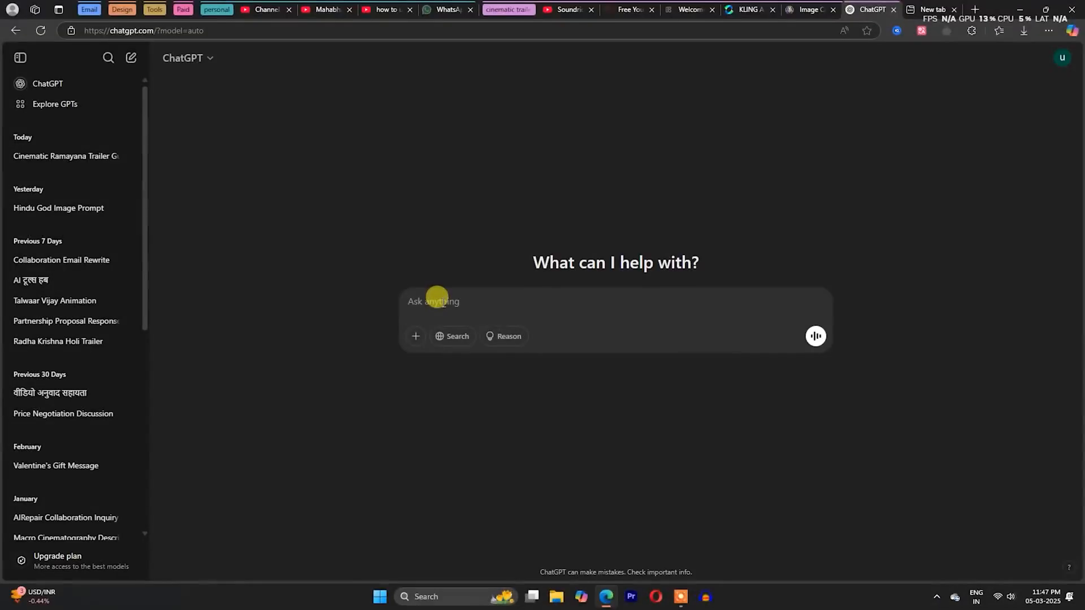
# - Ask ChatGPT "Guide me to create a cinematic trailer of ramayana"
pyautogui.write('Guide')
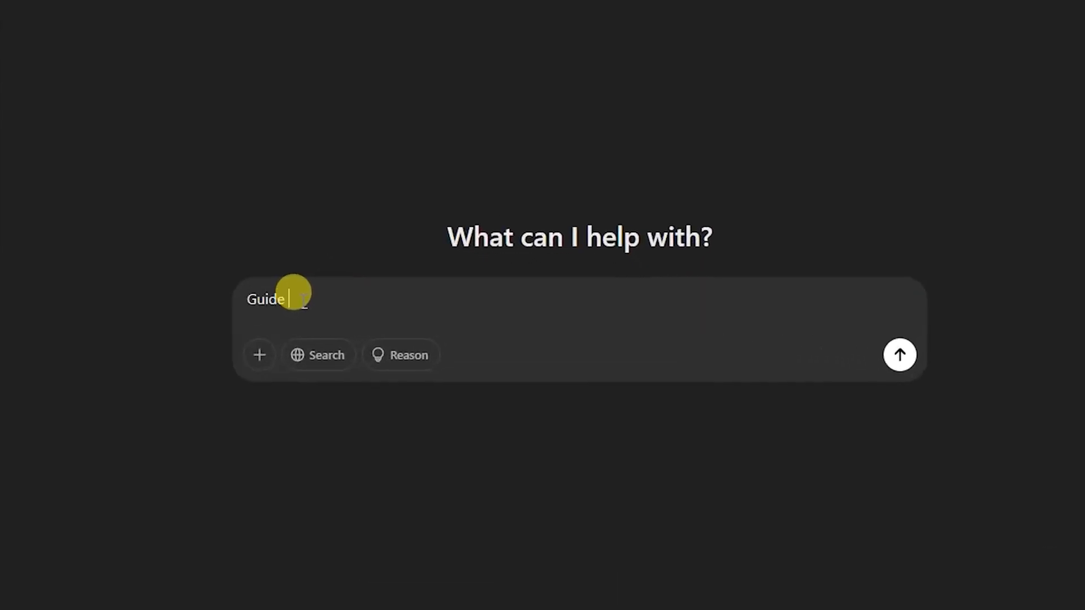
pyautogui.write(' me to create a cinematic trailer of ramayana')
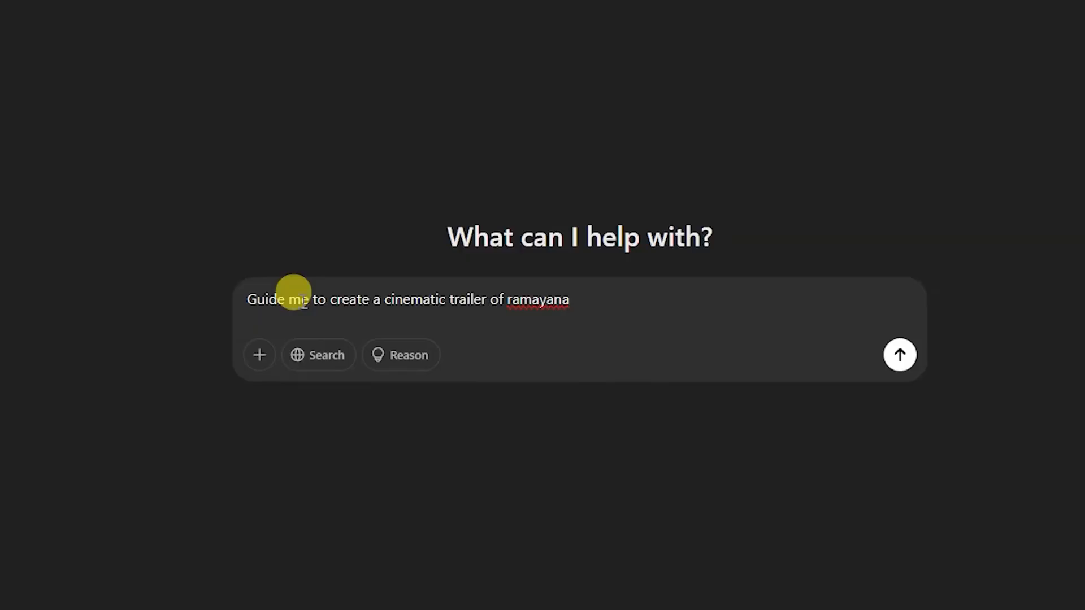
pyautogui.press('Return')
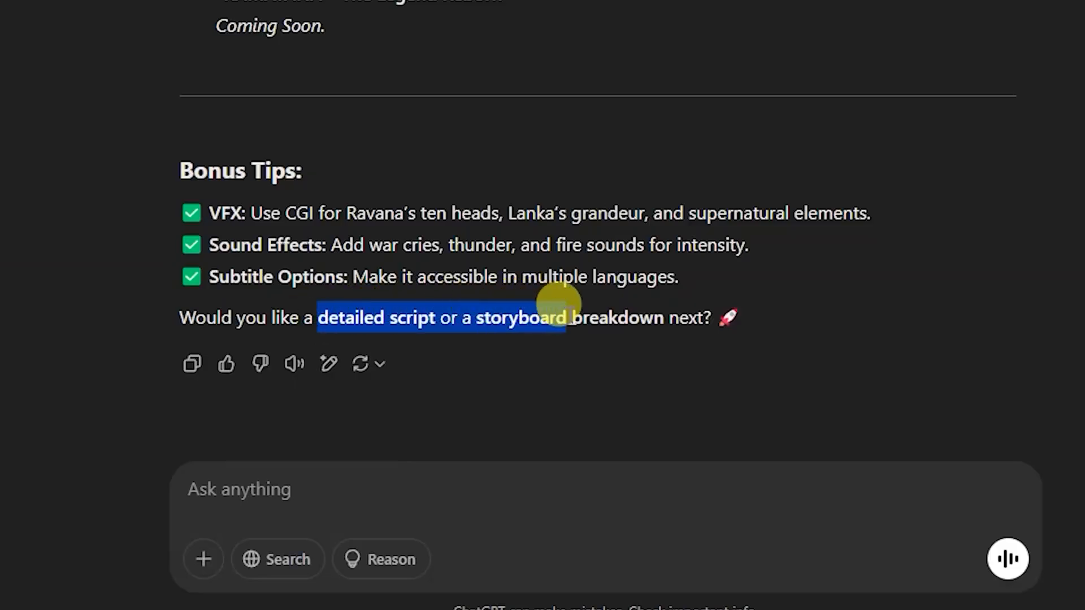
# - Reply "yes" to the offer of a detailed script or storyboard breakdown
pyautogui.click(192, 489)
pyautogui.write('yes')
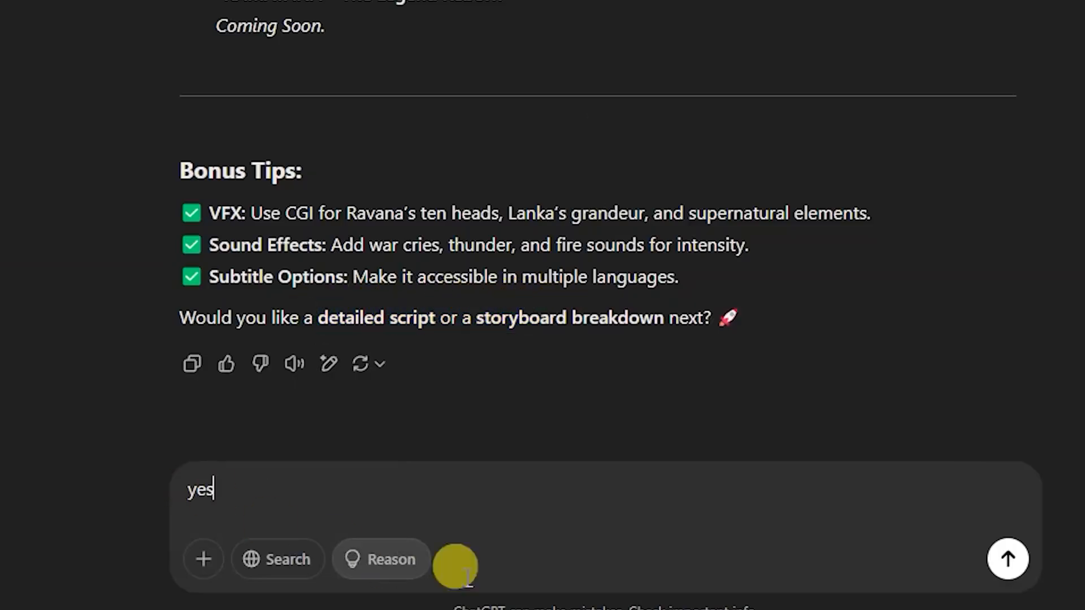
pyautogui.click(1009, 558)
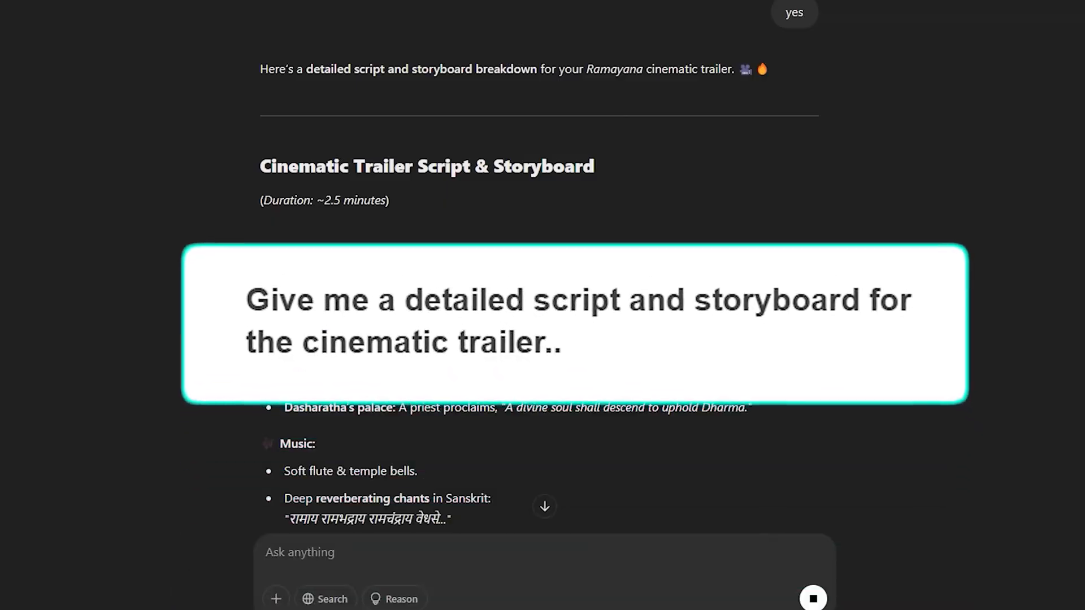
# - Read through the cinematic trailer script and storyboard, examining the visuals, music and voiceover of each scene
pyautogui.scroll(1, 529, 151)
pyautogui.scroll(-4, 391, 216)
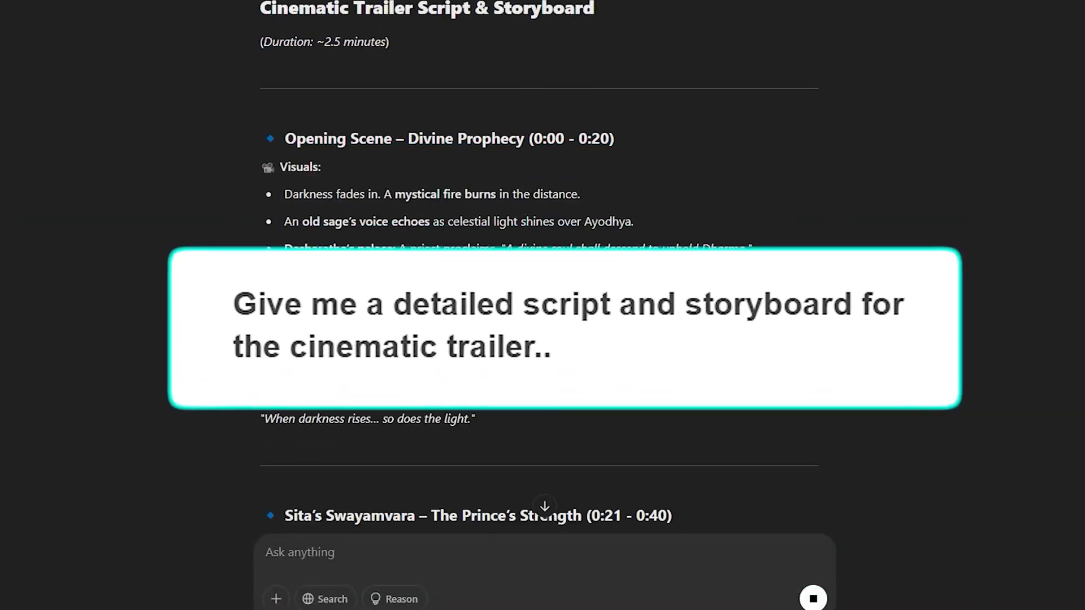
pyautogui.moveTo(284, 193); pyautogui.dragTo(472, 195)
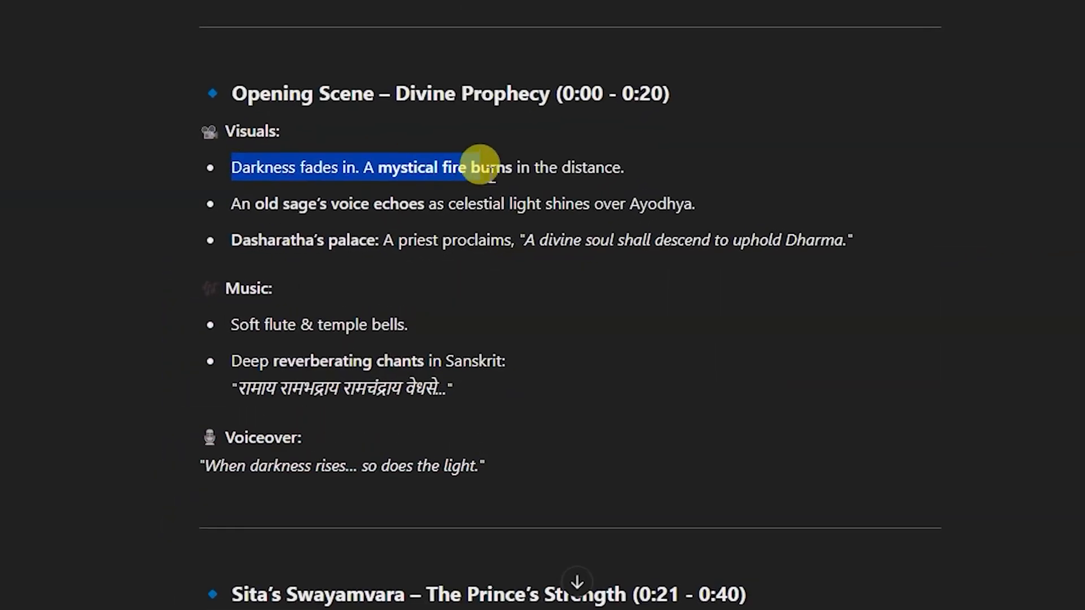
pyautogui.click(402, 325)
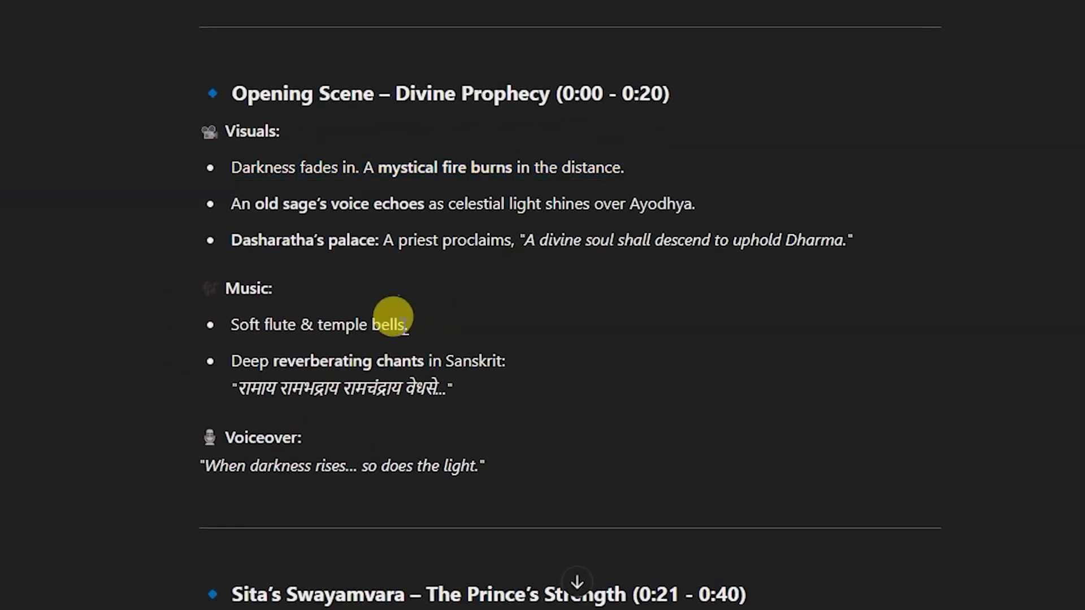
pyautogui.tripleClick(399, 389)
pyautogui.scroll(-2, 405, 445)
pyautogui.click(209, 331)
pyautogui.moveTo(205, 329); pyautogui.dragTo(478, 327)
pyautogui.scroll(-10, 254, 182)
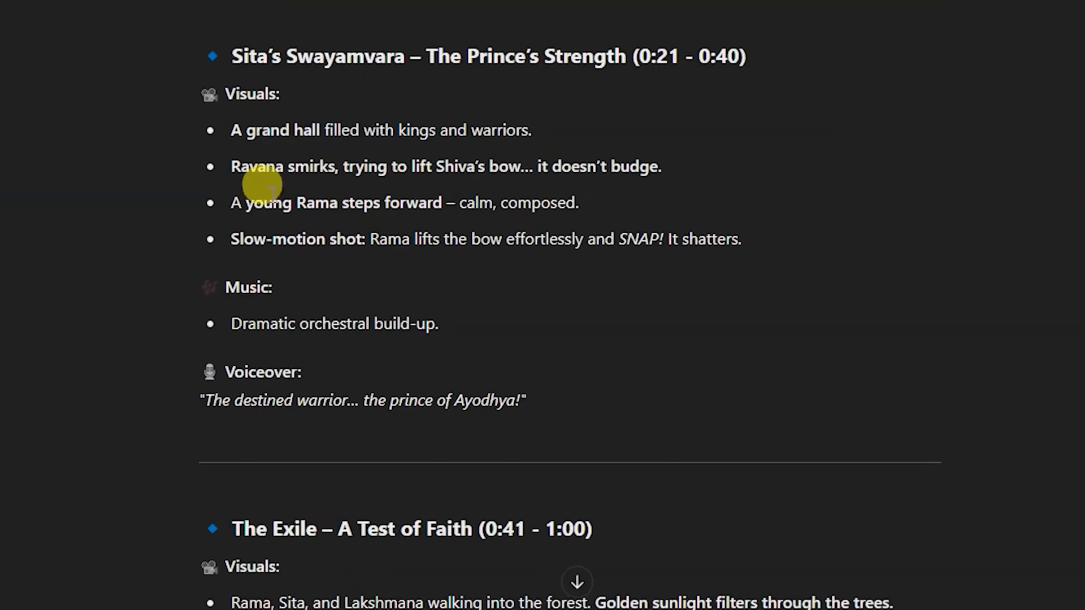
pyautogui.scroll(-10, 314, 297)
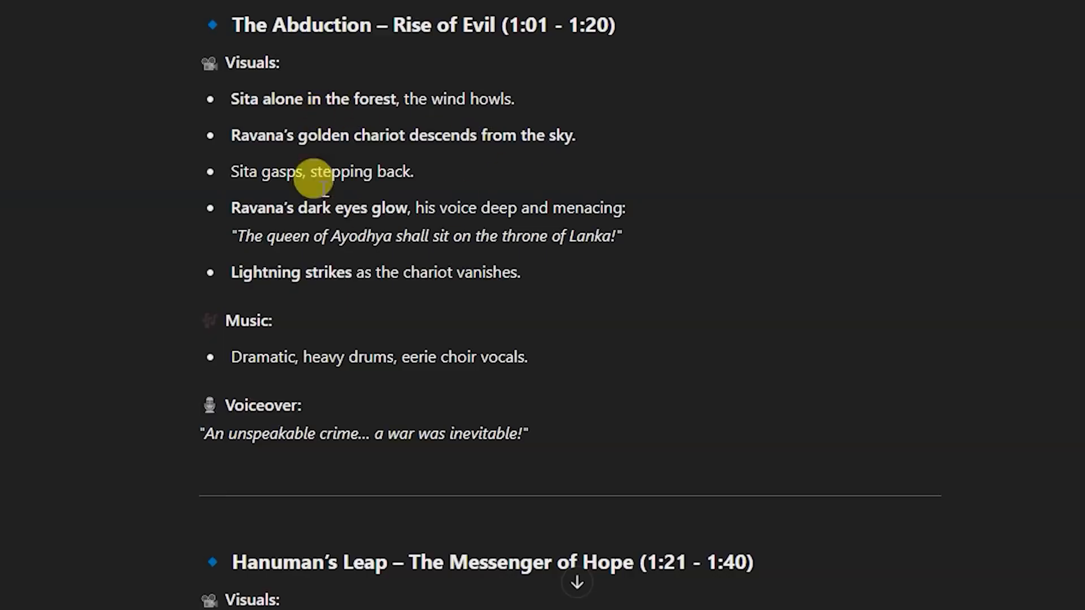
pyautogui.scroll(-20, 382, 215)
pyautogui.scroll(3, 324, 435)
# - Send the follow-up prompt "make little bit shorten and give me each scene details of 3 seconds"
pyautogui.write('make little bit short')
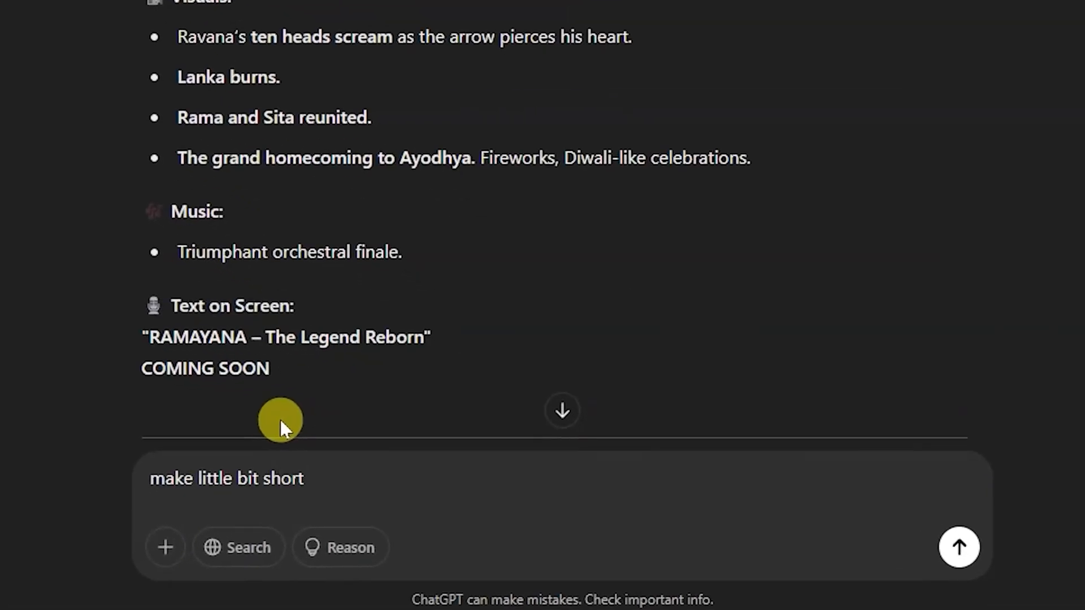
pyautogui.write('en and give me each scene deta')
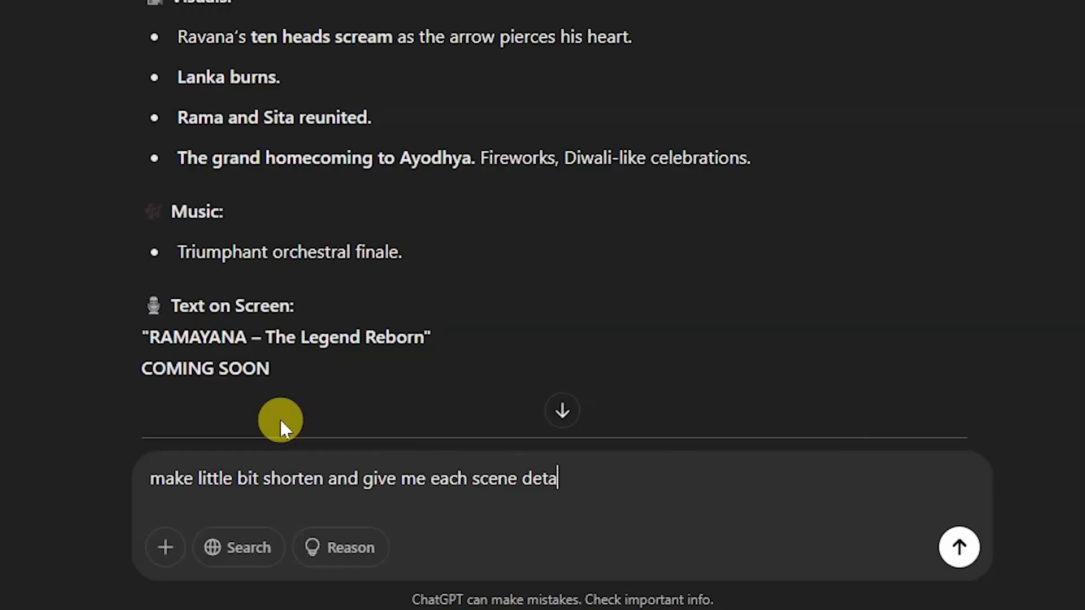
pyautogui.write('ils of 3 seconds')
pyautogui.press('Return')
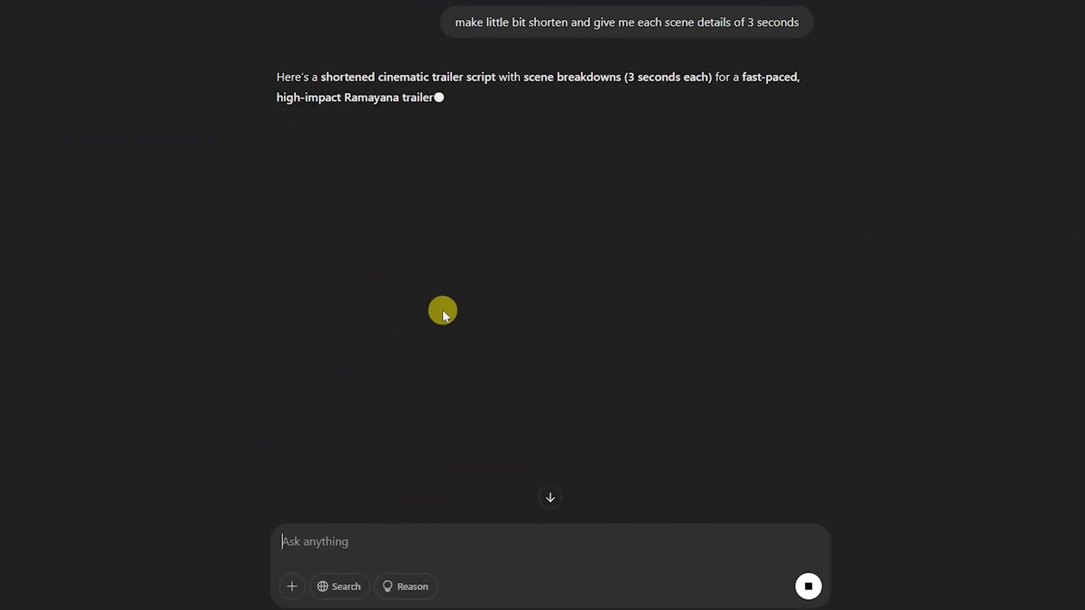
# - Review the shortened trailer script's scene breakdowns, from the opening scene to the final title screen and key features
pyautogui.scroll(-1, 476, 370)
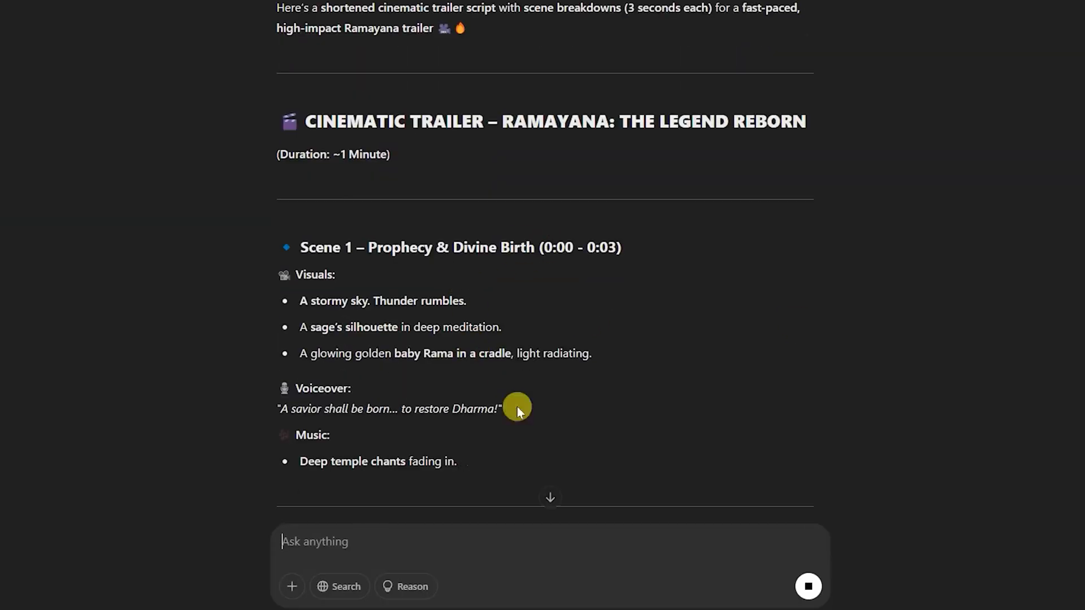
pyautogui.scroll(-3, 494, 366)
pyautogui.scroll(-6, 497, 367)
pyautogui.scroll(-20, 500, 311)
pyautogui.scroll(-10, 497, 322)
pyautogui.scroll(4, 429, 328)
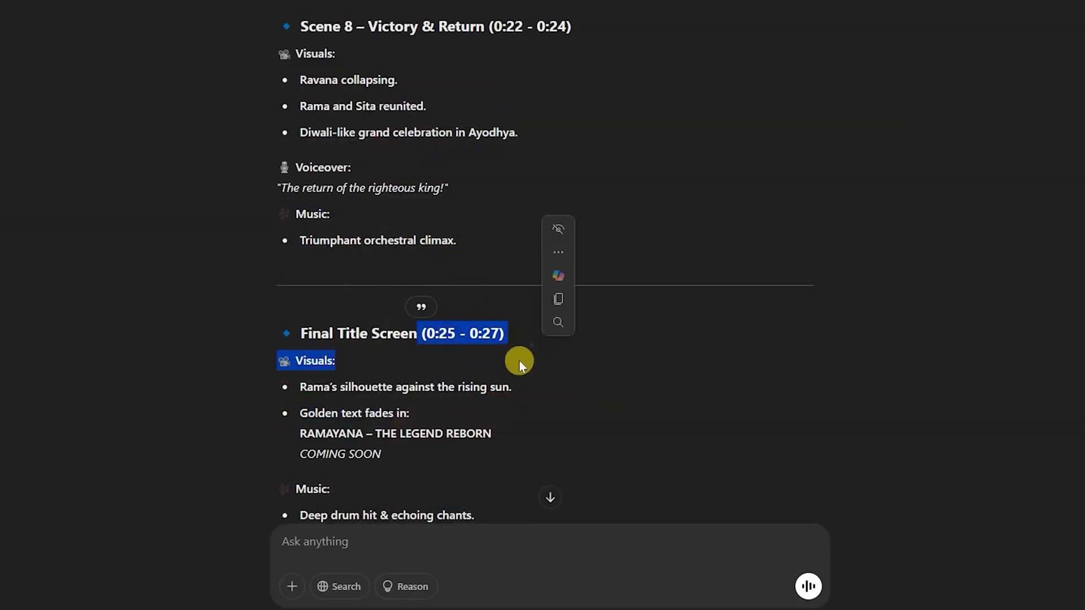
pyautogui.scroll(-5, 468, 364)
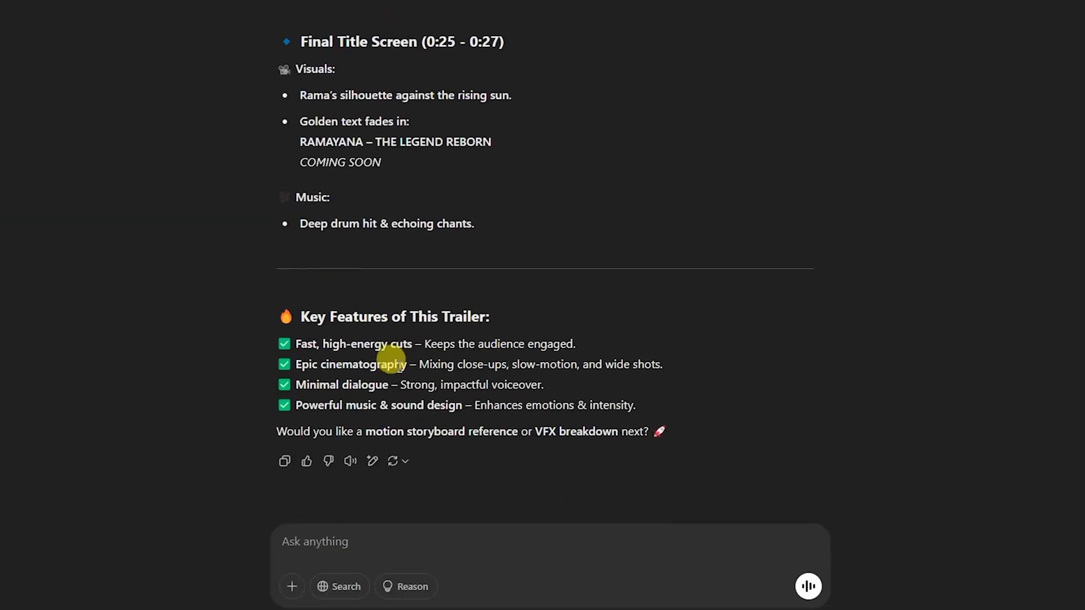
pyautogui.scroll(20, 424, 291)
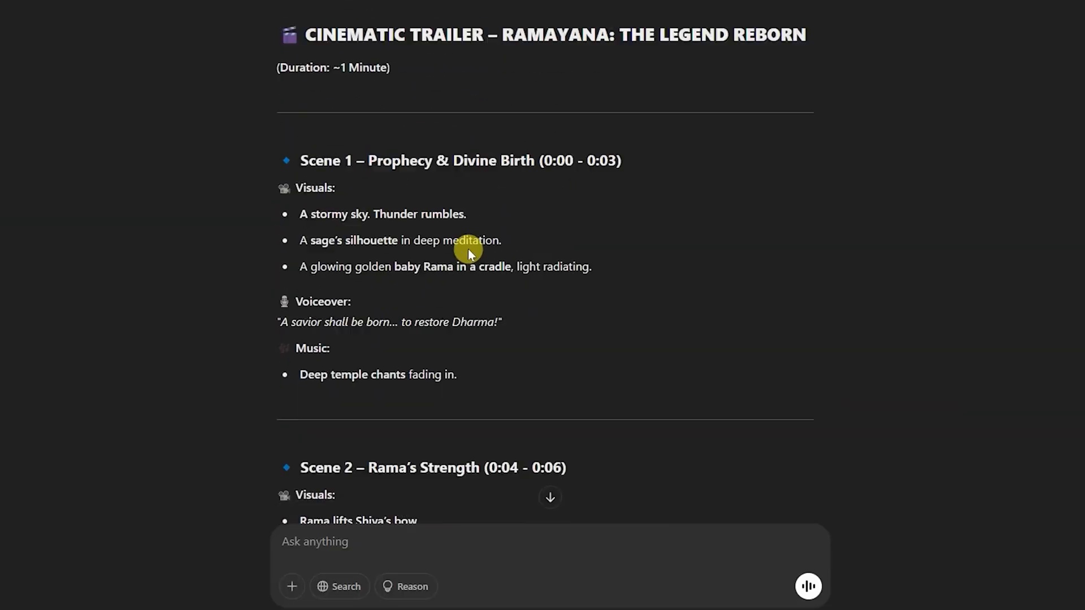
pyautogui.scroll(-2, 468, 248)
# - Edit the last prompt to "give me details in columns for each scene of 3 second with visuals and image prompt" and resend it
pyautogui.click(424, 351)
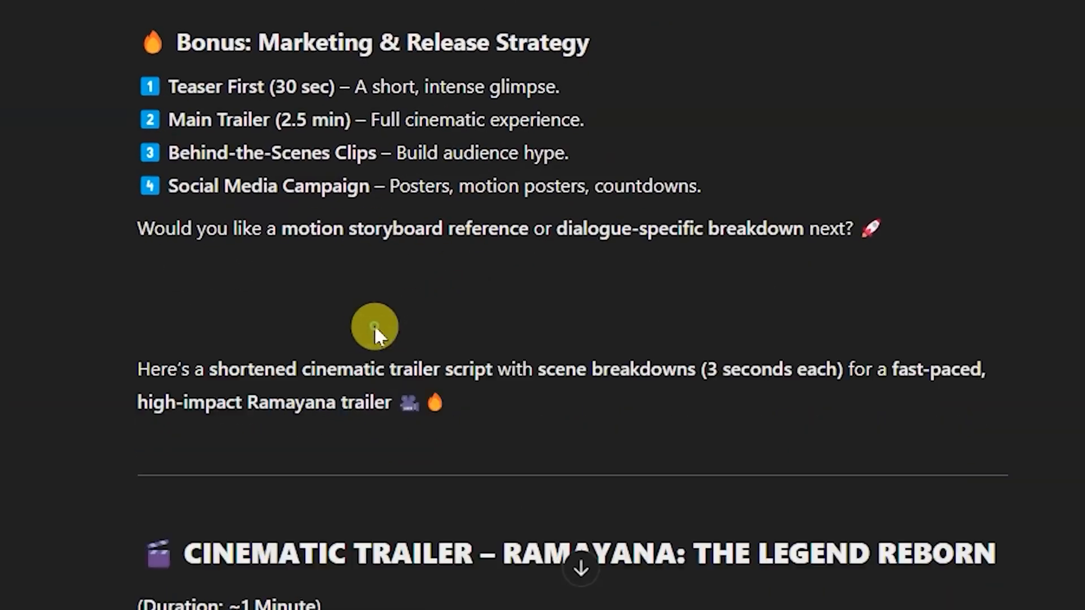
pyautogui.hotkey('ctrl', 'a')
pyautogui.write('give me details for')
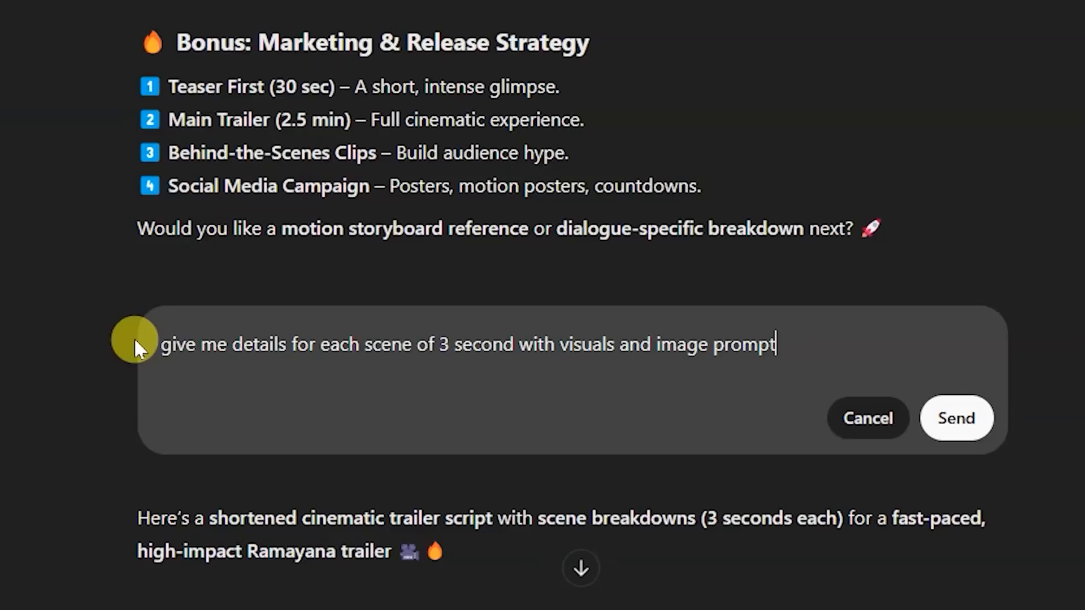
pyautogui.click(288, 343)
pyautogui.write('in col')
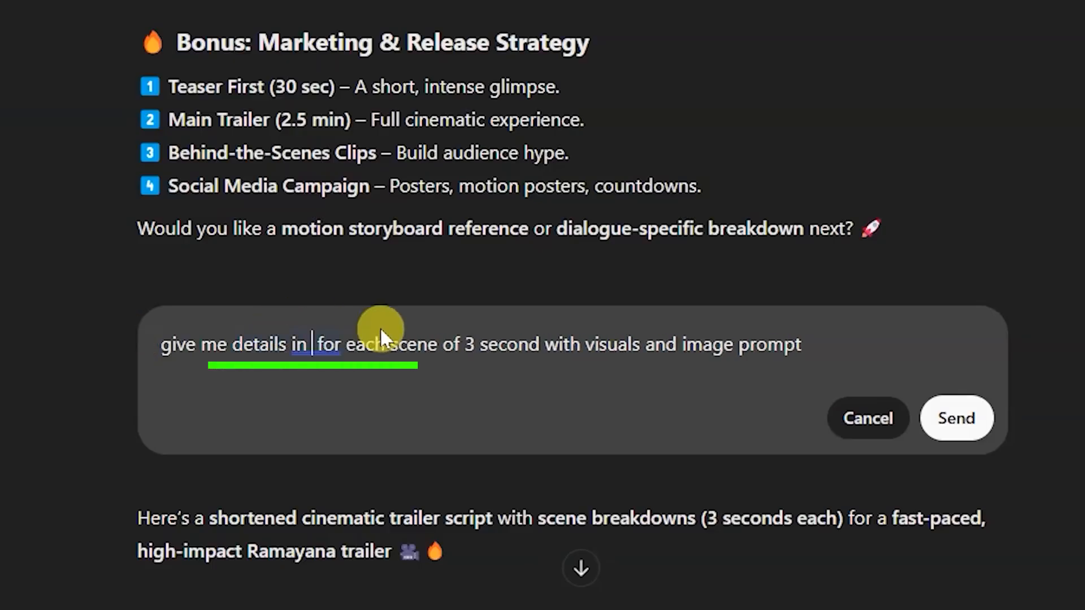
pyautogui.write('umns')
pyautogui.click(956, 418)
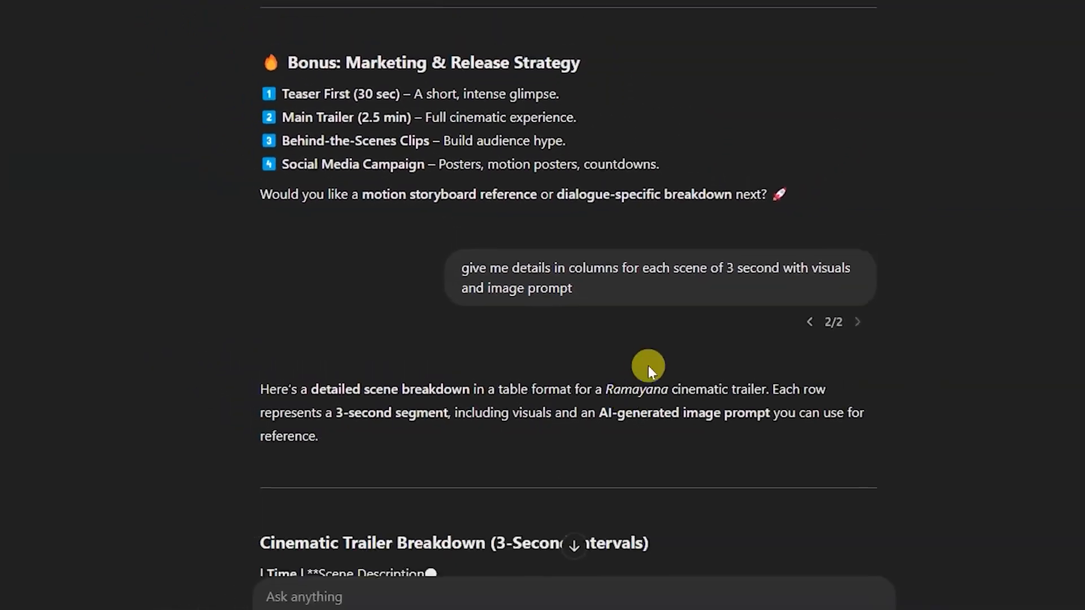
# - Examine the 3-second scene breakdown table, including its columns and the opening shot's visuals
pyautogui.scroll(-3, 649, 375)
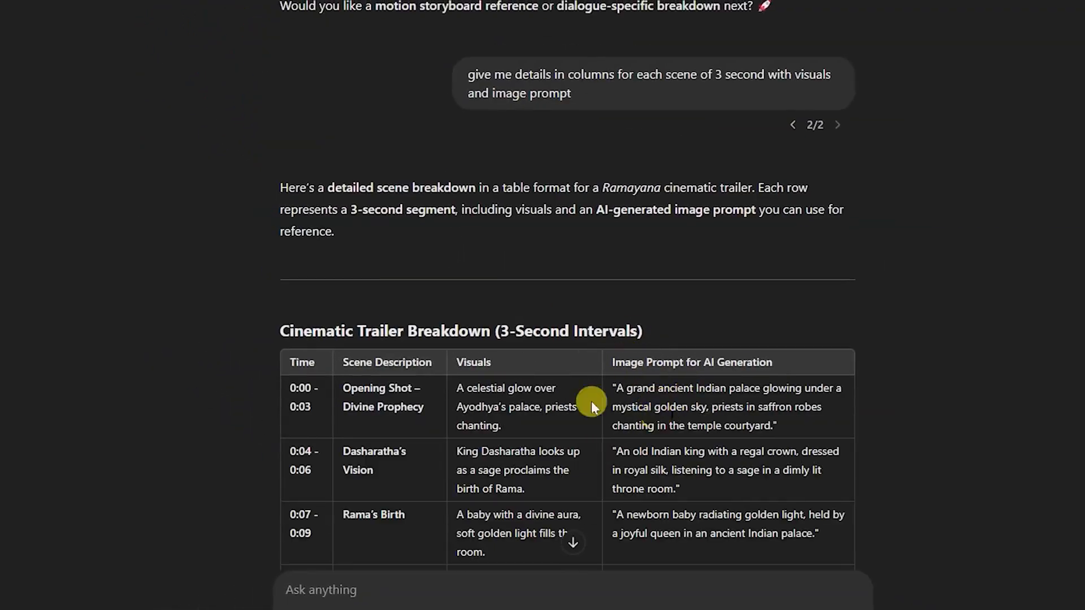
pyautogui.scroll(-3, 551, 396)
pyautogui.scroll(1, 338, 295)
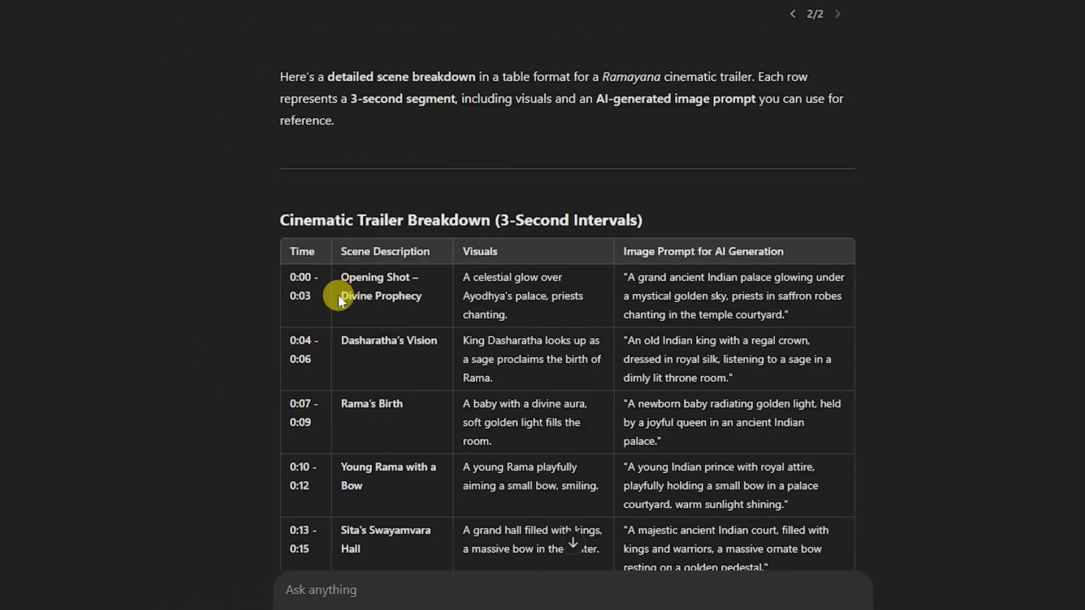
pyautogui.click(456, 318)
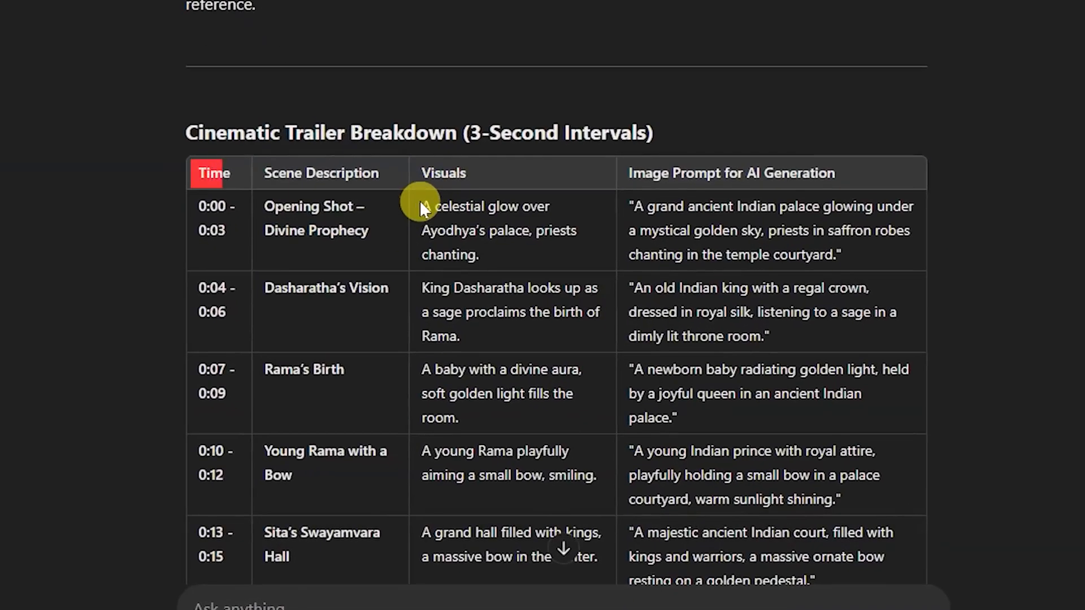
pyautogui.moveTo(464, 276); pyautogui.dragTo(510, 277)
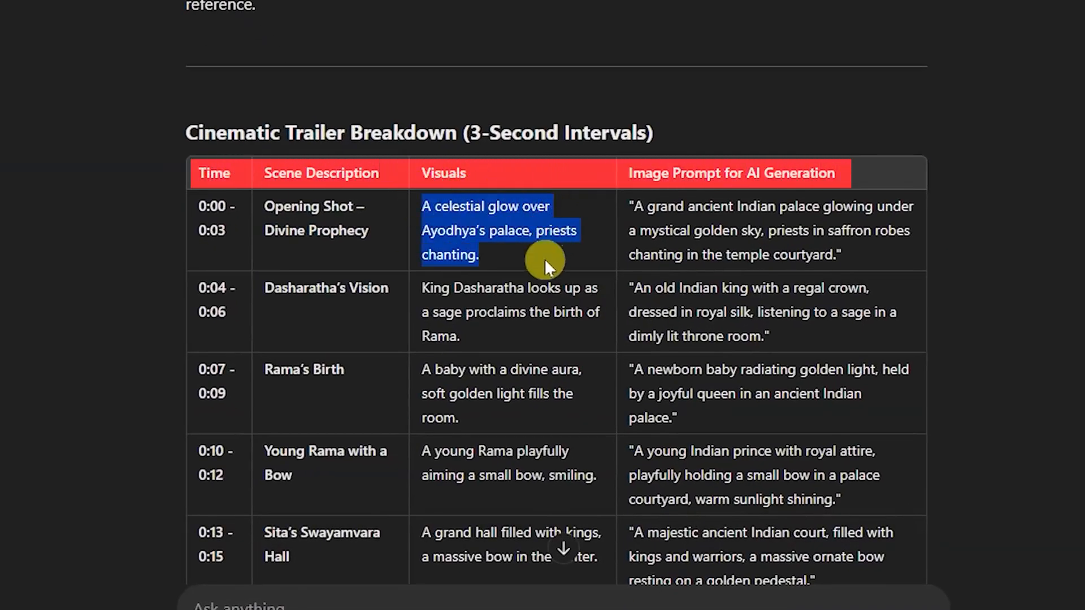
# - Look back at the longer script's opening scene visuals and voiceover line, and skim its remaining scenes
pyautogui.scroll(20, 503, 293)
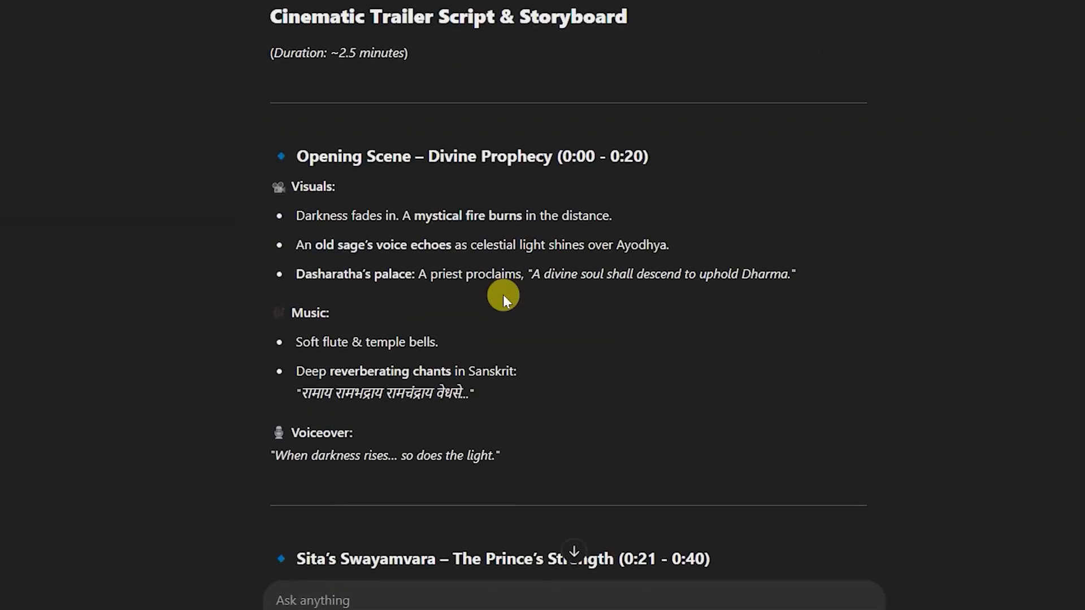
pyautogui.moveTo(295, 235); pyautogui.dragTo(639, 232)
pyautogui.moveTo(268, 458); pyautogui.dragTo(541, 450)
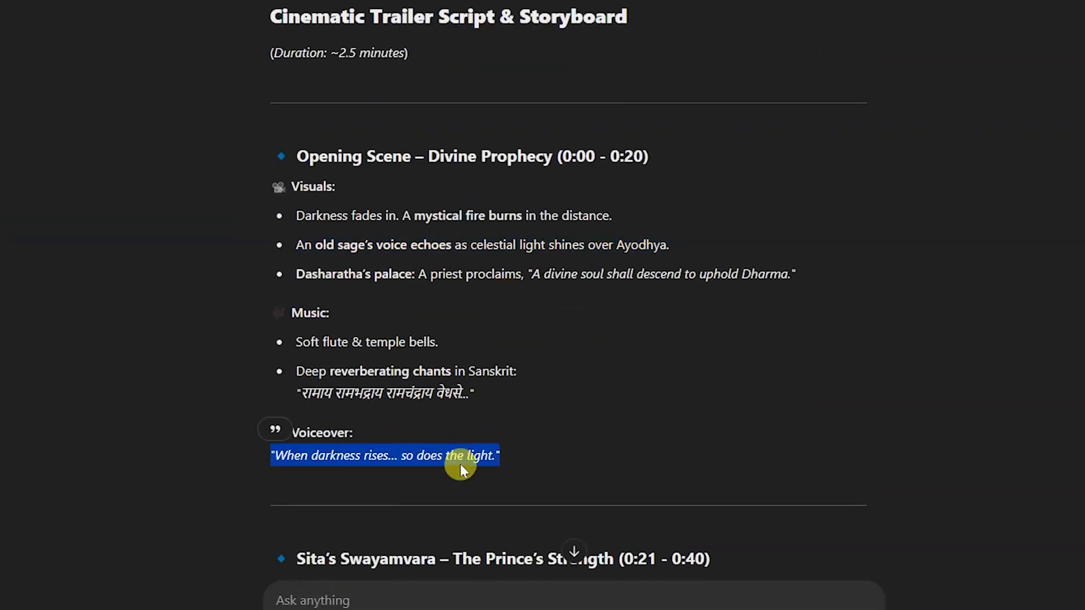
pyautogui.scroll(-20, 543, 428)
pyautogui.scroll(-20, 411, 326)
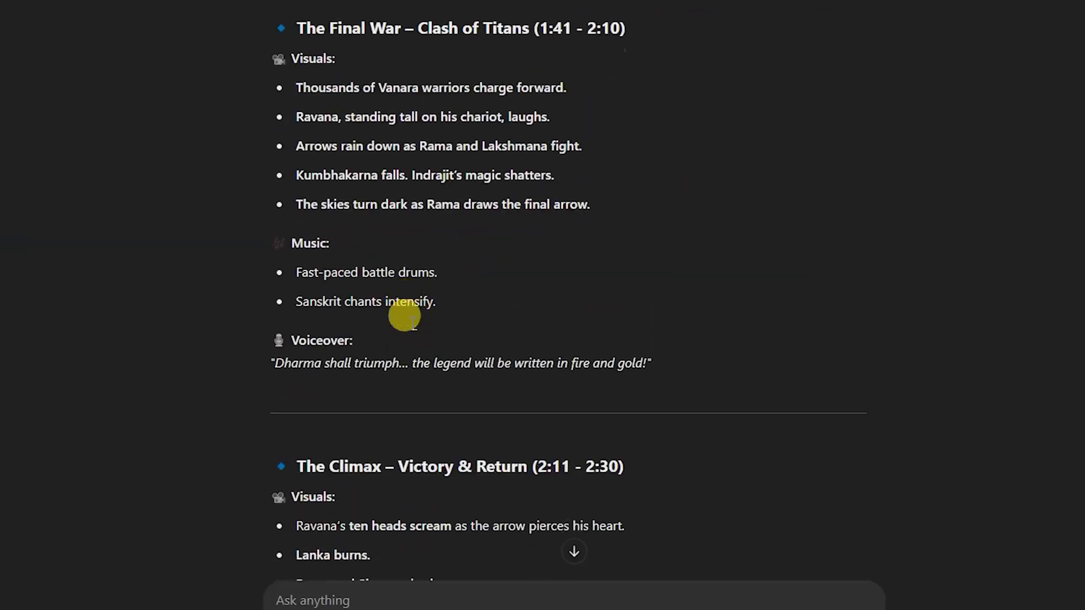
pyautogui.scroll(1, 389, 325)
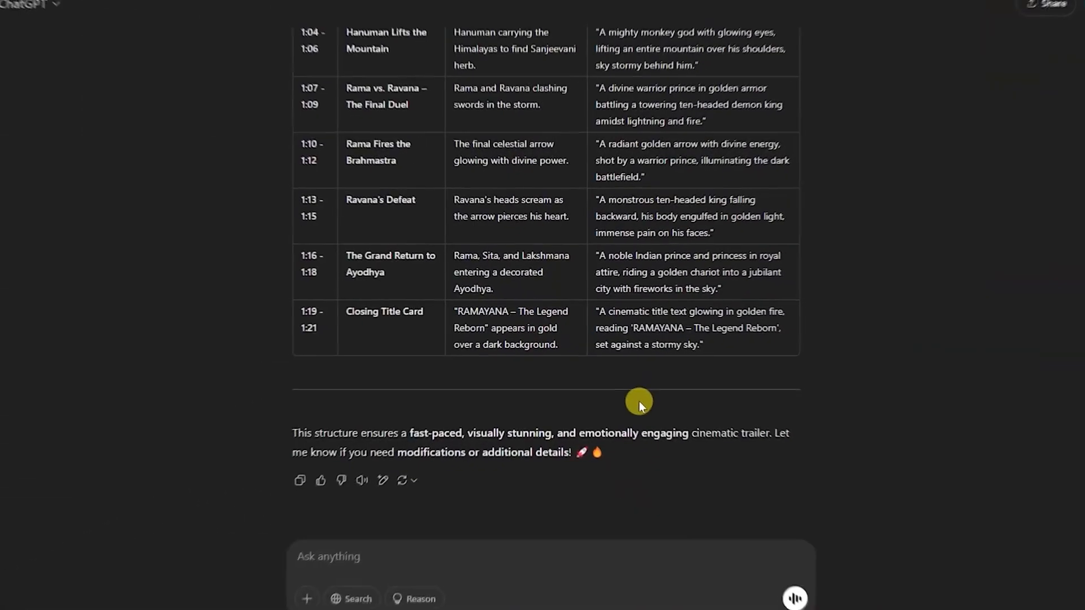
# - Select the AI image prompt text of the "Opening Shot – Divine Prophecy" row in the scene breakdown table
pyautogui.scroll(5, 636, 400)
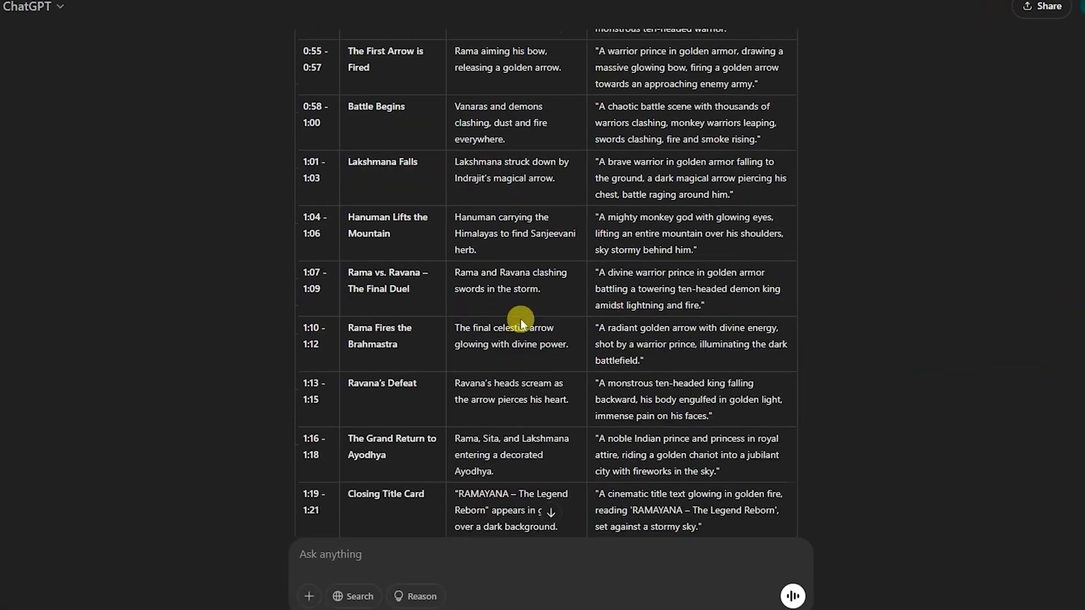
pyautogui.scroll(12, 514, 314)
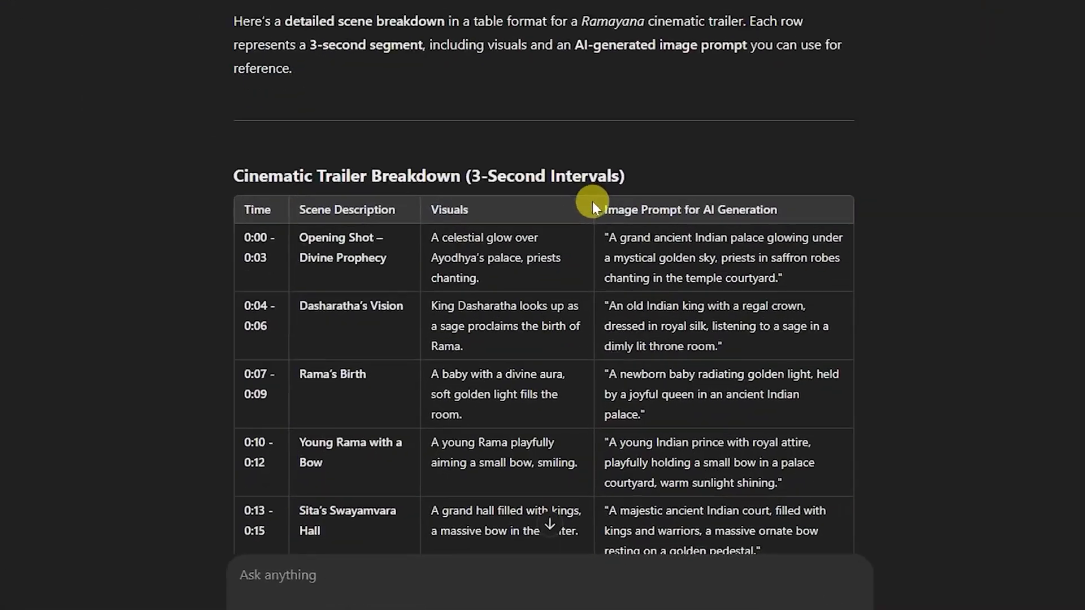
pyautogui.moveTo(838, 228); pyautogui.dragTo(625, 180)
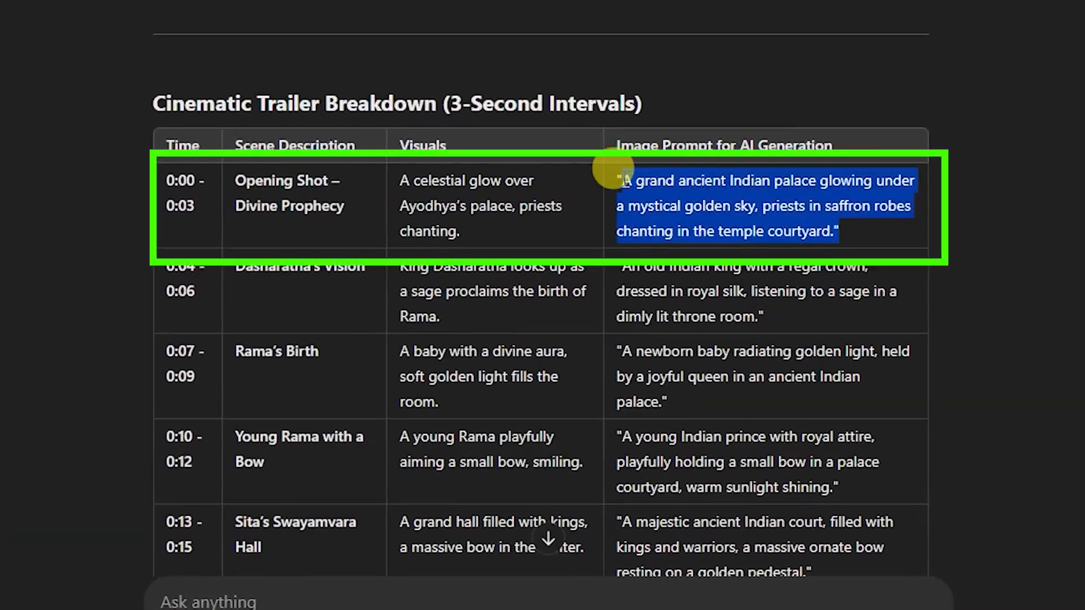
pyautogui.click(661, 112)
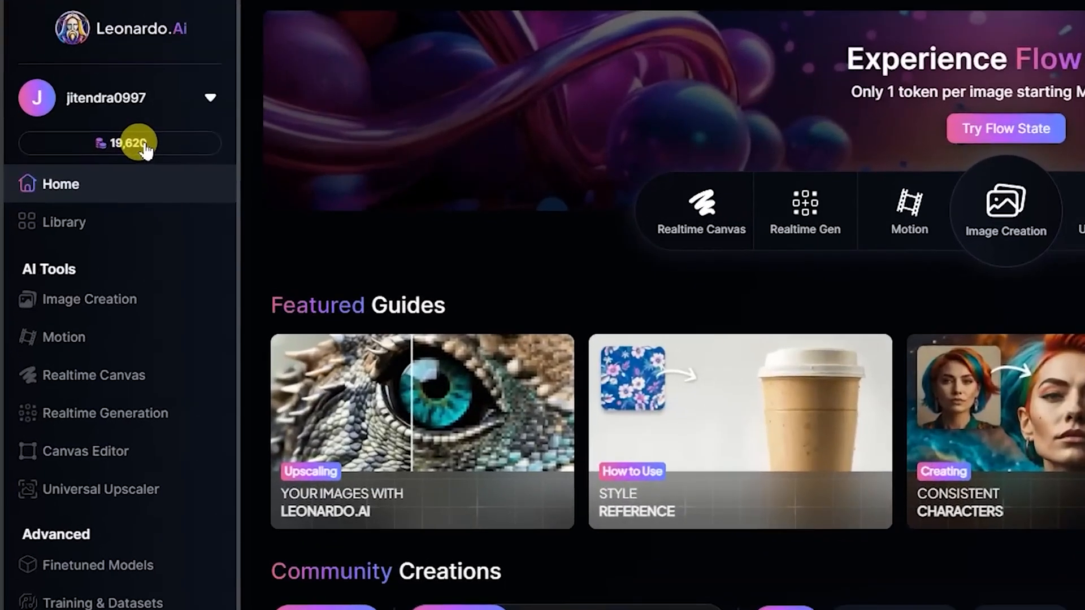
# - Check the token balance on the Leonardo.Ai home page and open the Image Creation tool
pyautogui.moveTo(142, 150)
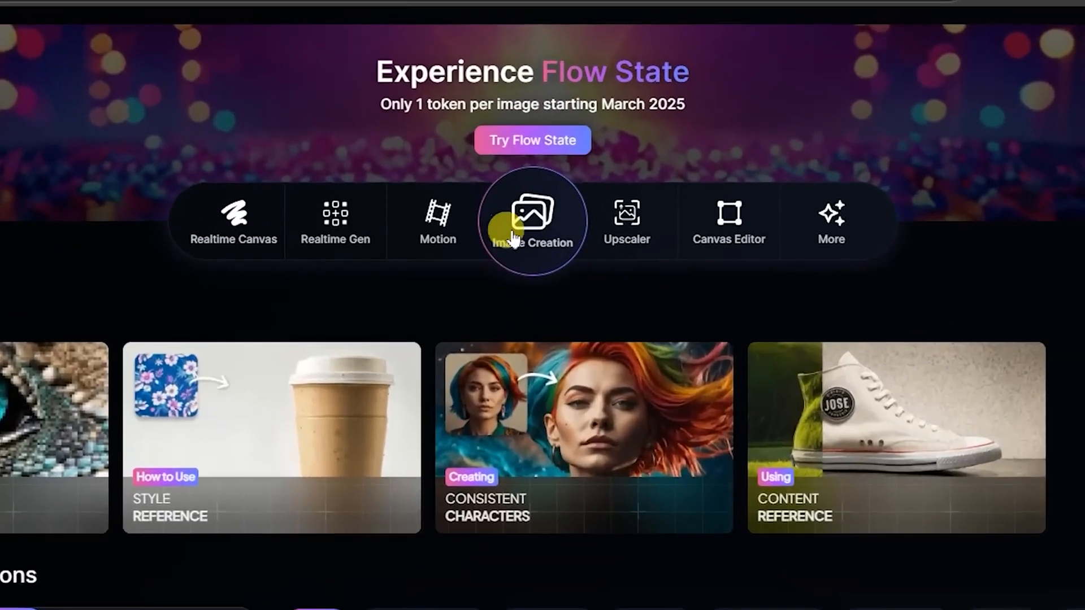
pyautogui.click(589, 179)
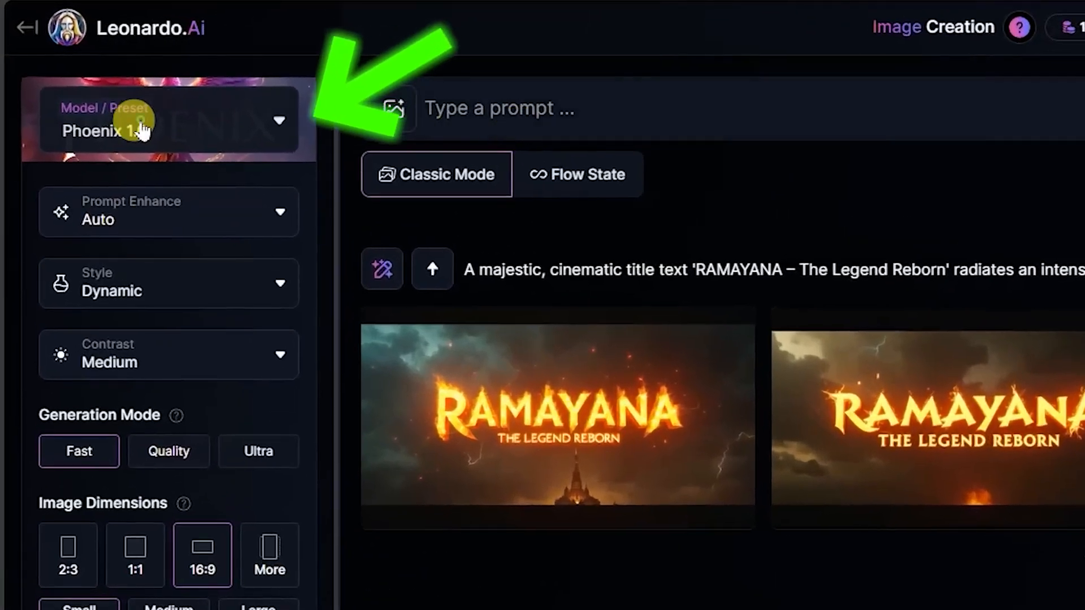
# - Generate images from the copied opening-shot prompt about the grand ancient Indian palace, using the Phoenix 1.0 model
pyautogui.click(141, 131)
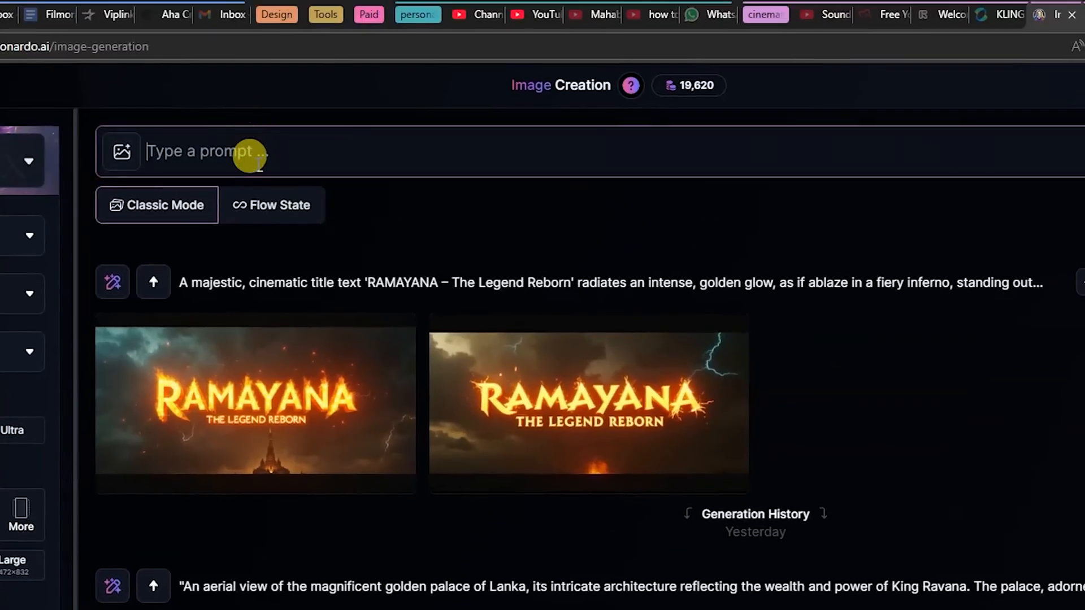
pyautogui.write('"A grand ancient Indian palace glowing under a mystical golden sky, priests in saffron robes chanting in the temple courtyard."')
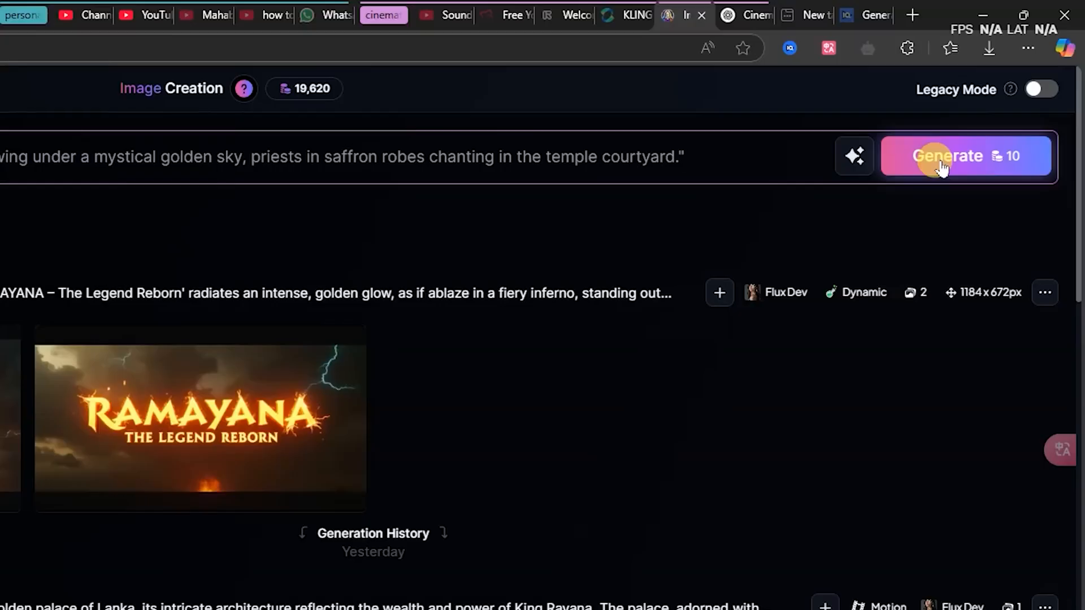
pyautogui.click(941, 168)
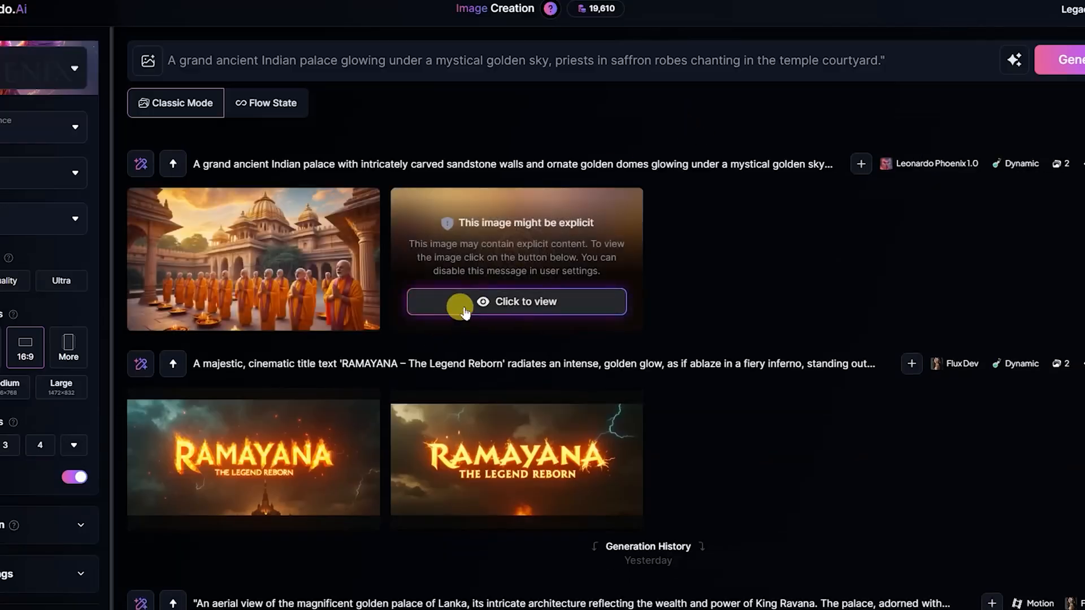
# - Reveal the hidden image of the new palace generation and examine both generated images at full size
pyautogui.click(471, 303)
pyautogui.click(512, 271)
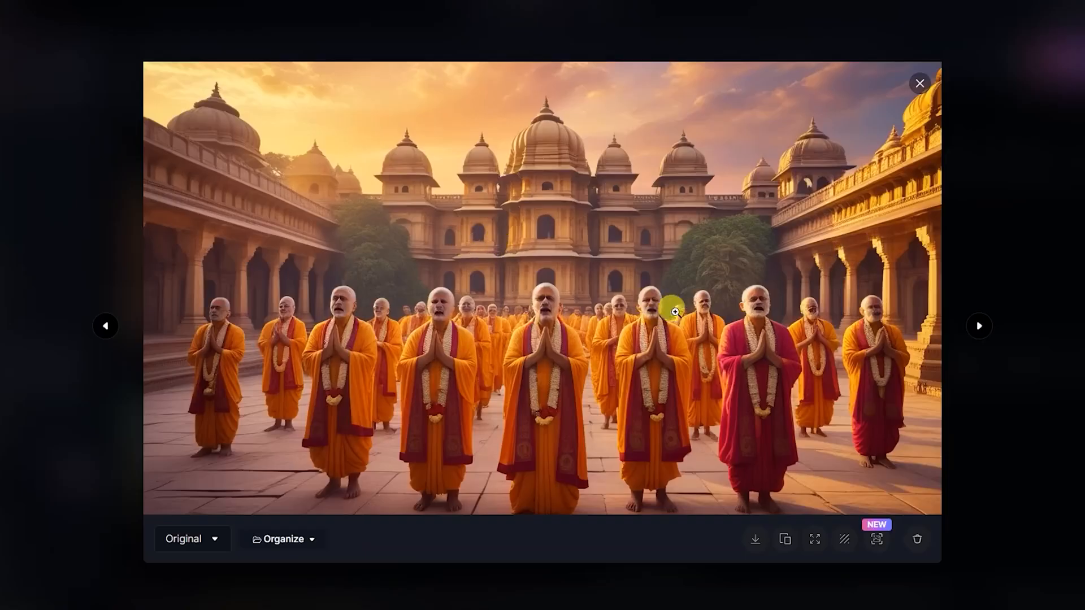
pyautogui.click(546, 301)
pyautogui.click(545, 305)
pyautogui.click(1002, 264)
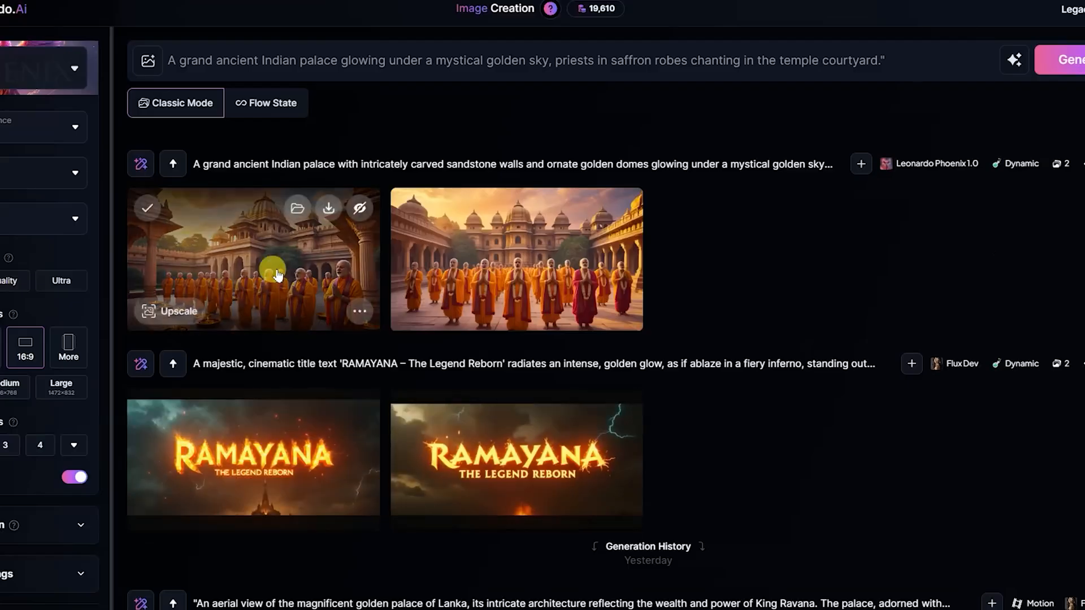
pyautogui.click(272, 263)
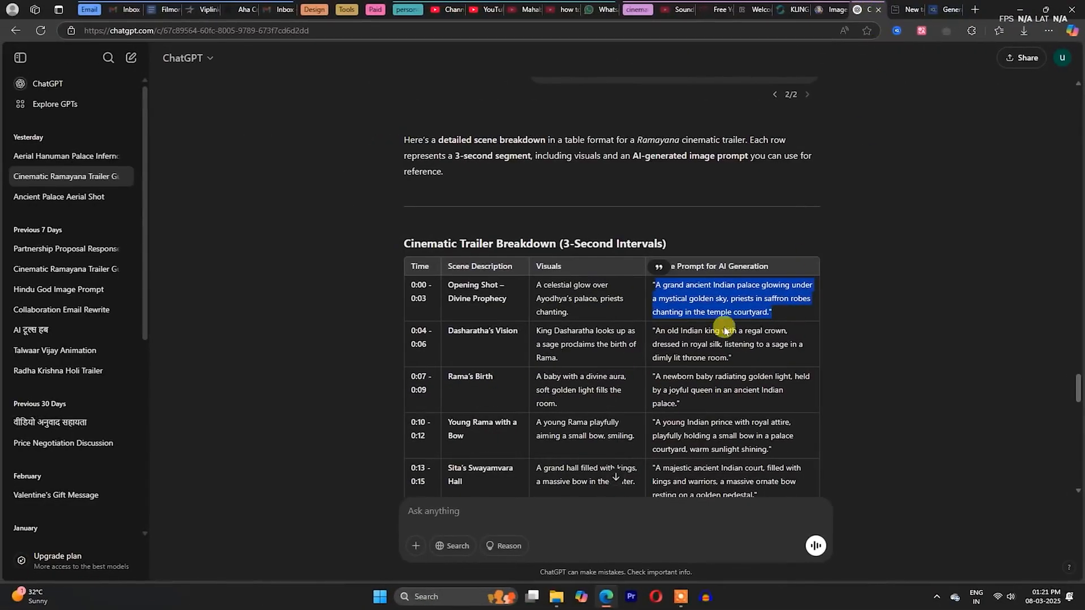
# - Switch to ChatGPT and start a message with "this is a scene" plus the quoted opening-shot visuals, "A celestial glow over Ayodhya's palace, priests chanting"
pyautogui.scroll(-20, 895, 266)
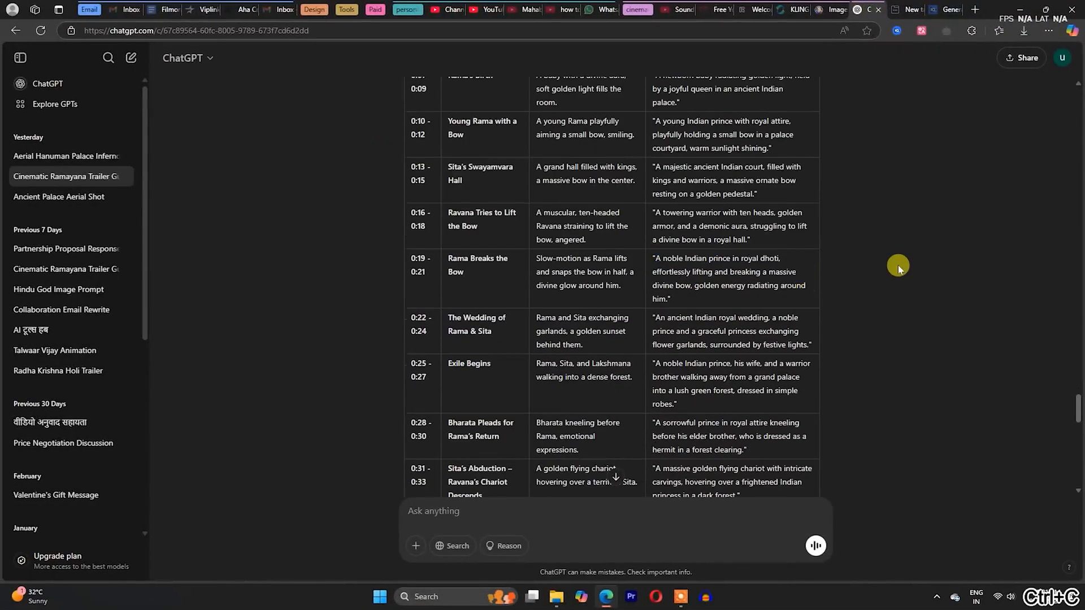
pyautogui.click(480, 504)
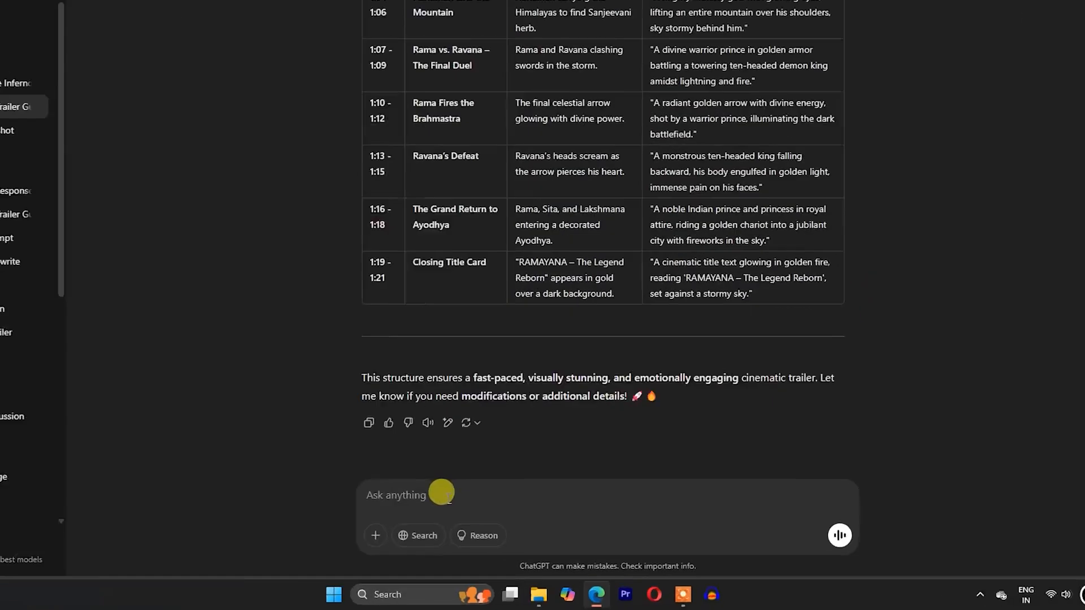
pyautogui.write('this is a scene "')
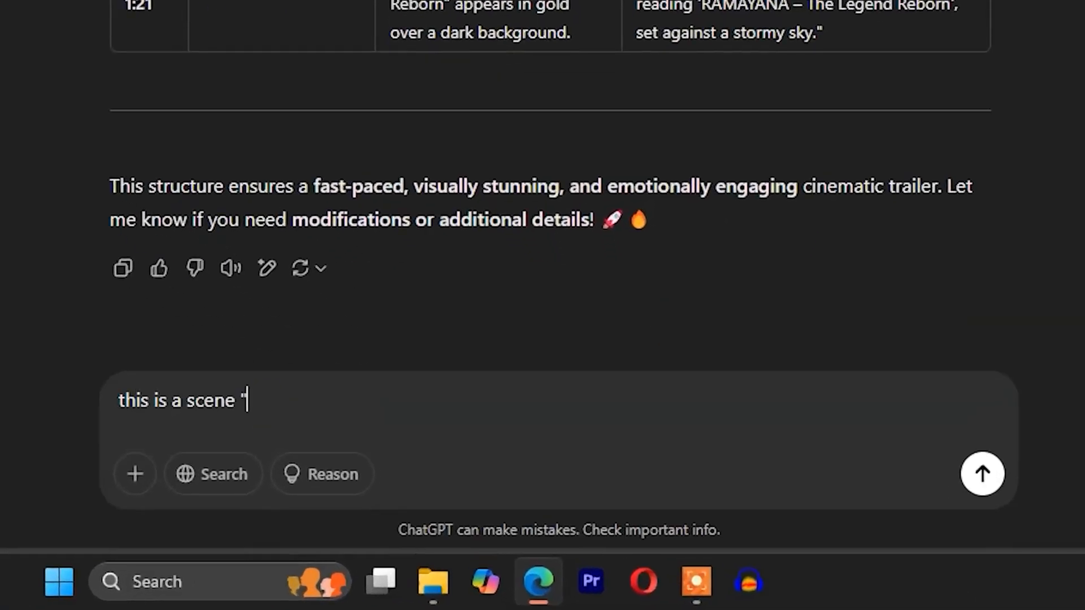
pyautogui.scroll(20, 510, 91)
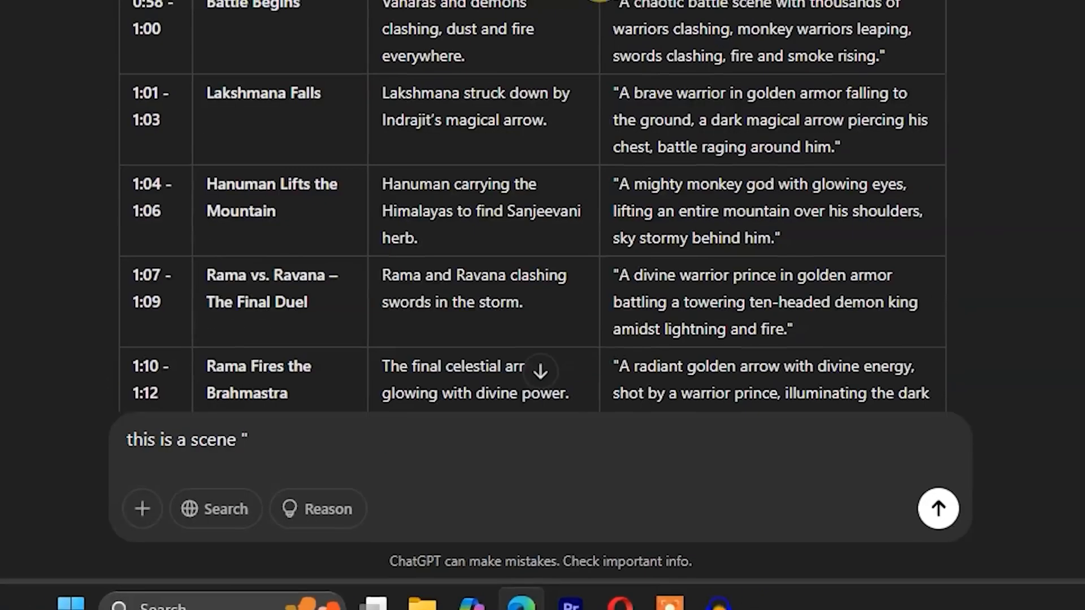
pyautogui.moveTo(404, 151); pyautogui.dragTo(461, 198)
pyautogui.hotkey('ctrl', 'c')
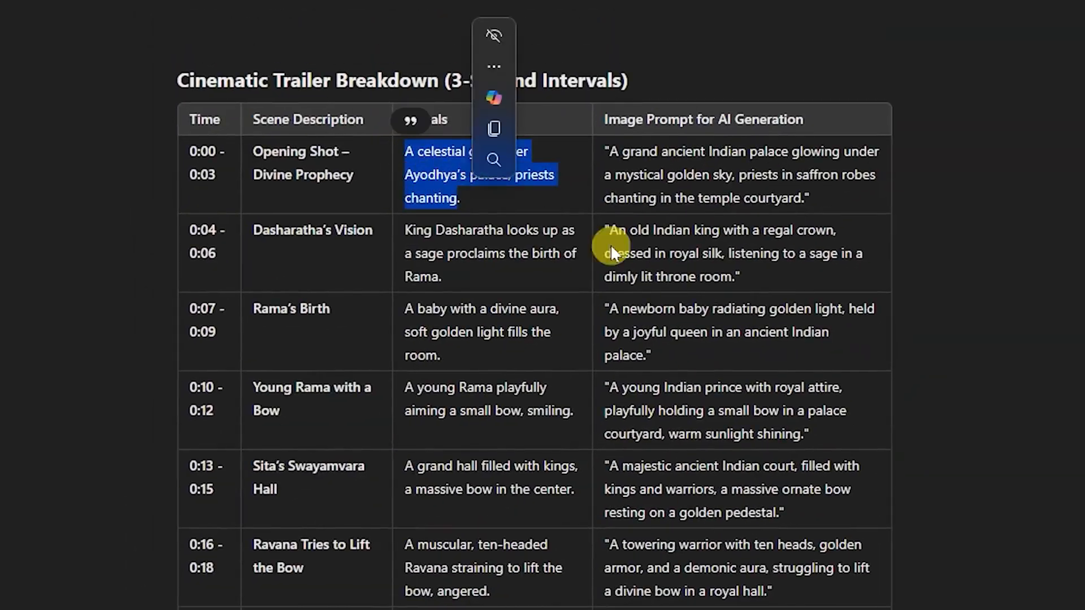
pyautogui.scroll(-20, 607, 362)
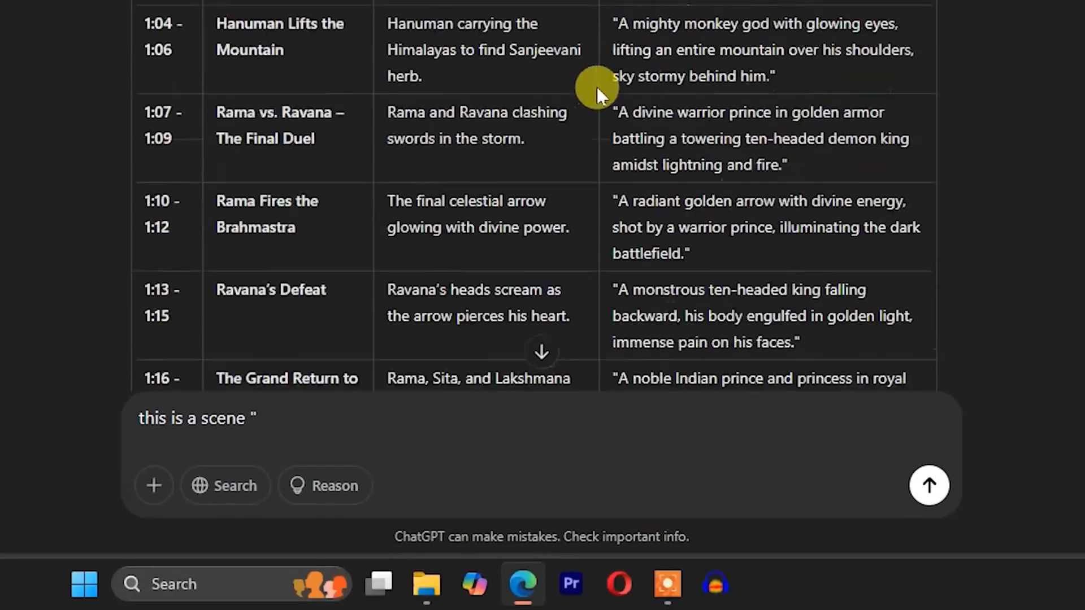
pyautogui.click(310, 416)
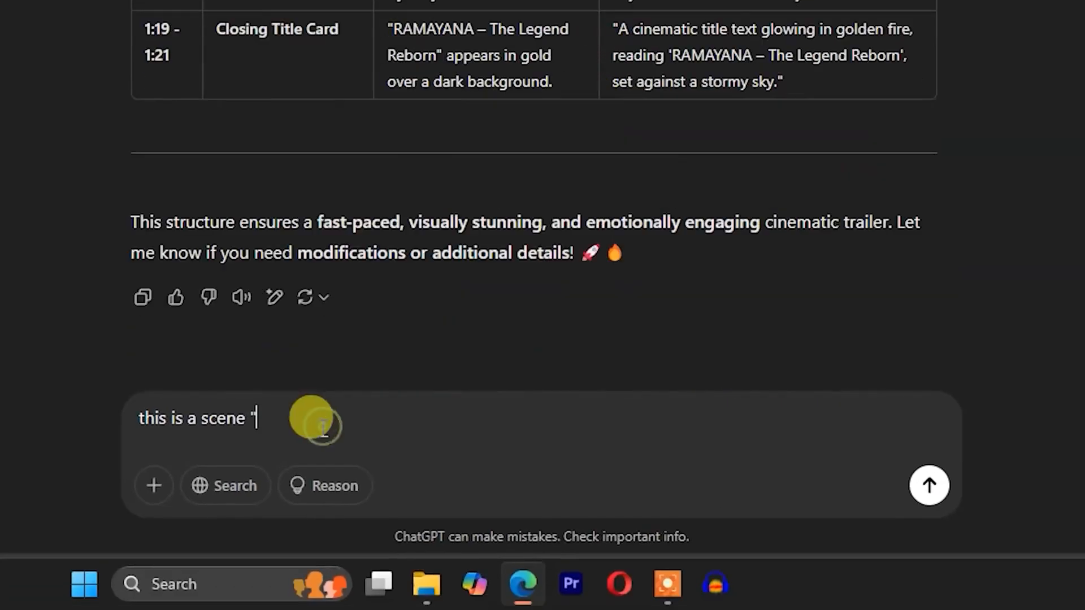
pyautogui.hotkey('ctrl', 'v')
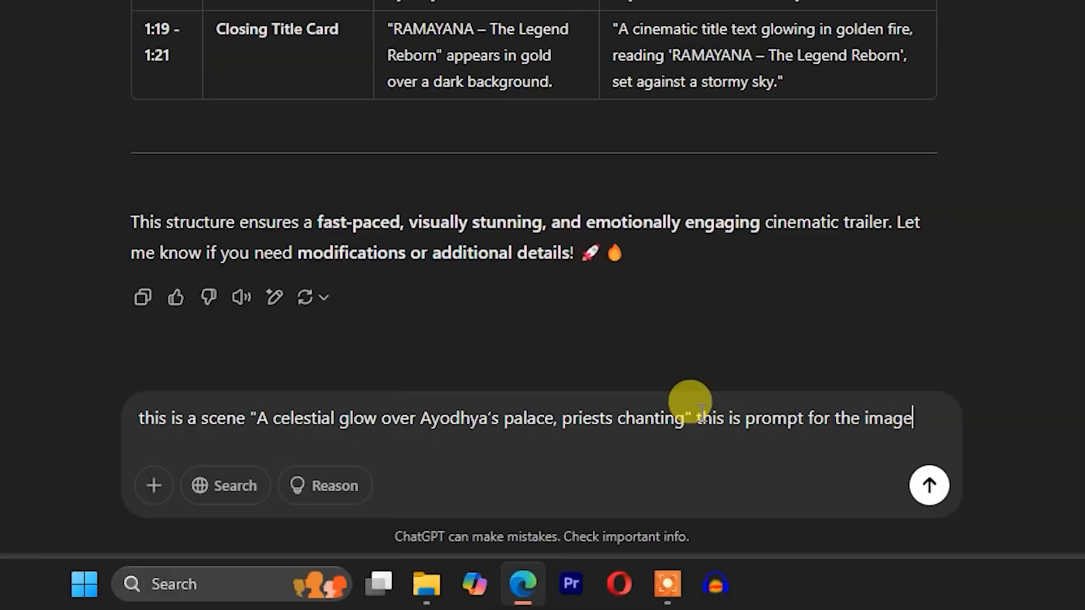
# - Extend the message with "this is prompt for the image" and the quoted AI image prompt copied from the table's opening-shot row
pyautogui.write('"')
pyautogui.scroll(20, 536, 226)
pyautogui.scroll(10, 634, 138)
pyautogui.moveTo(620, 154); pyautogui.dragTo(847, 210)
pyautogui.hotkey('ctrl', 'c')
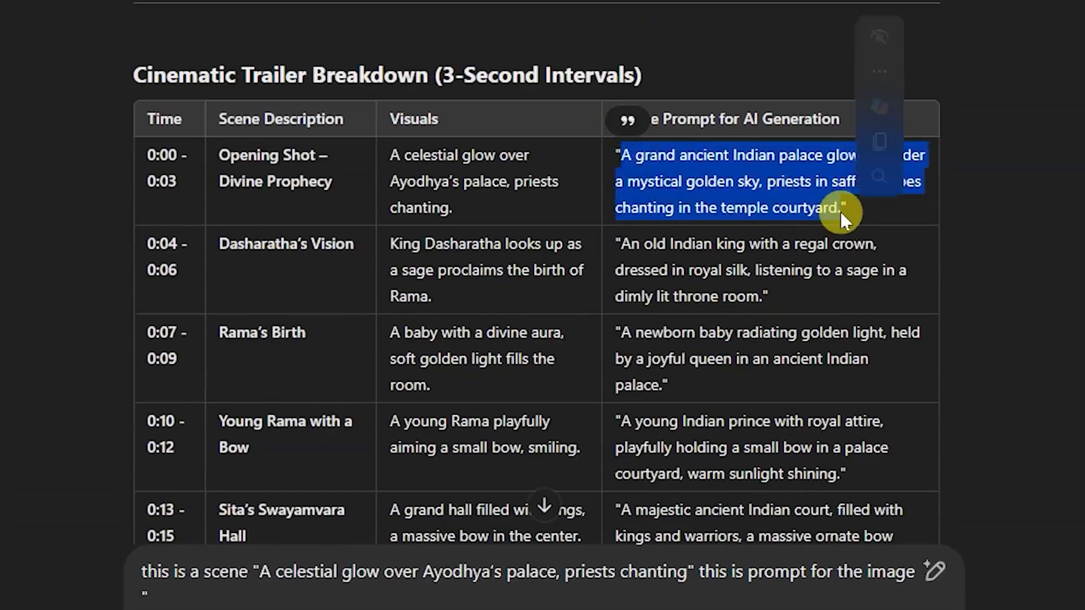
pyautogui.scroll(-20, 514, 416)
pyautogui.click(185, 428)
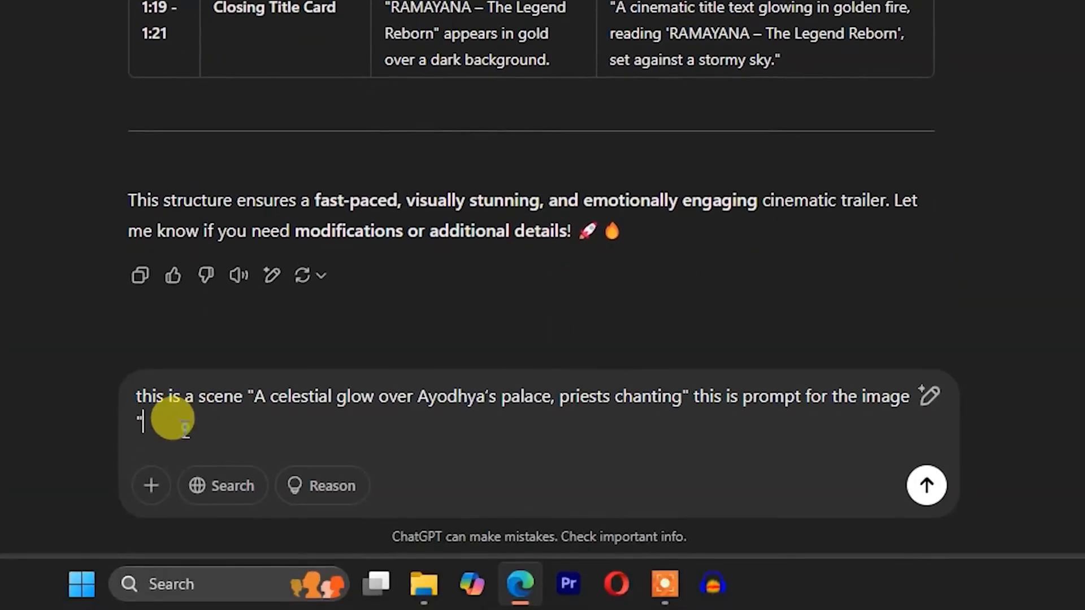
pyautogui.hotkey('ctrl', 'v')
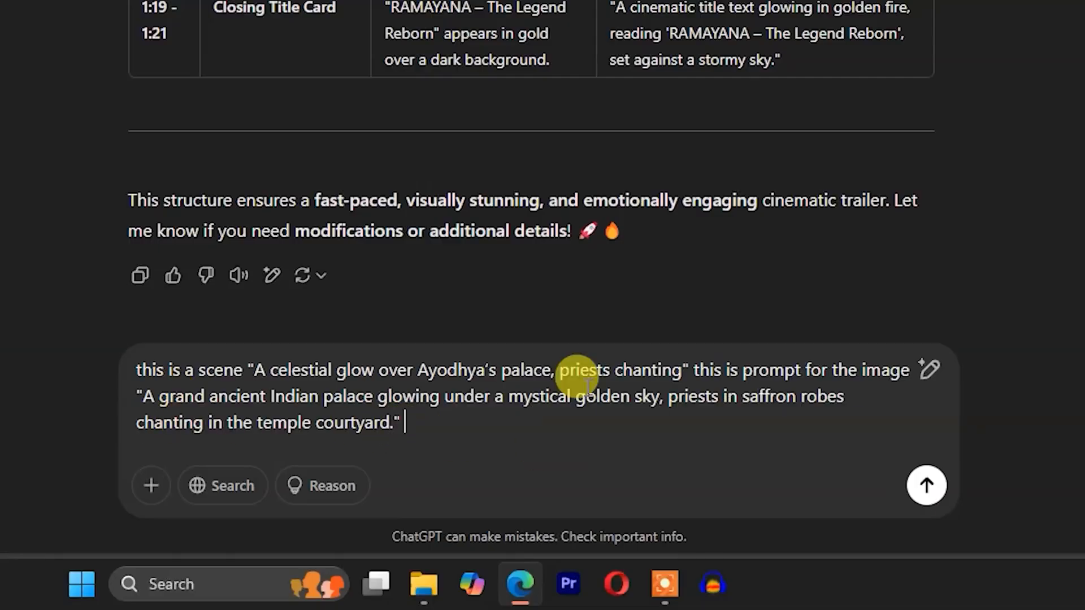
# - Add the request "now recreate the prompt in cinematic style with aerial shot and" to the message and continue listing style requirements
pyautogui.write('now recreate th')
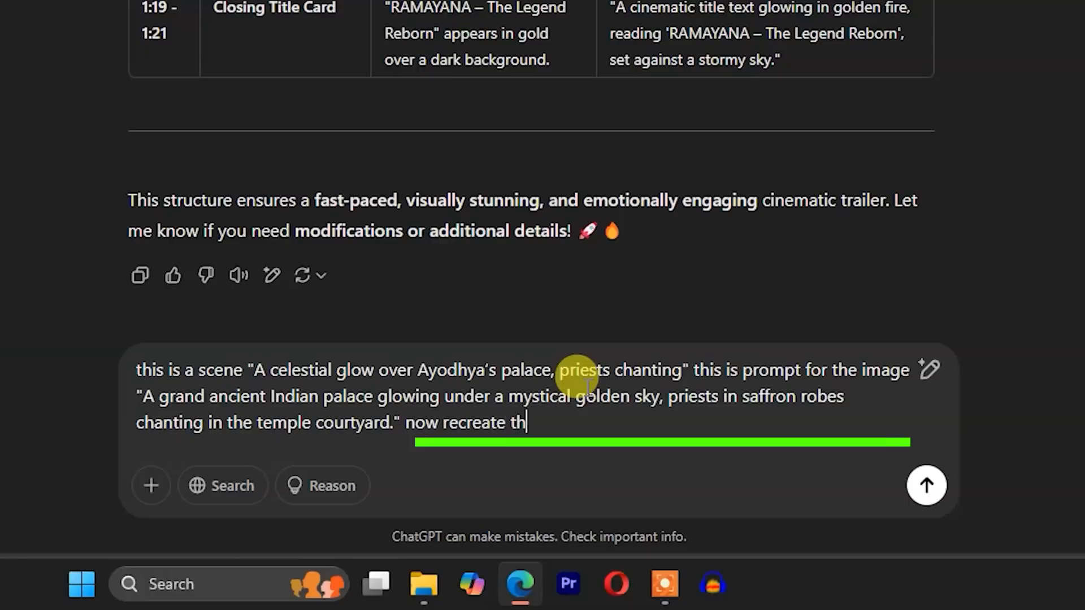
pyautogui.write('e prompt in cinematic style with')
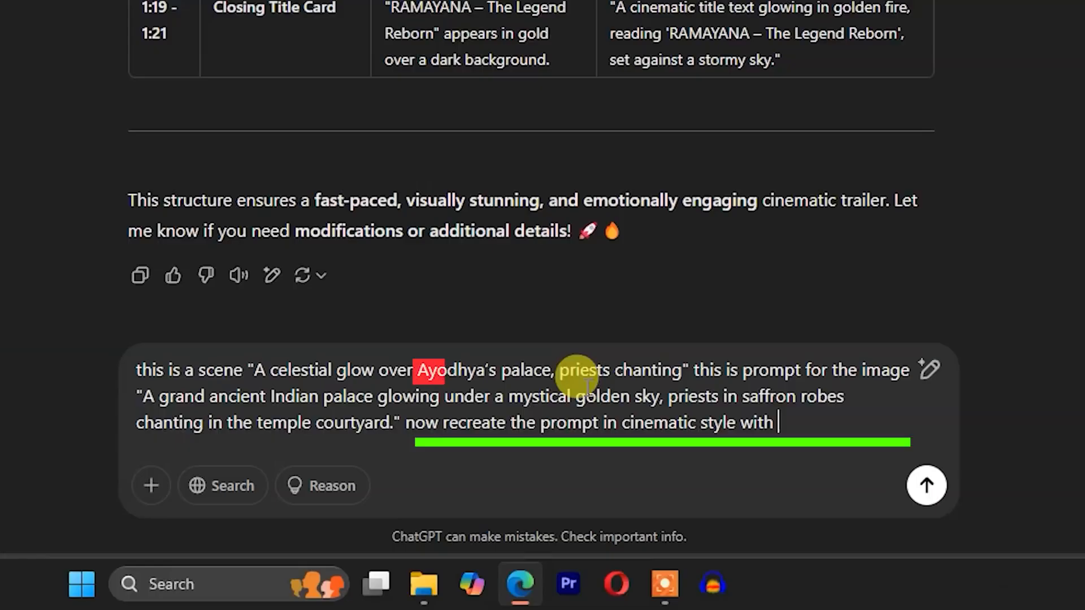
pyautogui.write('aerial shot')
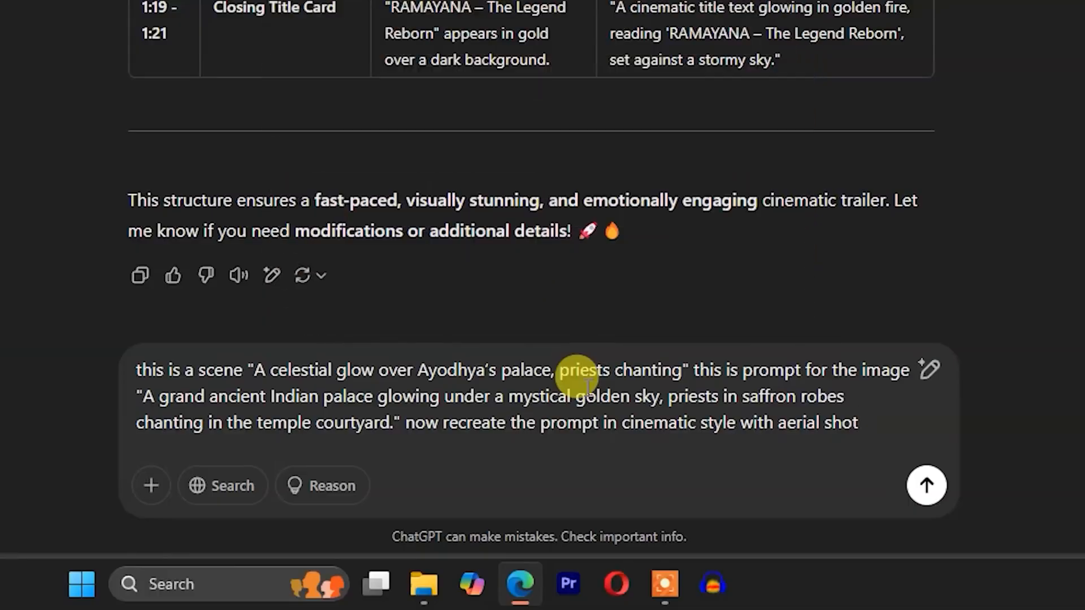
pyautogui.write('and hy')
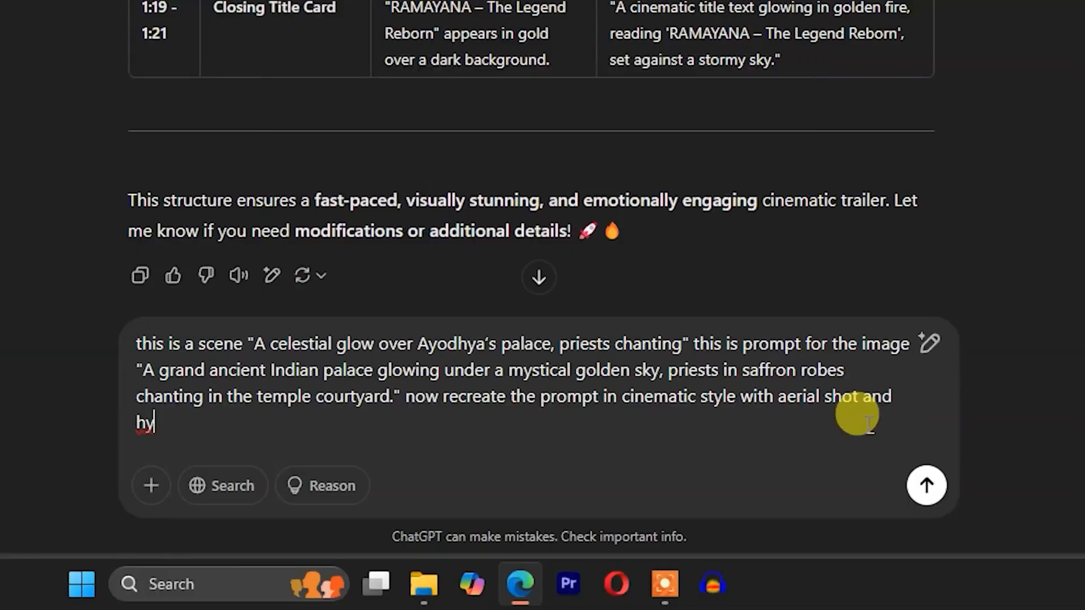
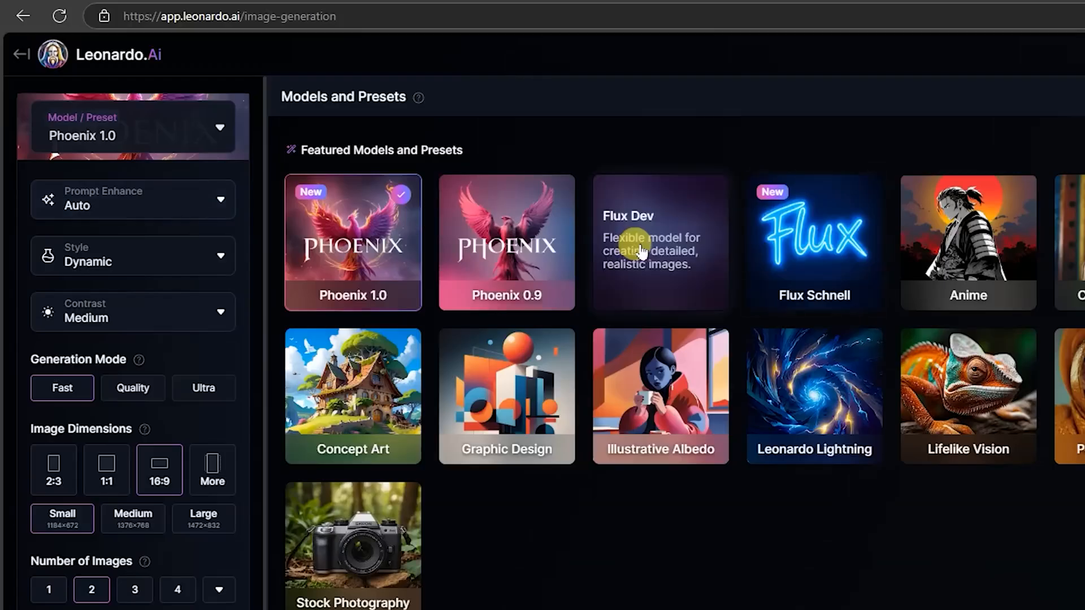
# - Generate the dusky aerial palace prompt with the Flux Dev model and open the first resulting image
pyautogui.click(720, 255)
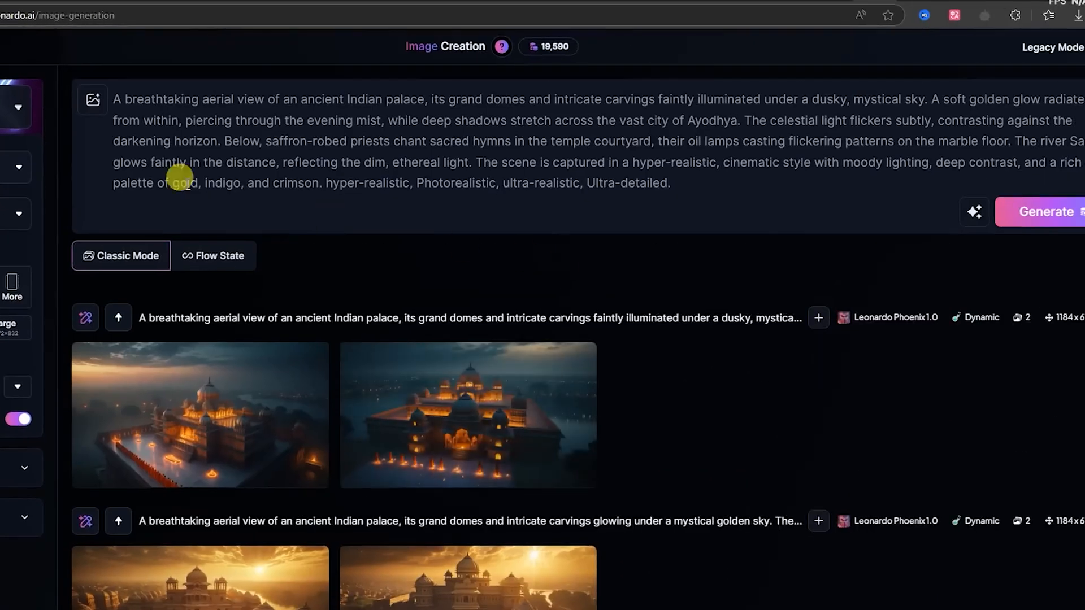
pyautogui.click(1069, 213)
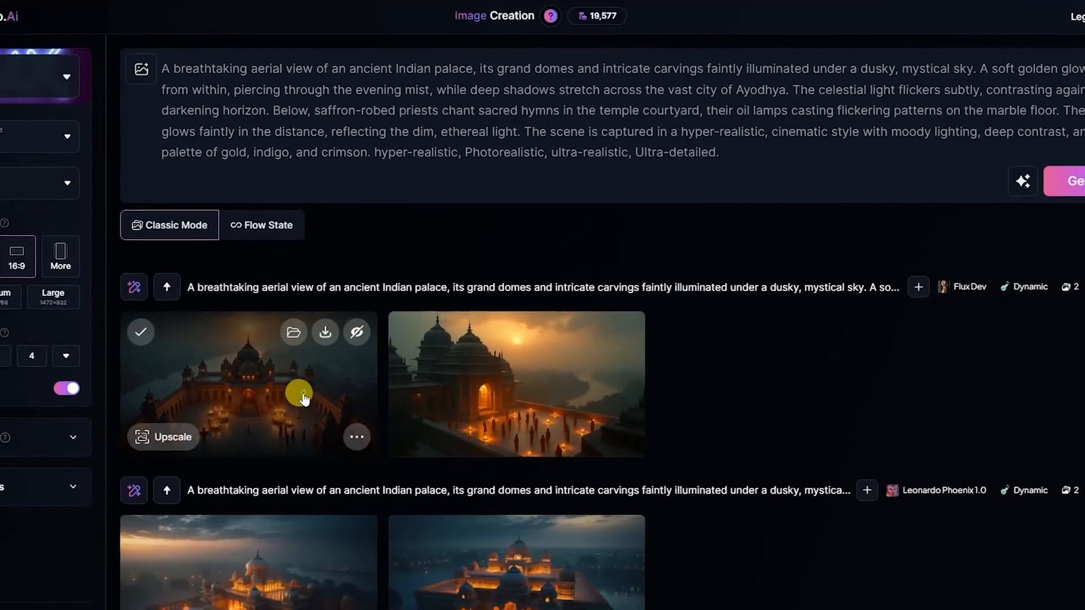
pyautogui.click(304, 398)
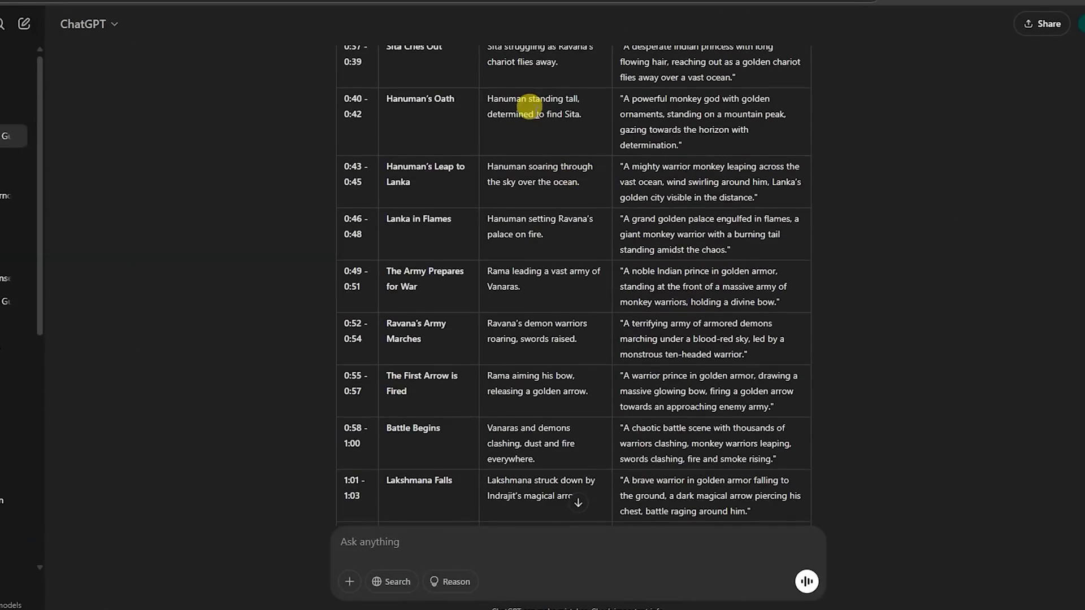
# - In ChatGPT, start a message with "this is a scene" plus the quoted Dasharatha's Vision visuals copied from the trailer breakdown table
pyautogui.scroll(10, 520, 172)
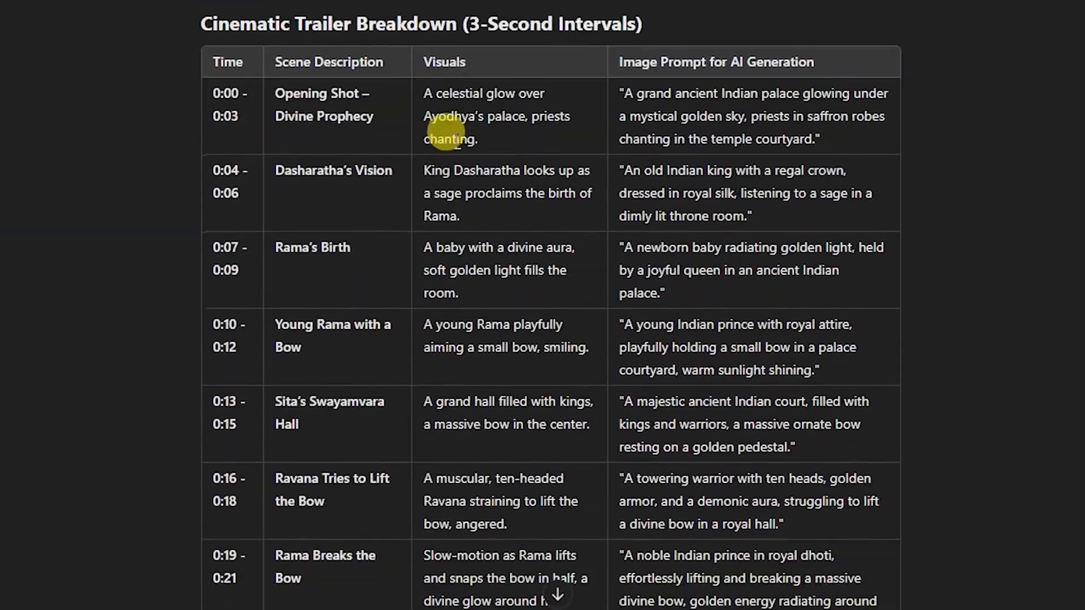
pyautogui.moveTo(431, 52); pyautogui.dragTo(466, 97)
pyautogui.hotkey('ctrl', 'c')
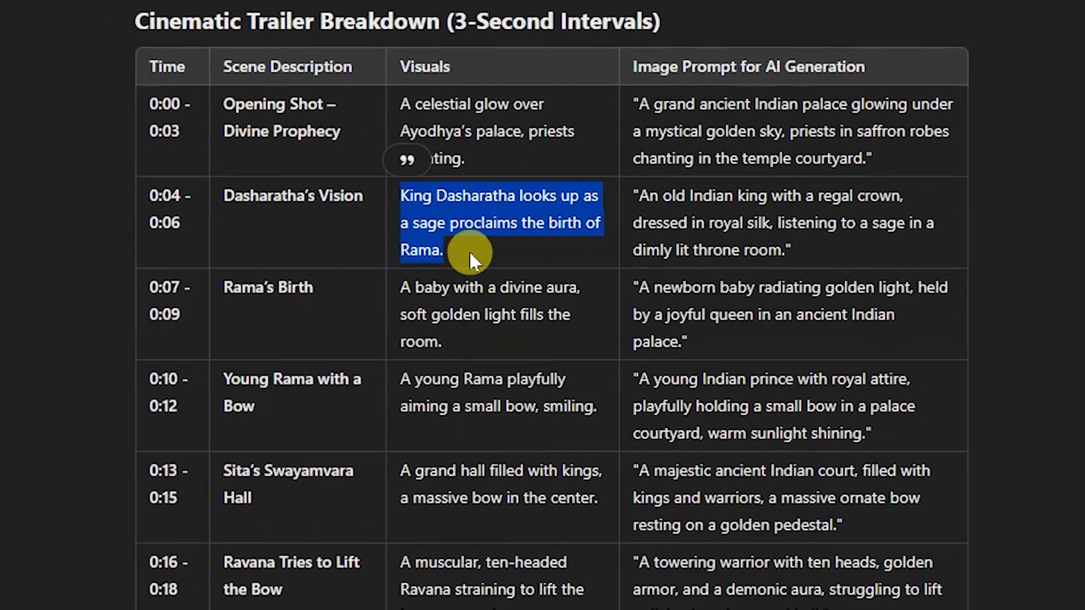
pyautogui.scroll(-5, 608, 208)
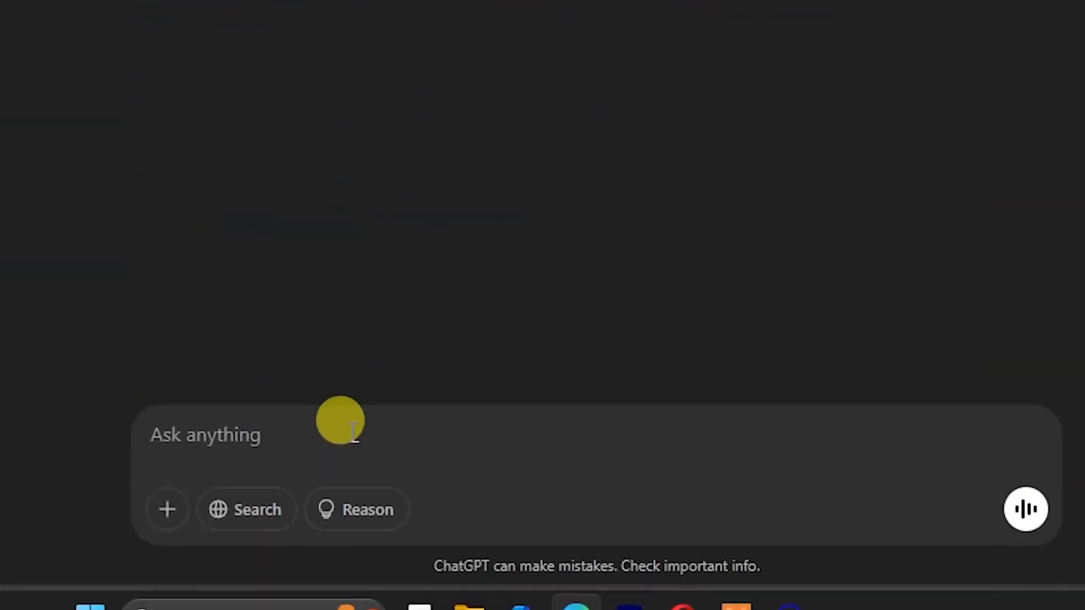
pyautogui.write('this is a scene ')
pyautogui.write('"')
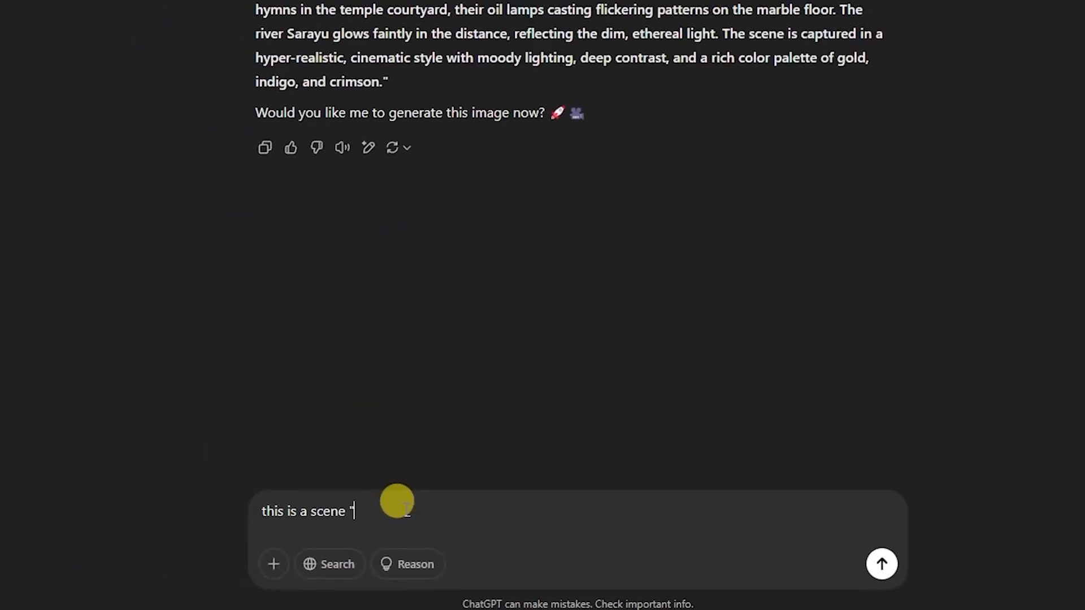
pyautogui.hotkey('ctrl', 'v')
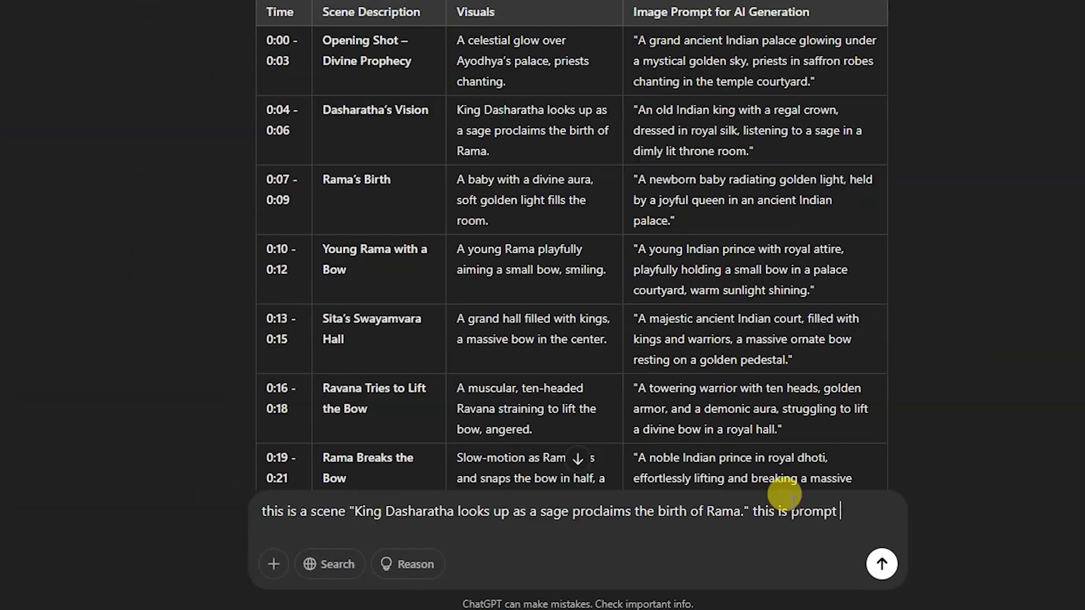
# - Extend the message with "this is prompt for image" and the quoted AI image prompt copied from the Dasharatha's Vision row
pyautogui.write('for image')
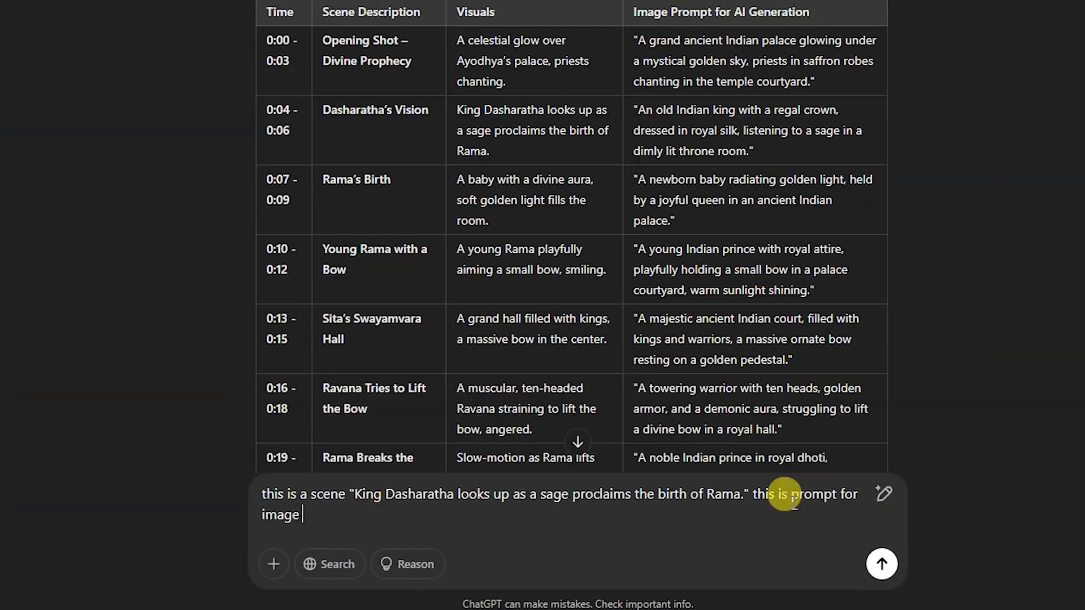
pyautogui.moveTo(633, 110); pyautogui.dragTo(763, 153)
pyautogui.hotkey('ctrl', 'c')
pyautogui.click(358, 503)
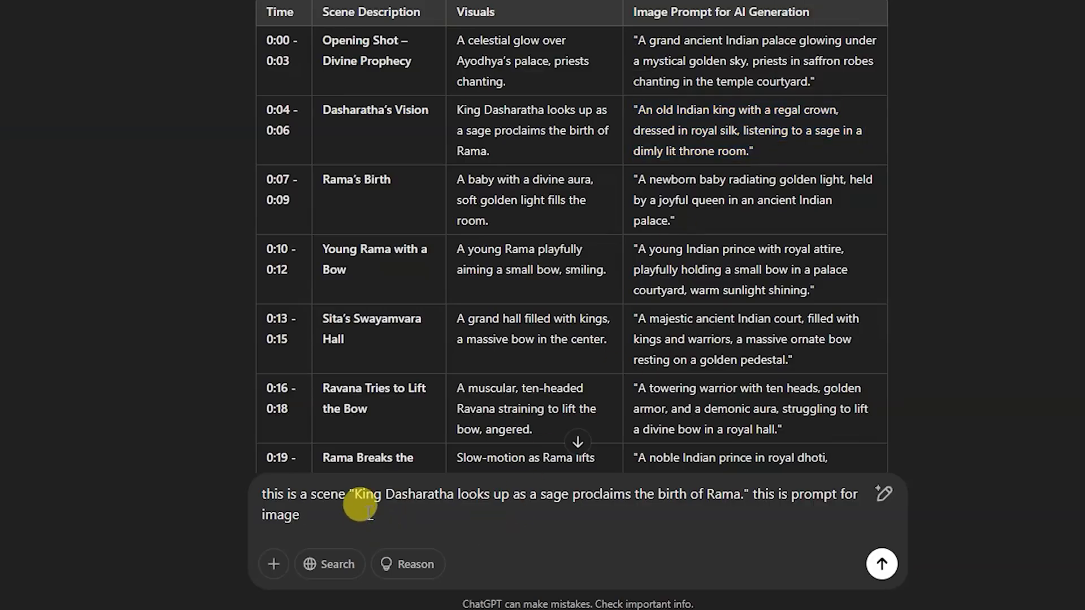
pyautogui.hotkey('ctrl', 'v')
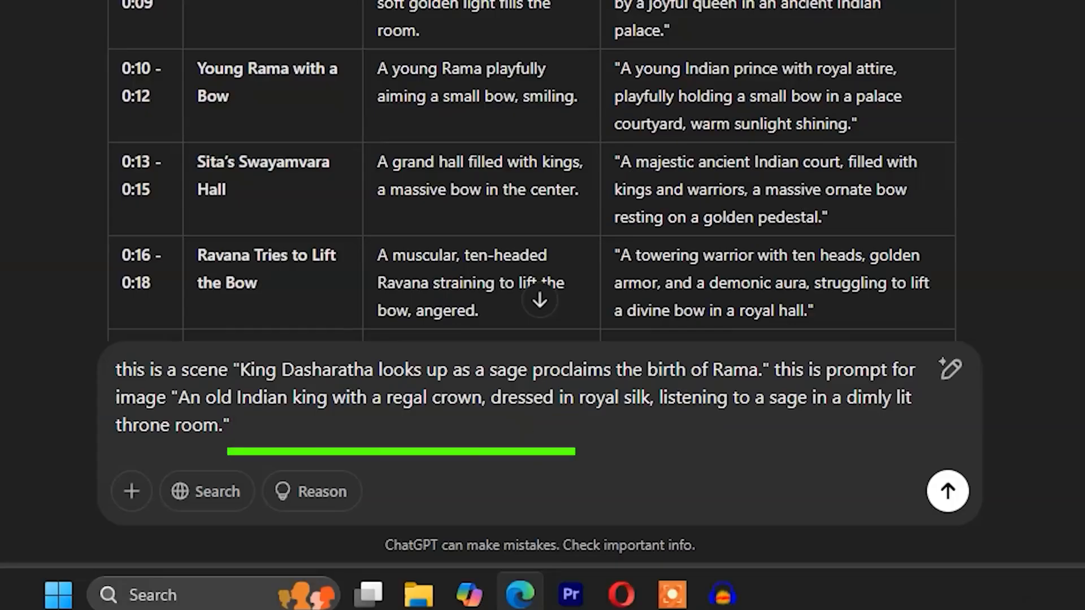
# - Add "now recreate the prompt in indian cinematic style with wide angle shot and hyper realistic image." to the message and send it
pyautogui.scroll(-15, 531, 170)
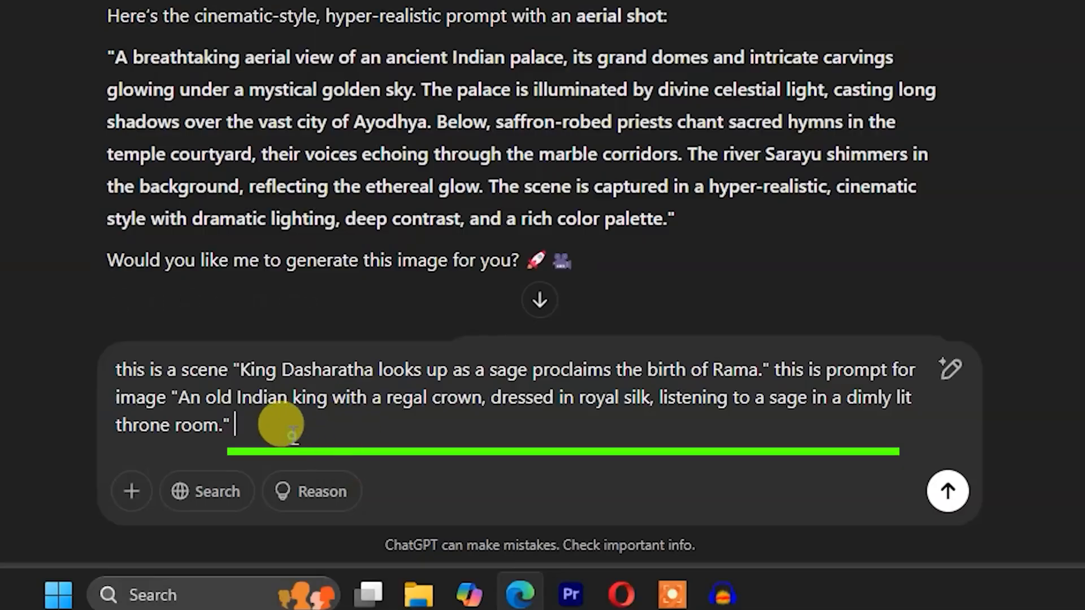
pyautogui.write('now recreate the prompt in cinematic style with')
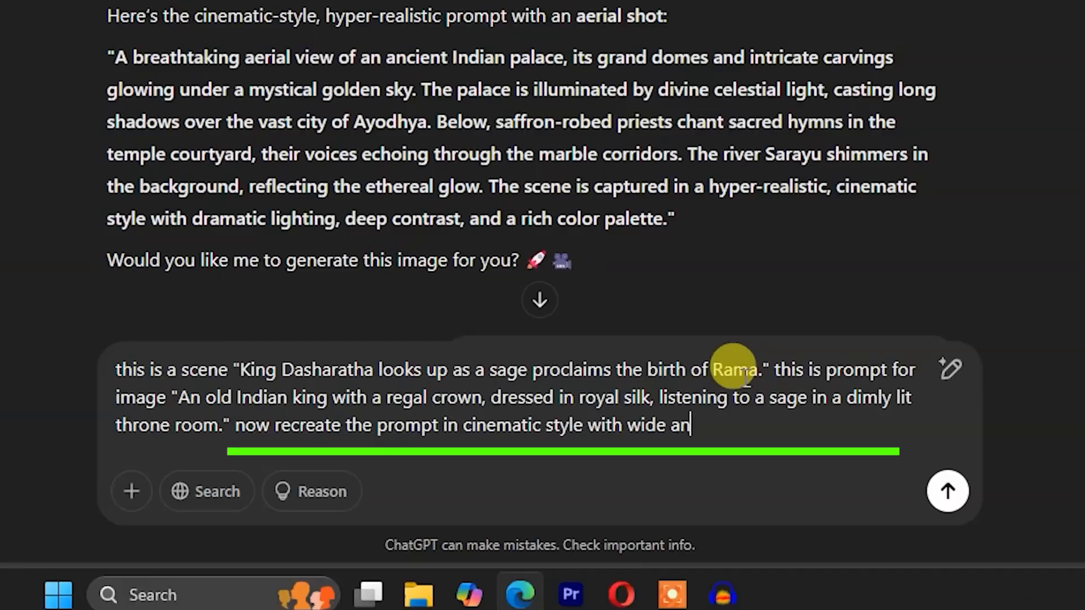
pyautogui.write('wide angle shot')
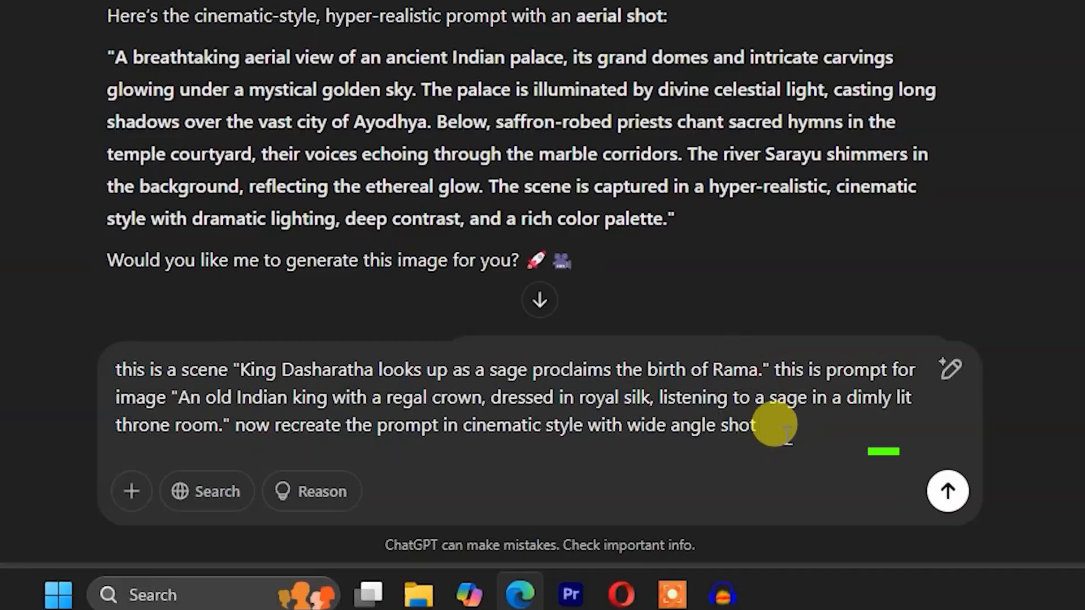
pyautogui.write(' and hyper realistic image.')
pyautogui.click(461, 397)
pyautogui.write('indian')
pyautogui.click(948, 491)
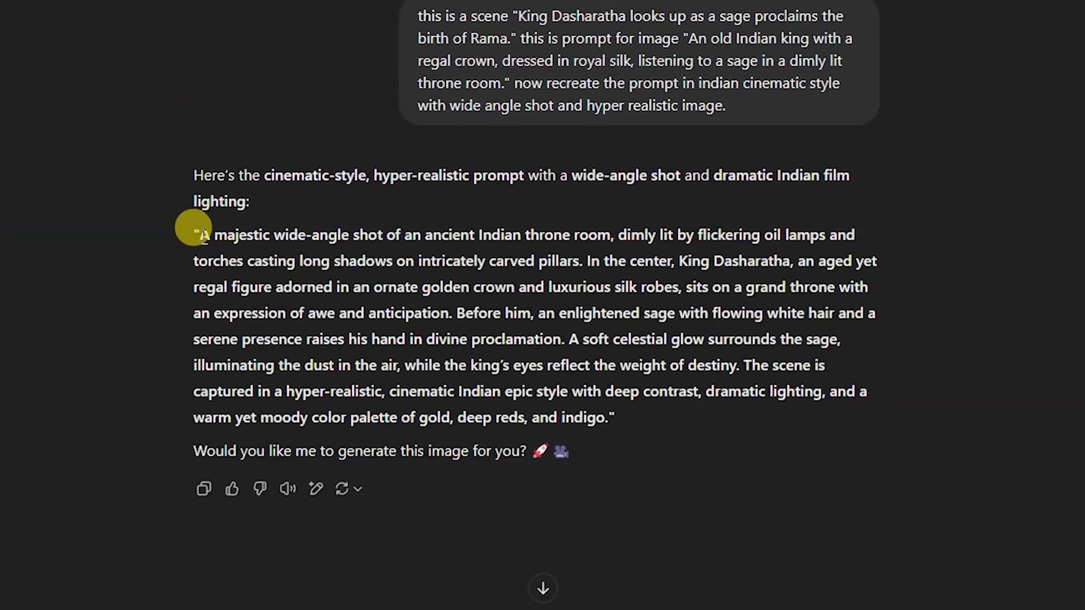
# - Copy ChatGPT's wide-angle throne room prompt and replace the existing image prompt in Leonardo.Ai with it
pyautogui.moveTo(201, 235); pyautogui.dragTo(597, 406)
pyautogui.hotkey('ctrl', 'c')
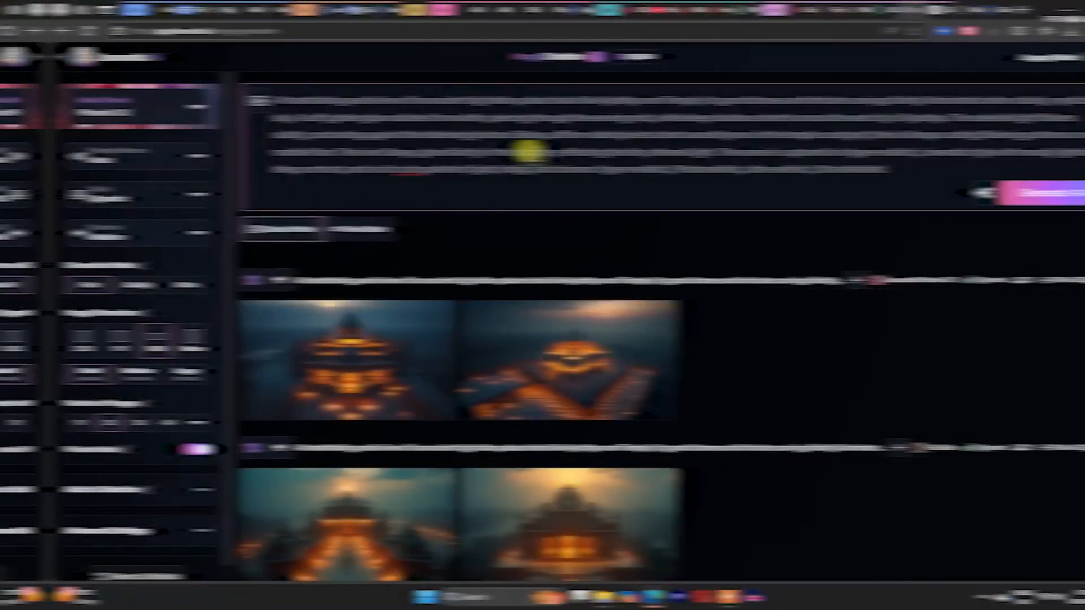
pyautogui.hotkey('ctrl', 'a')
pyautogui.hotkey('ctrl', 'v')
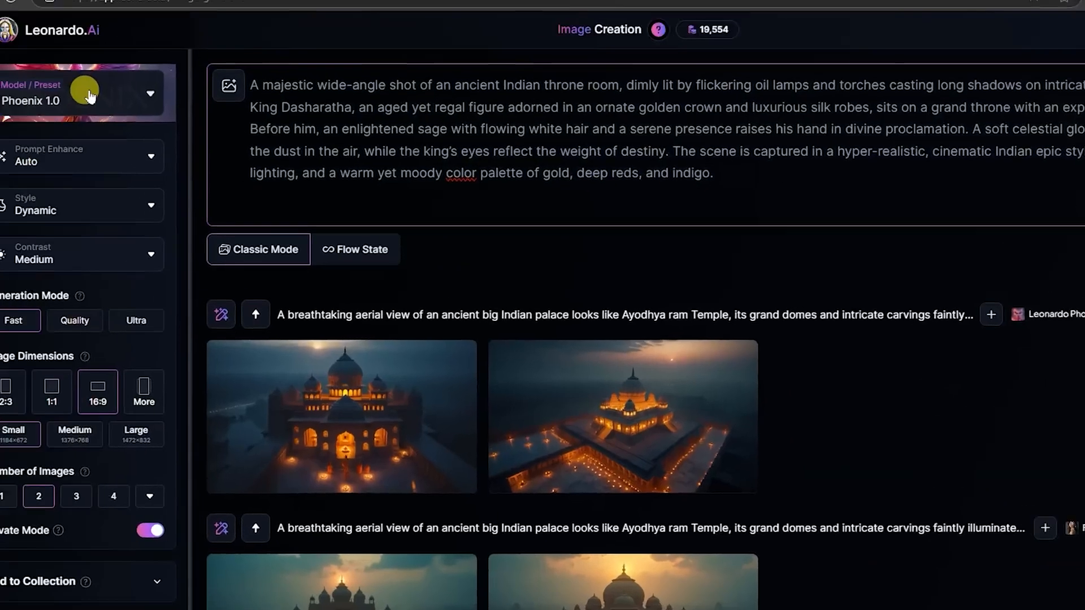
# - Select the Flux Dev model, generate the throne room images and check the results
pyautogui.click(79, 92)
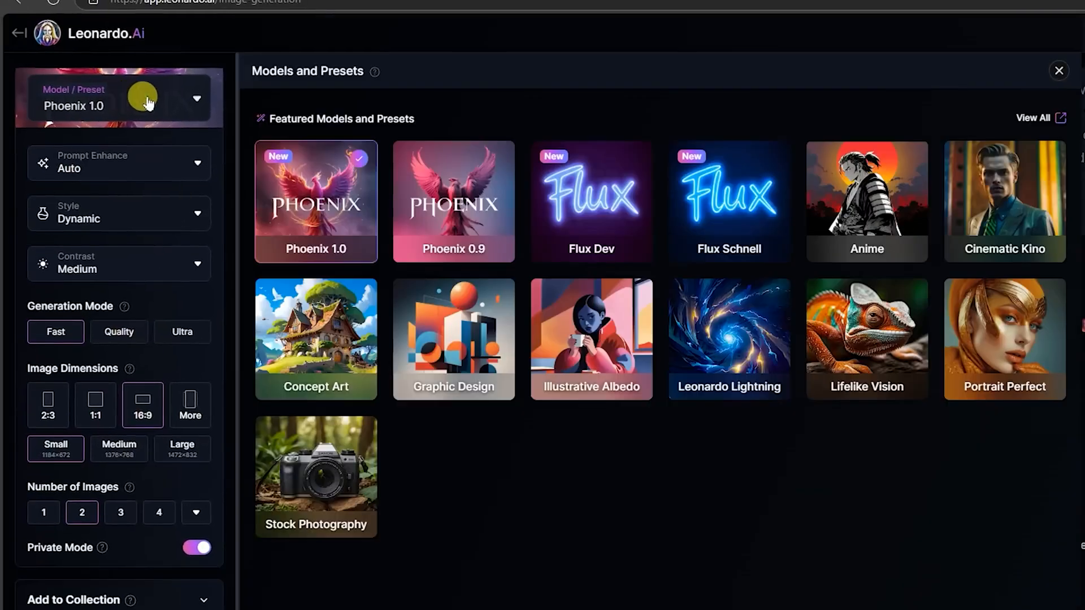
pyautogui.click(617, 186)
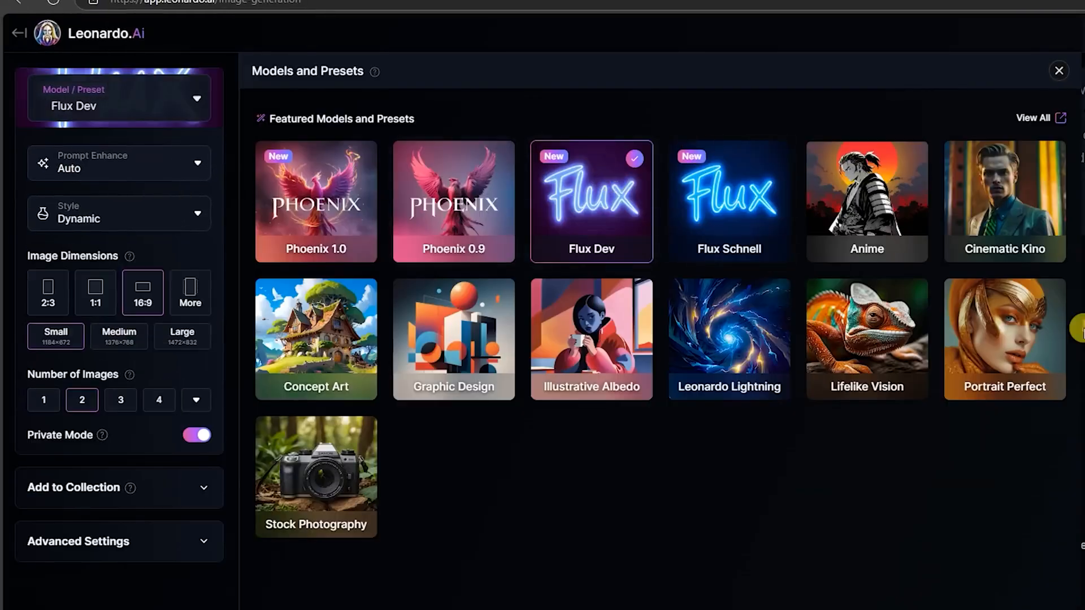
pyautogui.click(1082, 226)
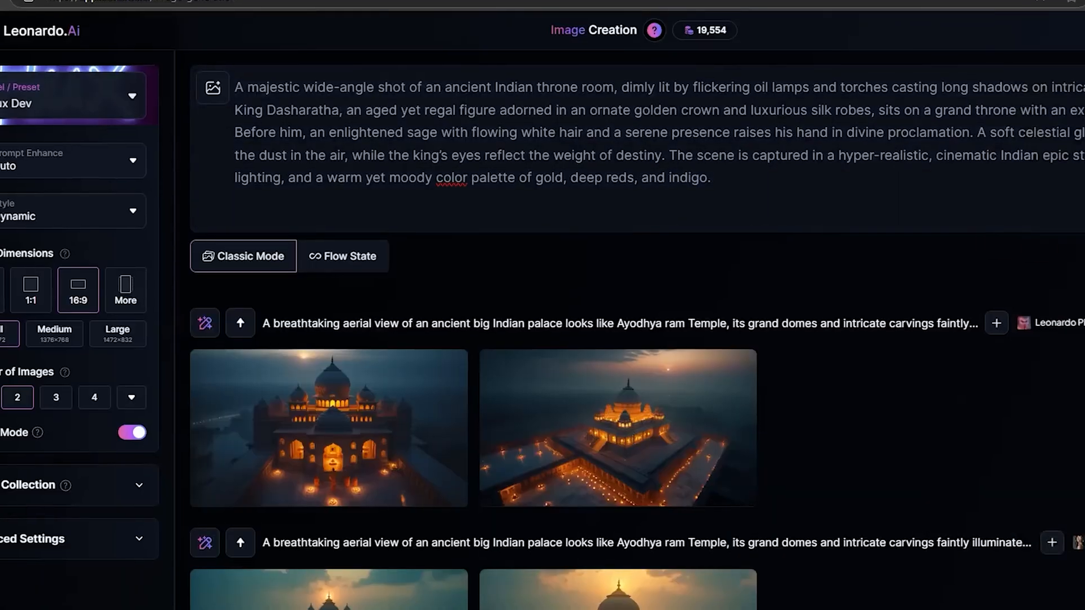
pyautogui.click(953, 202)
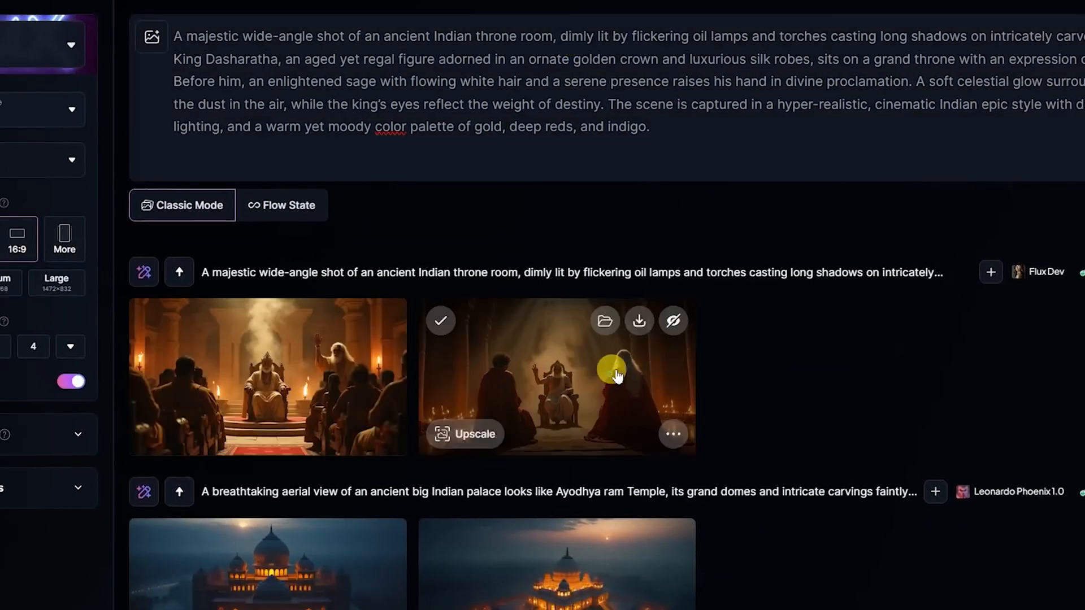
pyautogui.click(402, 405)
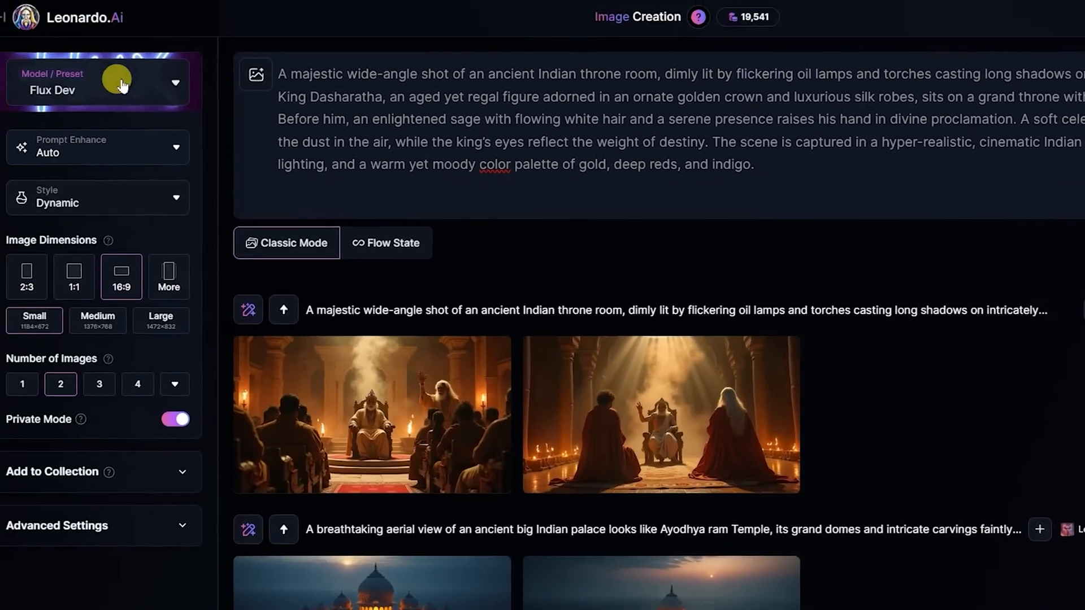
# - Generate the throne room images again with the Phoenix 1.0 model and examine both at full size
pyautogui.click(17, 41)
pyautogui.click(330, 212)
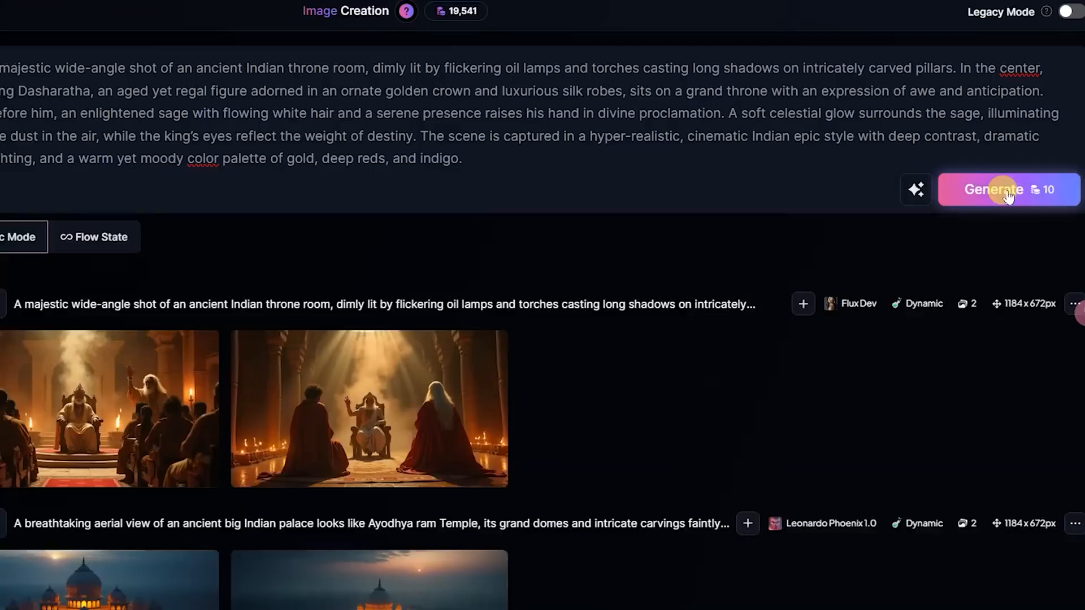
pyautogui.click(1009, 188)
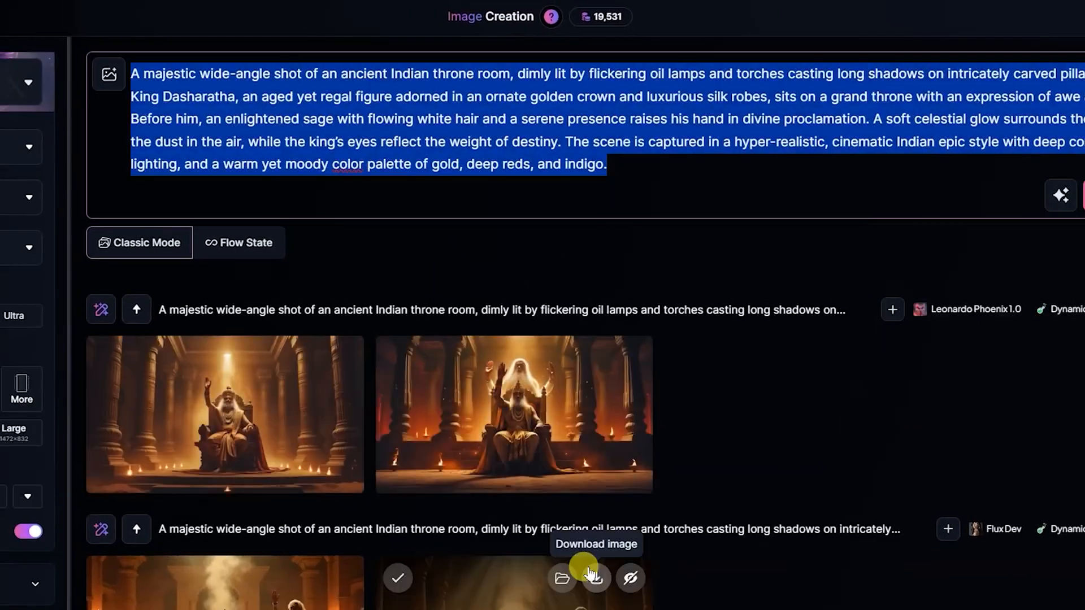
pyautogui.click(273, 416)
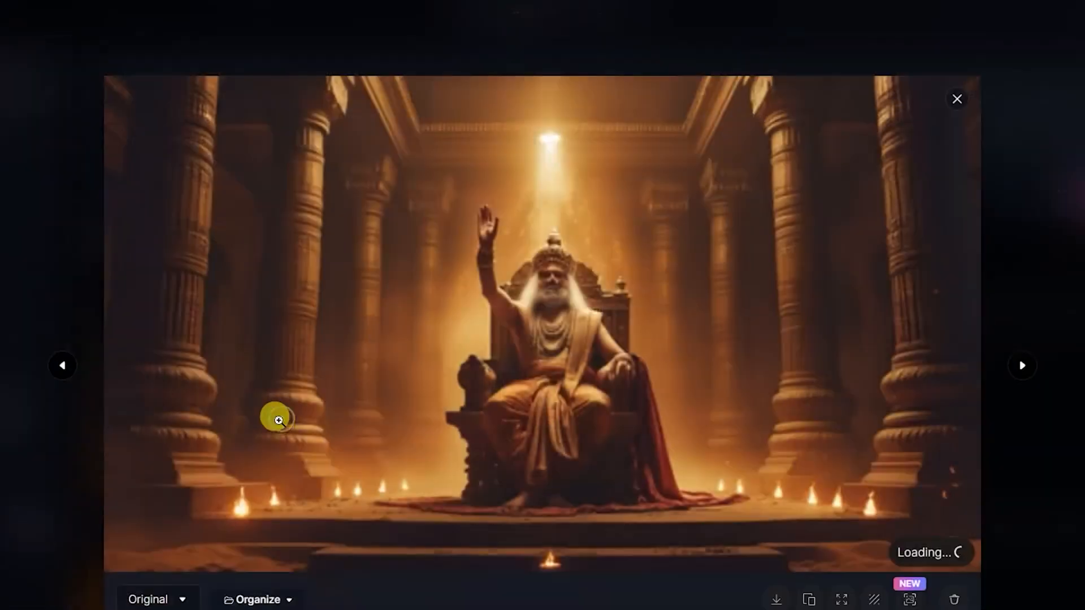
pyautogui.click(1023, 366)
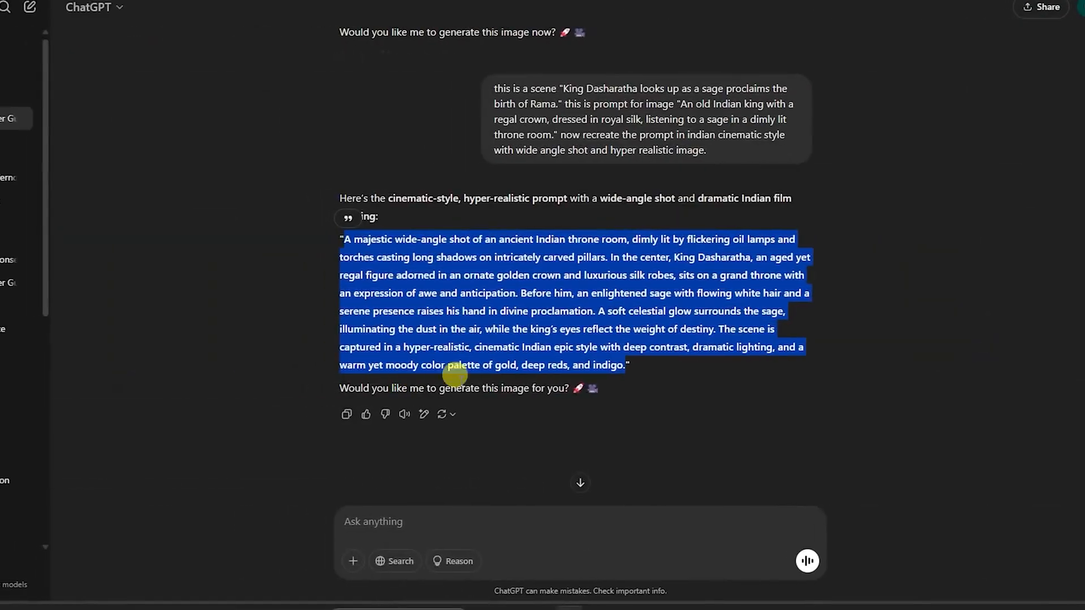
pyautogui.click(662, 371)
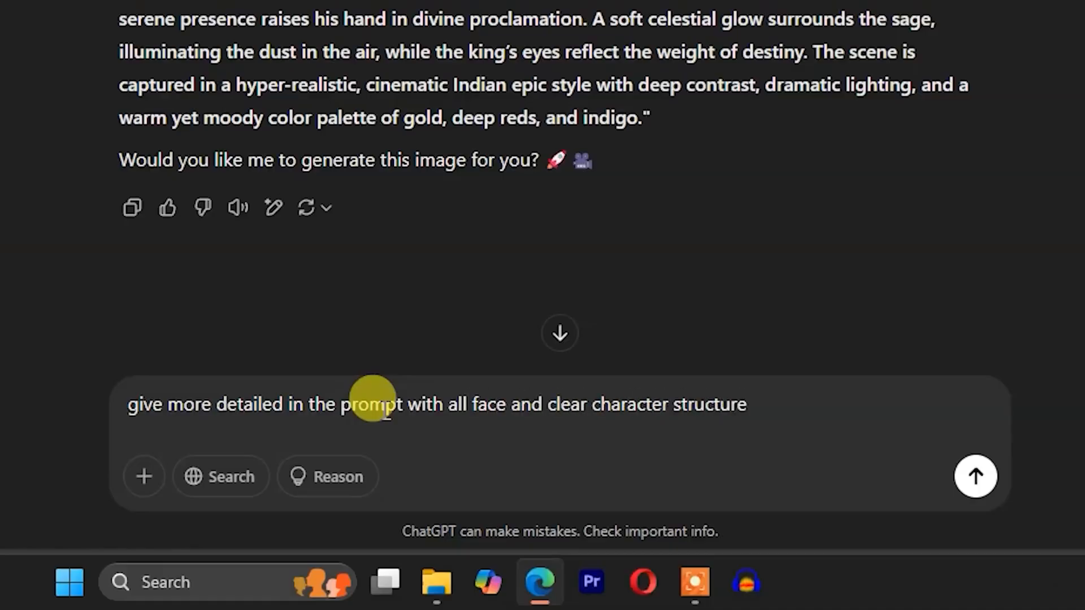
# - In ChatGPT, append "also give more detailed in the prompt with all face and clear character structure." to the sent Dasharatha message and resubmit it
pyautogui.moveTo(754, 405); pyautogui.dragTo(119, 374)
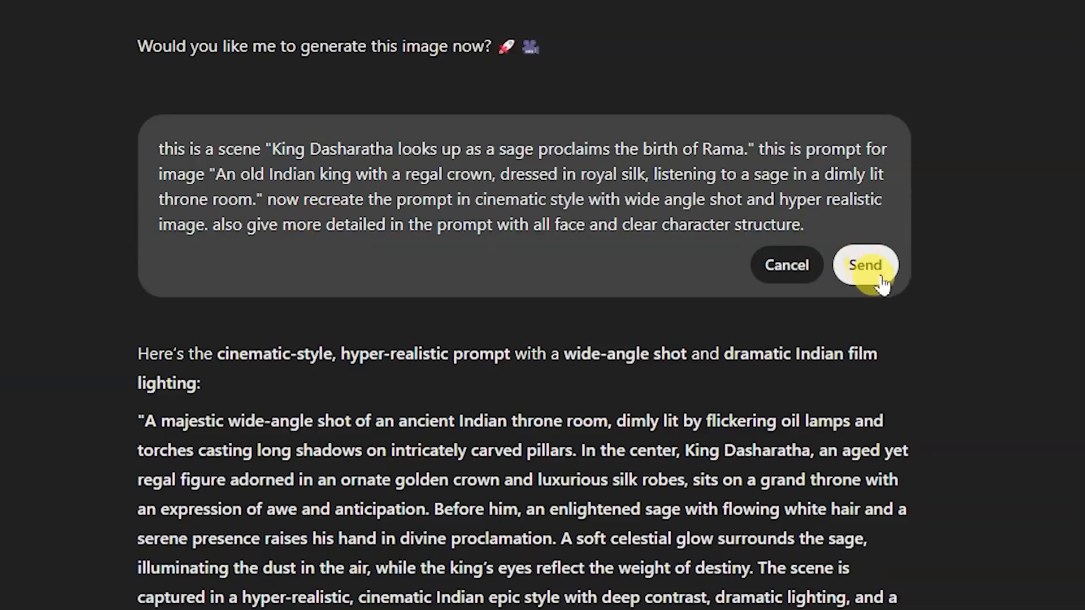
pyautogui.click(884, 274)
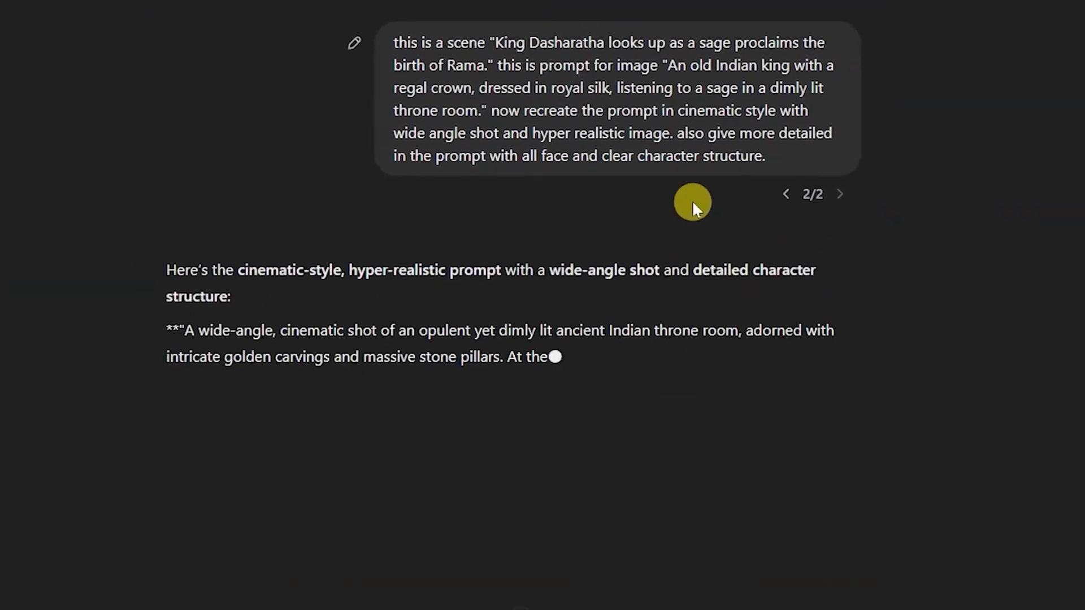
# - Copy ChatGPT's more detailed throne room prompt and replace the image prompt in Leonardo.Ai with it
pyautogui.moveTo(489, 104); pyautogui.dragTo(306, 214)
pyautogui.moveTo(168, 196); pyautogui.dragTo(356, 515)
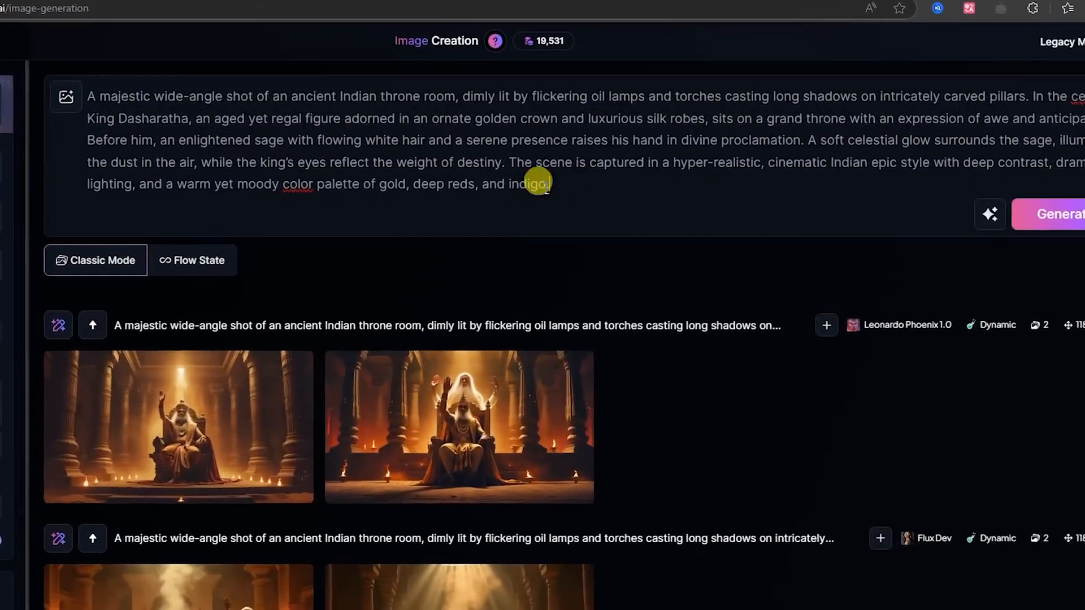
pyautogui.moveTo(591, 169); pyautogui.dragTo(181, 95)
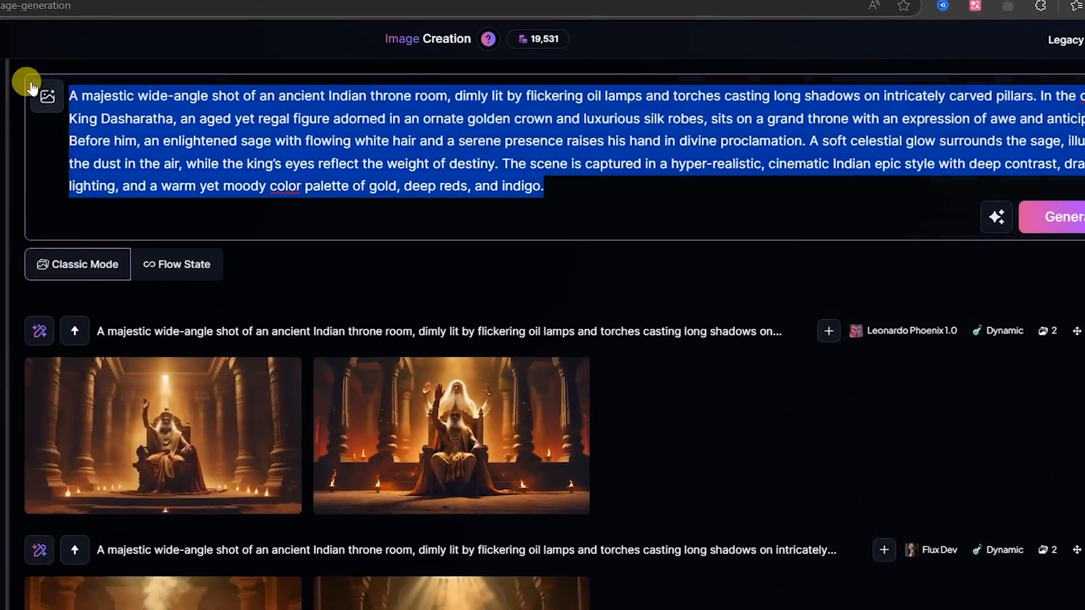
pyautogui.hotkey('ctrl', 'v')
# - Generate images from the detailed throne room prompt with Phoenix 1.0 and examine the first one at full size
pyautogui.click(1019, 312)
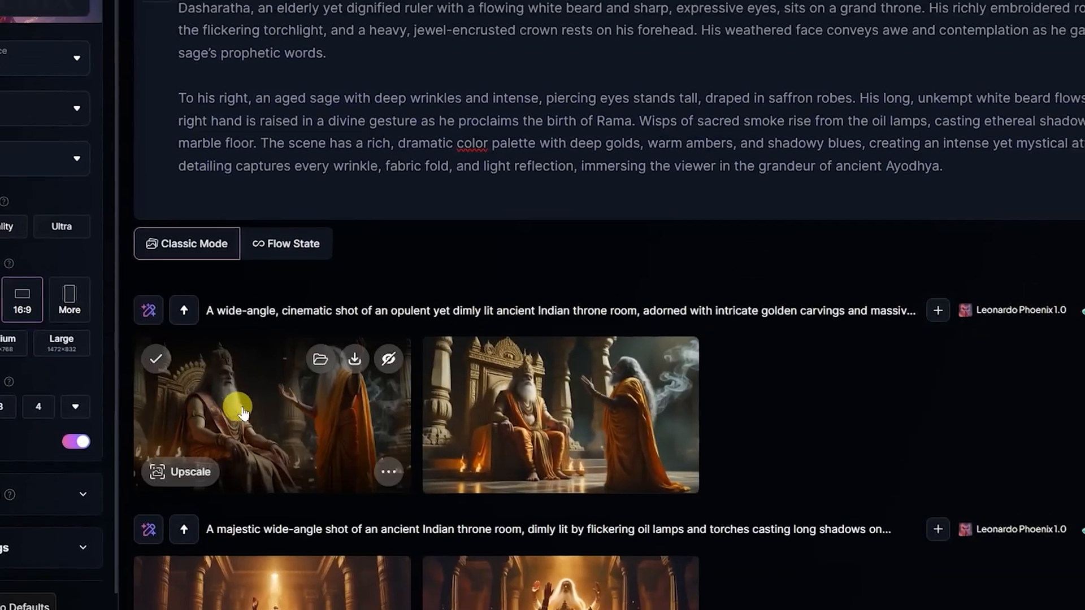
pyautogui.click(220, 434)
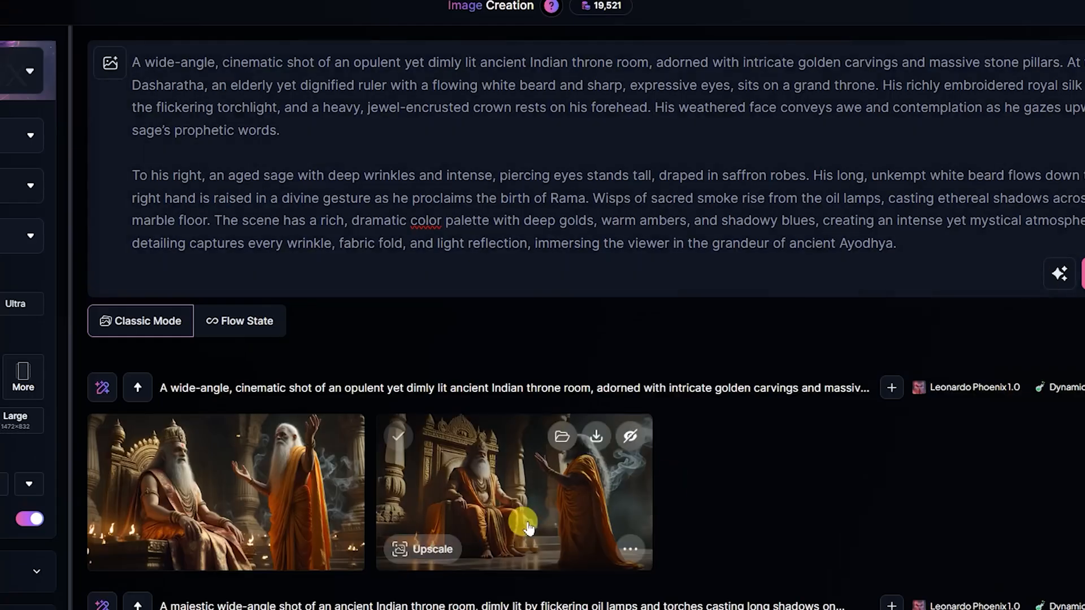
pyautogui.click(516, 519)
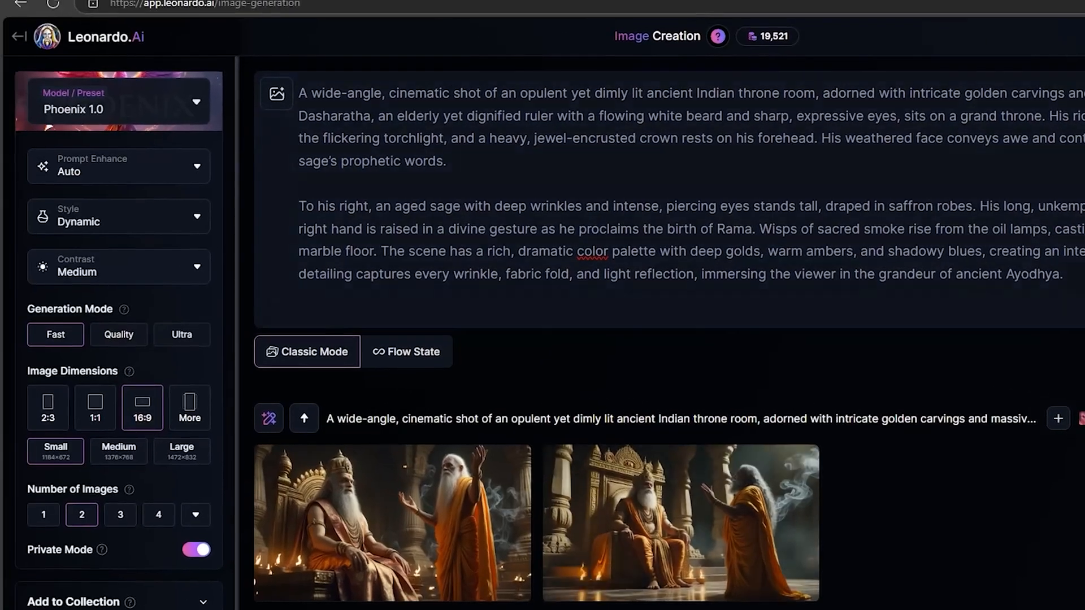
# - Switch to the Flux Dev model, generate the detailed throne room prompt and open the first image at full size
pyautogui.click(119, 102)
pyautogui.click(602, 224)
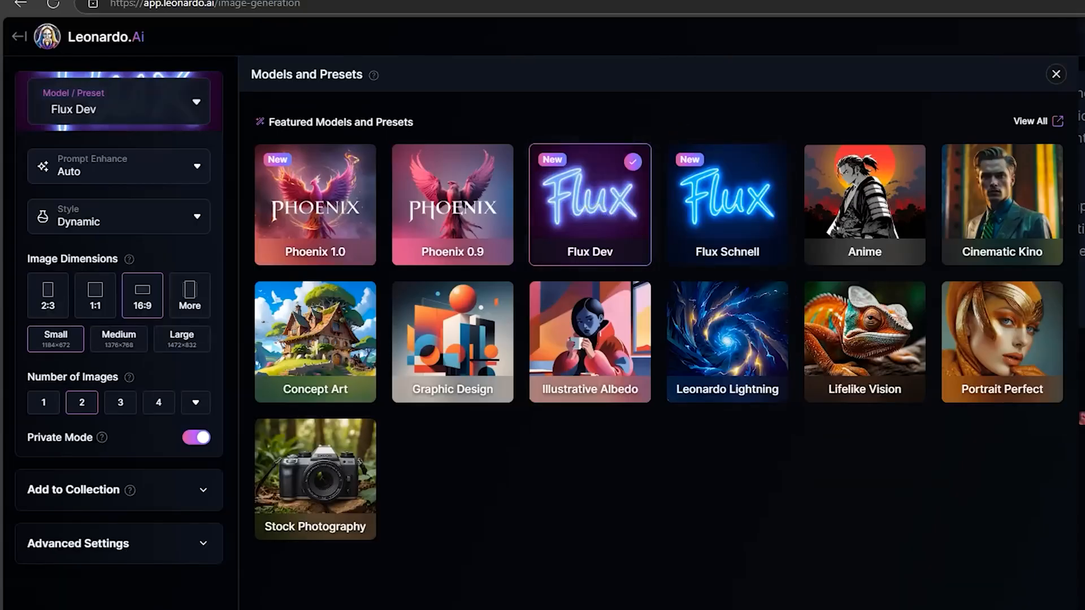
pyautogui.click(950, 272)
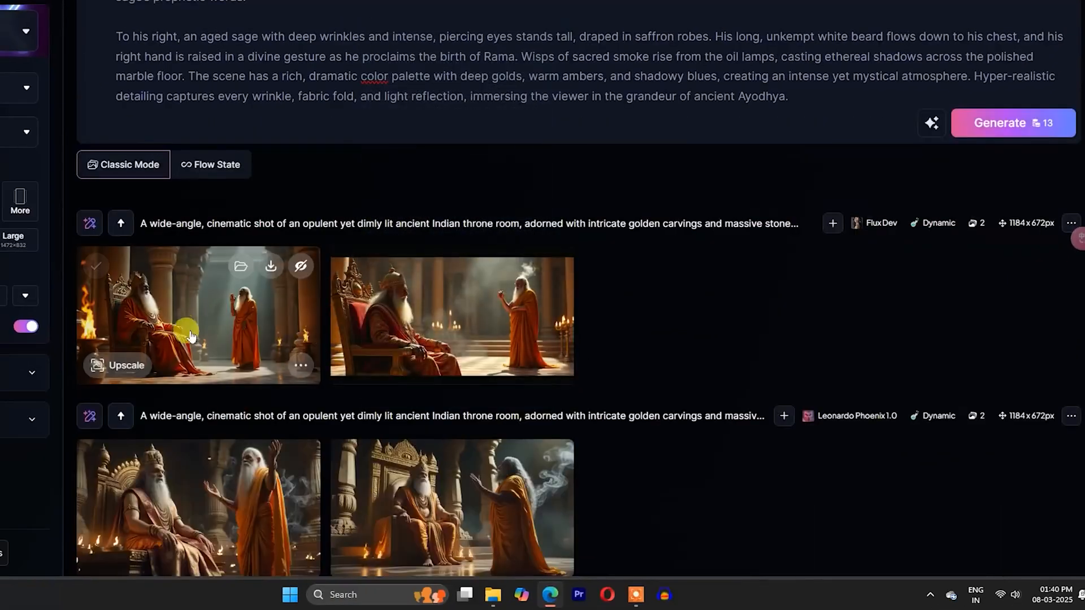
pyautogui.click(214, 316)
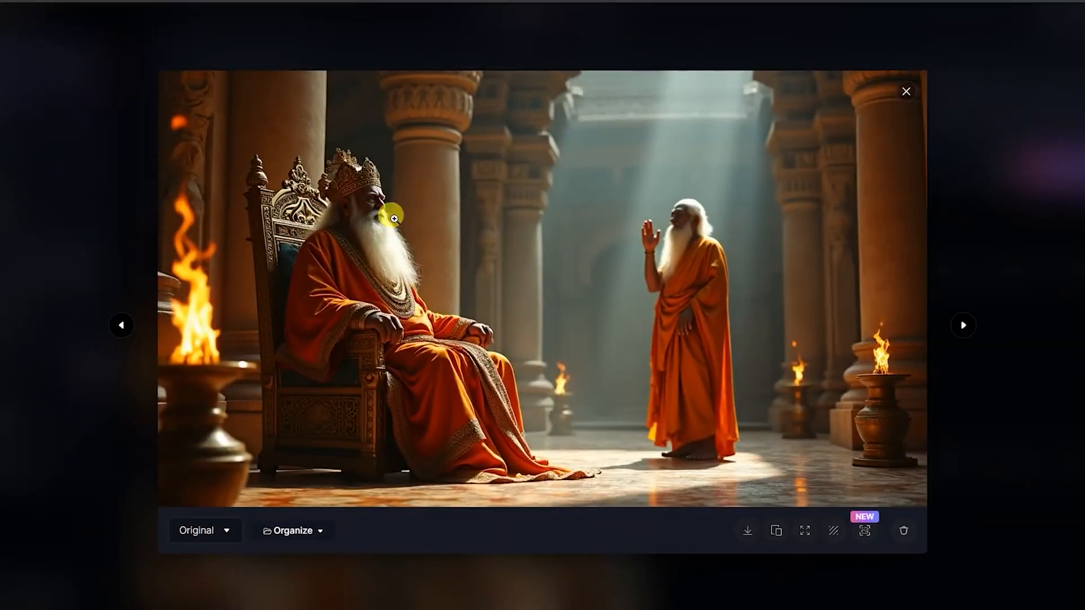
# - Examine the king's and the sage's faces up close in the full-size Flux Dev throne room image and close the image
pyautogui.click(367, 197)
pyautogui.hotkey('ctrl', '+')
pyautogui.hotkey('ctrl', '+')
pyautogui.hotkey('ctrl', '+')
pyautogui.hotkey('ctrl', '+')
pyautogui.hotkey('ctrl', '+')
pyautogui.hotkey('ctrl', '+')
pyautogui.hotkey('ctrl', '+')
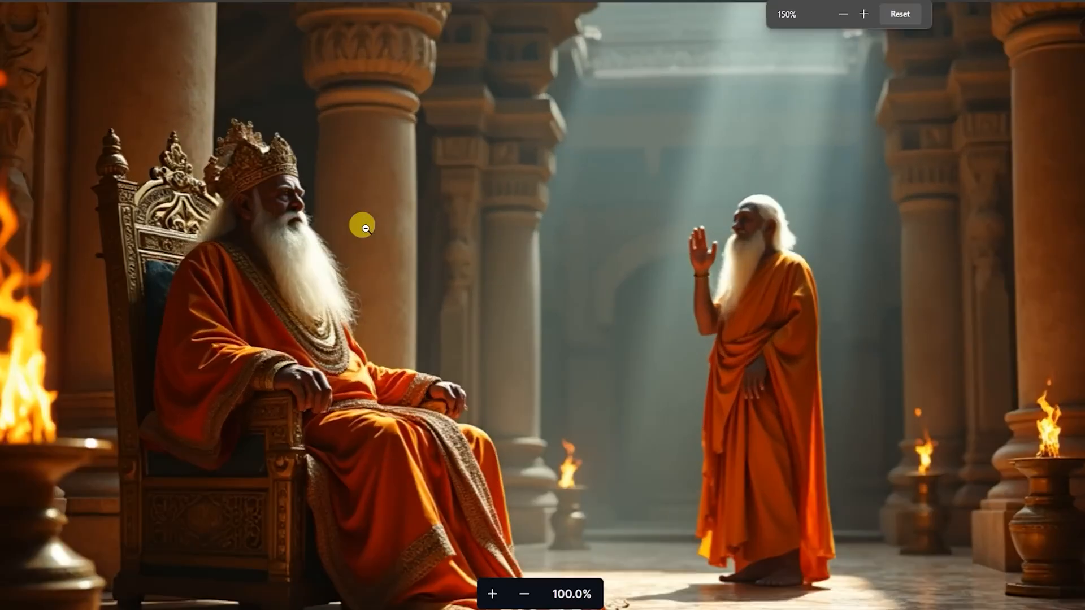
pyautogui.scroll(-3, 579, 378)
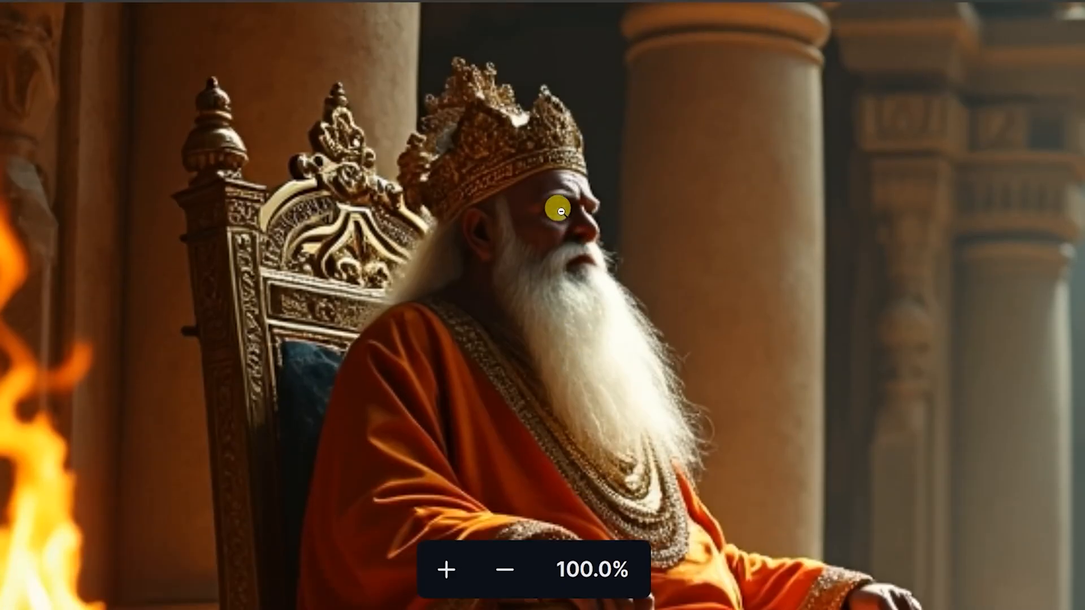
pyautogui.hotkey('ctrl', '-')
pyautogui.hotkey('ctrl', '-')
pyautogui.hotkey('ctrl', '-')
pyautogui.hotkey('ctrl', '-')
pyautogui.hotkey('ctrl', '-')
pyautogui.hotkey('ctrl', '-')
pyautogui.hotkey('ctrl', '-')
pyautogui.hotkey('ctrl', '-')
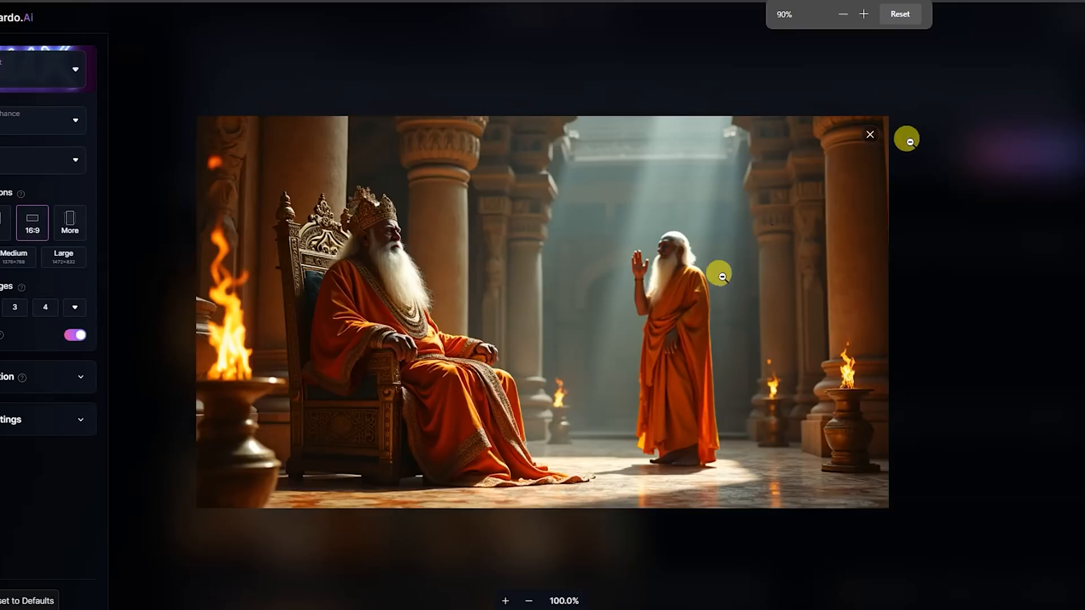
pyautogui.click(869, 136)
# - Switch the model to Flux Schnell and generate images from the detailed throne room prompt
pyautogui.click(54, 70)
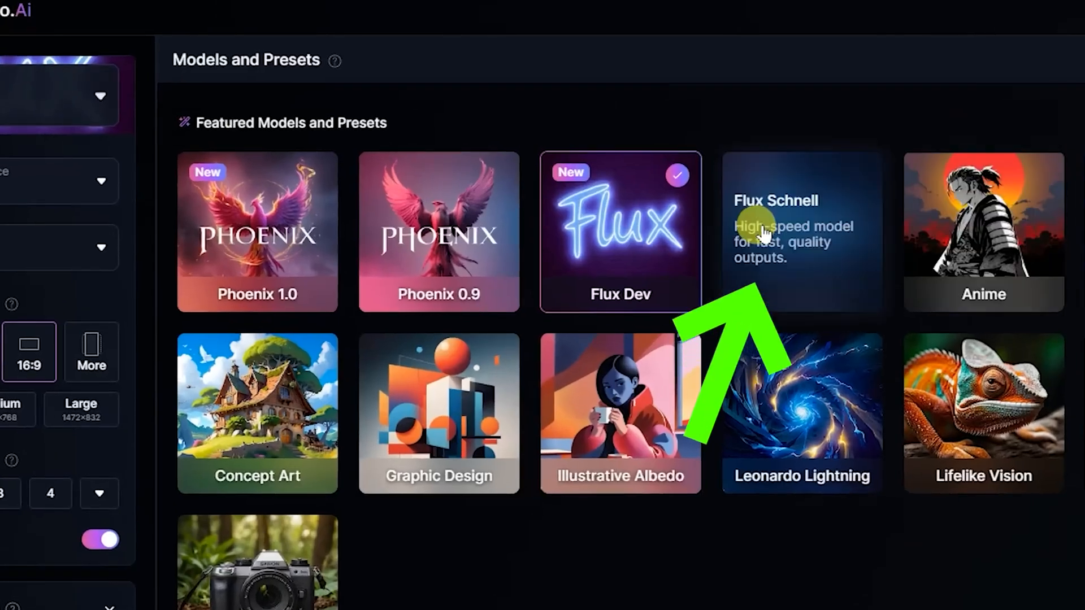
pyautogui.click(745, 225)
pyautogui.click(918, 404)
pyautogui.click(956, 305)
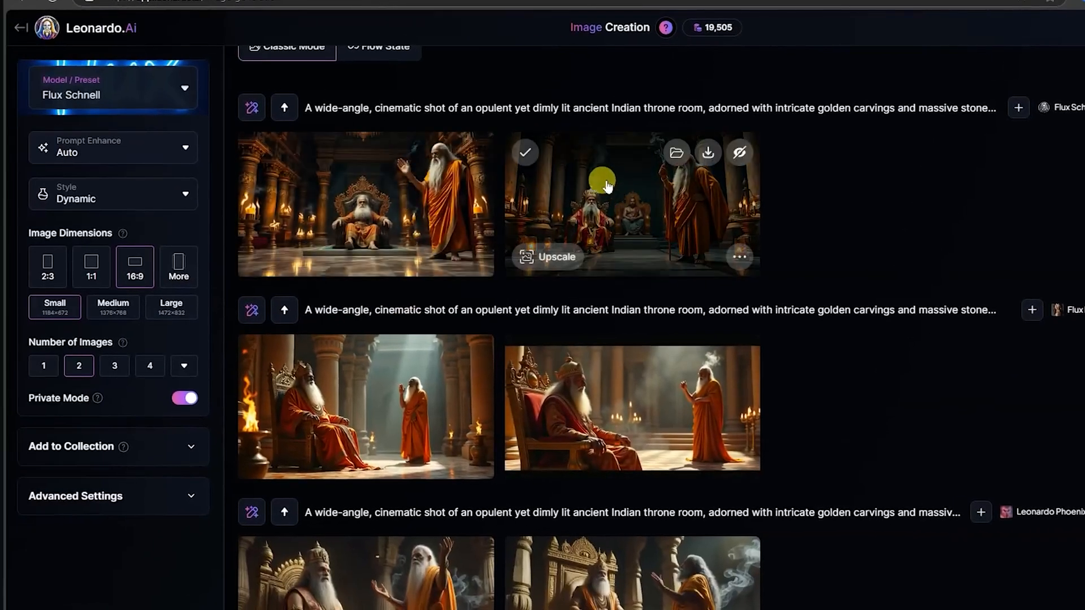
pyautogui.click(606, 185)
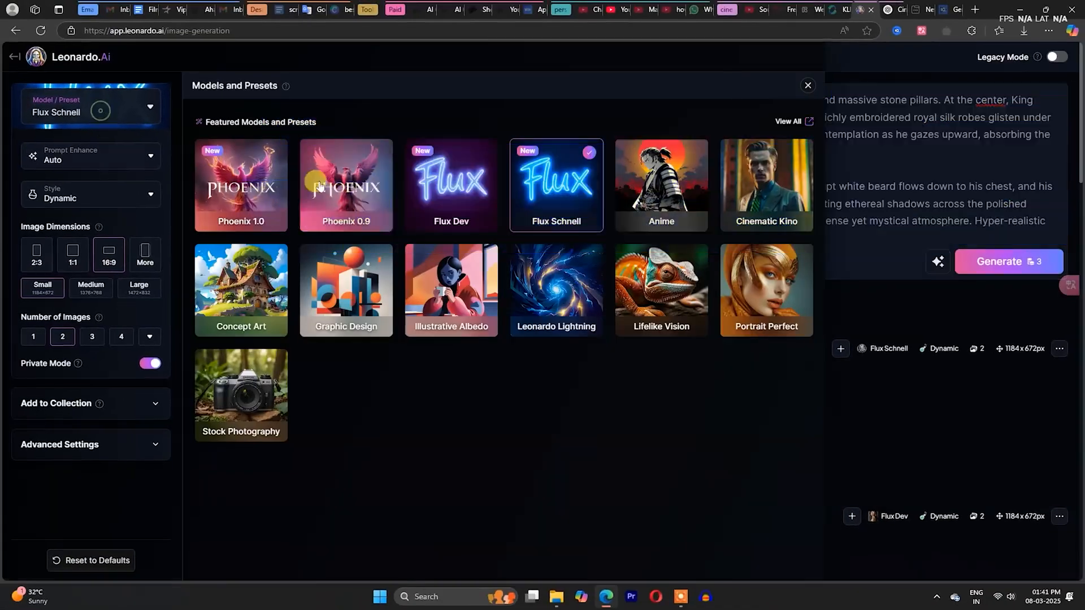
# - Return to the Flux Dev model, generate the throne room prompt again and view a new image at full size
pyautogui.click(456, 208)
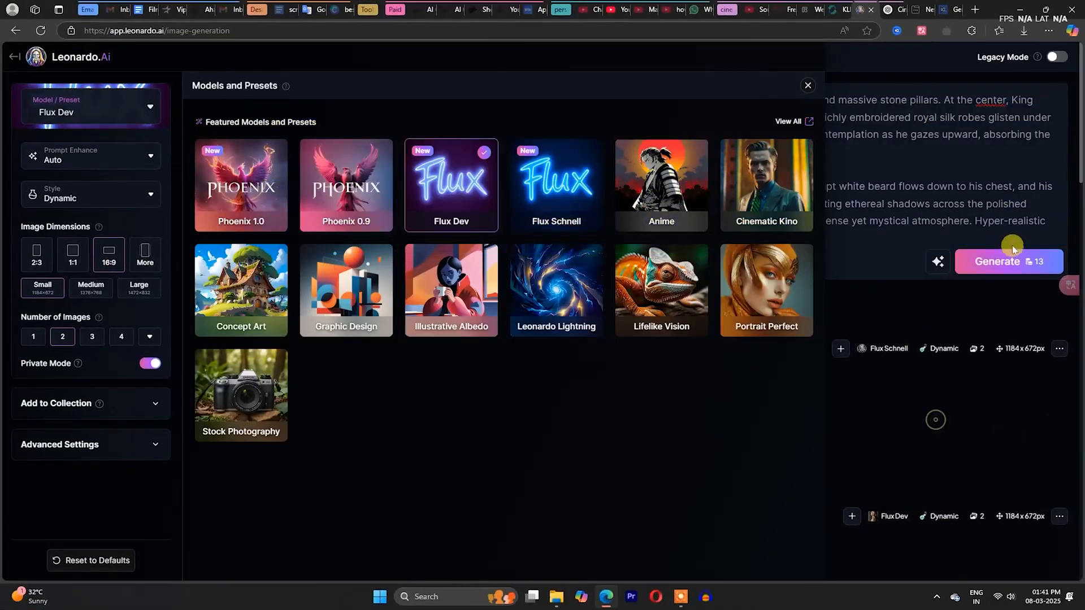
pyautogui.click(1005, 264)
pyautogui.scroll(-10, 620, 395)
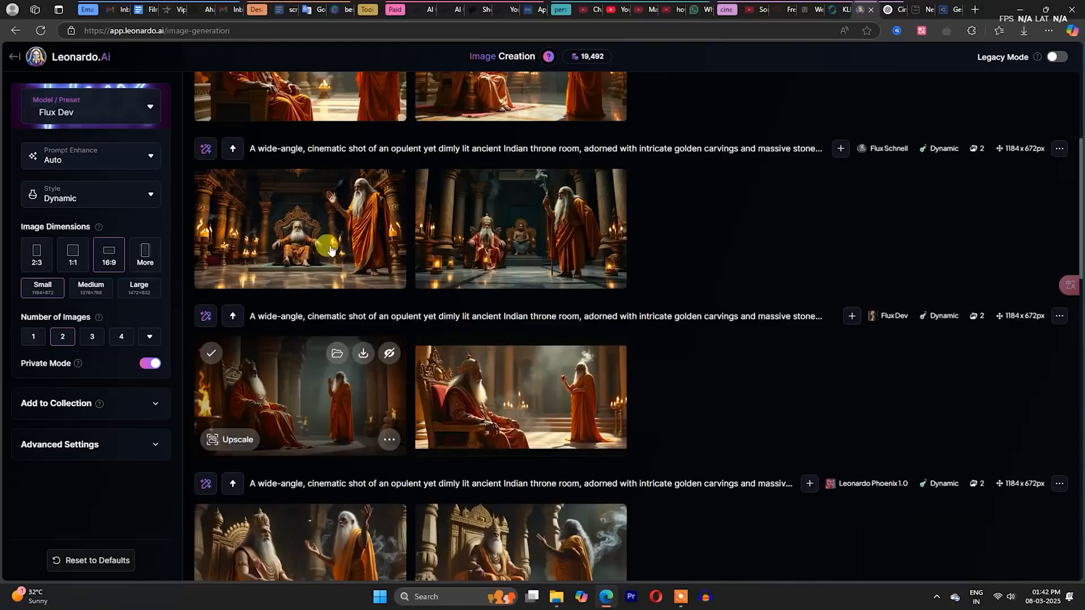
pyautogui.click(330, 247)
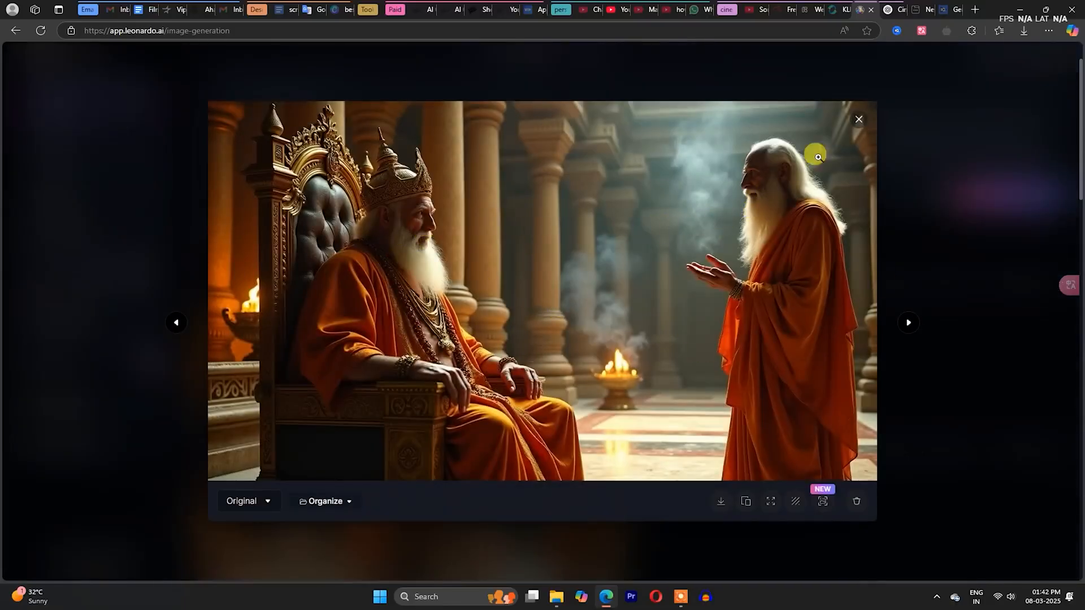
pyautogui.click(859, 119)
# - Copy the whole throne room prompt into Flow State mode and set the image dimensions there to 16:9
pyautogui.moveTo(818, 240); pyautogui.dragTo(228, 105)
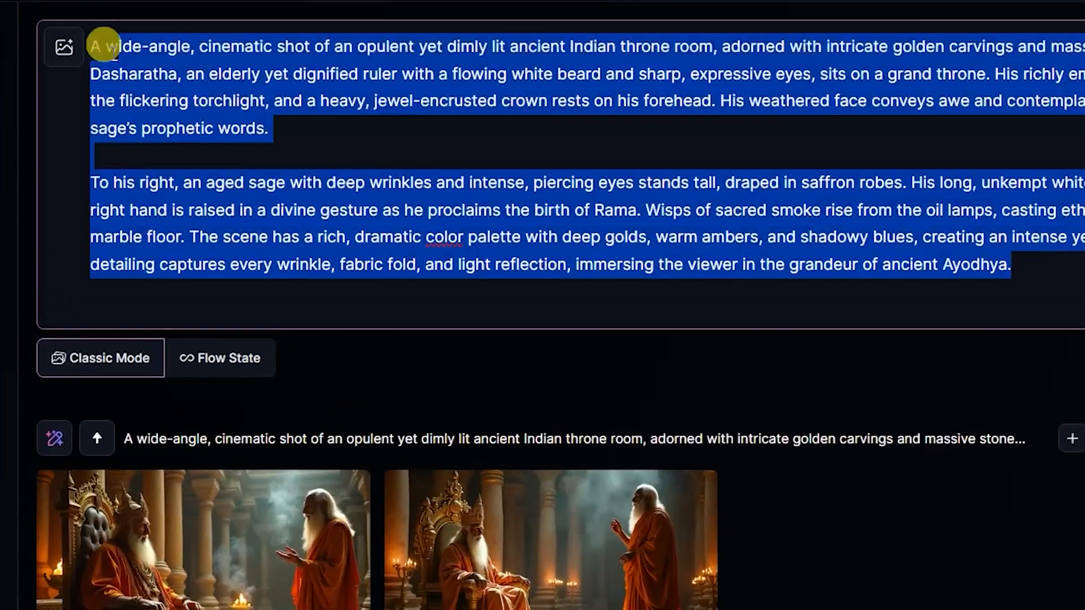
pyautogui.click(332, 293)
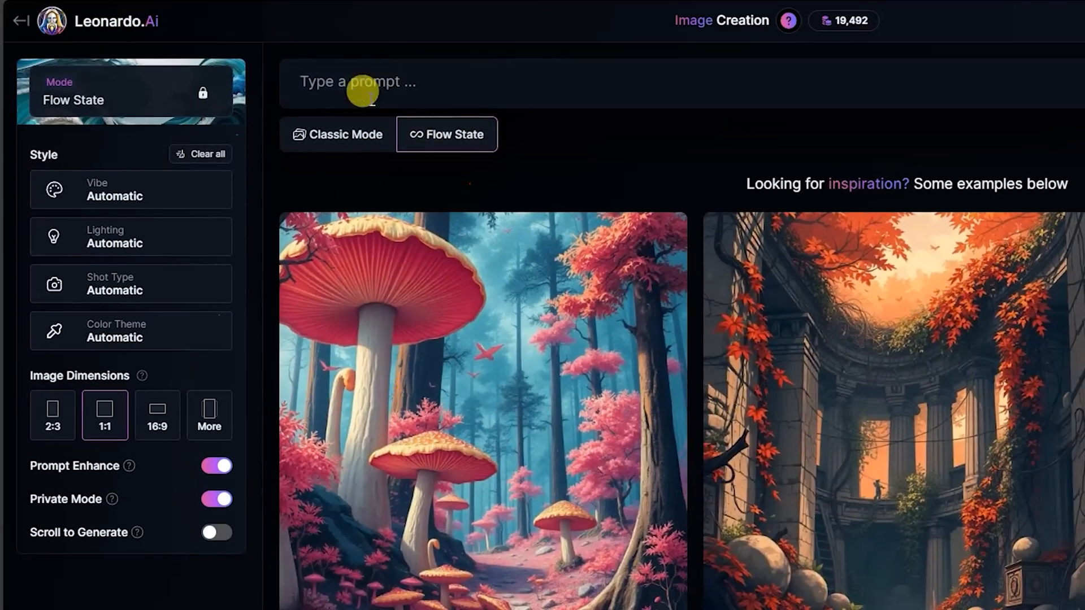
pyautogui.click(358, 59)
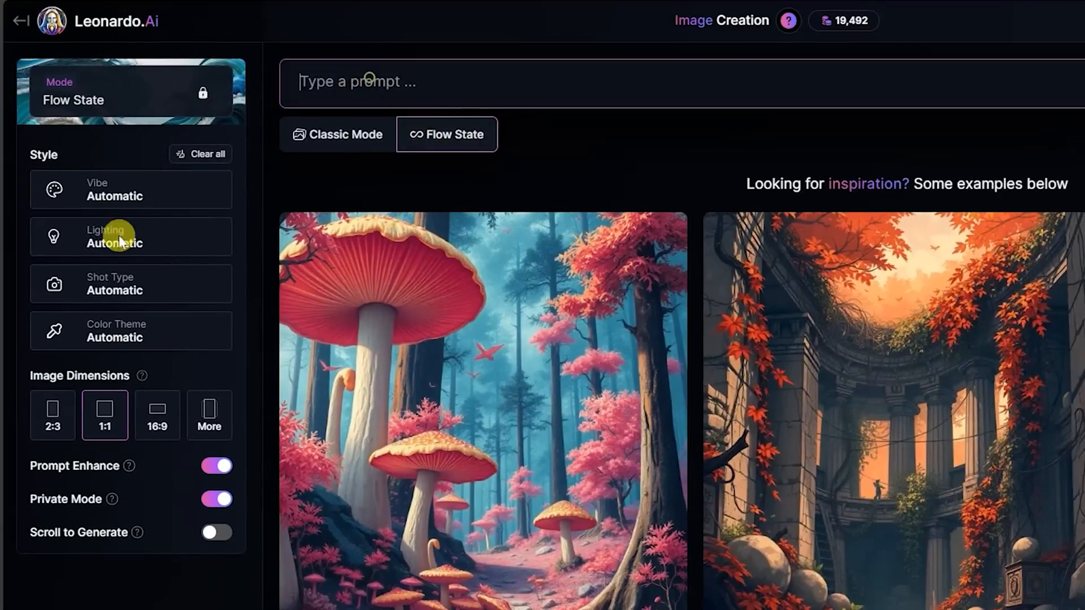
pyautogui.click(154, 421)
pyautogui.click(360, 81)
pyautogui.hotkey('ctrl', 'v')
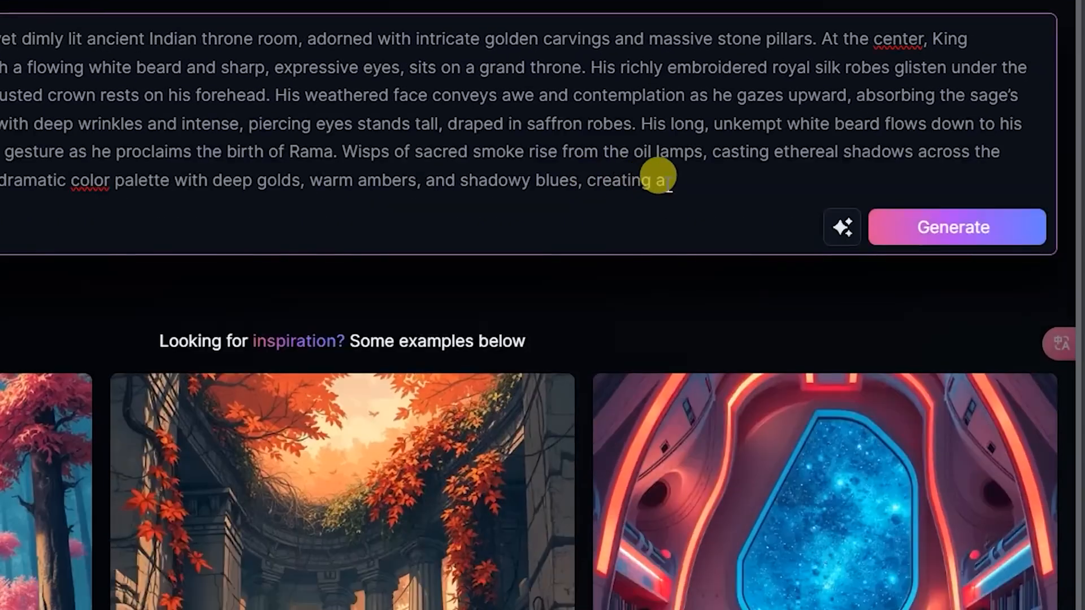
# - Remove the trailing "creating a" from the Flow State prompt, generate the images and browse through the results
pyautogui.moveTo(681, 241); pyautogui.dragTo(615, 249)
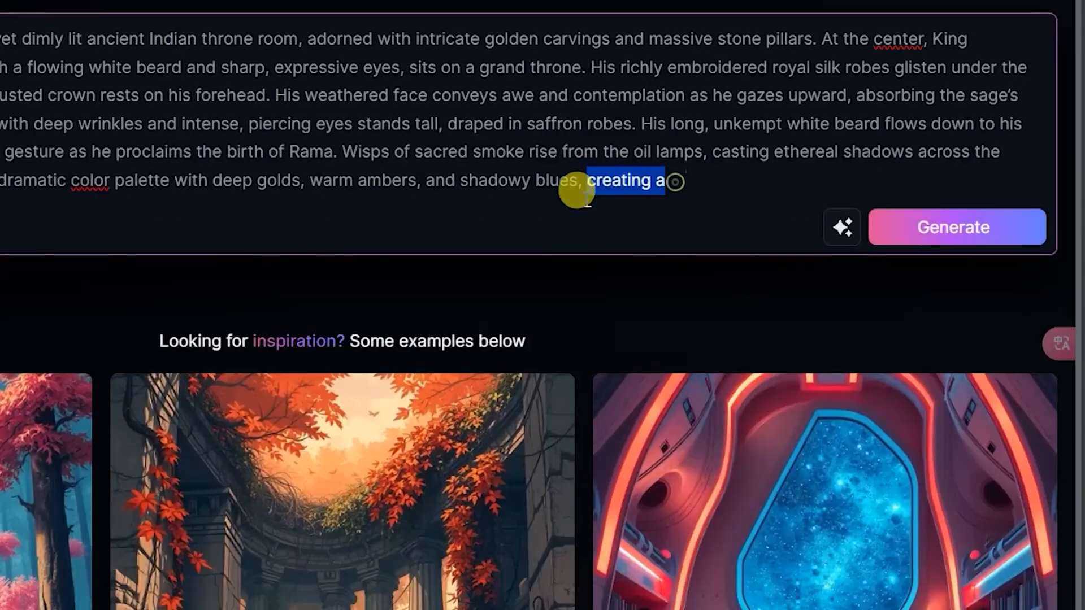
pyautogui.press('BackSpace')
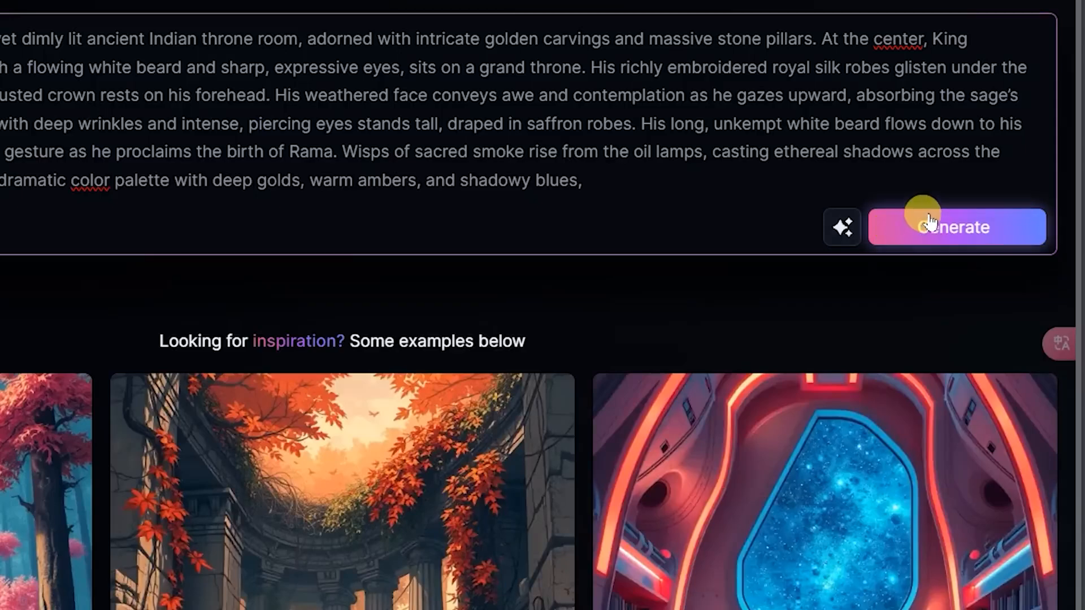
pyautogui.click(921, 217)
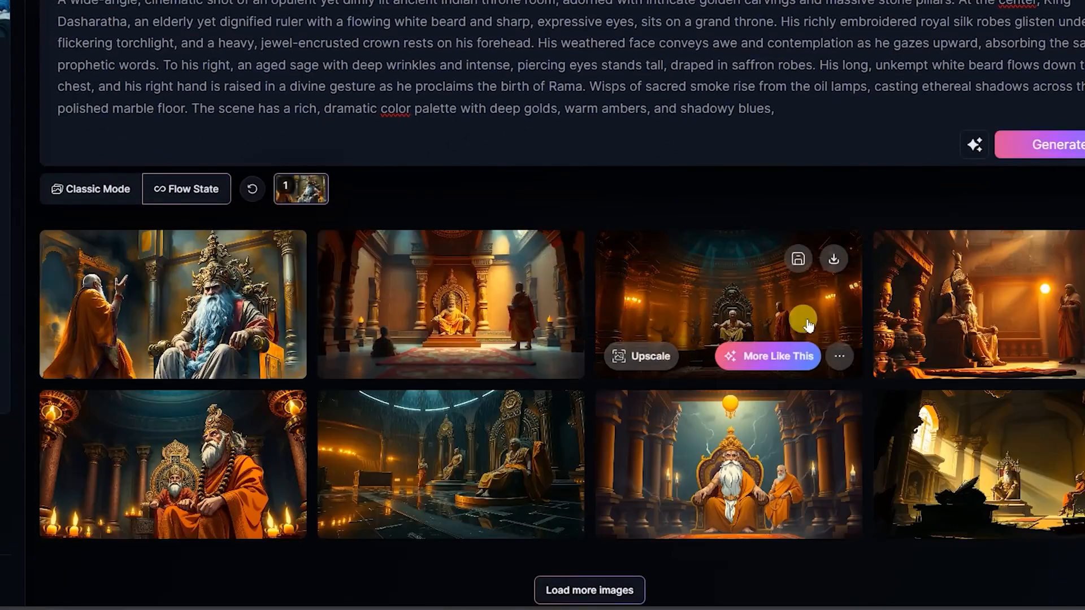
pyautogui.scroll(-1, 798, 315)
pyautogui.scroll(-5, 493, 360)
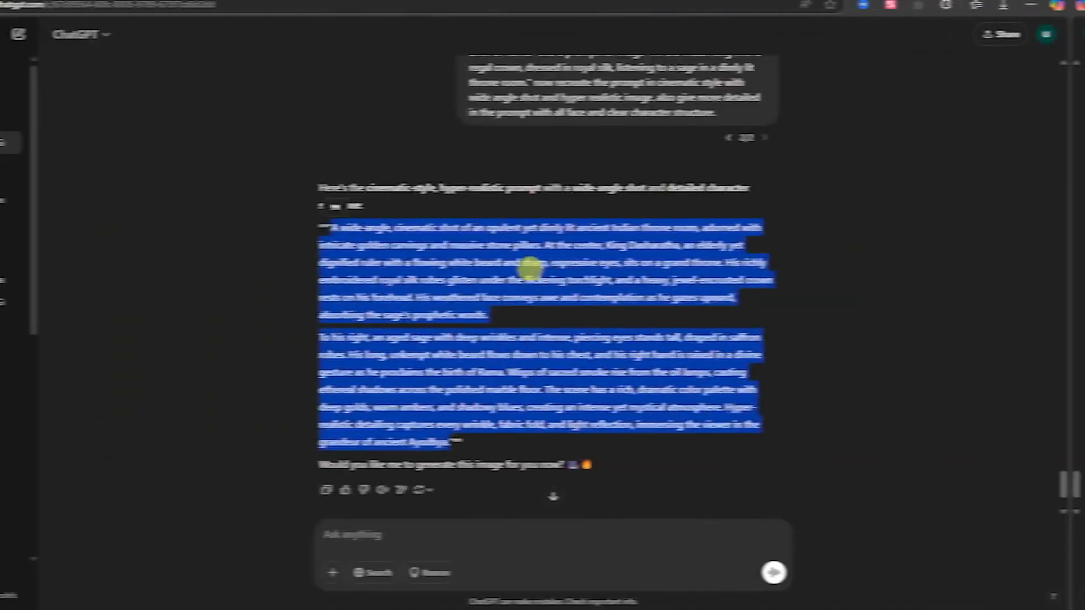
pyautogui.scroll(5, 528, 278)
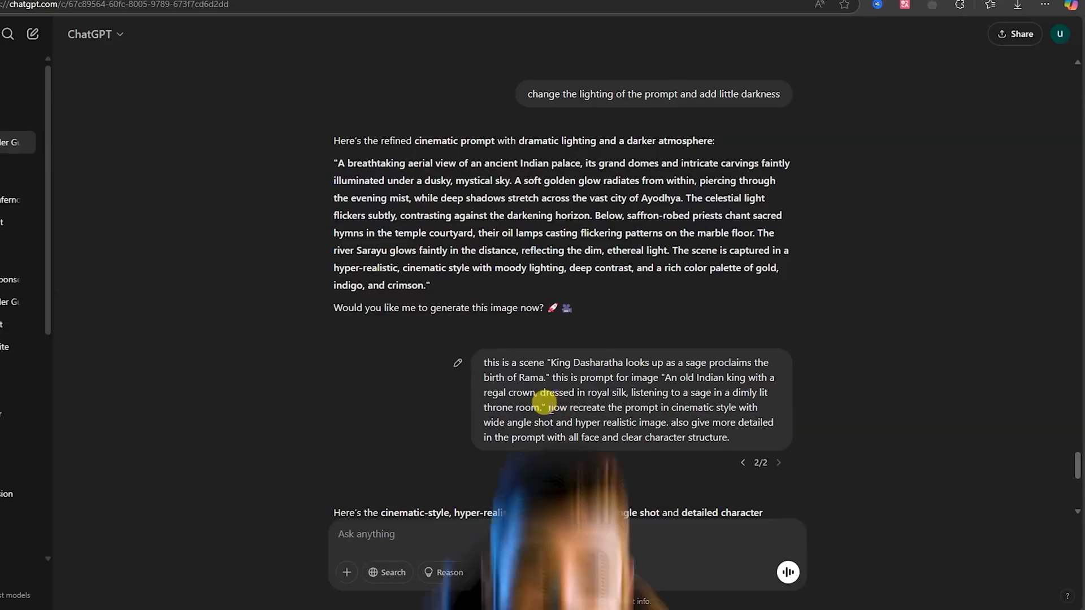
# - In ChatGPT, select the closing instruction of the Dasharatha message and go back to the Cinematic Trailer Breakdown table
pyautogui.moveTo(554, 402); pyautogui.dragTo(734, 439)
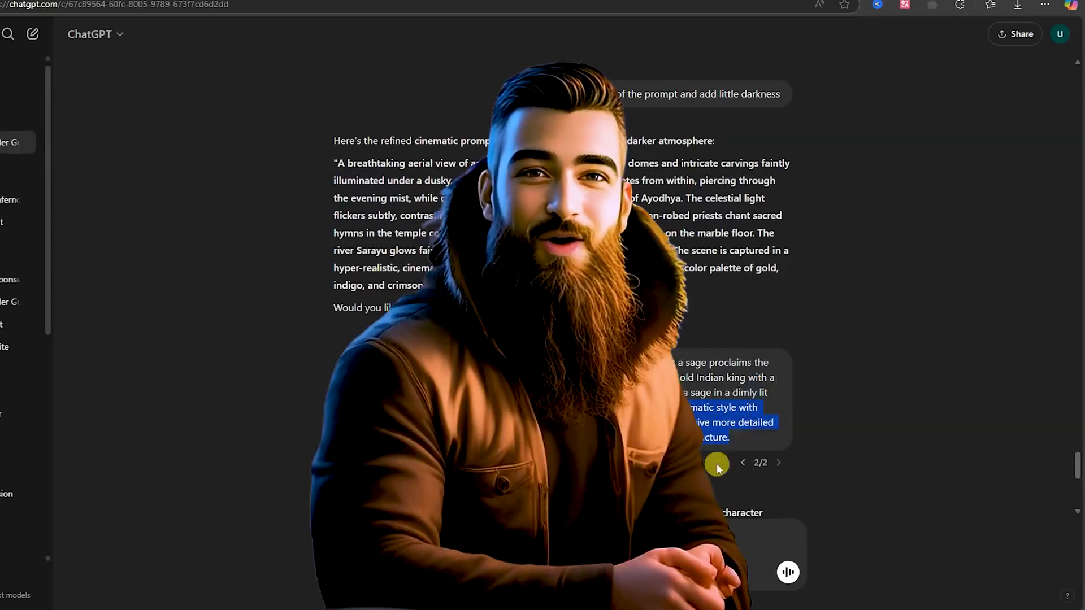
pyautogui.scroll(1, 559, 283)
pyautogui.scroll(15, 559, 282)
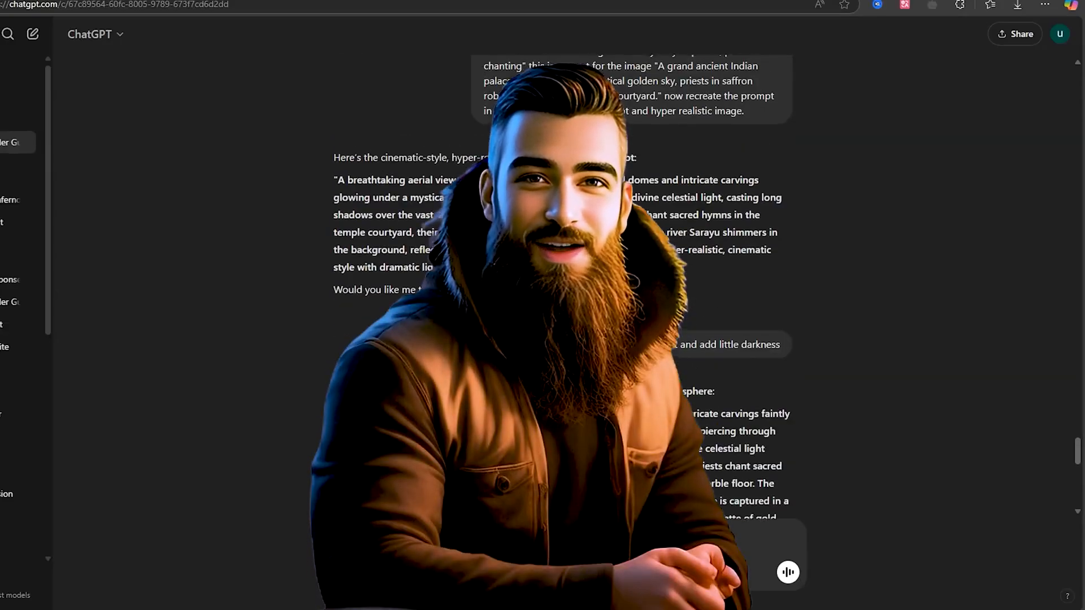
pyautogui.scroll(13, 559, 282)
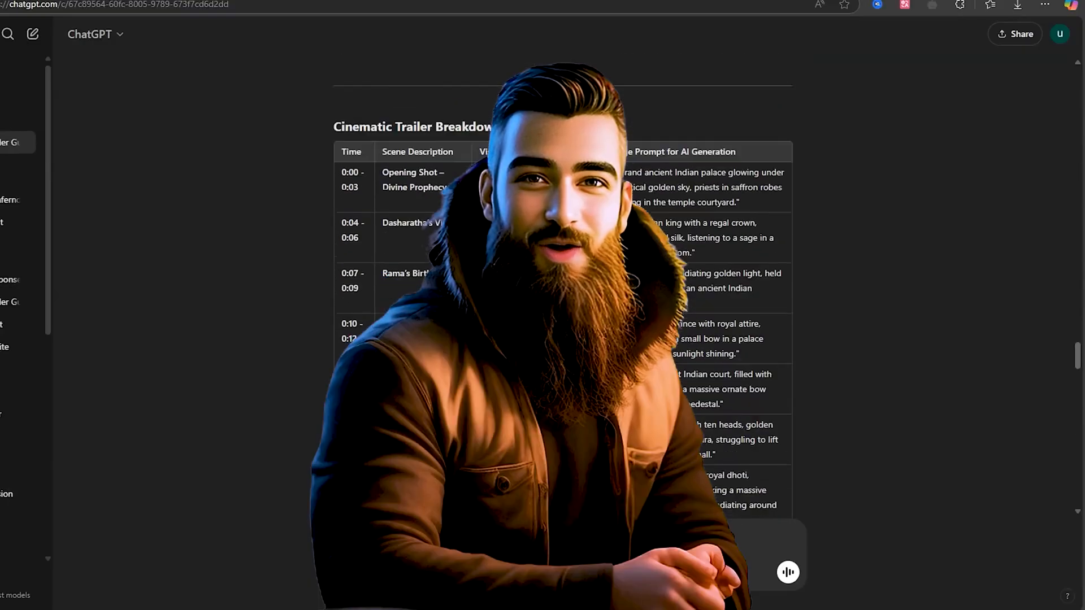
pyautogui.scroll(-4, 560, 282)
pyautogui.scroll(2, 559, 282)
pyautogui.scroll(3, 486, 269)
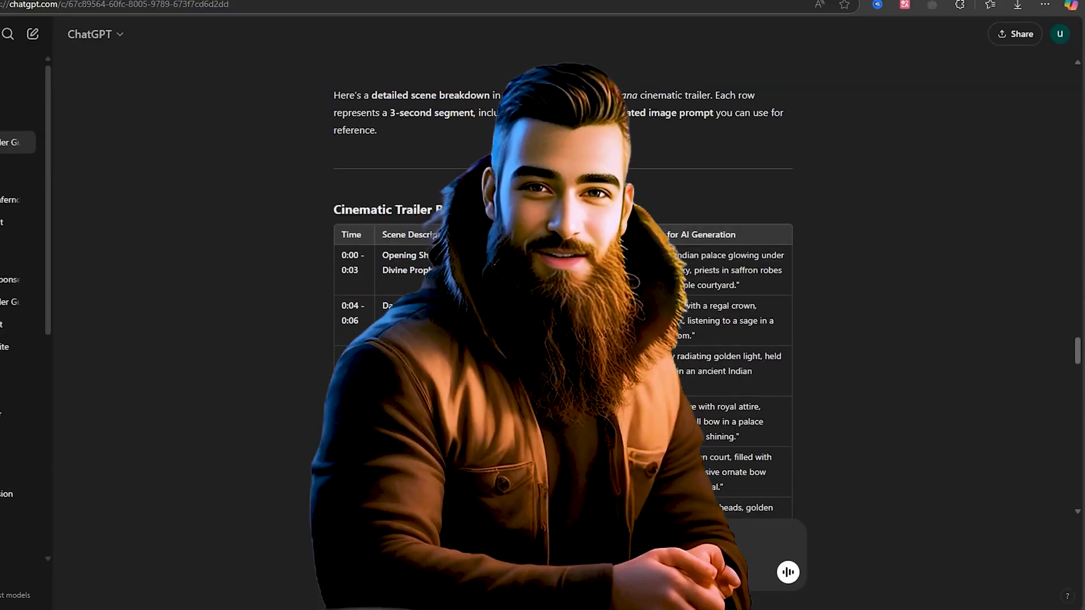
pyautogui.scroll(-2, 487, 269)
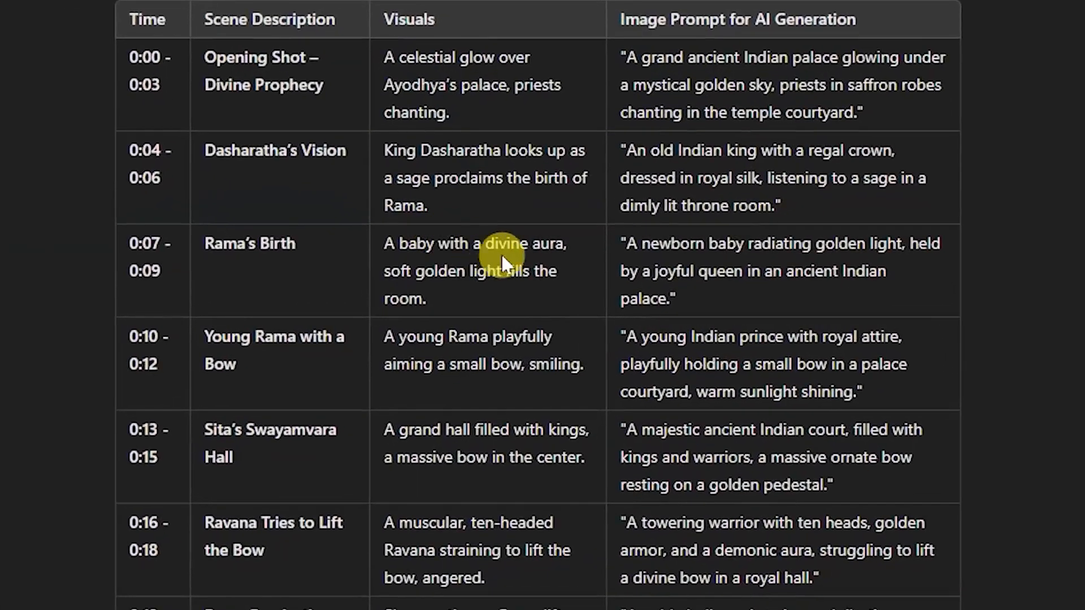
# - Review the visuals and image prompts of the "Rama's Birth" and "Young Rama with a Bow" scenes in the trailer breakdown
pyautogui.moveTo(615, 265); pyautogui.dragTo(766, 278)
pyautogui.moveTo(856, 265); pyautogui.dragTo(870, 266)
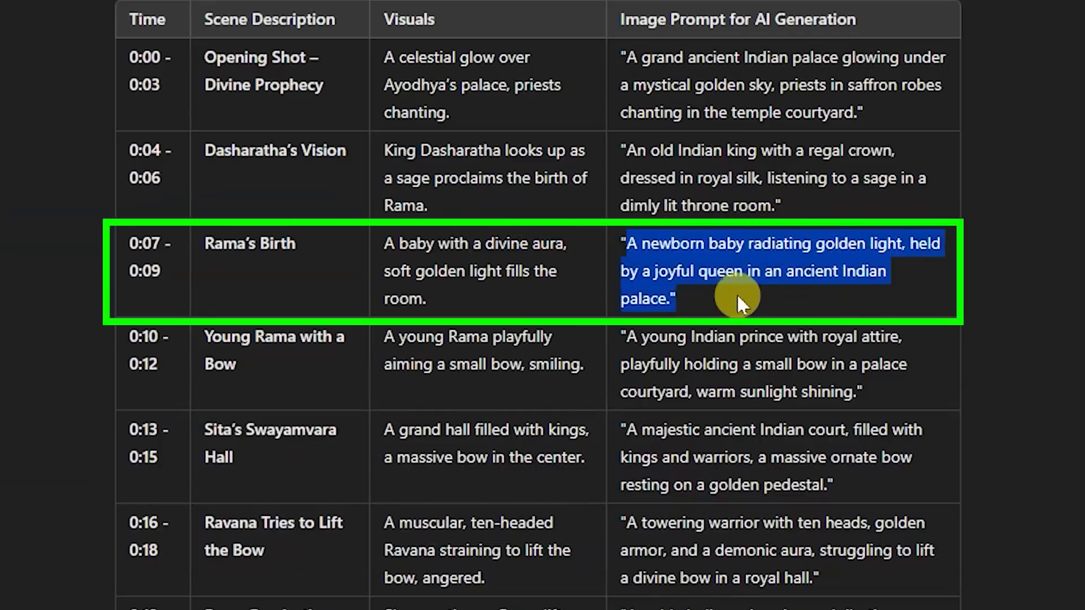
pyautogui.moveTo(375, 327); pyautogui.dragTo(599, 372)
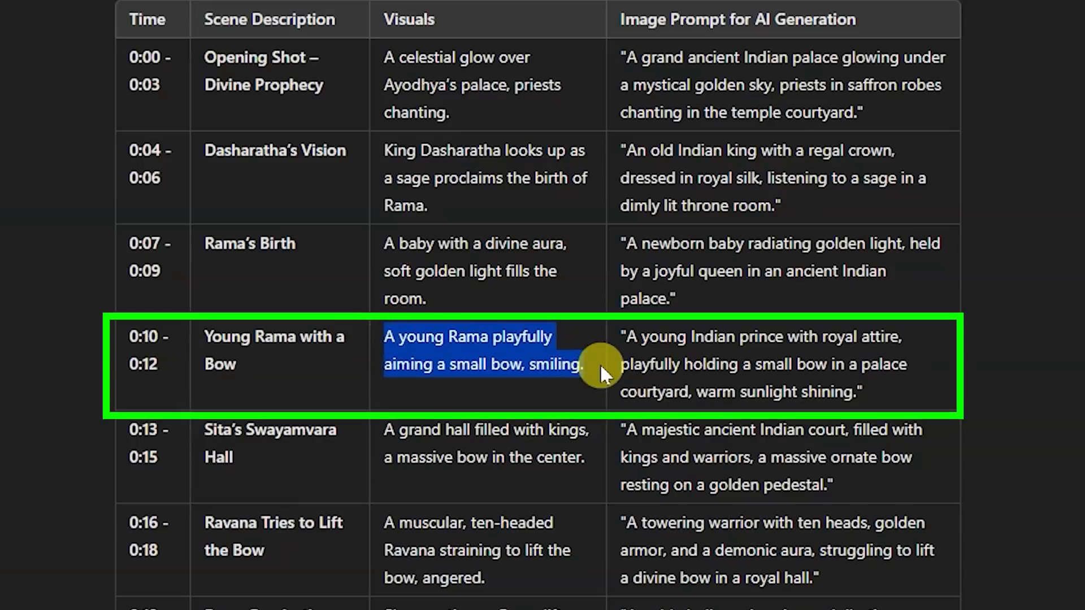
pyautogui.click(700, 364)
pyautogui.moveTo(624, 337); pyautogui.dragTo(859, 393)
pyautogui.scroll(-3, 489, 260)
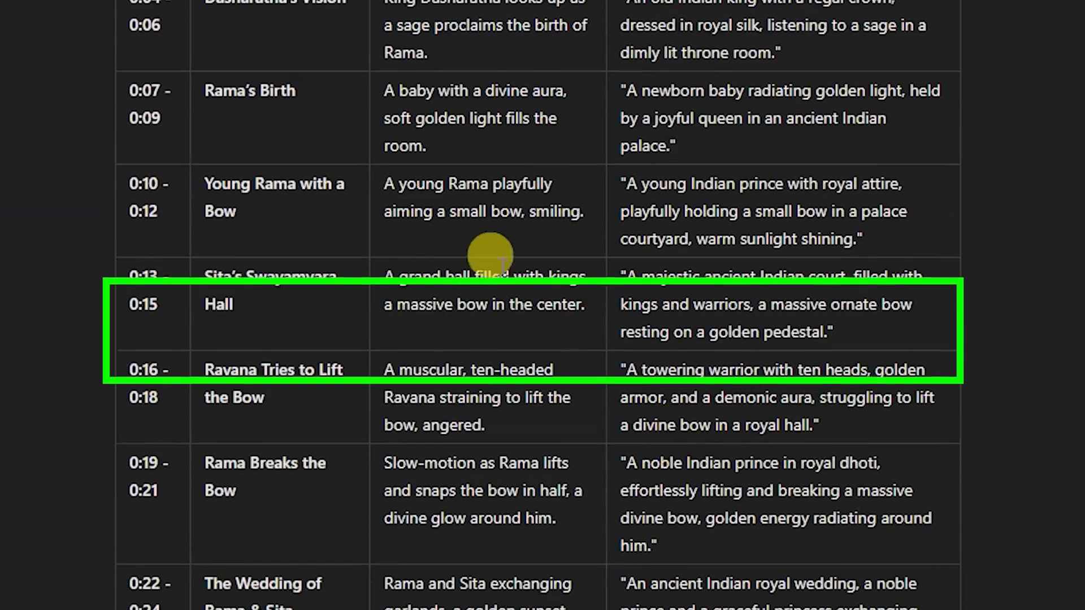
# - Send ChatGPT the Sita's Swayamvara Hall scene and image prompt, asking for a more detailed cinematic, wide angle, hyper realistic version with clear character structure
pyautogui.moveTo(473, 275); pyautogui.dragTo(585, 300)
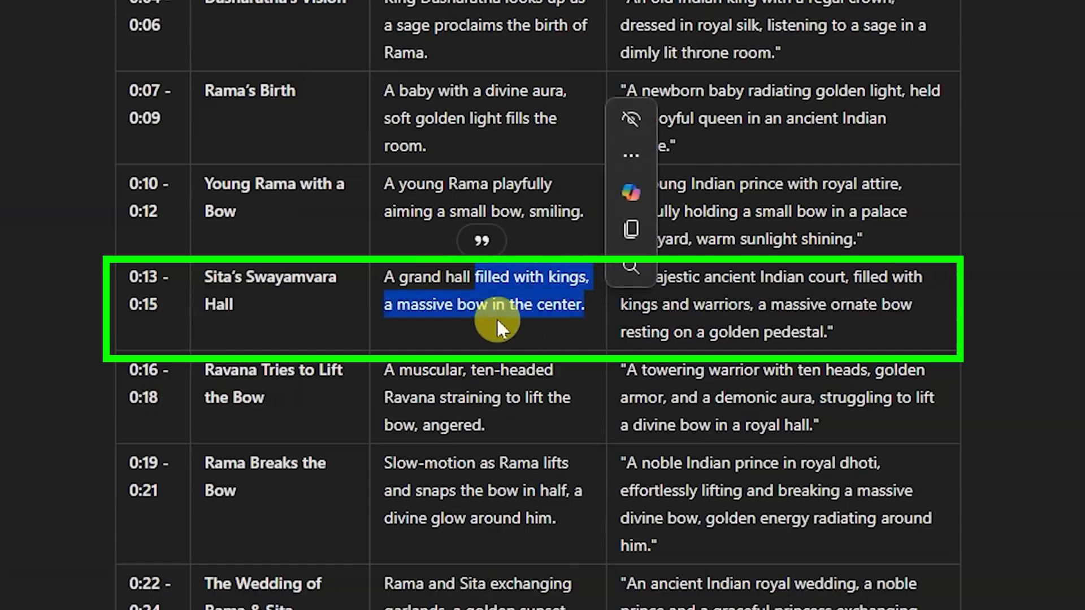
pyautogui.click(479, 318)
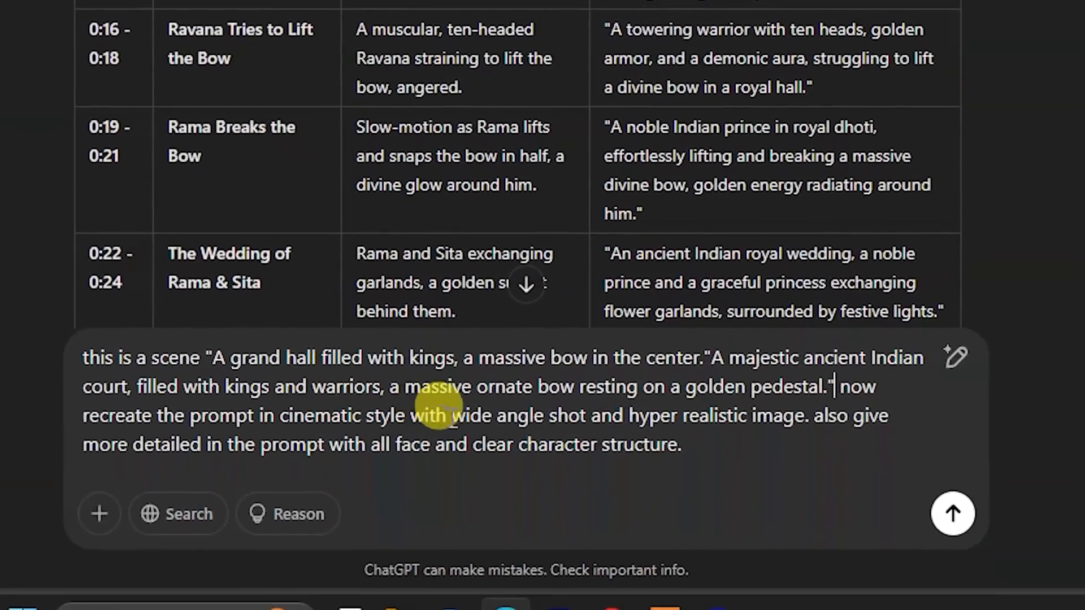
pyautogui.moveTo(616, 416); pyautogui.dragTo(806, 429)
pyautogui.click(807, 430)
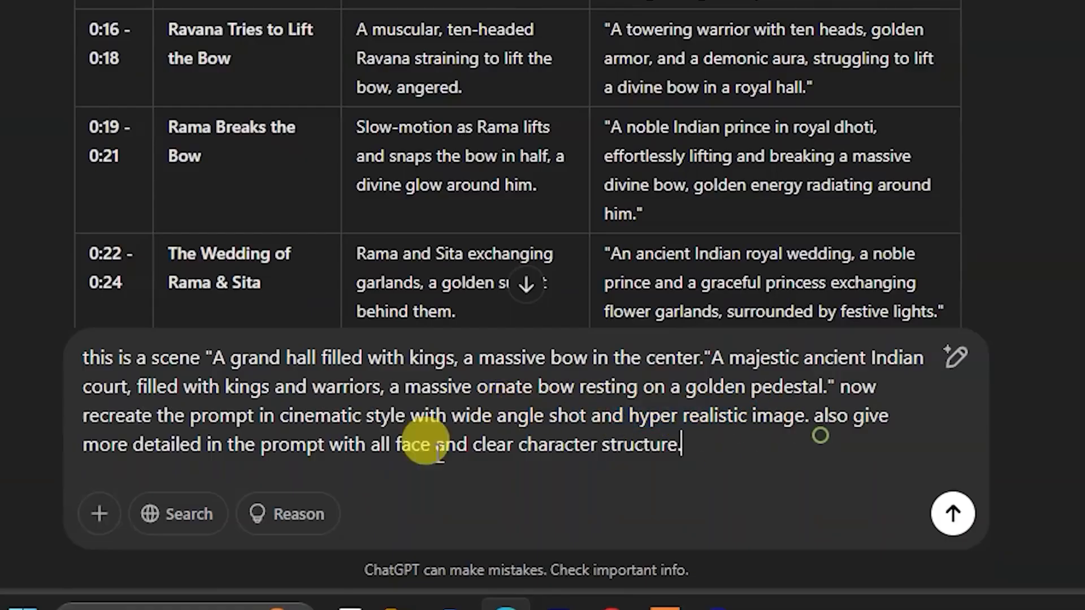
pyautogui.moveTo(453, 418); pyautogui.dragTo(528, 418)
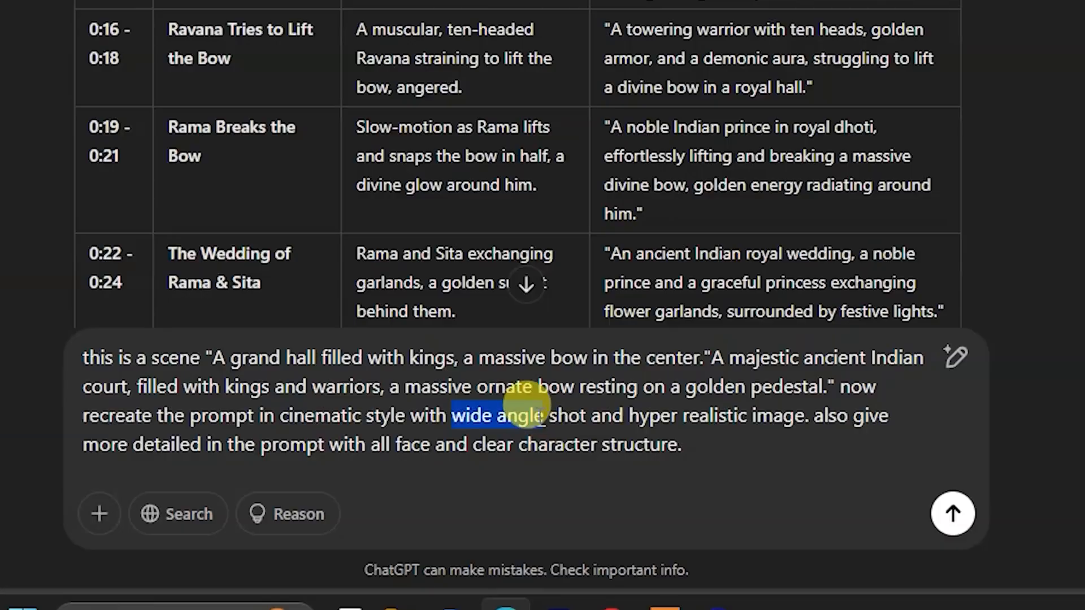
pyautogui.click(952, 513)
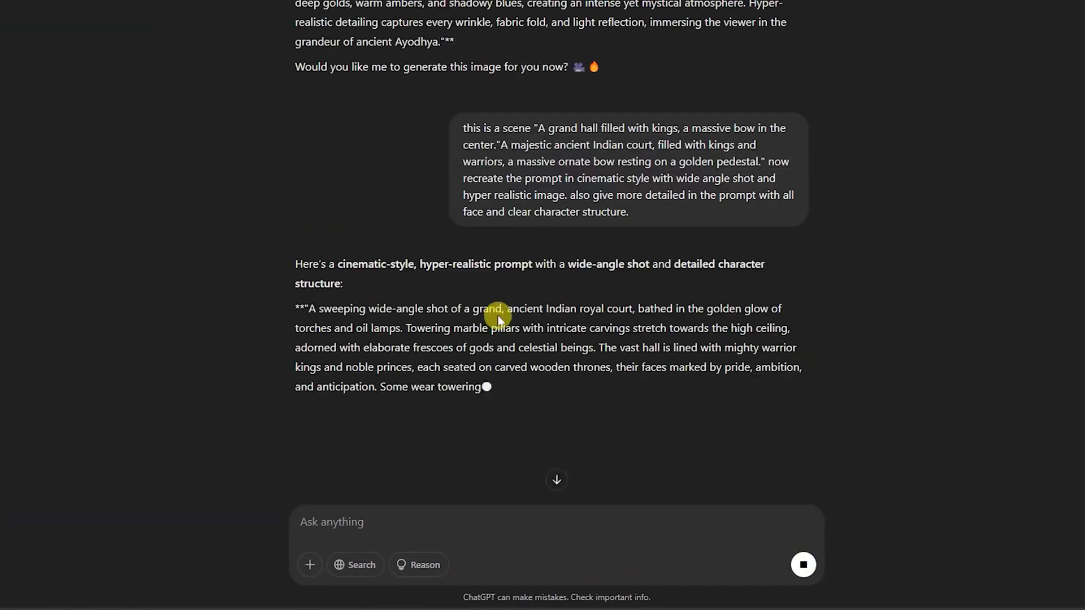
# - Replace the Leonardo.Ai image prompt with ChatGPT's new royal court prompt and check its ending against the ChatGPT text
pyautogui.scroll(-5, 350, 339)
pyautogui.moveTo(309, 56); pyautogui.dragTo(333, 396)
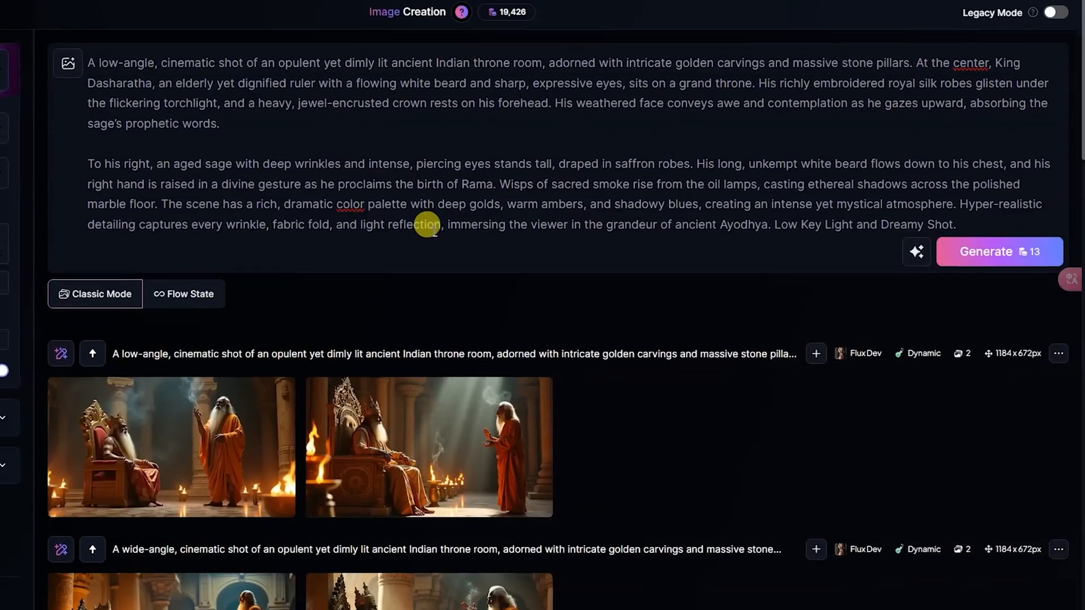
pyautogui.hotkey('ctrl', 'a')
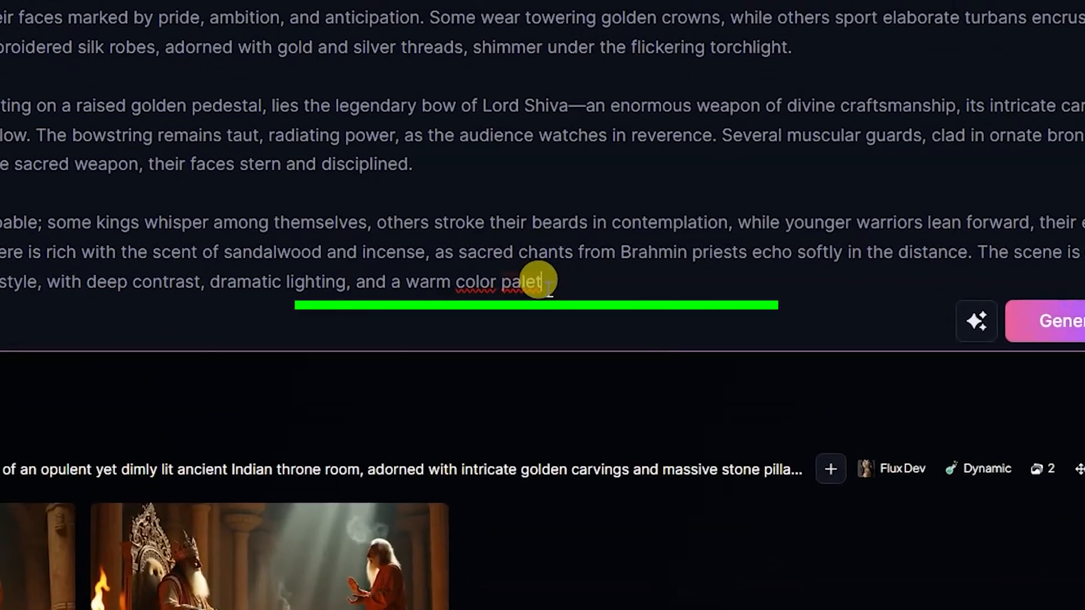
pyautogui.click(603, 287)
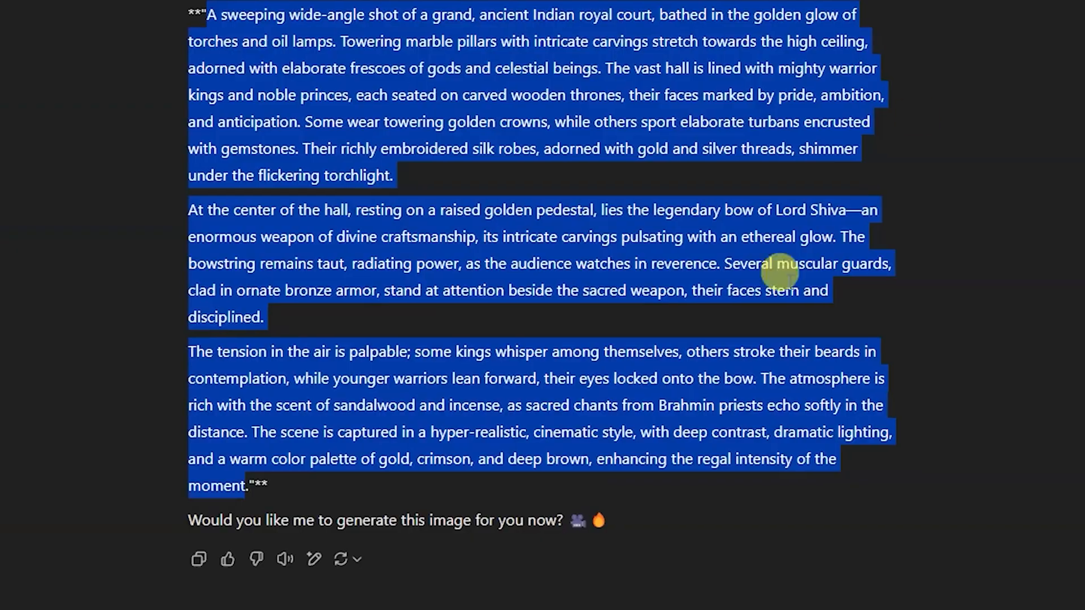
pyautogui.moveTo(272, 459); pyautogui.dragTo(269, 495)
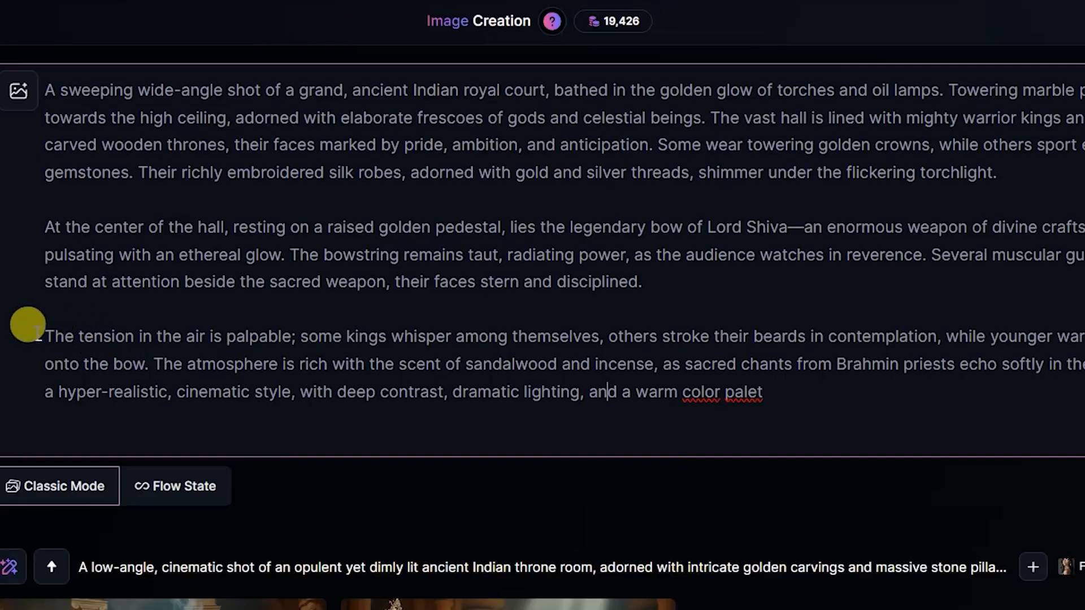
# - Remove the blank lines between the royal court prompt's paragraphs and delete "rich with the scent of sandalwood and incense, as"
pyautogui.moveTo(34, 333); pyautogui.dragTo(291, 336)
pyautogui.click(45, 336)
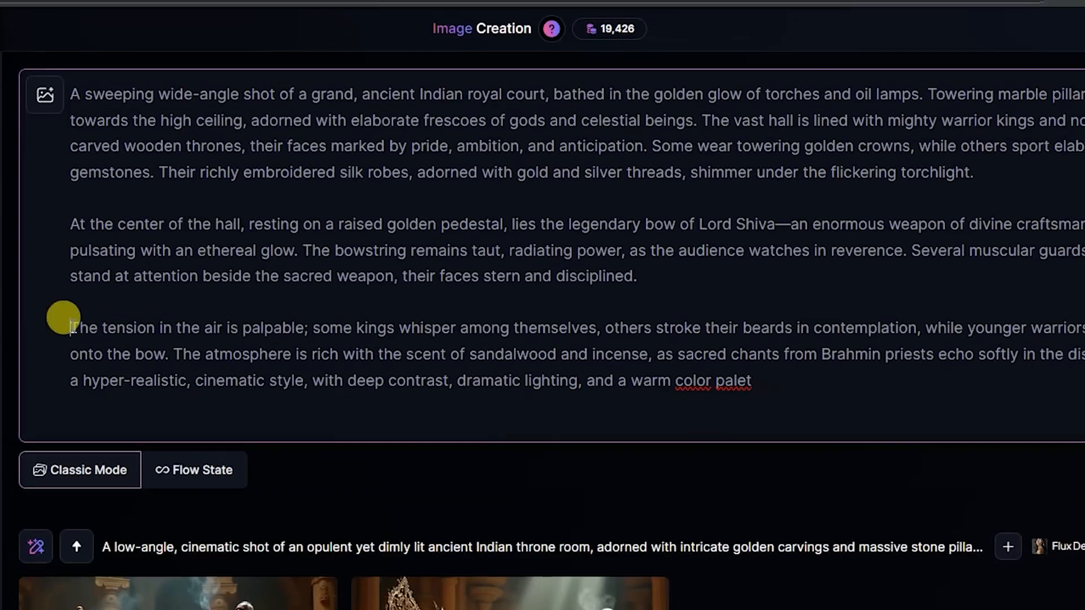
pyautogui.press('BackSpace')
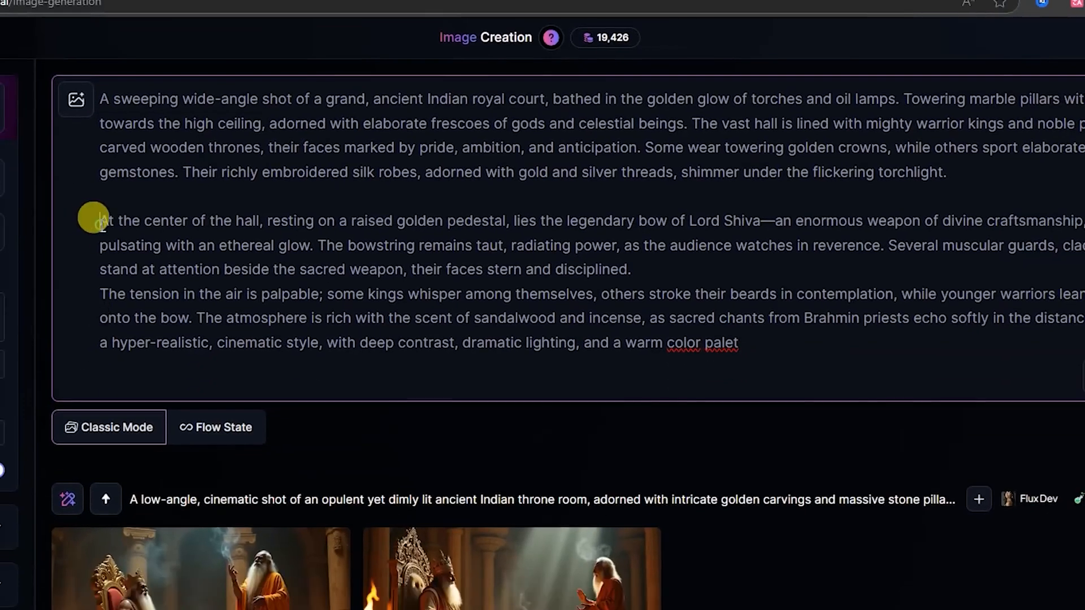
pyautogui.press('BackSpace')
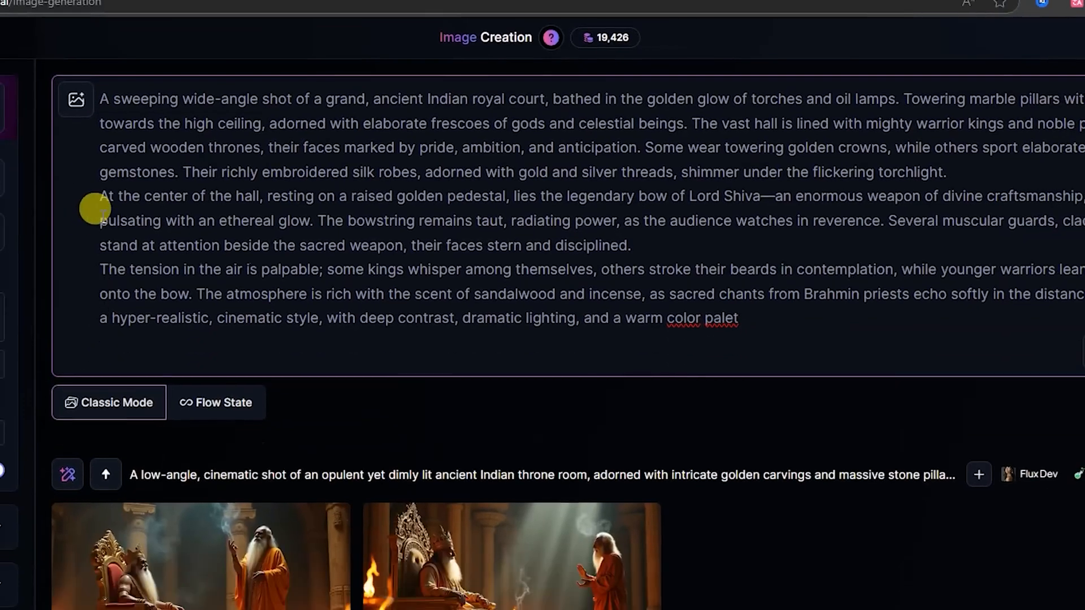
pyautogui.moveTo(321, 291); pyautogui.dragTo(459, 292)
pyautogui.moveTo(664, 293); pyautogui.dragTo(342, 295)
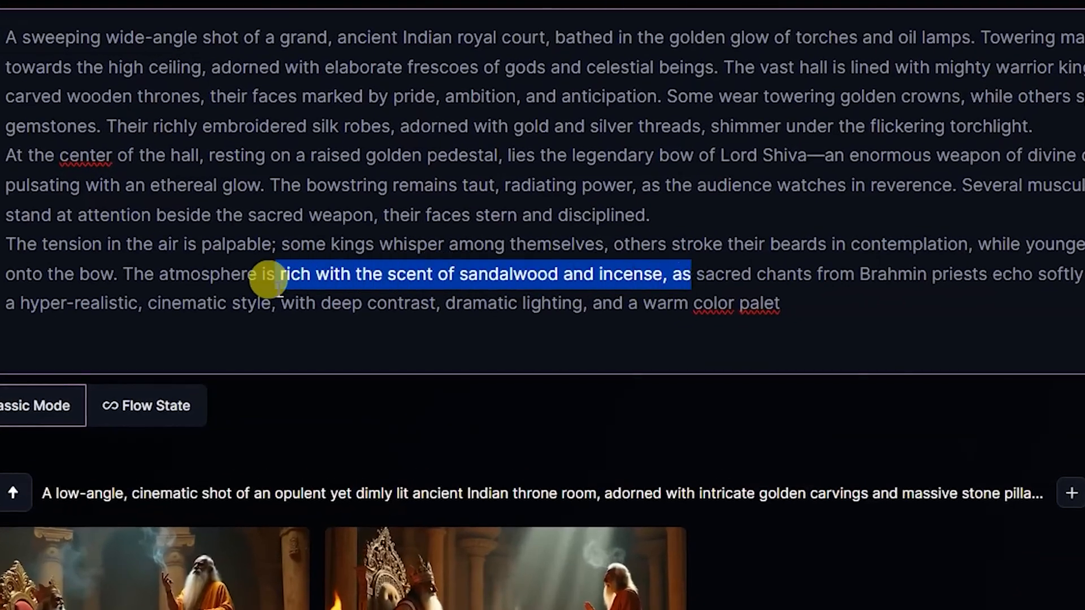
pyautogui.press('BackSpace')
# - Complete the prompt's cut-off ending as "color palette of gold, crimson, and deep brown." and generate the images with Flux Dev
pyautogui.click(457, 305)
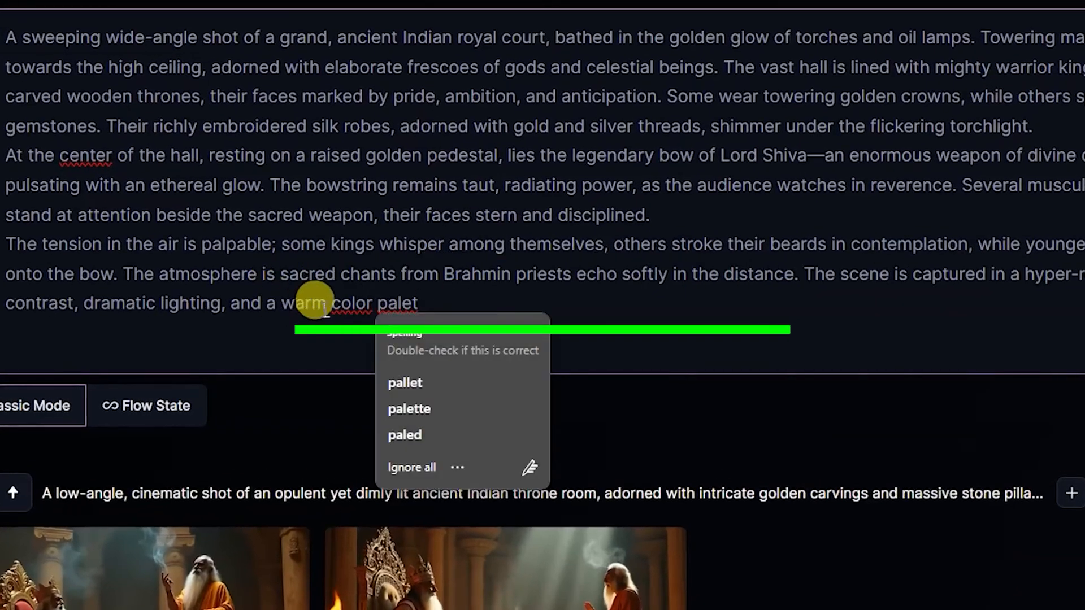
pyautogui.moveTo(333, 304); pyautogui.dragTo(434, 311)
pyautogui.write('color palette of gold, crimson, and deep brown, enhancing the r')
pyautogui.press('BackSpace')
pyautogui.press('BackSpace')
pyautogui.press('BackSpace')
pyautogui.press('BackSpace')
pyautogui.press('BackSpace')
pyautogui.press('BackSpace')
pyautogui.press('BackSpace')
pyautogui.press('BackSpace')
pyautogui.press('BackSpace')
pyautogui.press('BackSpace')
pyautogui.press('BackSpace')
pyautogui.press('BackSpace')
pyautogui.press('BackSpace')
pyautogui.press('BackSpace')
pyautogui.press('BackSpace')
pyautogui.press('BackSpace')
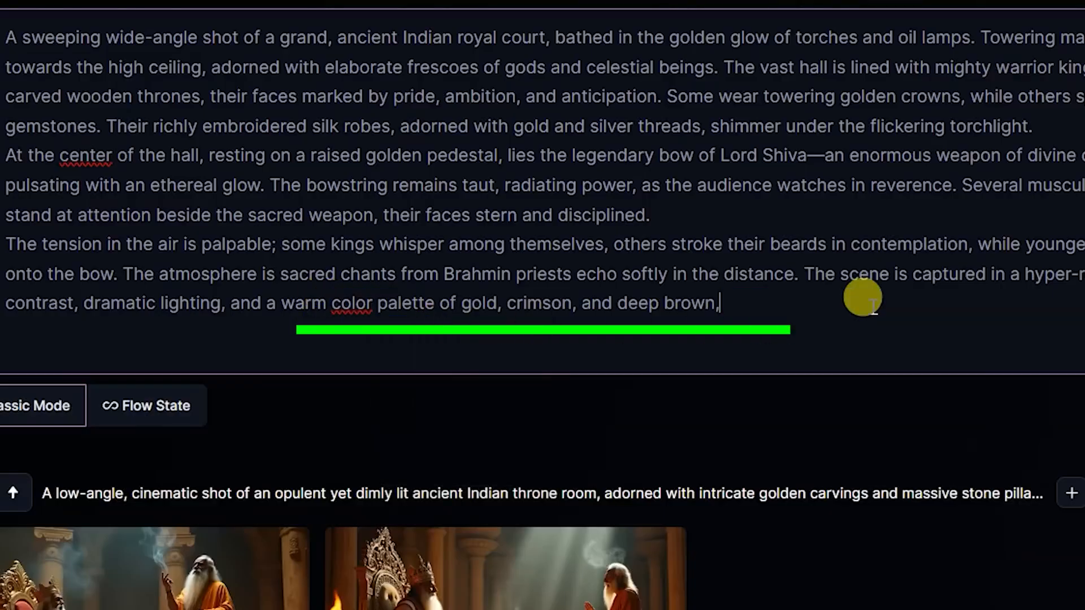
pyautogui.press('BackSpace')
pyautogui.write('.')
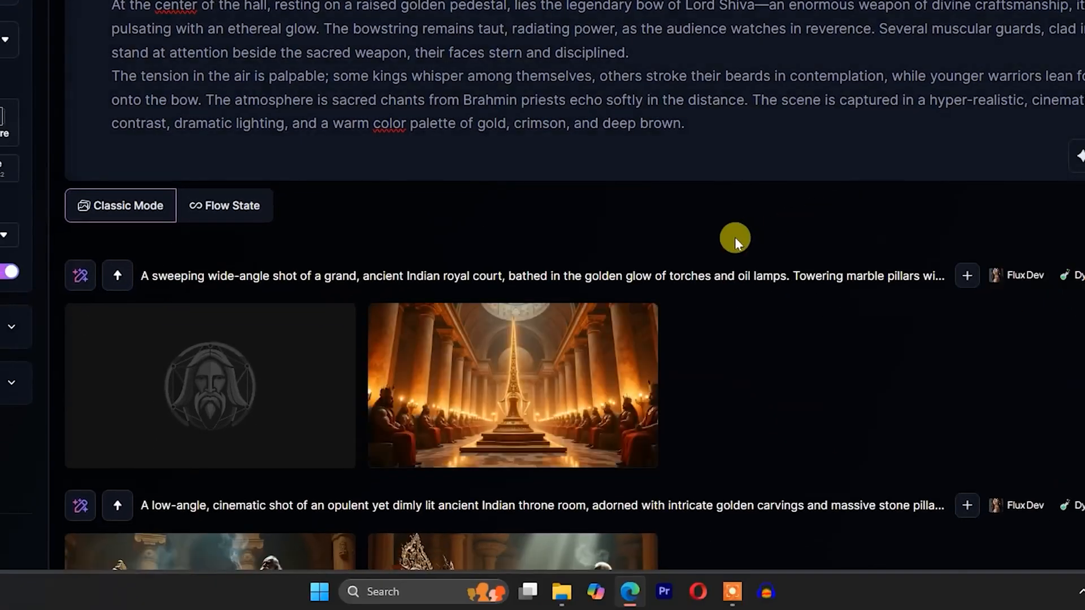
# - Check the Flux Dev court images full size, regenerate the same prompt with Phoenix 1.0 and inspect the second result
pyautogui.scroll(1, 530, 388)
pyautogui.click(530, 388)
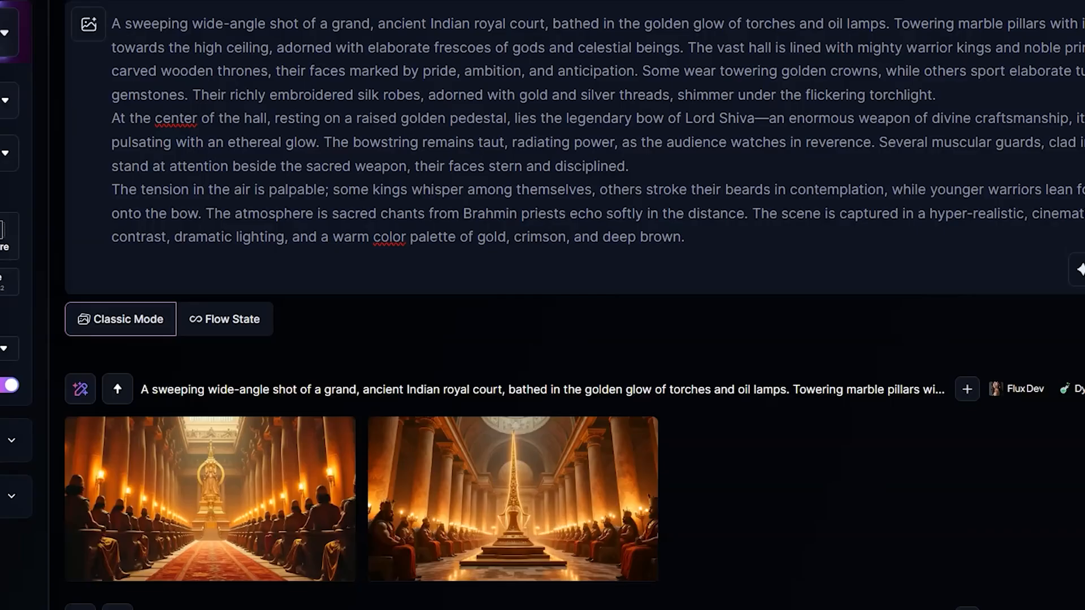
pyautogui.click(277, 446)
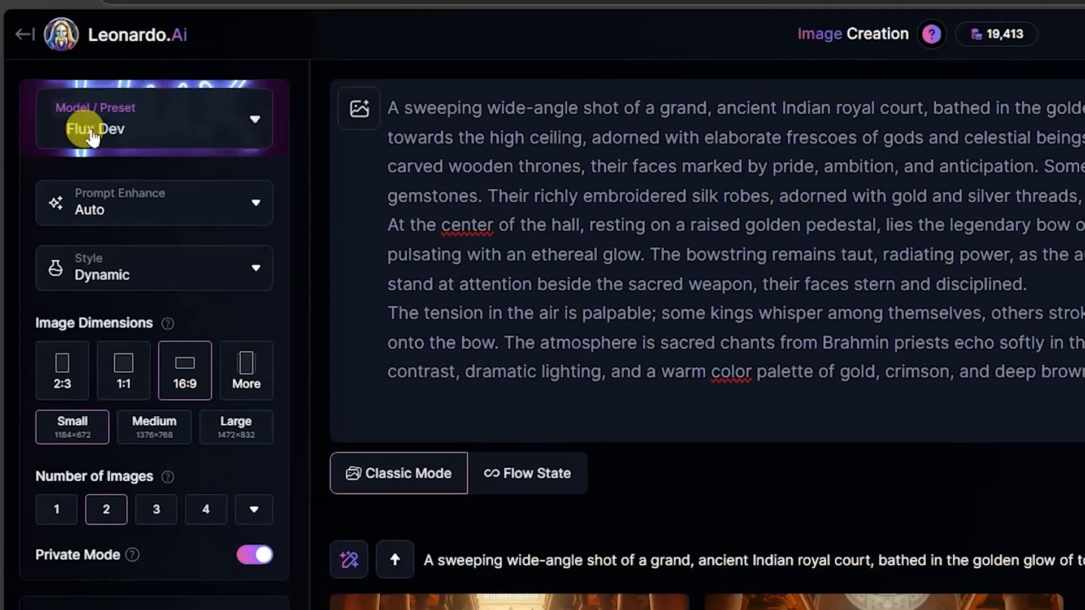
pyautogui.click(102, 119)
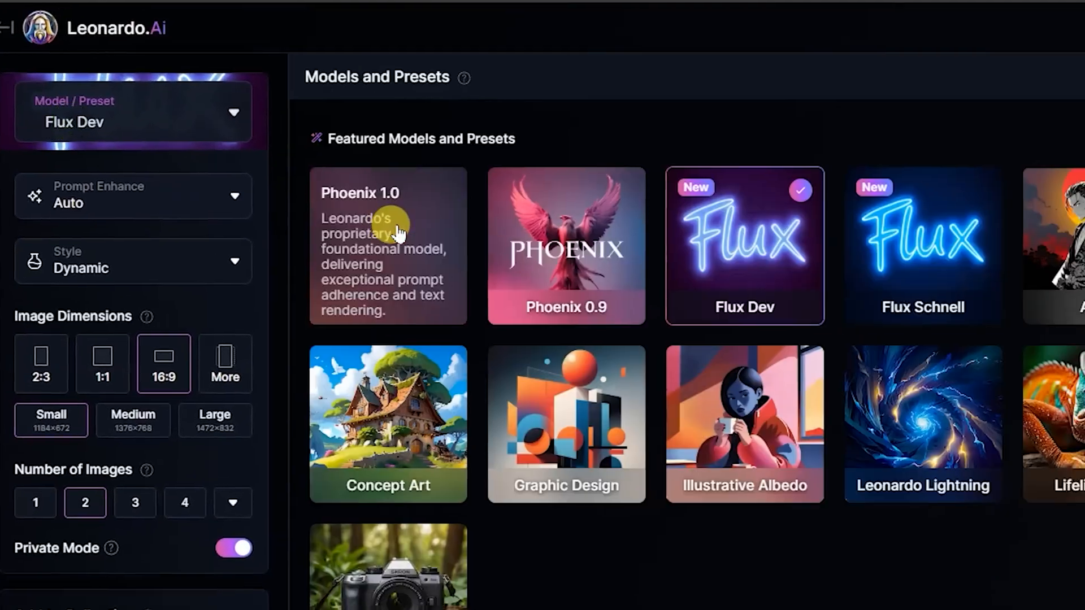
pyautogui.click(412, 213)
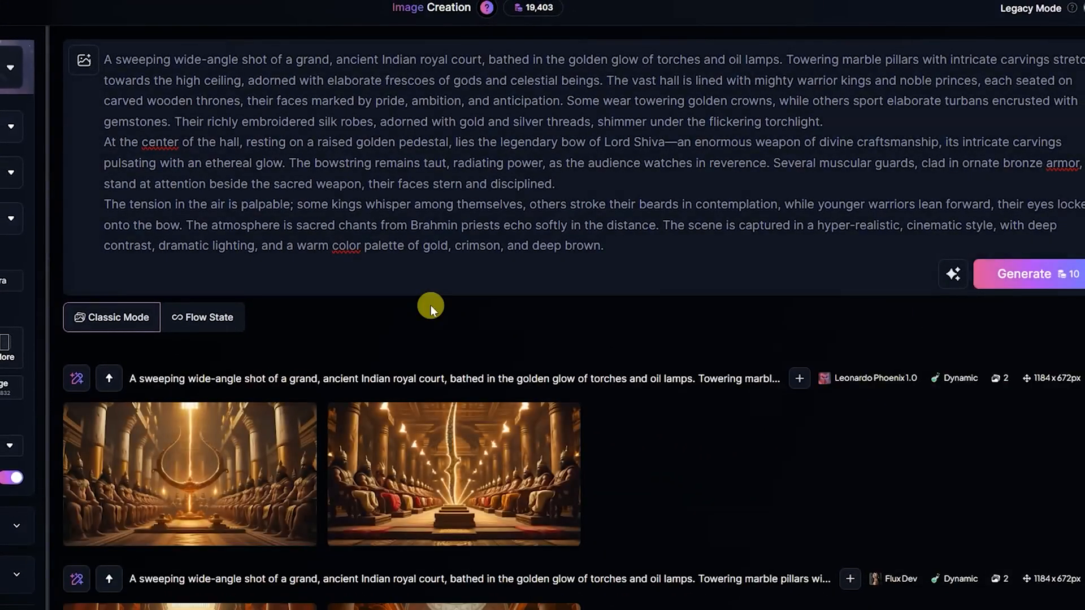
pyautogui.click(551, 442)
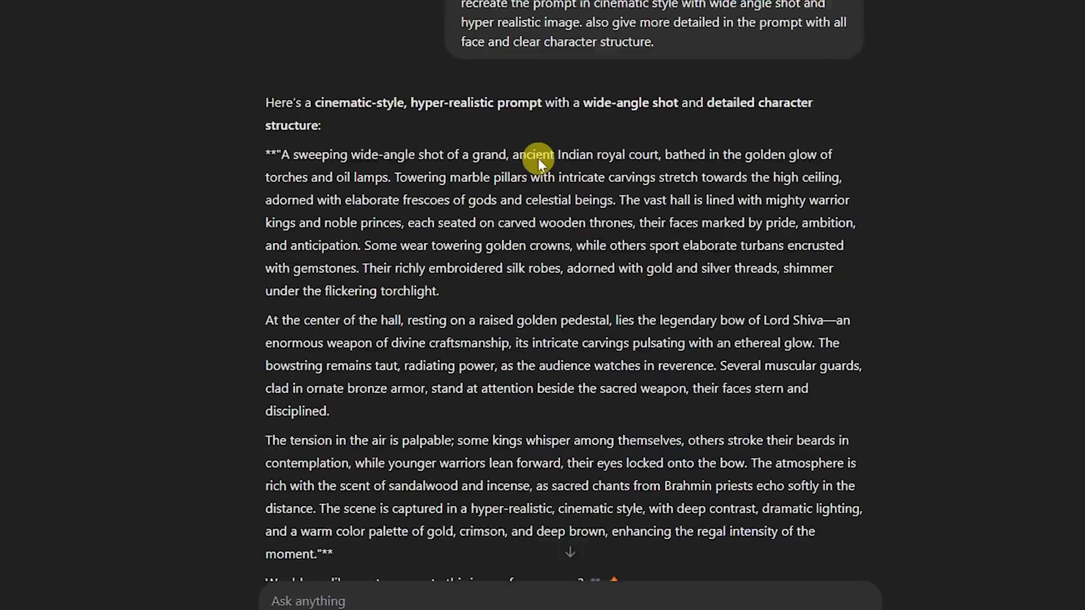
# - In ChatGPT, edit the grand hall message to request a "closeup shot in bow" instead of the wide angle shot
pyautogui.scroll(7, 537, 158)
pyautogui.scroll(-4, 520, 176)
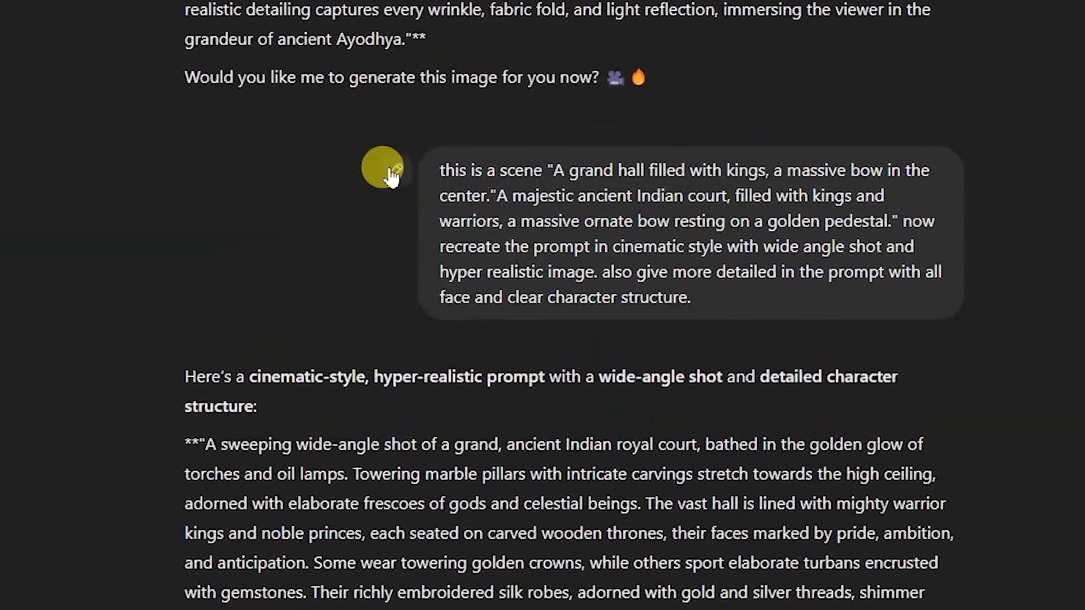
pyautogui.click(416, 163)
pyautogui.moveTo(568, 231); pyautogui.dragTo(688, 233)
pyautogui.write('closep')
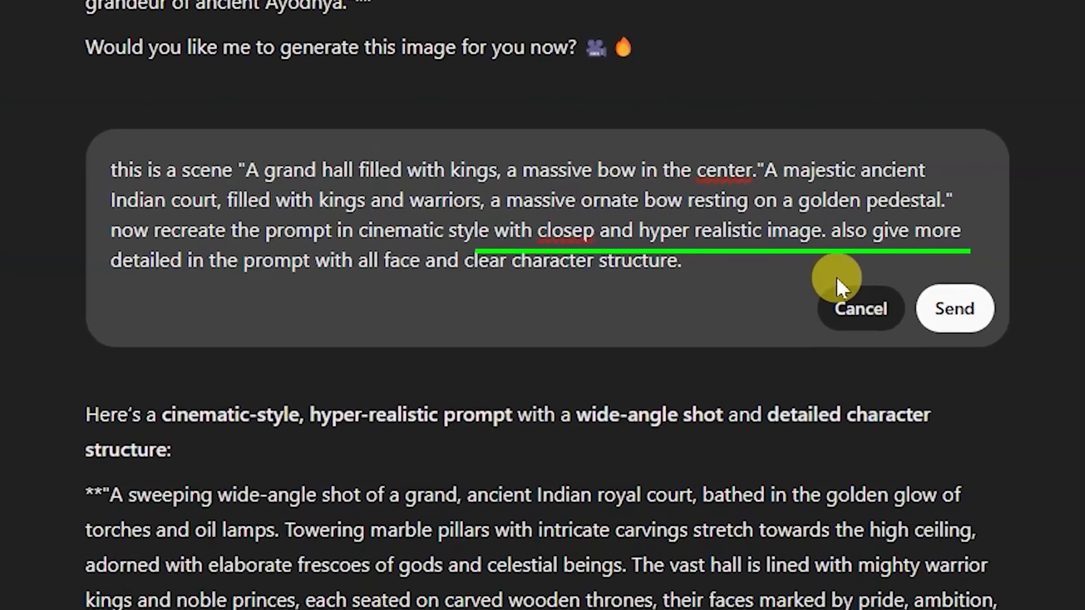
pyautogui.press('BackSpace')
pyautogui.write('up shot in bow')
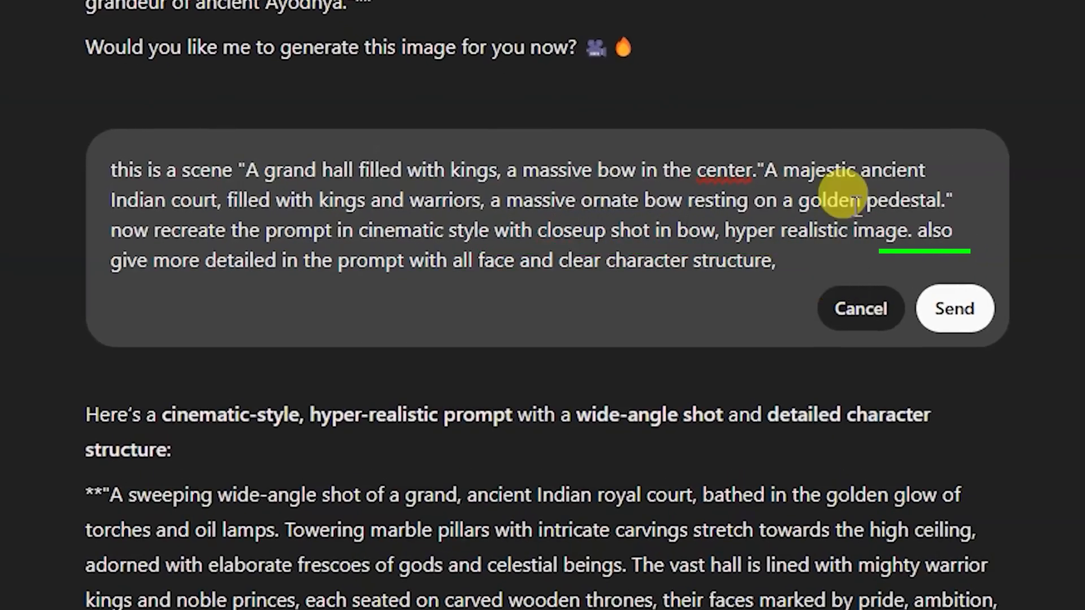
# - Append "also add details of bow to create perfect shape" to the edited message and send it
pyautogui.write('also add detail')
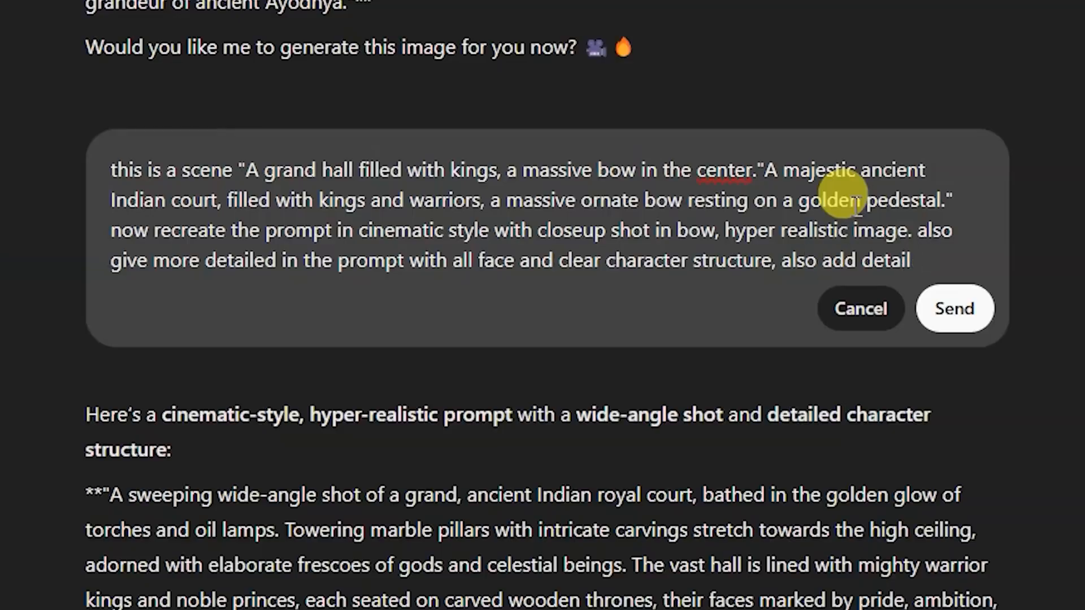
pyautogui.write('s of bow to create perfect shape')
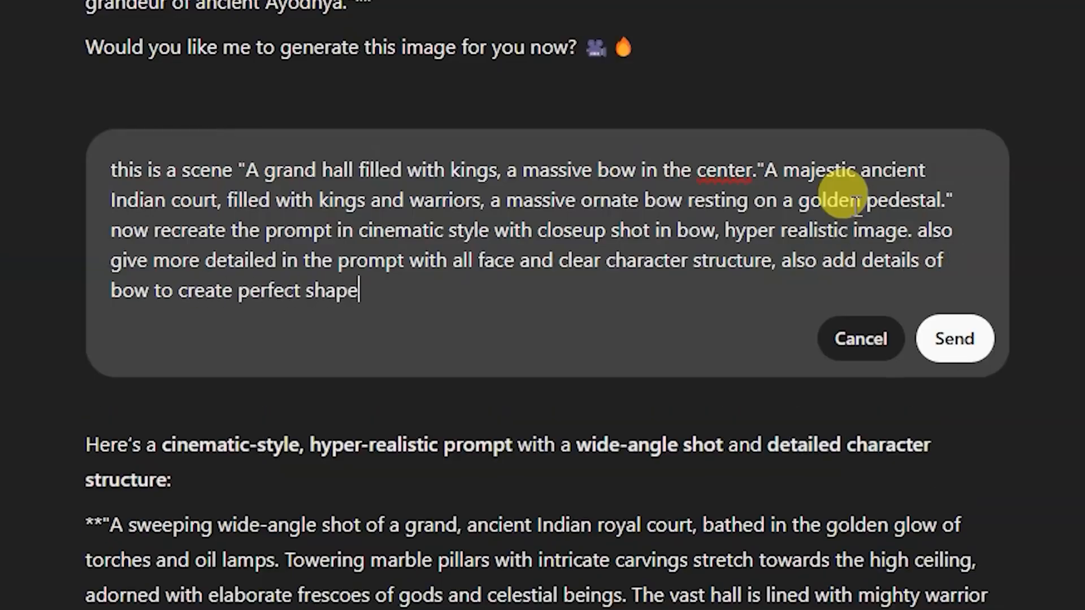
pyautogui.click(954, 339)
pyautogui.scroll(-2, 622, 226)
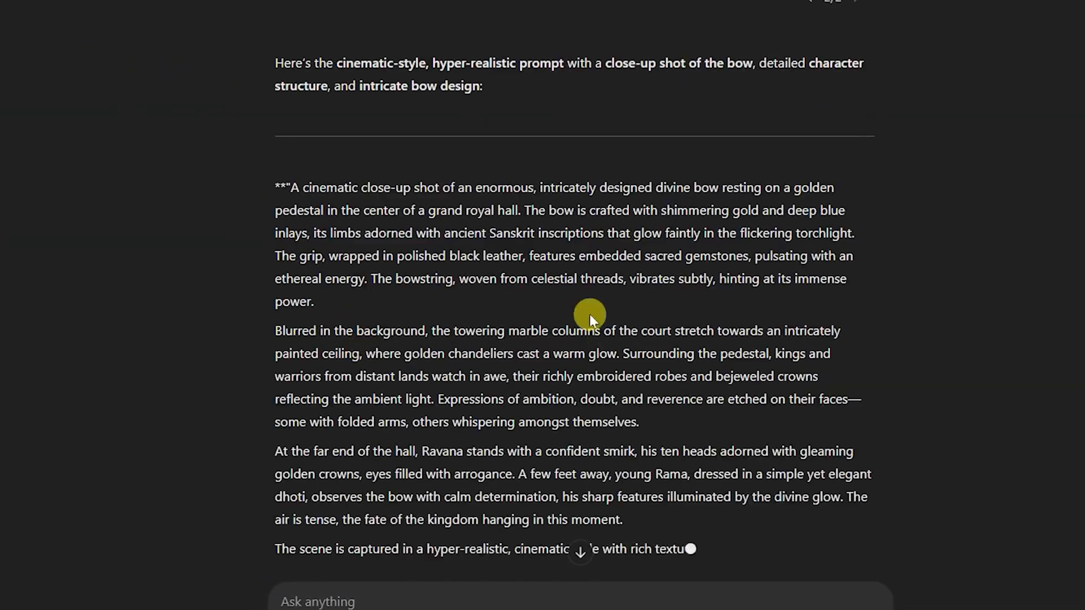
# - Replace the Leonardo.Ai prompt with ChatGPT's close-up bow prompt, ending it at "grandeur of the bow.", and generate the images
pyautogui.moveTo(275, 187); pyautogui.dragTo(770, 441)
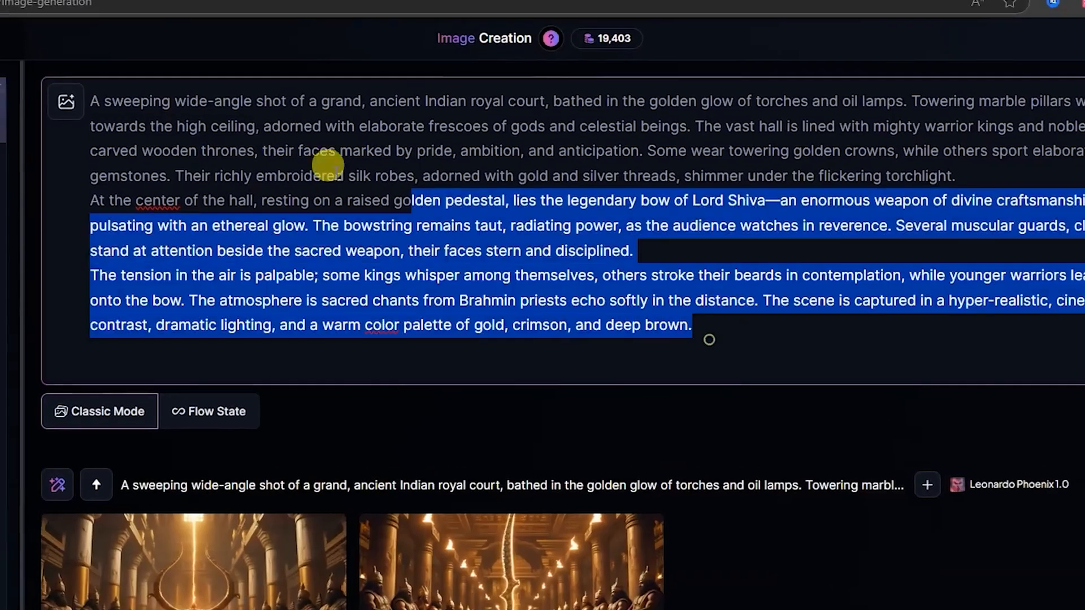
pyautogui.moveTo(328, 165); pyautogui.dragTo(24, 85)
pyautogui.hotkey('ctrl', 'v')
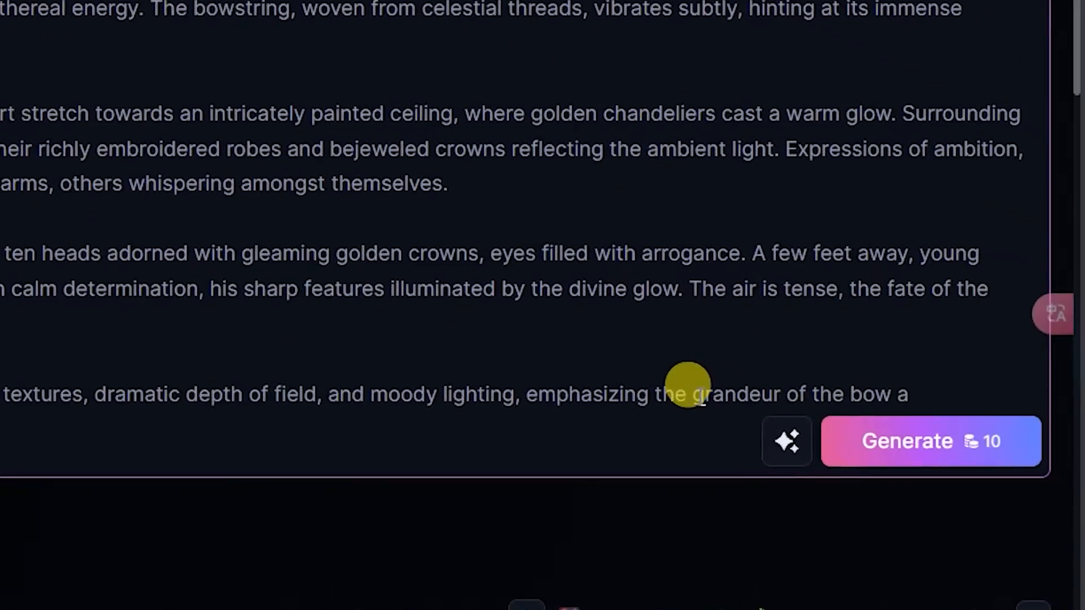
pyautogui.moveTo(694, 396); pyautogui.dragTo(925, 394)
pyautogui.click(925, 395)
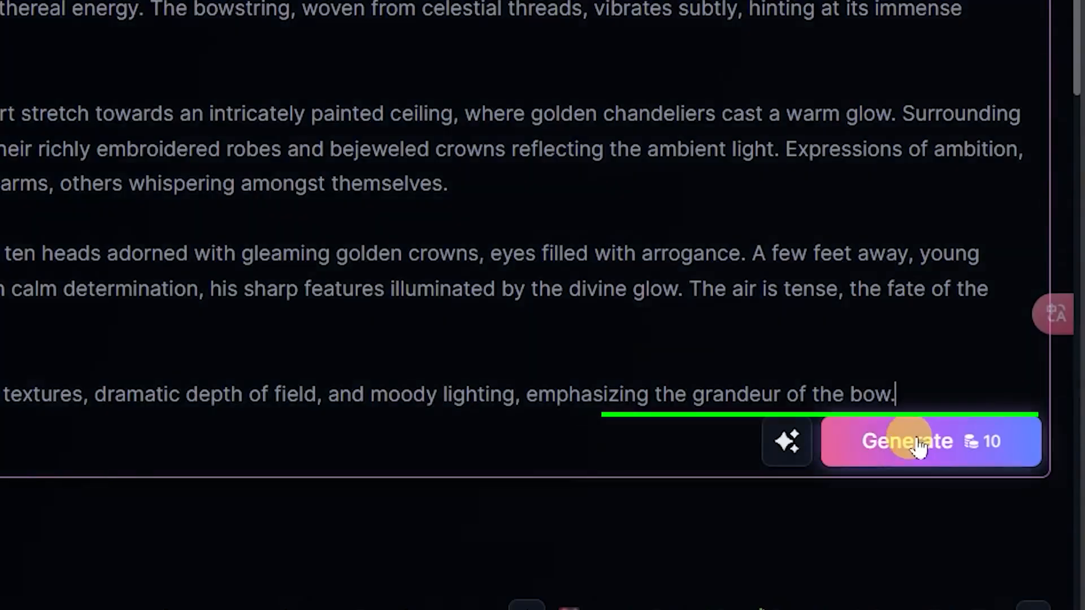
pyautogui.click(915, 443)
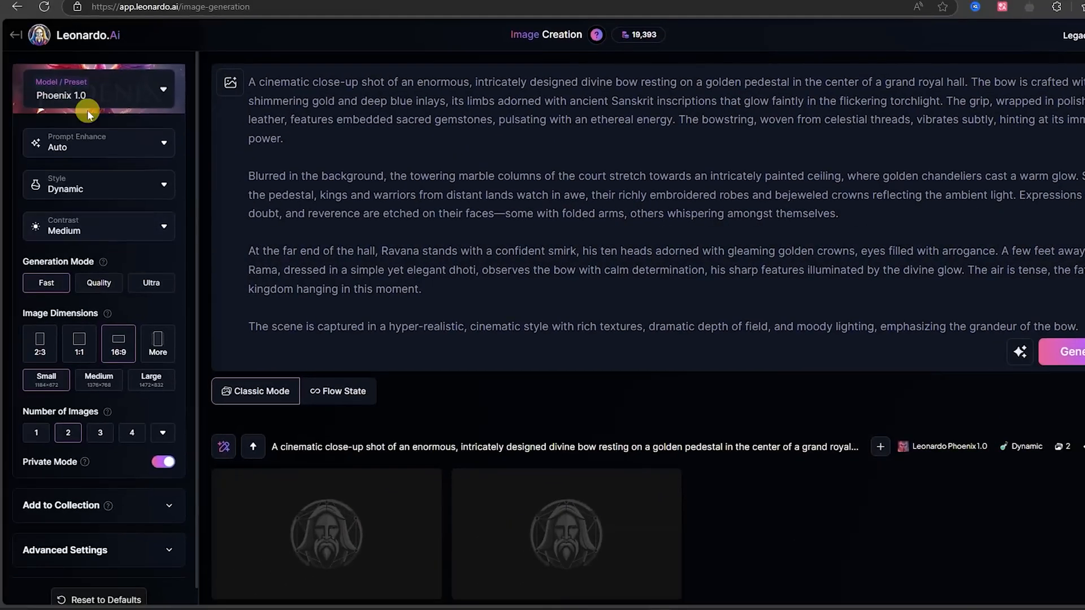
# - Inspect the first close-up bow image full size and generate another pair with Phoenix 1.0
pyautogui.click(363, 458)
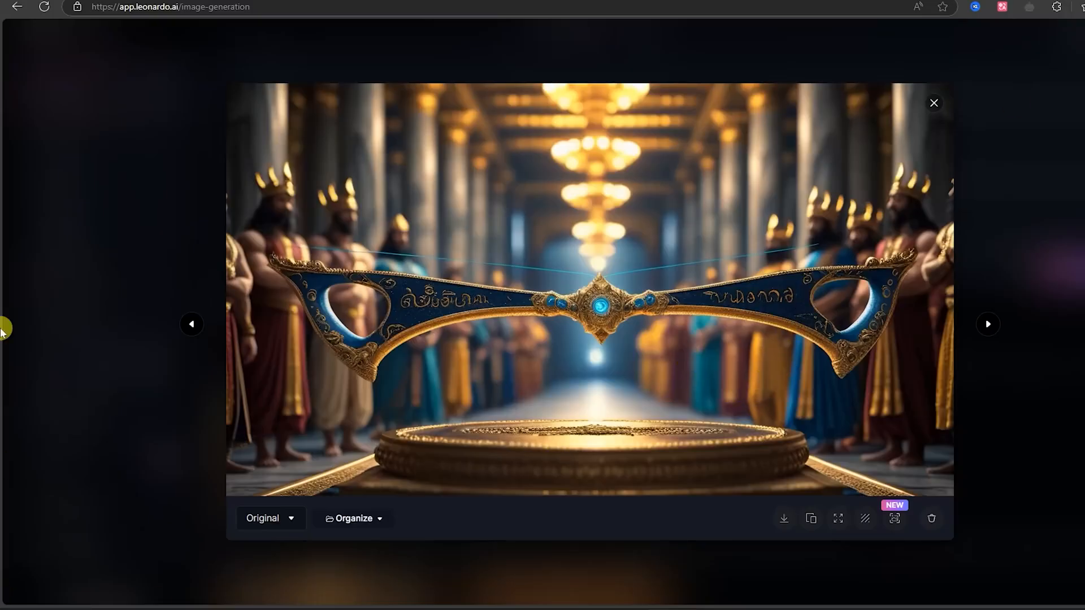
pyautogui.click(934, 103)
pyautogui.scroll(2, 883, 317)
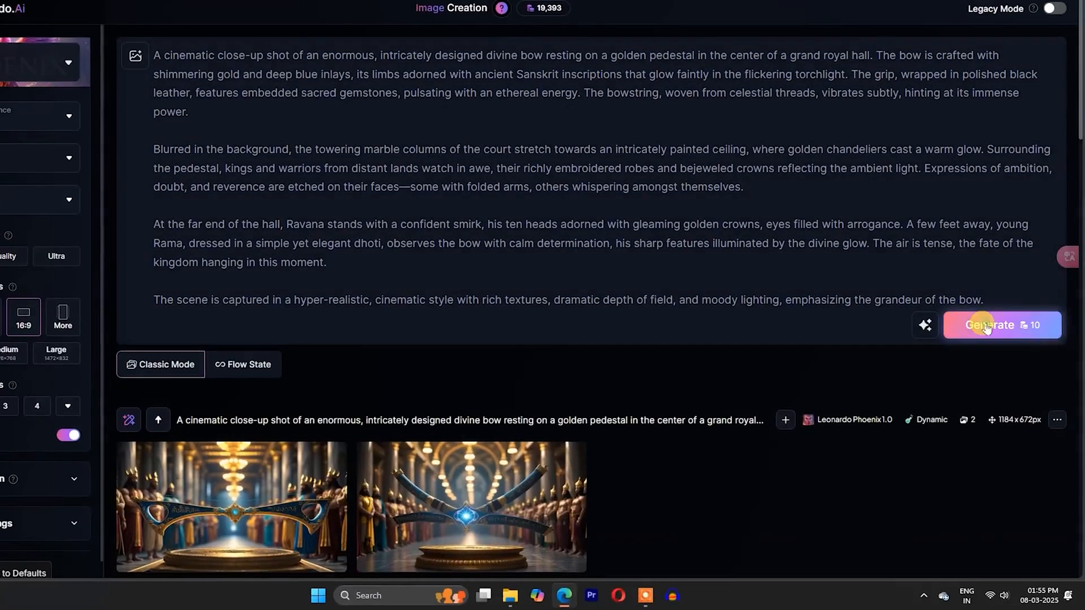
pyautogui.click(986, 327)
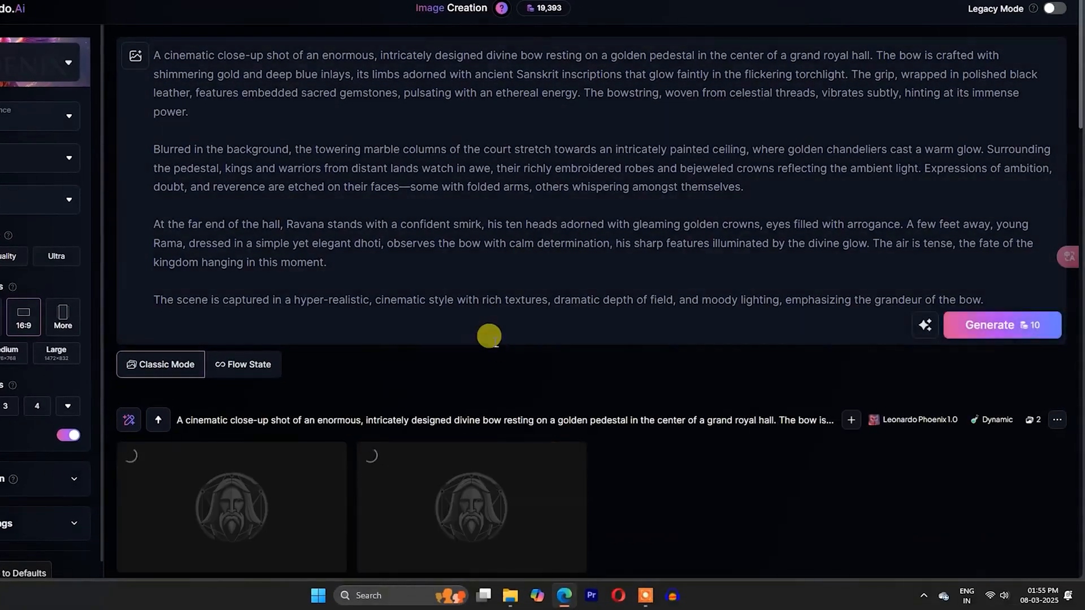
# - Change the model to Flux Dev and generate the same close-up bow prompt
pyautogui.click(45, 61)
pyautogui.click(418, 147)
pyautogui.click(995, 320)
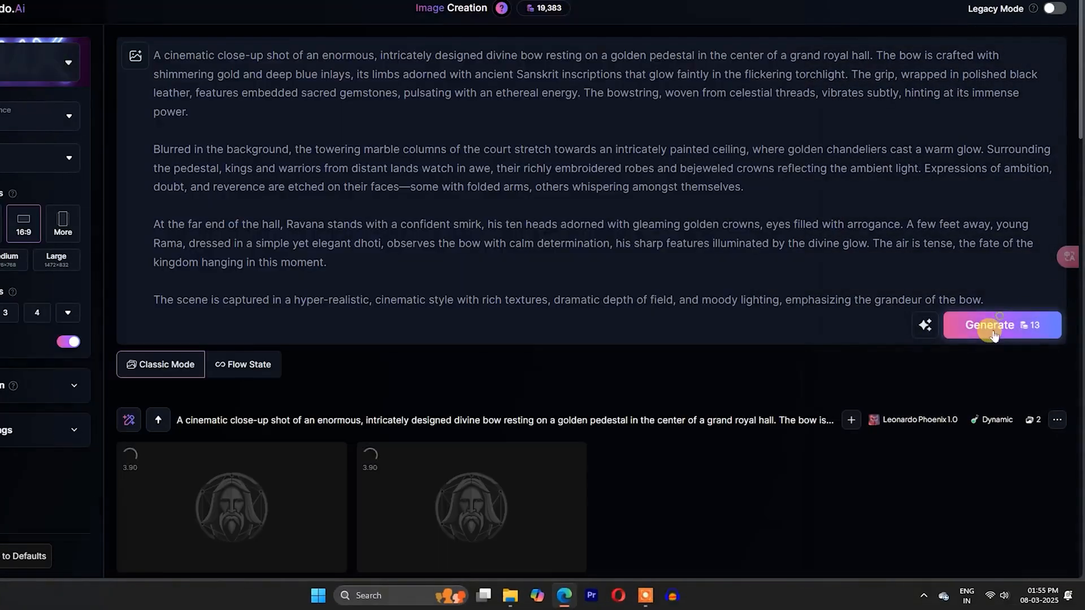
pyautogui.click(952, 323)
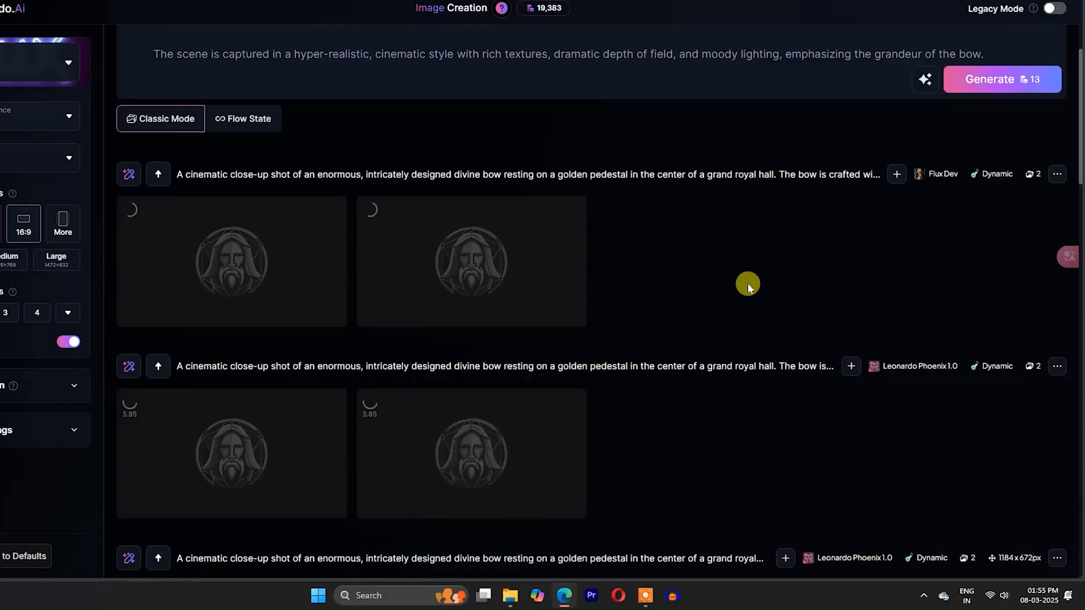
# - Examine the new close-up bow images full size and select the entire prompt text
pyautogui.click(500, 443)
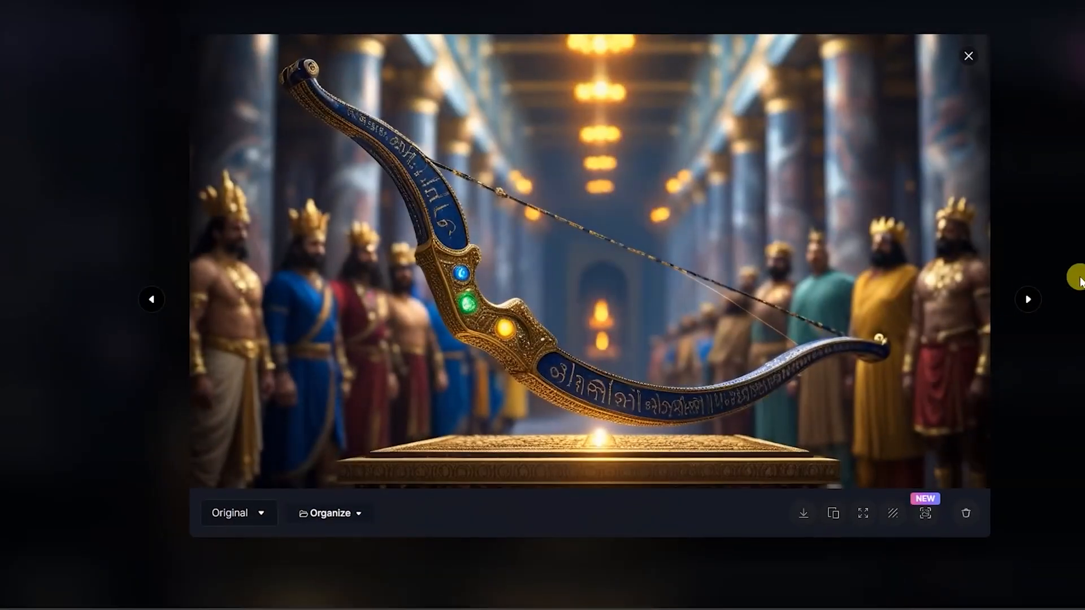
pyautogui.click(1079, 281)
pyautogui.click(542, 274)
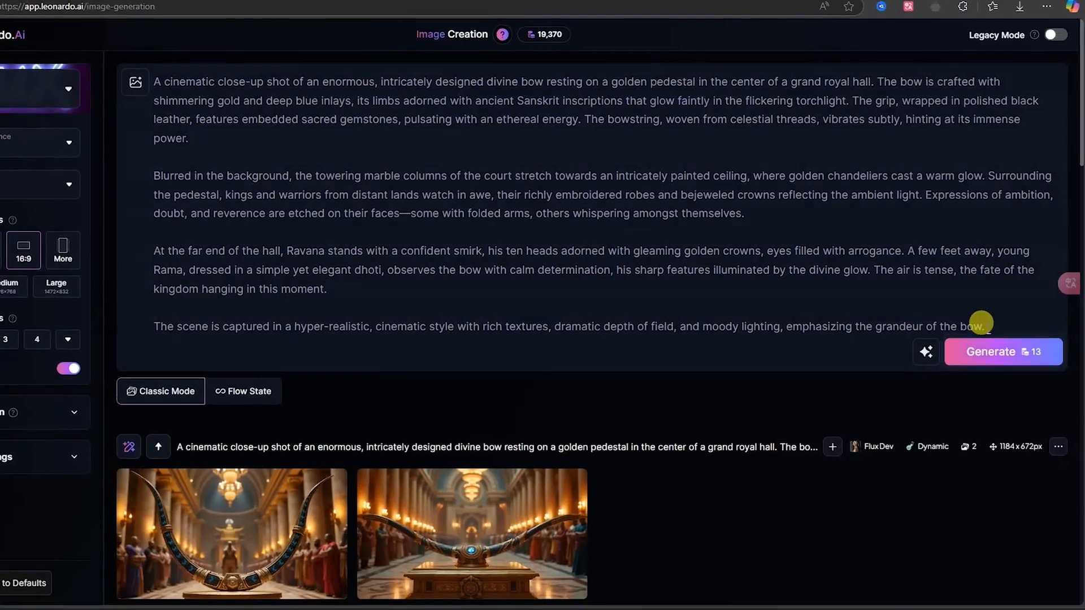
pyautogui.moveTo(987, 329); pyautogui.dragTo(154, 68)
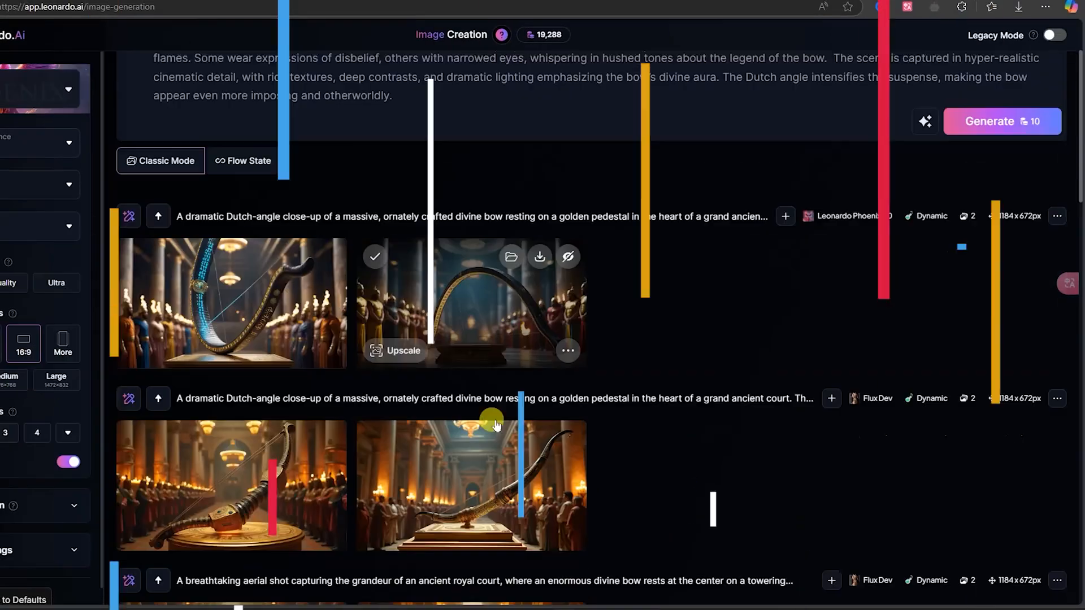
# - Compare the generated aerial and close-up bow images and download the Flux Dev close-up of the bow with the blue gem
pyautogui.scroll(-8, 485, 417)
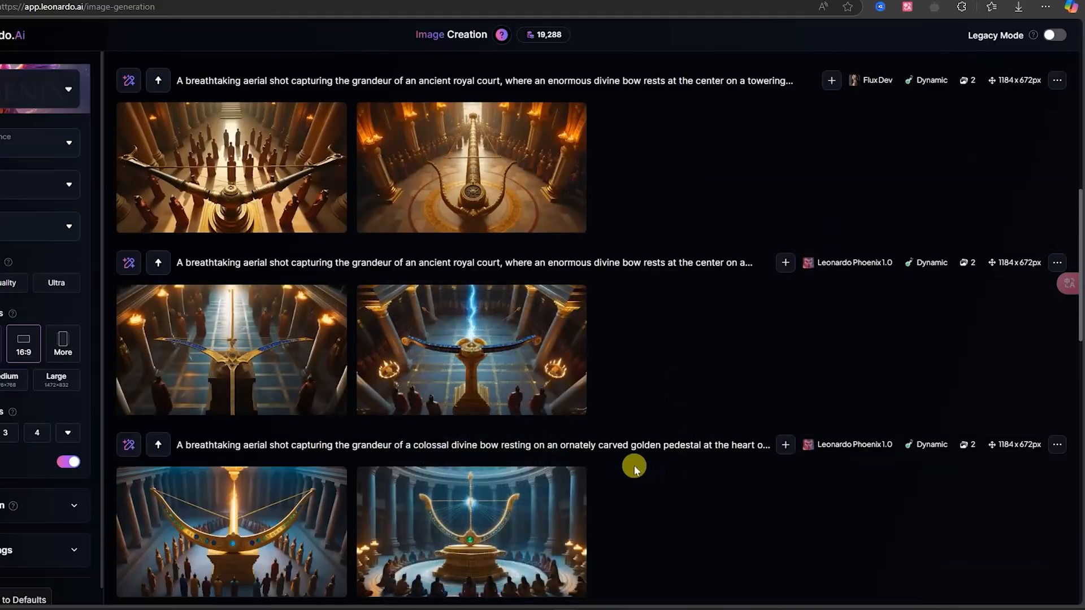
pyautogui.click(501, 366)
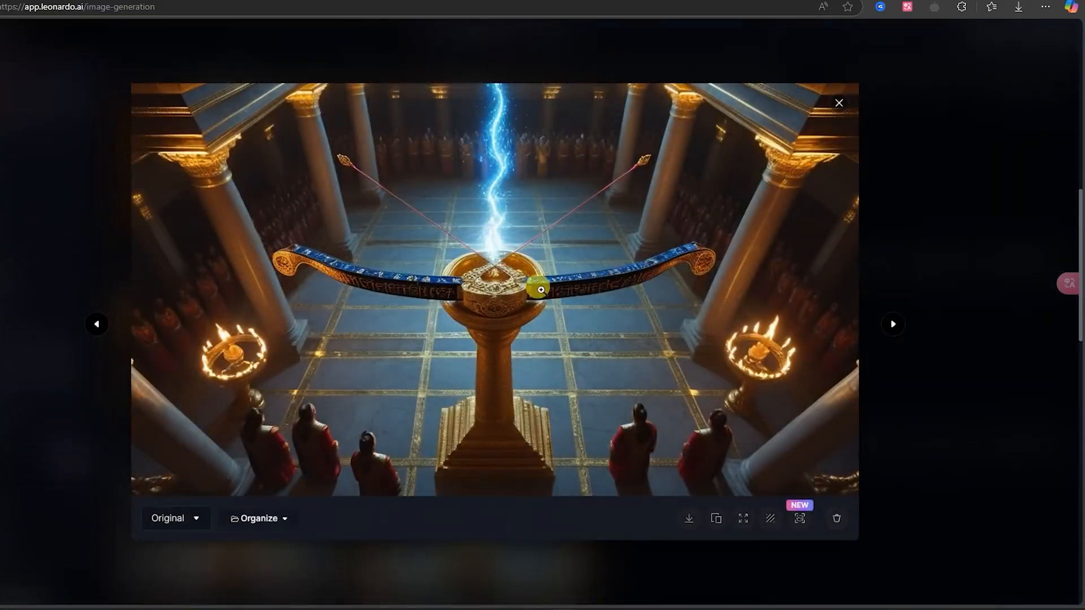
pyautogui.click(1006, 212)
pyautogui.scroll(-9, 395, 322)
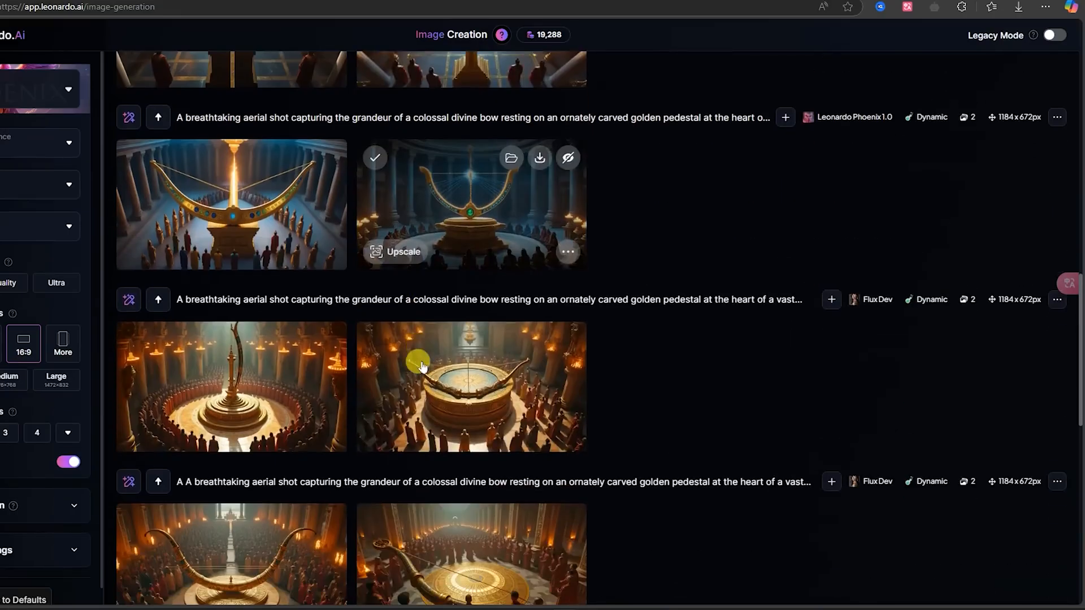
pyautogui.scroll(-2, 316, 384)
pyautogui.scroll(-1, 460, 363)
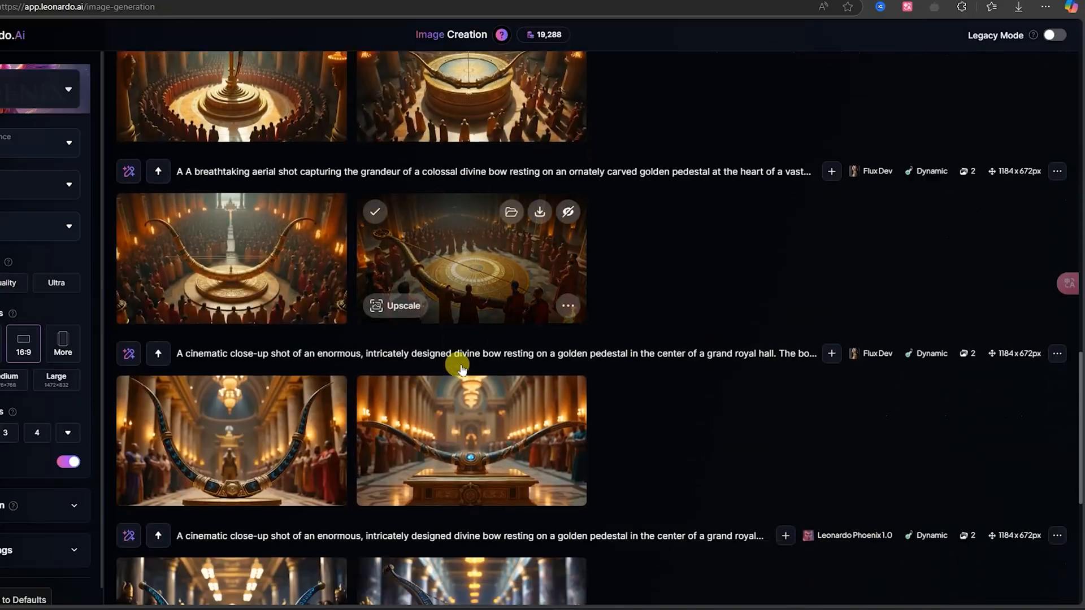
pyautogui.click(523, 433)
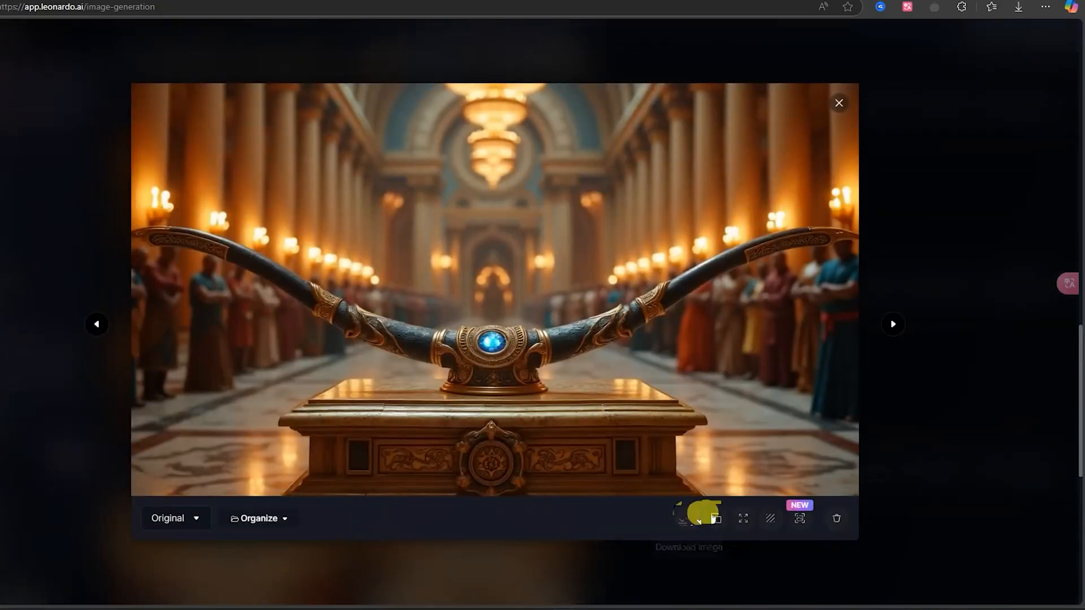
pyautogui.click(689, 520)
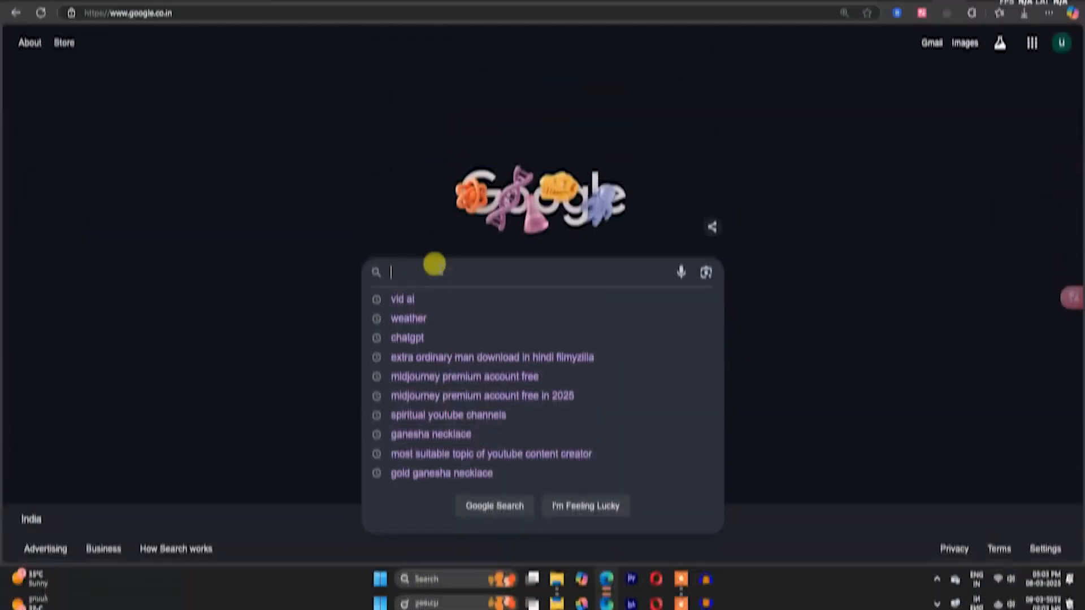
# - Search Google for "adobe firefly online" and open the Adobe Firefly web app from Adobe's site
pyautogui.write('ADOBE FIREFLY ONLIC')
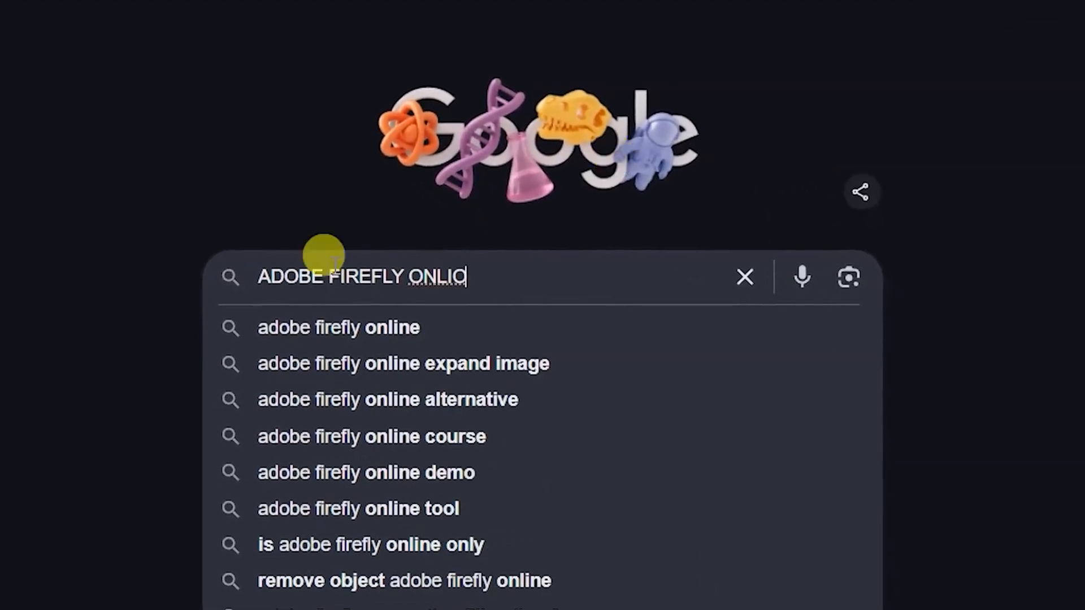
pyautogui.click(333, 332)
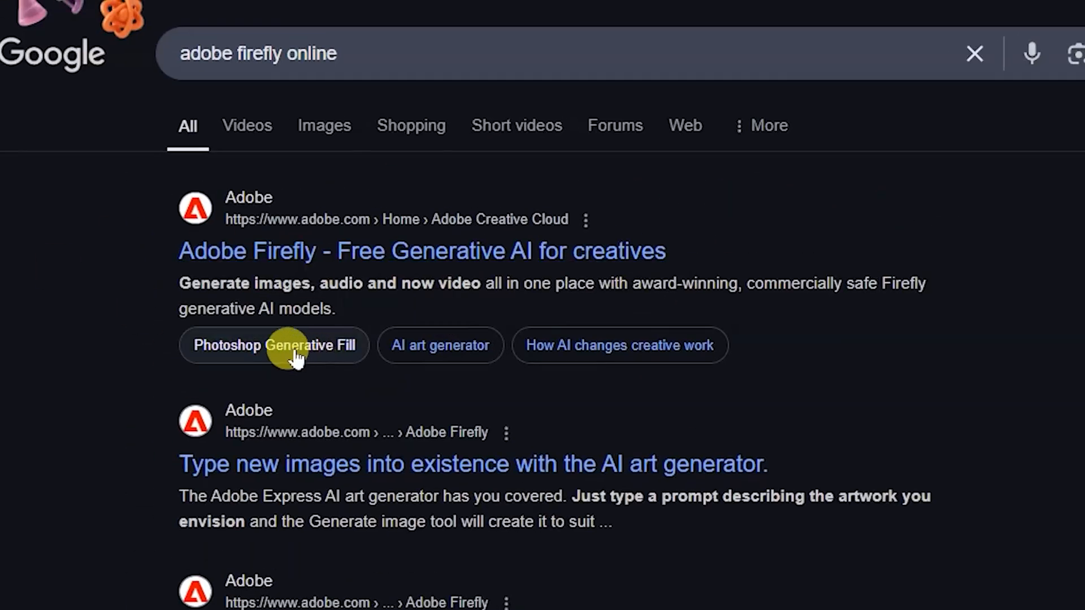
pyautogui.click(359, 251)
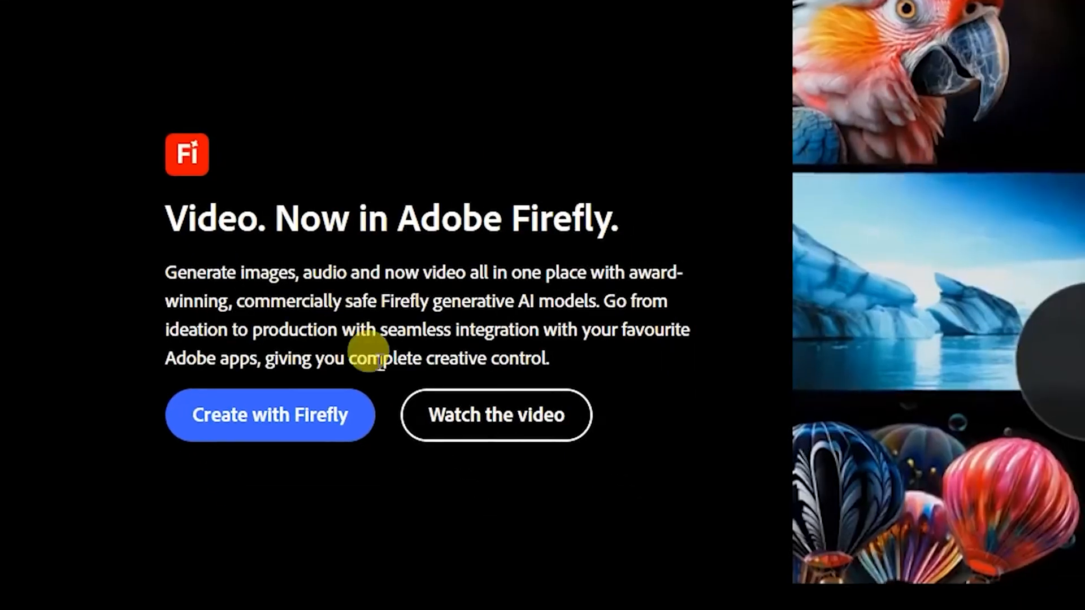
pyautogui.click(292, 427)
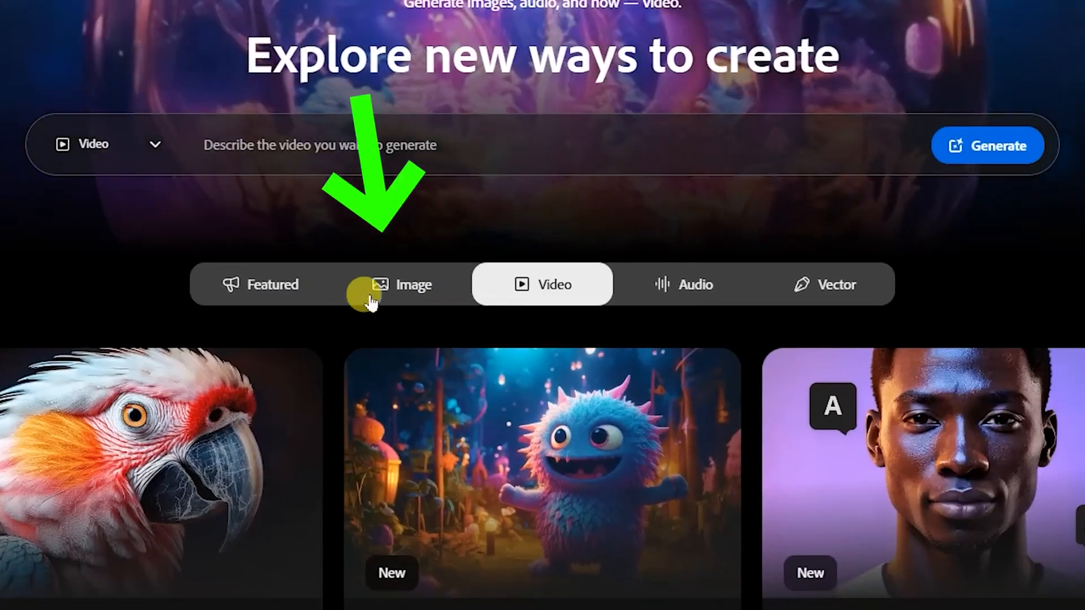
# - Open Generative fill among Firefly's image tools and upload the downloaded close-up bow image
pyautogui.click(408, 295)
pyautogui.scroll(-5, 409, 322)
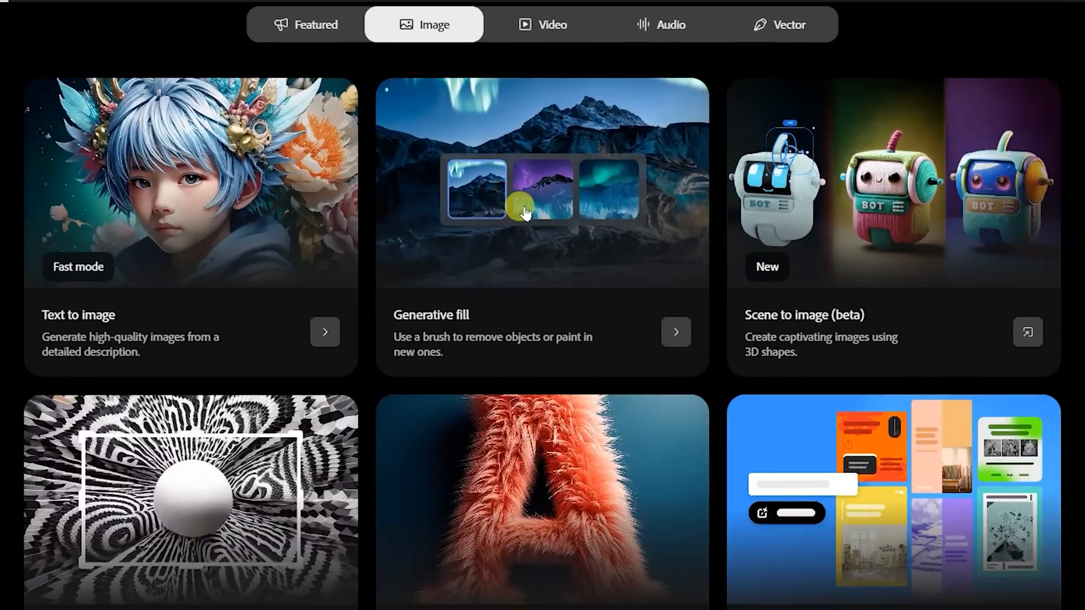
pyautogui.click(517, 203)
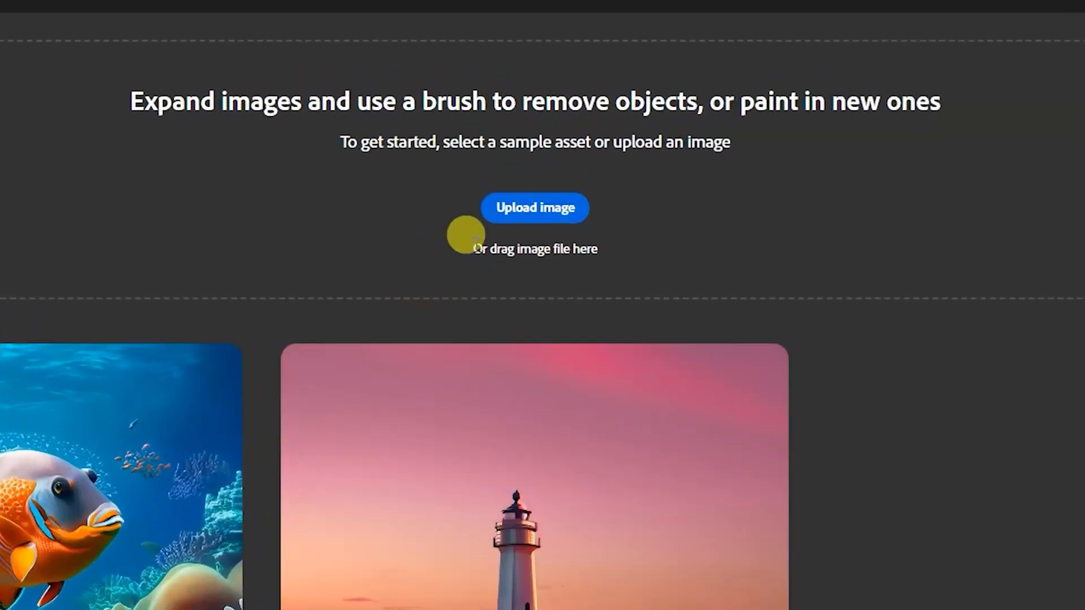
pyautogui.click(559, 205)
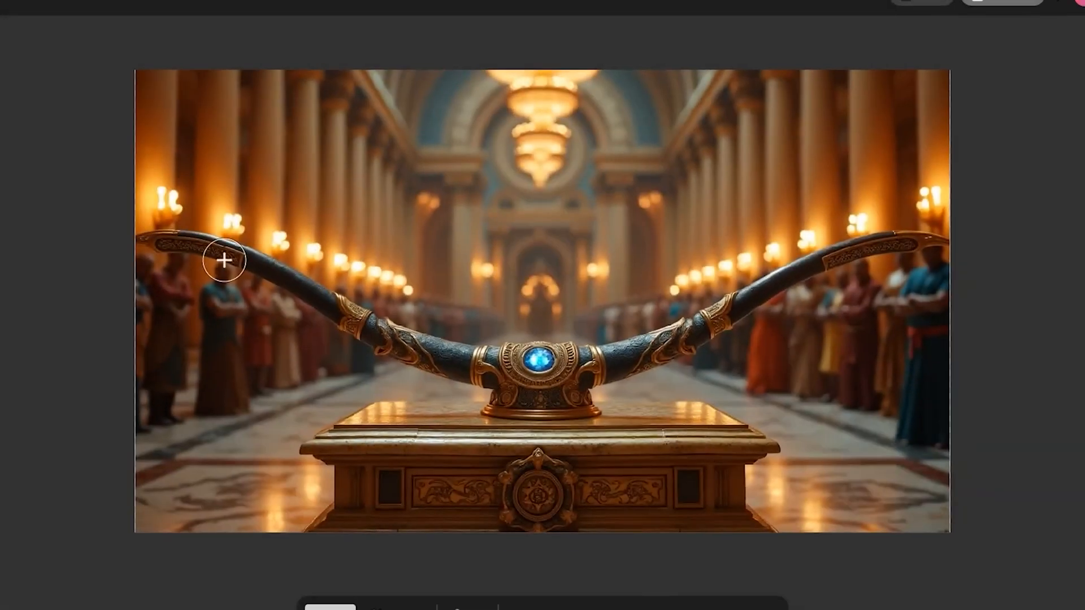
# - Brush a strip between the bow's two tips and generate a fill with the prompt "MAKE A GOLDEN STRING OF BOW"
pyautogui.moveTo(224, 260)
pyautogui.mouseDown()
pyautogui.moveTo(213, 235)
pyautogui.moveTo(520, 223)
pyautogui.moveTo(892, 240)
pyautogui.mouseUp()
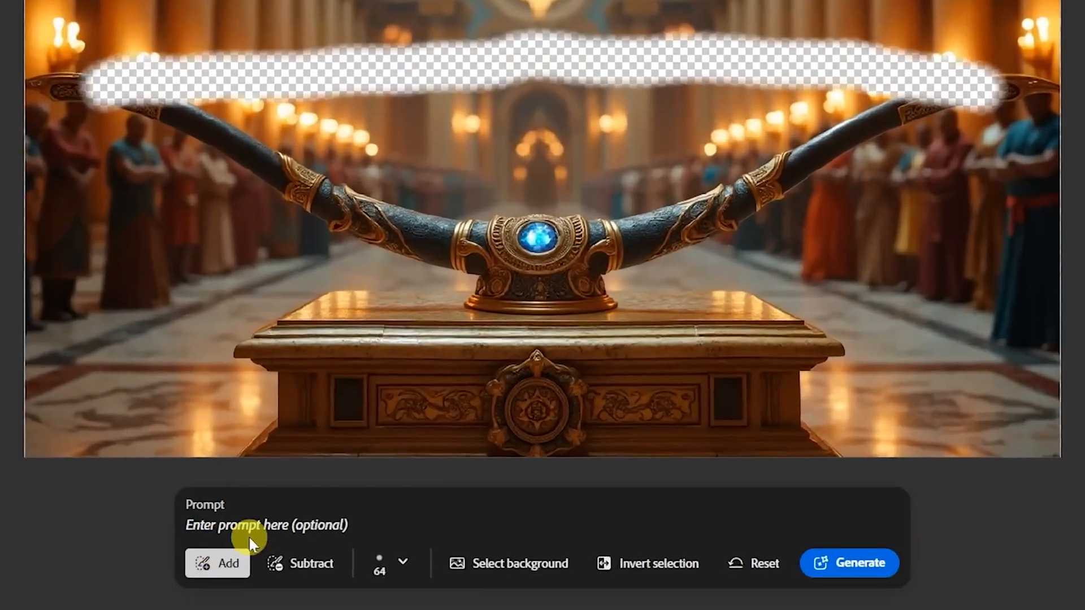
pyautogui.write('MAKE A GOLDEN STRING OF BOW')
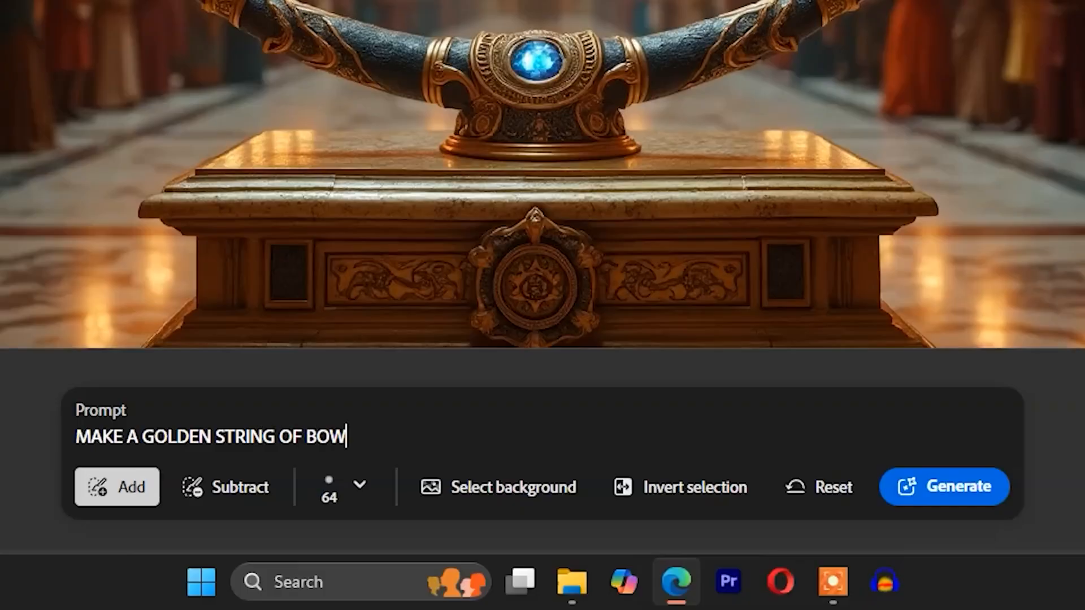
pyautogui.click(926, 487)
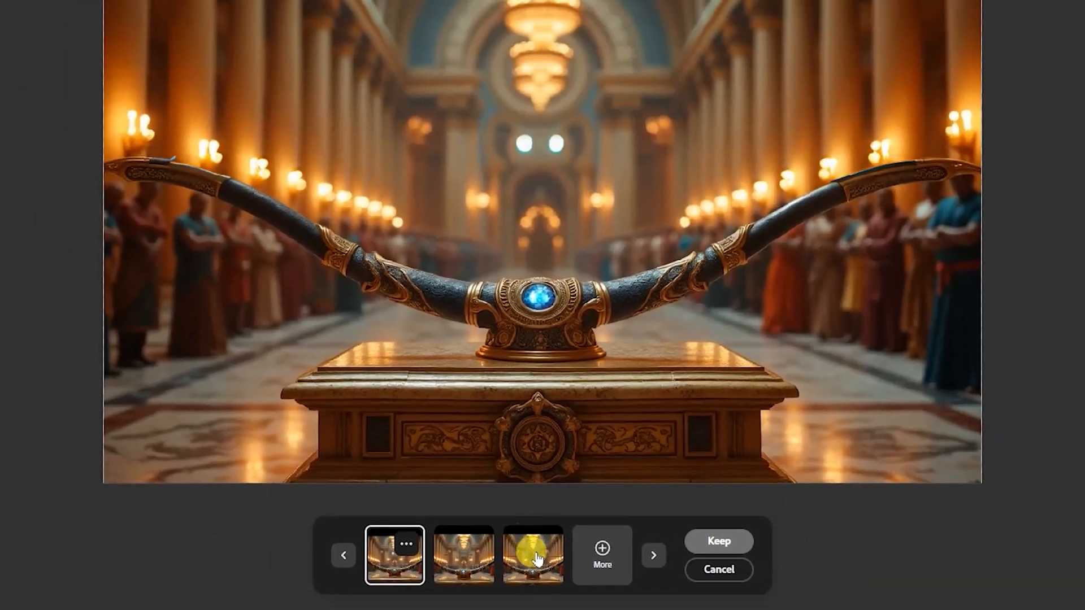
# - Compare the fill variations, choose the third one with the golden string, download it and open the saved image
pyautogui.click(471, 570)
pyautogui.click(530, 569)
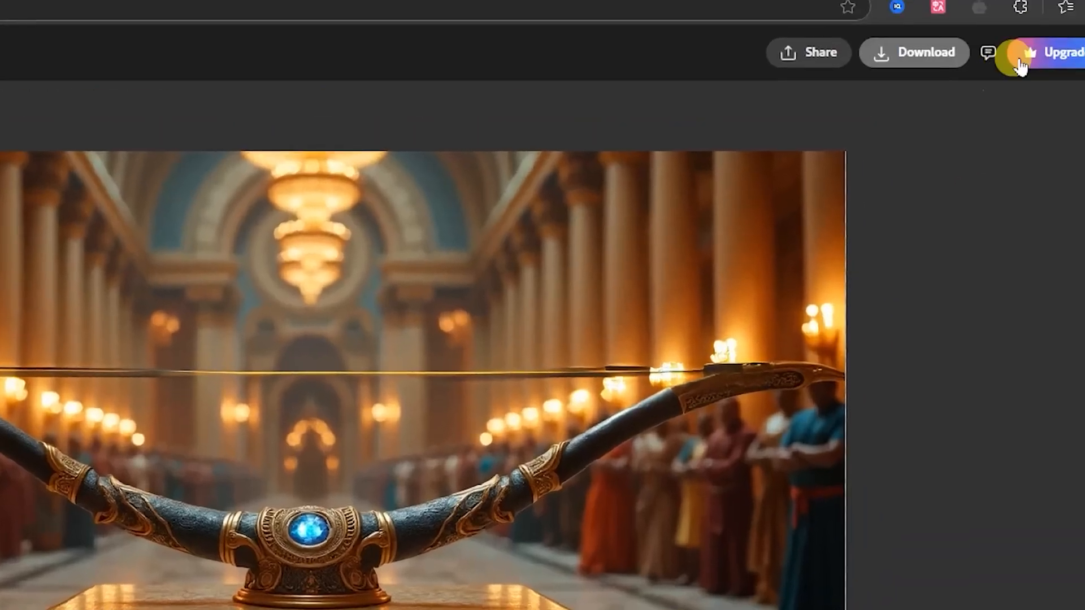
pyautogui.click(929, 54)
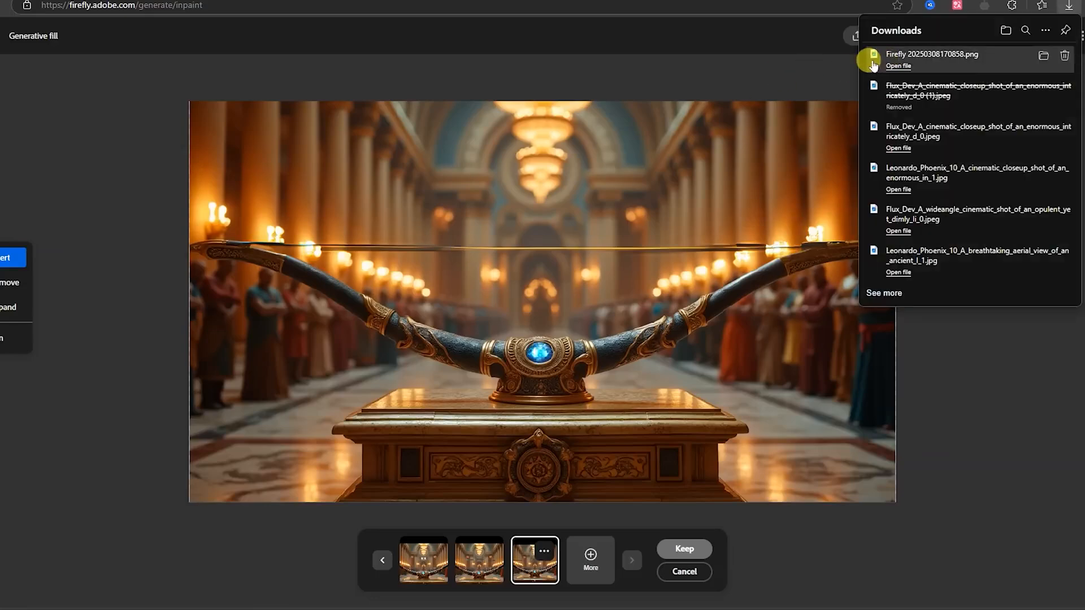
pyautogui.click(892, 67)
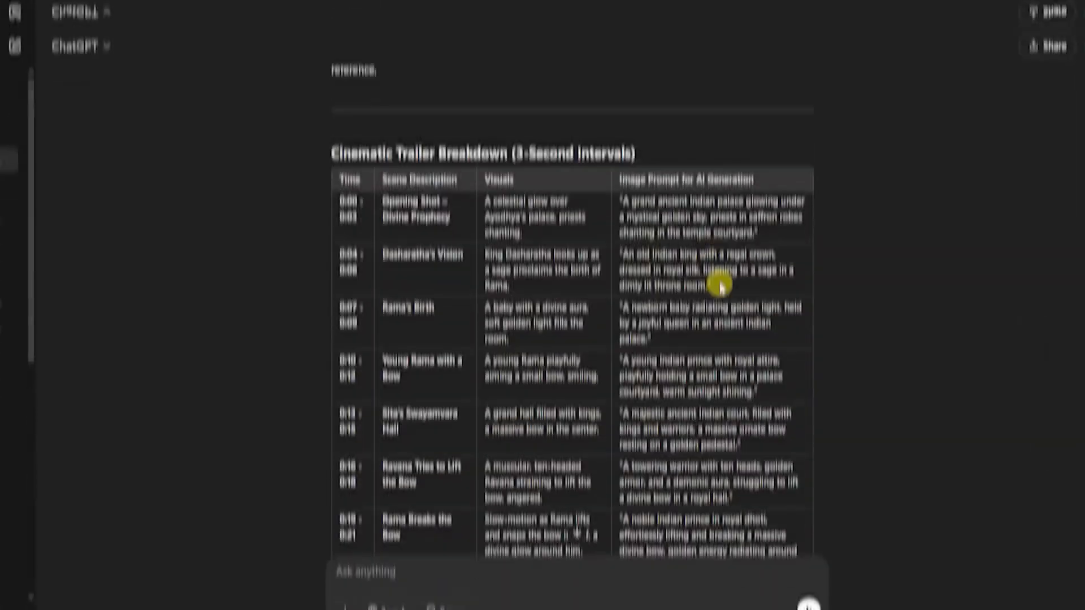
# - Review the ChatGPT storyboard rows from Sita's Swayamvara Hall to The Wedding of Rama & Sita, reading their scenes and image prompts
pyautogui.scroll(-3, 706, 266)
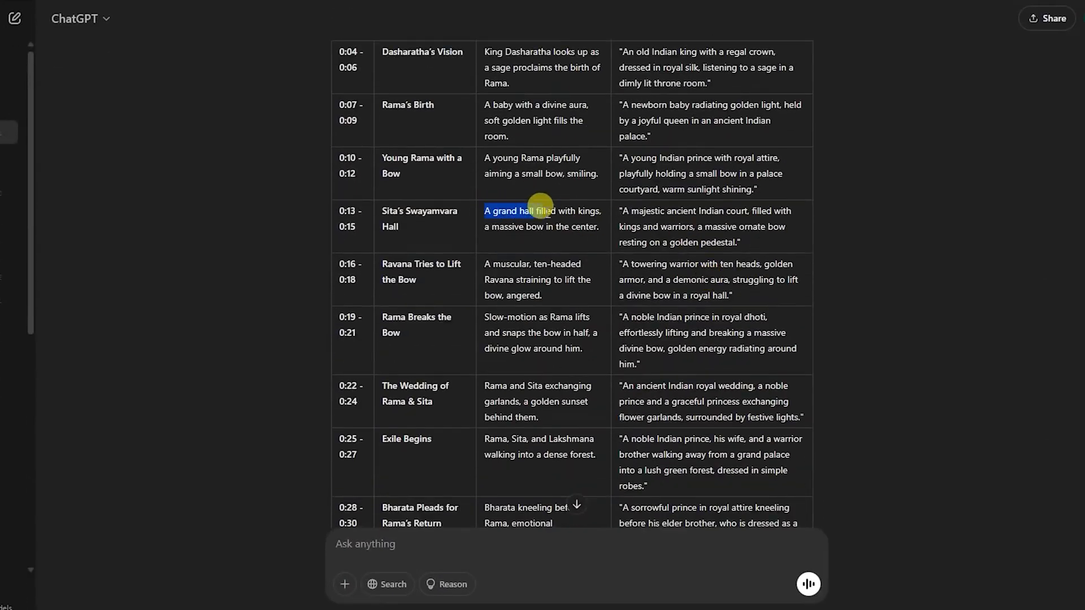
pyautogui.moveTo(542, 208); pyautogui.dragTo(722, 236)
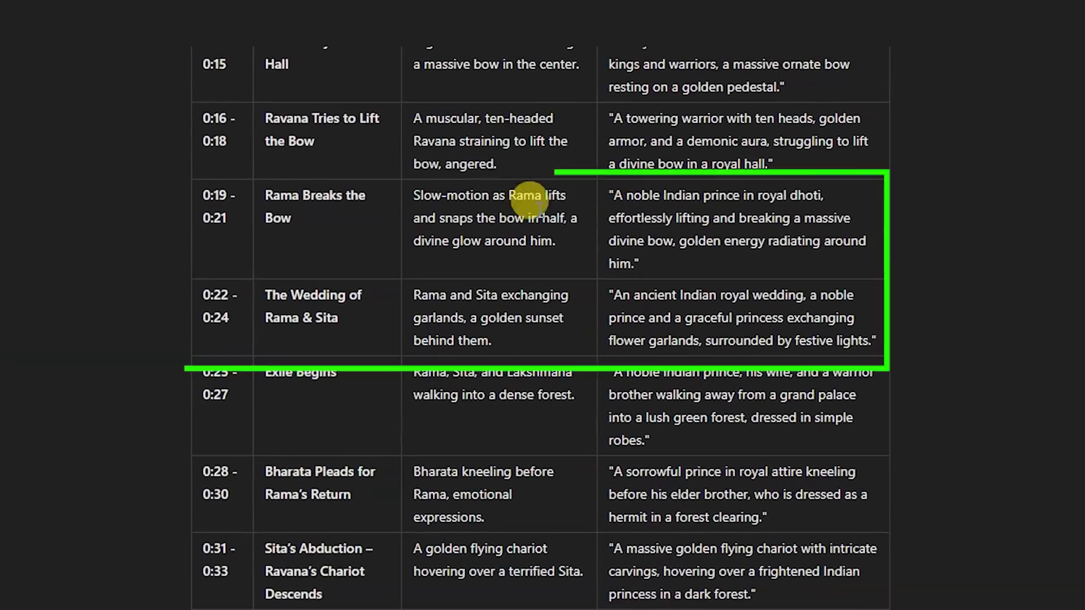
pyautogui.moveTo(423, 195); pyautogui.dragTo(564, 232)
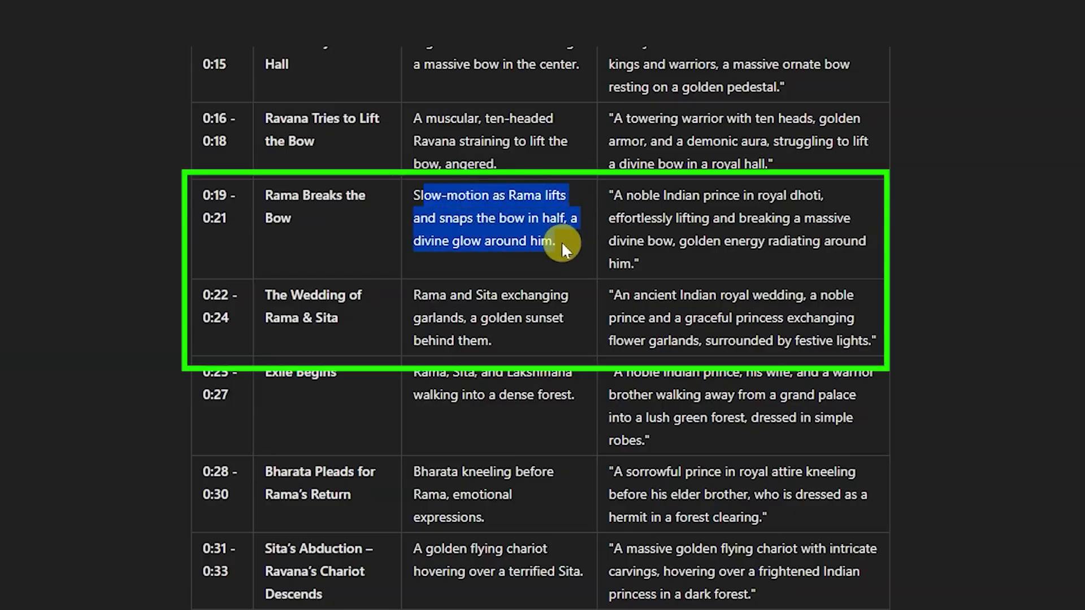
pyautogui.click(605, 183)
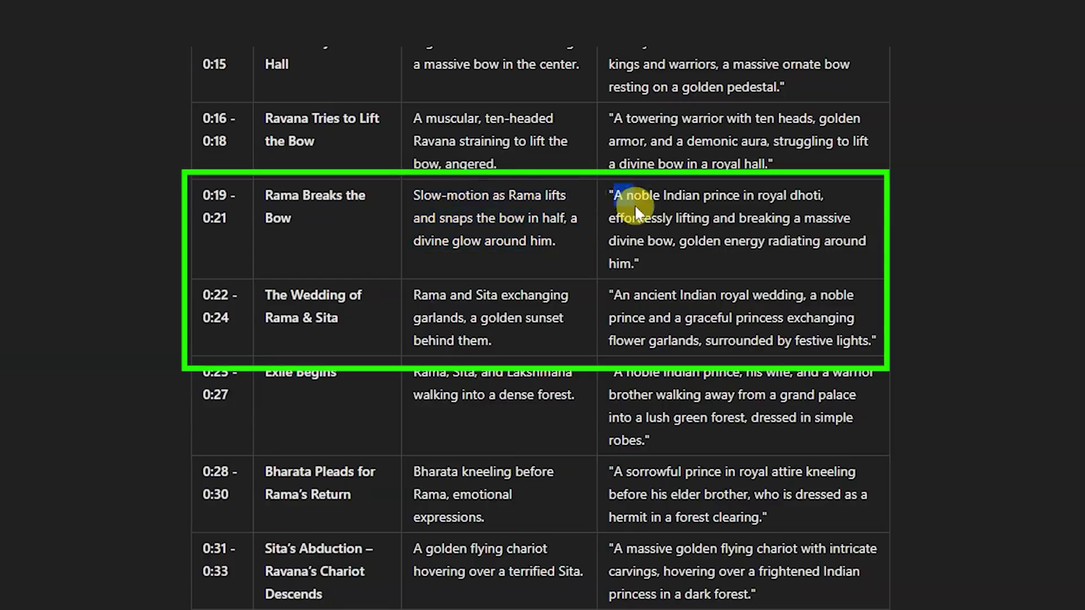
pyautogui.moveTo(635, 208); pyautogui.dragTo(650, 262)
pyautogui.click(650, 262)
pyautogui.moveTo(600, 300); pyautogui.dragTo(851, 349)
pyautogui.click(705, 333)
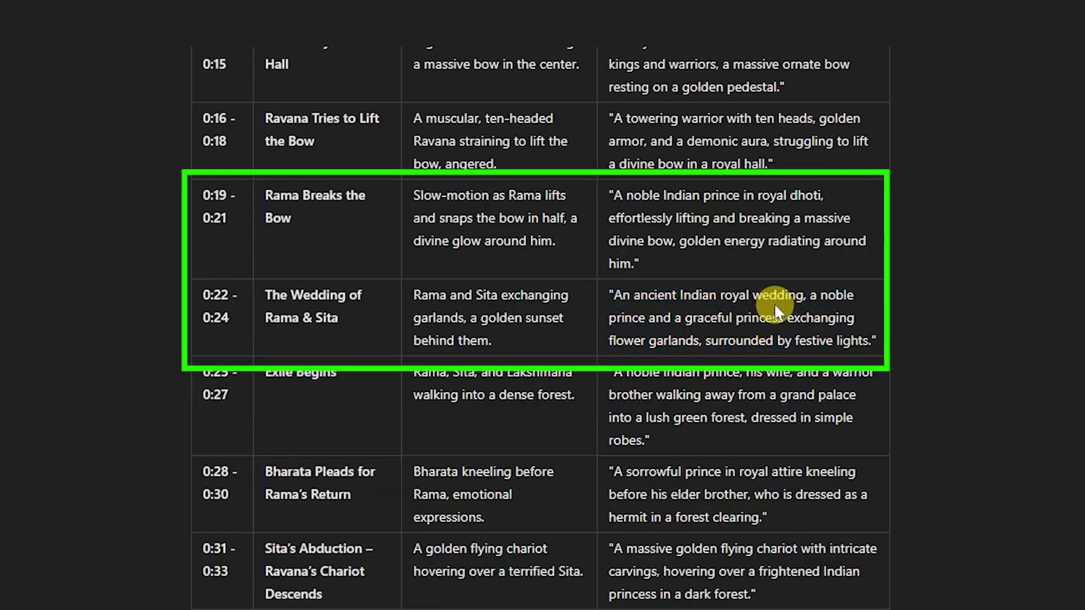
pyautogui.moveTo(810, 295); pyautogui.dragTo(805, 341)
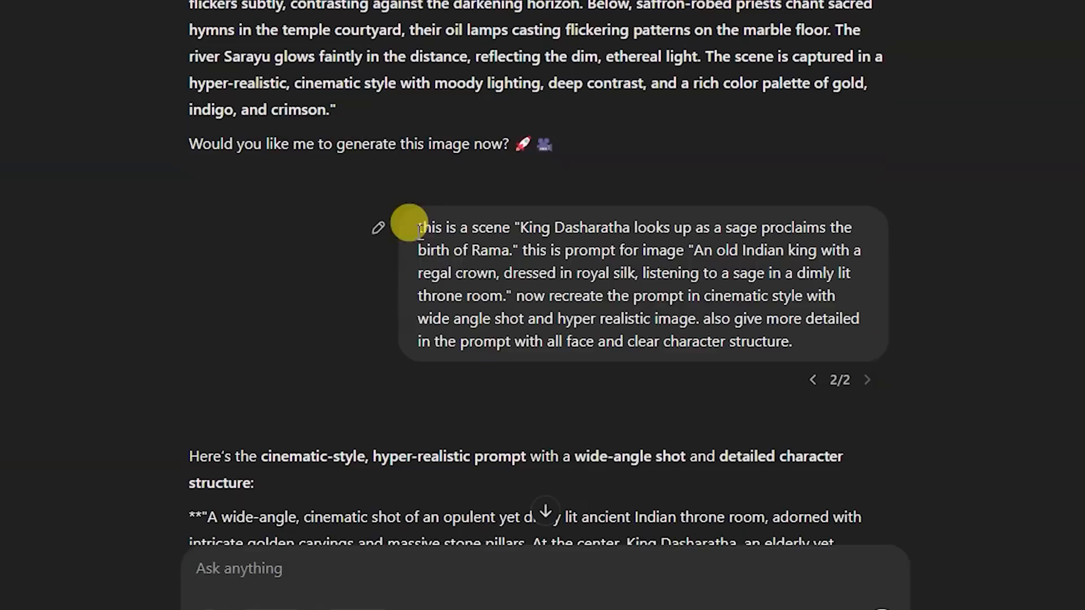
# - Reuse the King Dasharatha request as a new message, replacing its scene with "Slow-motion as Rama lifts and snaps the bow in half, a divine glow around him."
pyautogui.moveTo(416, 226); pyautogui.dragTo(793, 339)
pyautogui.hotkey('ctrl', 'c')
pyautogui.click(240, 567)
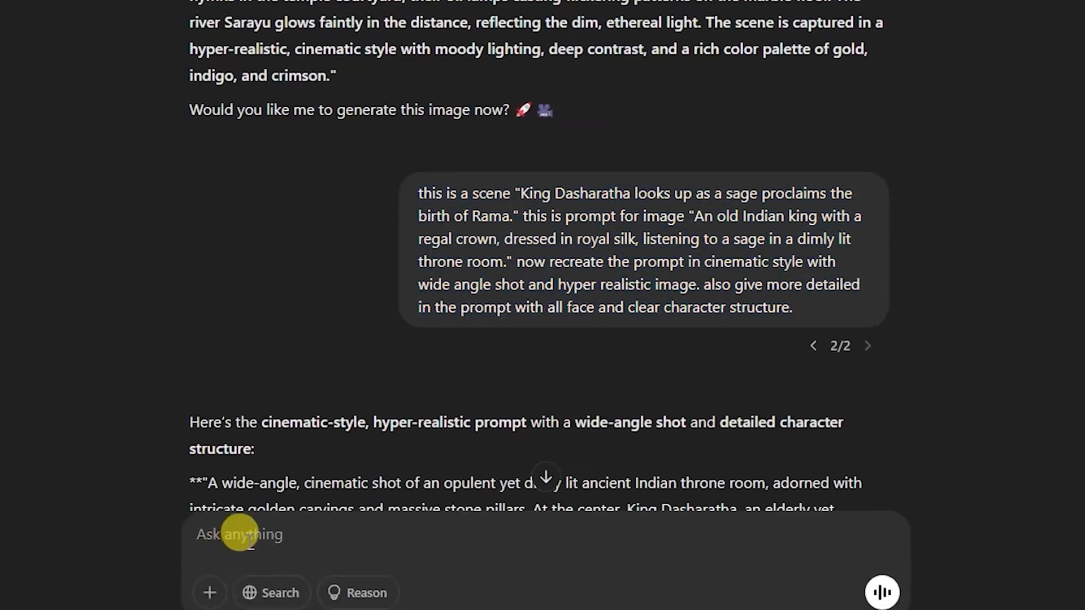
pyautogui.hotkey('ctrl', 'v')
pyautogui.scroll(15, 571, 68)
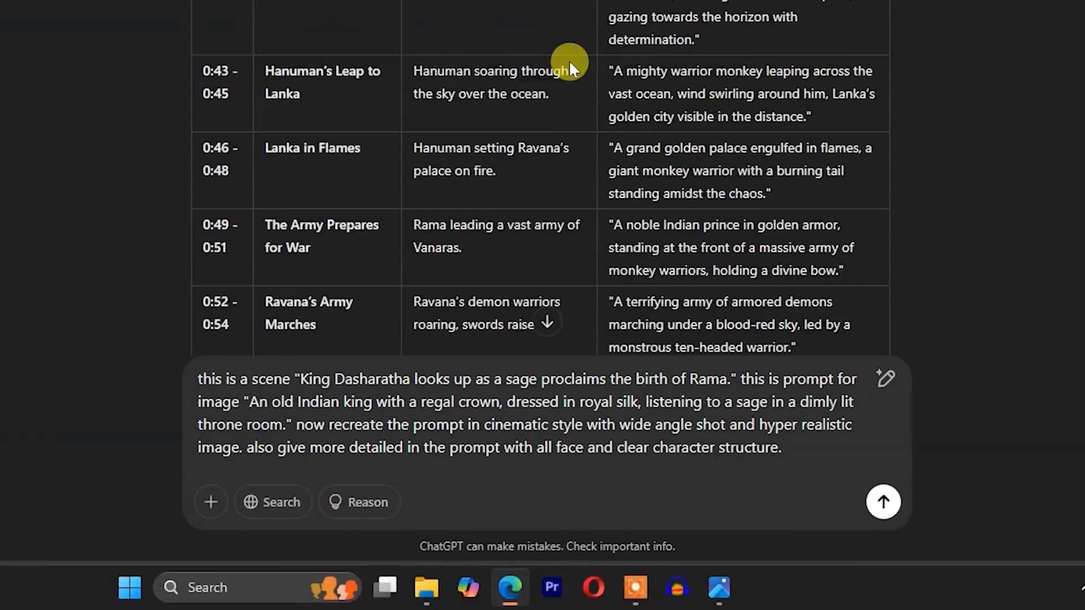
pyautogui.scroll(10, 569, 60)
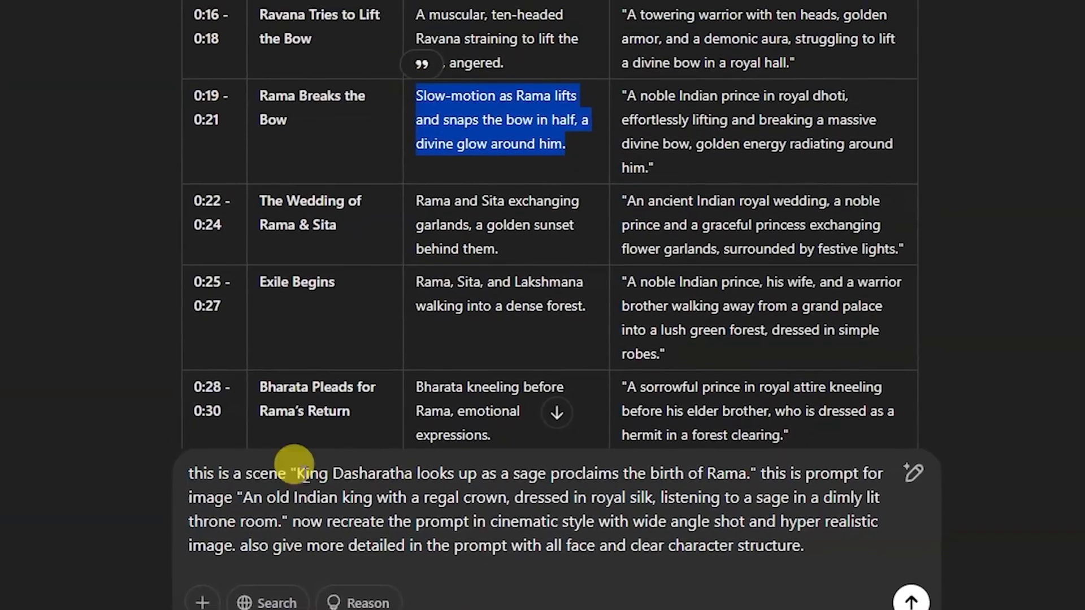
pyautogui.moveTo(298, 377); pyautogui.dragTo(729, 378)
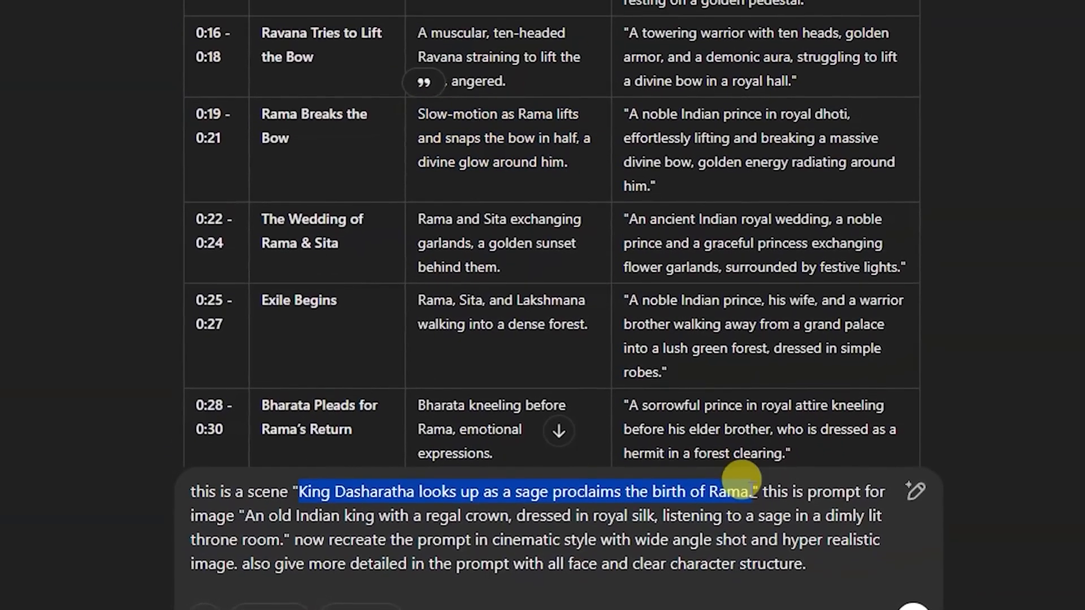
pyautogui.write('Slow-motion as Rama lifts and snaps the bow in half, a divine glow around him.')
# - Replace the old king image prompt in the message with the "A noble Indian prince in royal dhoti" prompt from the Rama Breaks the Bow row
pyautogui.moveTo(340, 492); pyautogui.dragTo(374, 515)
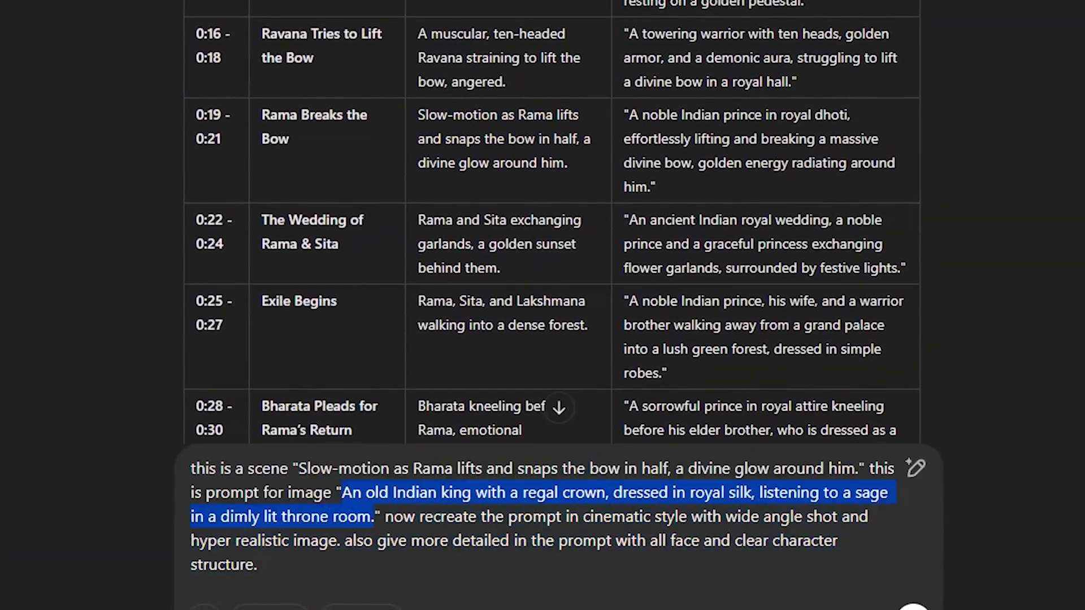
pyautogui.moveTo(631, 116); pyautogui.dragTo(687, 196)
pyautogui.hotkey('ctrl', 'c')
pyautogui.moveTo(864, 468); pyautogui.dragTo(376, 517)
pyautogui.hotkey('ctrl', 'v')
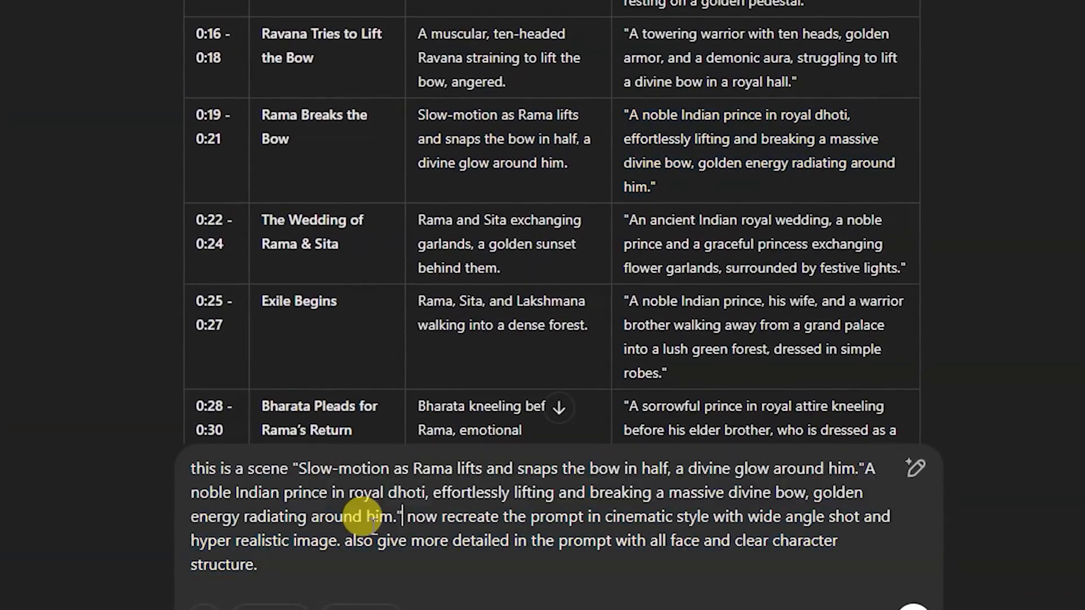
# - Change "wide" to "MACRO" in the shot description, add "ALSO rama is handsome" at the end and send the message
pyautogui.doubleClick(763, 480)
pyautogui.write('MAC')
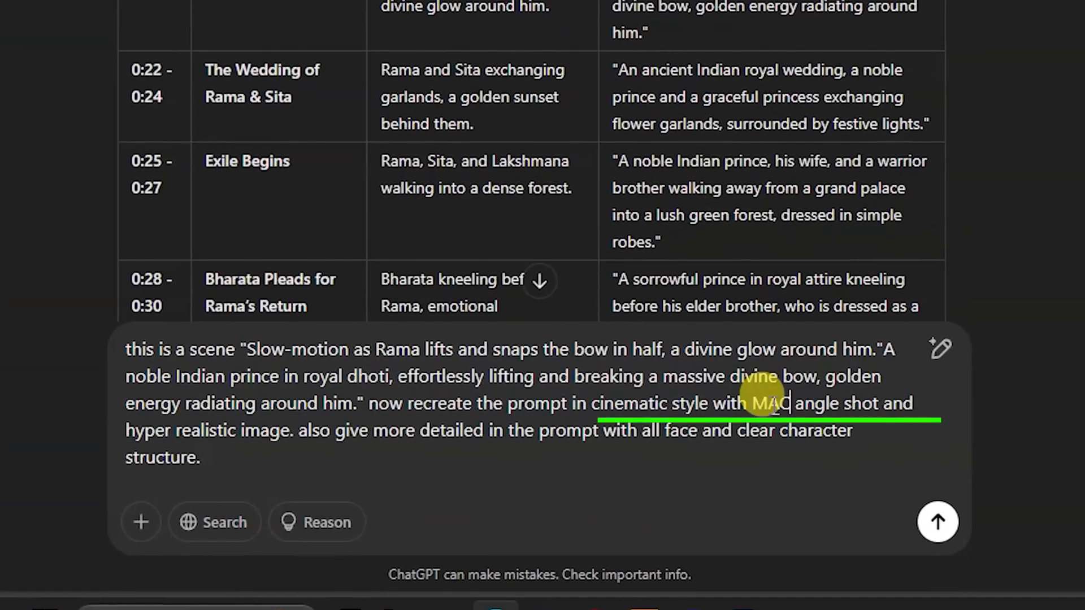
pyautogui.write('RO')
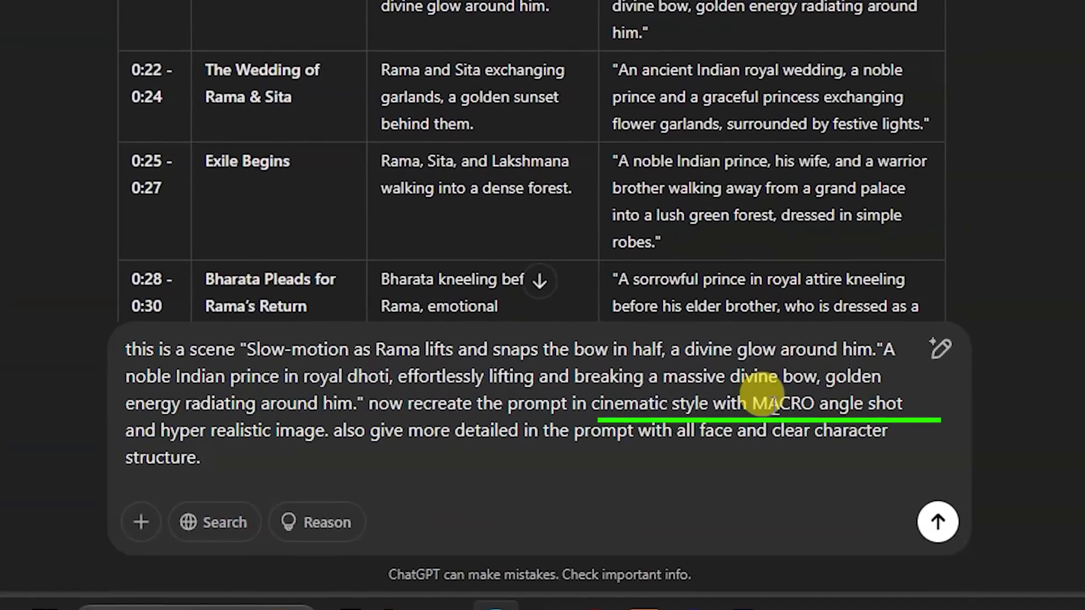
pyautogui.click(233, 460)
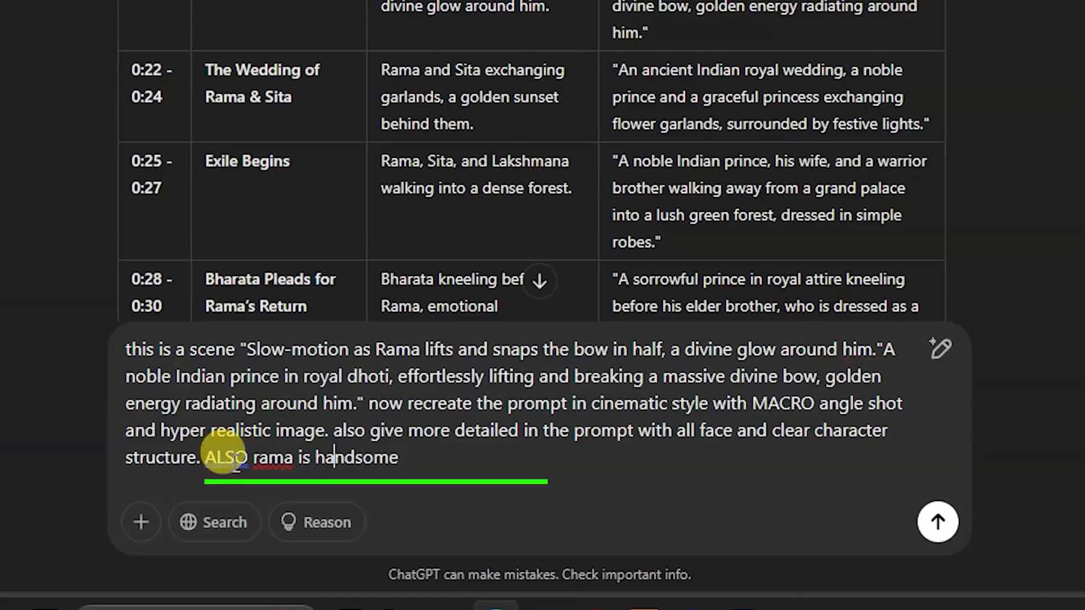
pyautogui.click(937, 522)
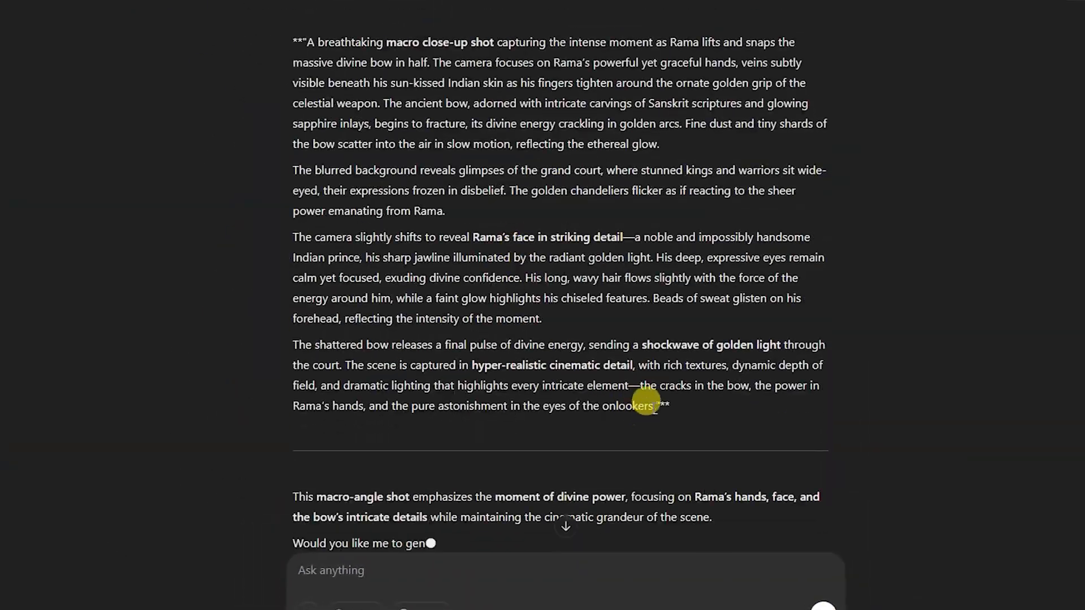
# - Copy the generated macro close-up prompt of Rama snapping the bow and replace the existing prompt in Leonardo.Ai with it
pyautogui.moveTo(645, 403); pyautogui.dragTo(297, 39)
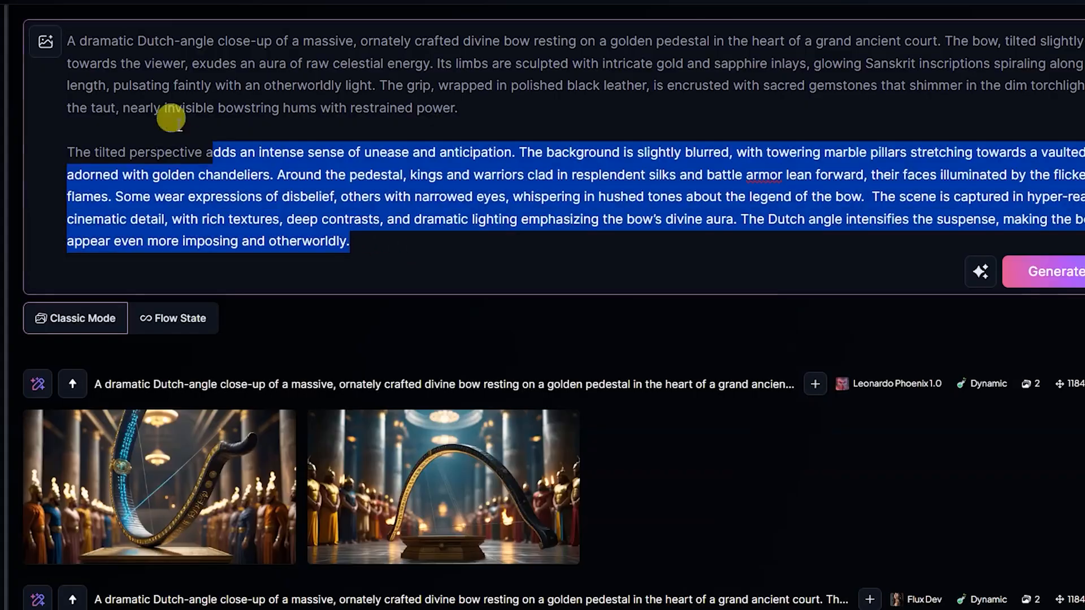
pyautogui.moveTo(174, 113); pyautogui.dragTo(30, 23)
pyautogui.hotkey('ctrl', 'v')
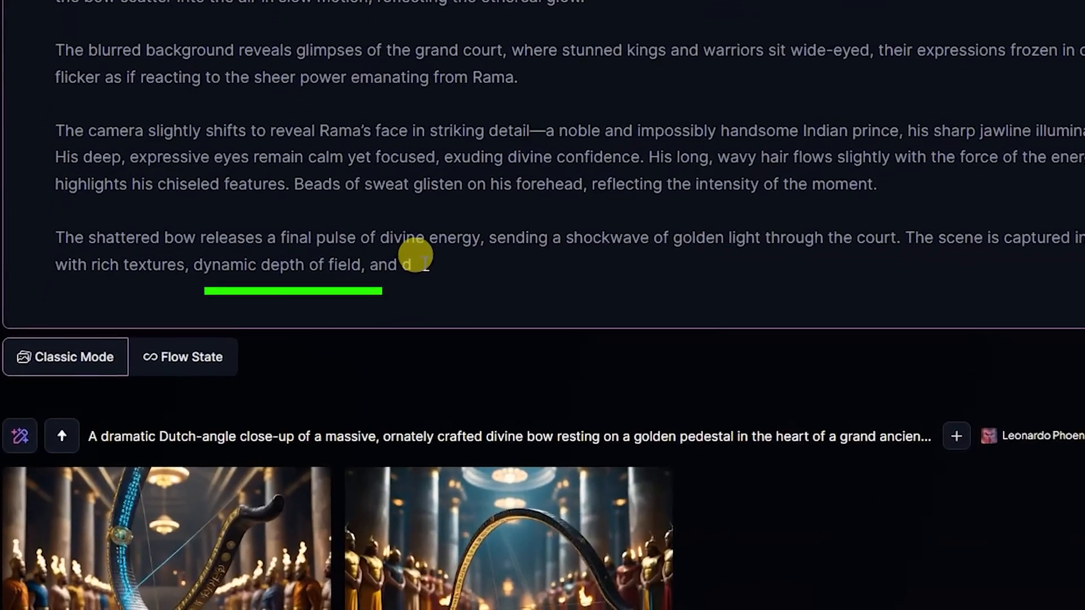
# - Replace the cut-off last paragraph of the Leonardo.Ai prompt with ChatGPT's closing sentence starting "The scene is captured in hyper-realistic cinematic detail"
pyautogui.moveTo(362, 330); pyautogui.dragTo(339, 362)
pyautogui.moveTo(384, 303); pyautogui.dragTo(193, 265)
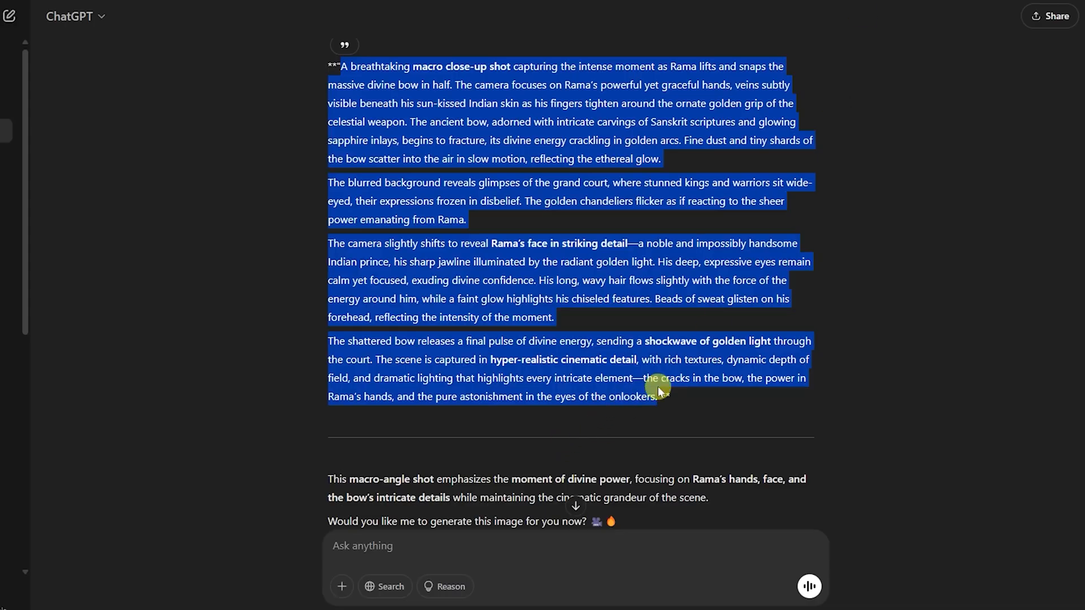
pyautogui.click(714, 356)
pyautogui.moveTo(789, 387); pyautogui.dragTo(376, 378)
pyautogui.click(524, 406)
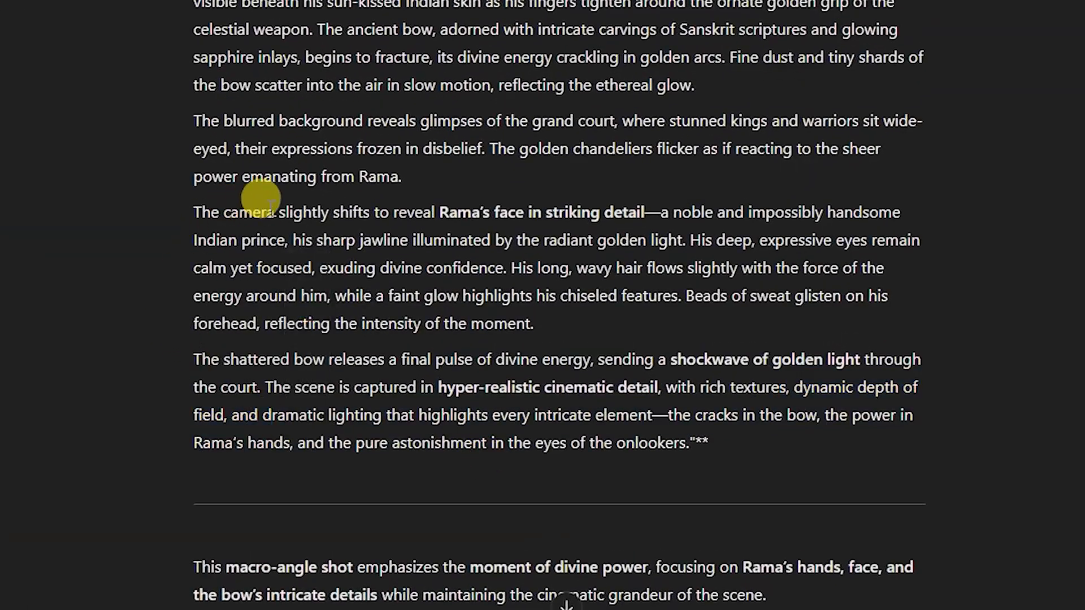
pyautogui.moveTo(193, 360); pyautogui.dragTo(456, 378)
pyautogui.click(279, 380)
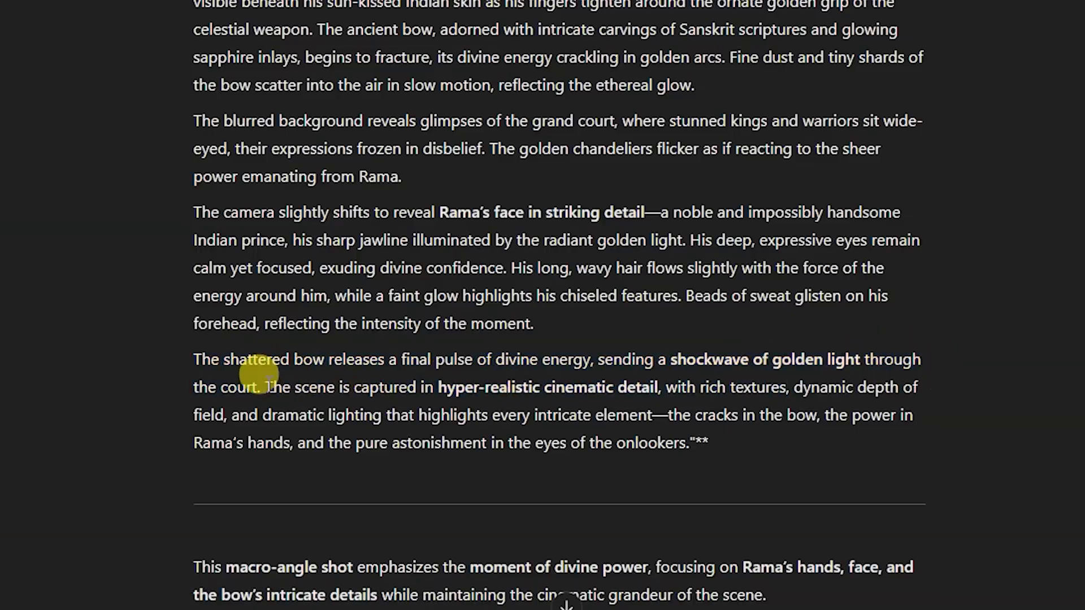
pyautogui.moveTo(263, 387); pyautogui.dragTo(686, 444)
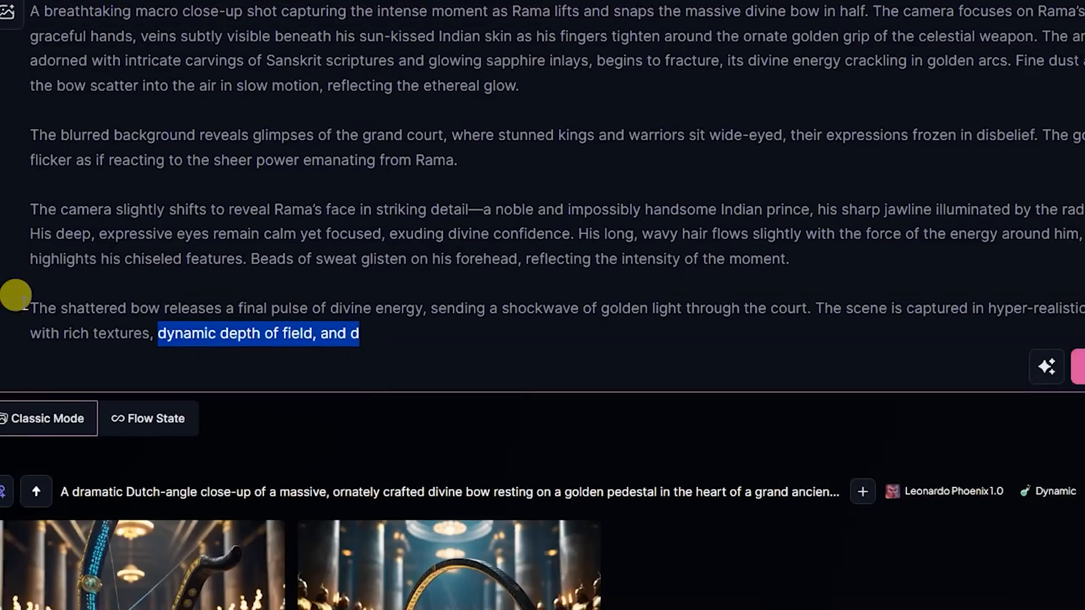
pyautogui.tripleClick(406, 322)
pyautogui.hotkey('ctrl', 'v')
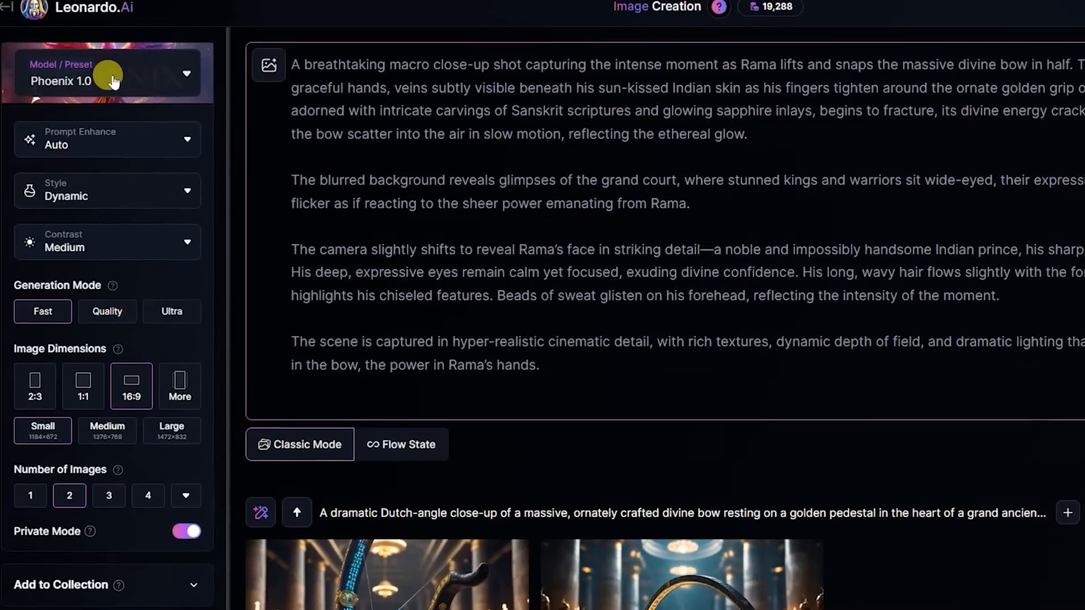
# - Select the Flux Dev model, end the macro prompt at "the power in Rama's hands." and generate the images
pyautogui.click(121, 74)
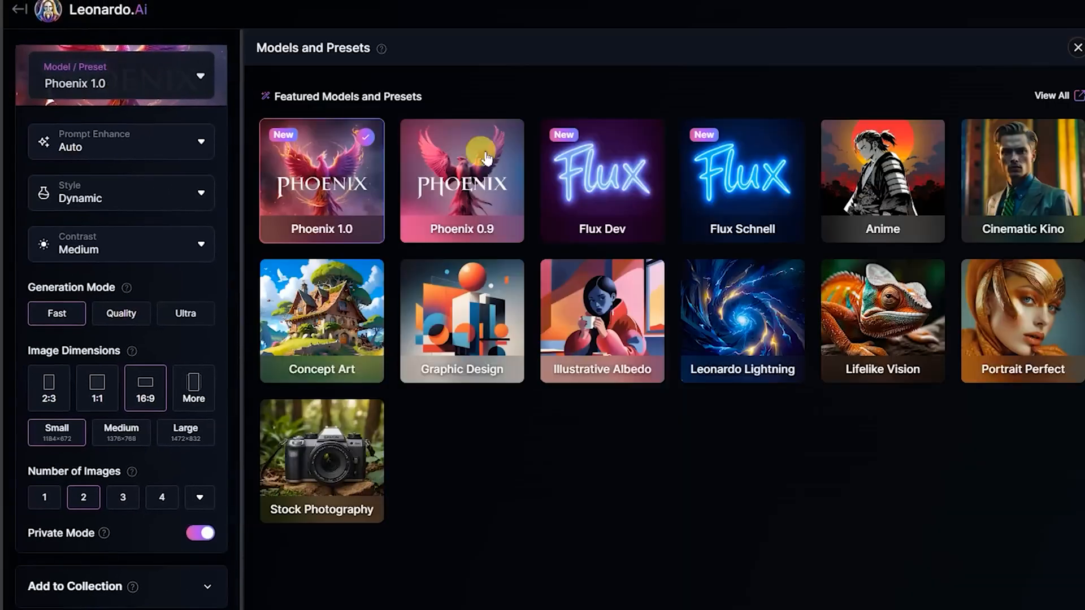
pyautogui.click(602, 175)
pyautogui.click(1081, 425)
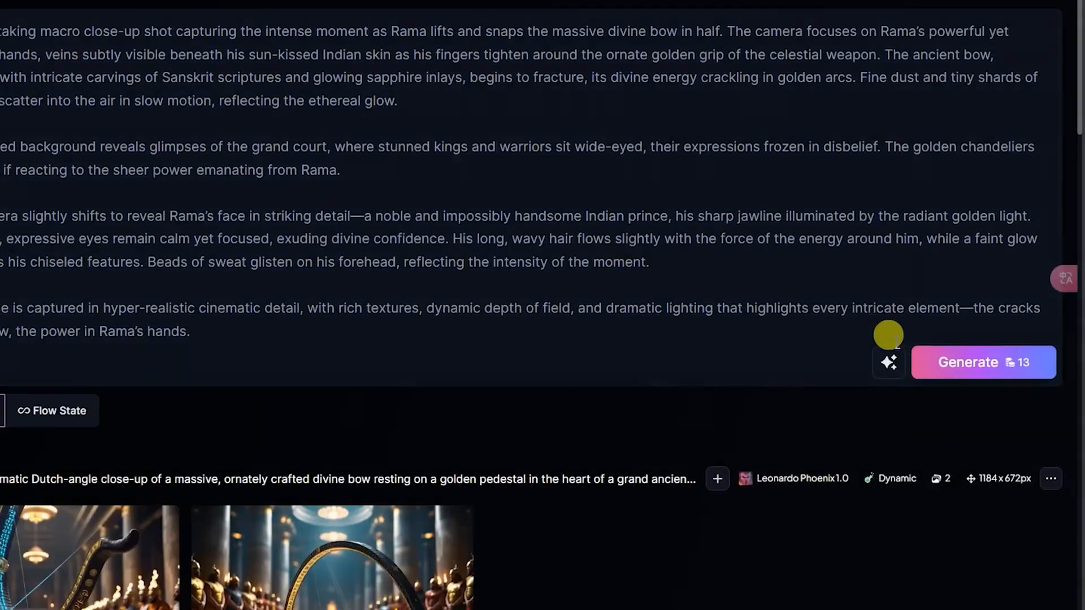
pyautogui.click(985, 362)
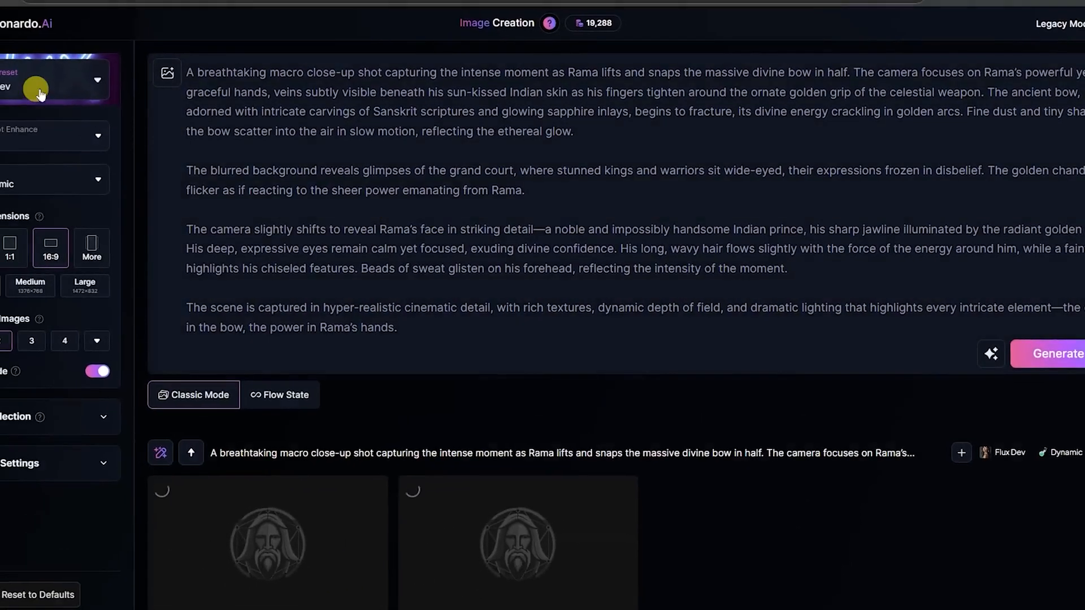
# - Switch the model back to Phoenix 1.0 and generate another set of images from the same macro prompt
pyautogui.click(37, 91)
pyautogui.click(169, 145)
pyautogui.click(1024, 504)
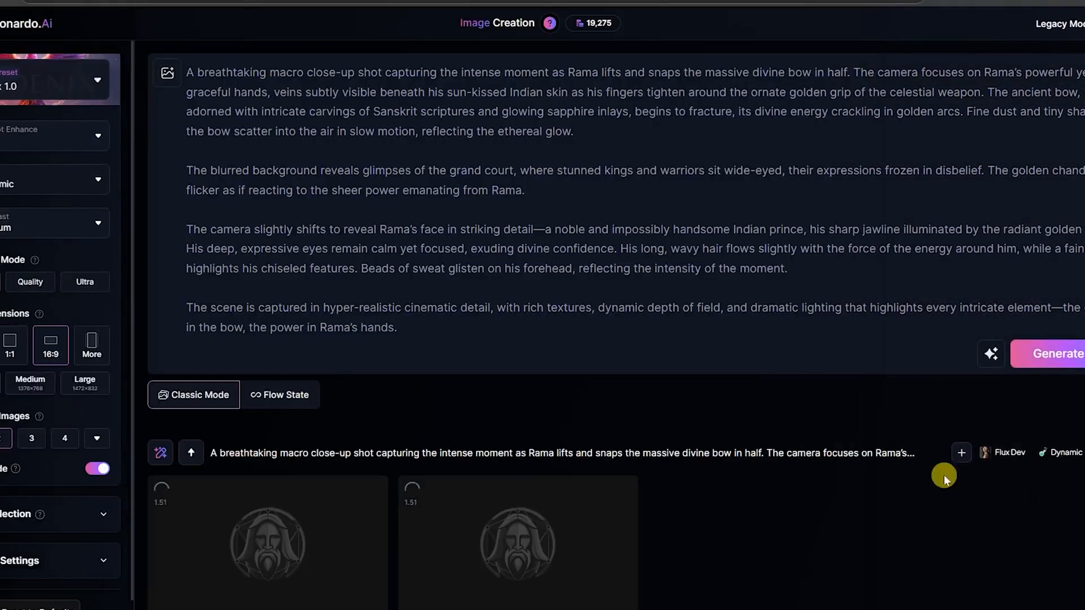
pyautogui.click(1050, 354)
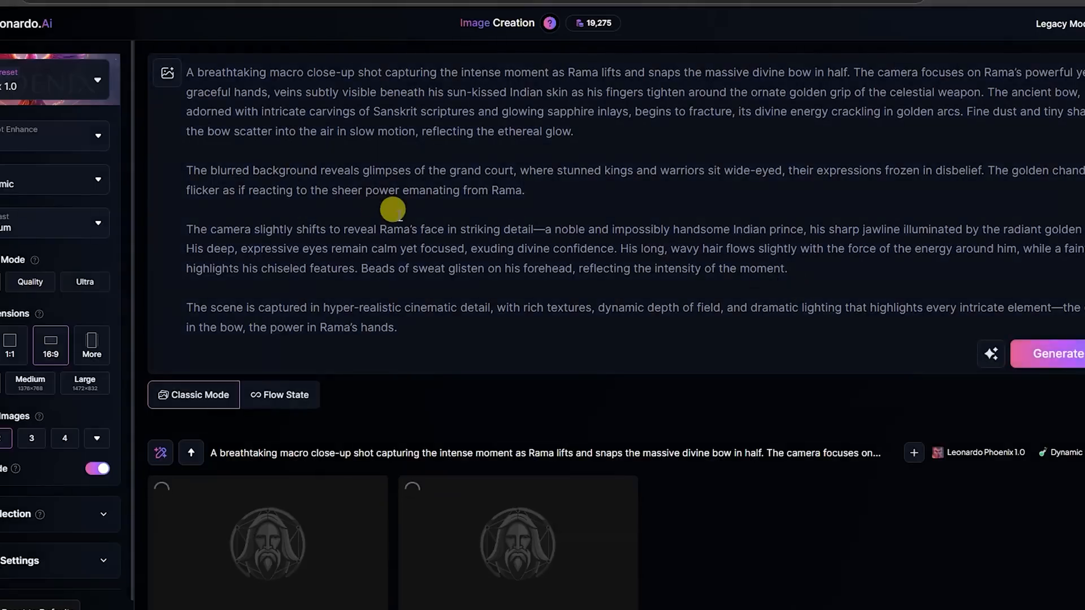
# - Examine the new Phoenix 1.0 and Flux Dev images of Rama snapping the bow at full size
pyautogui.scroll(-5, 395, 209)
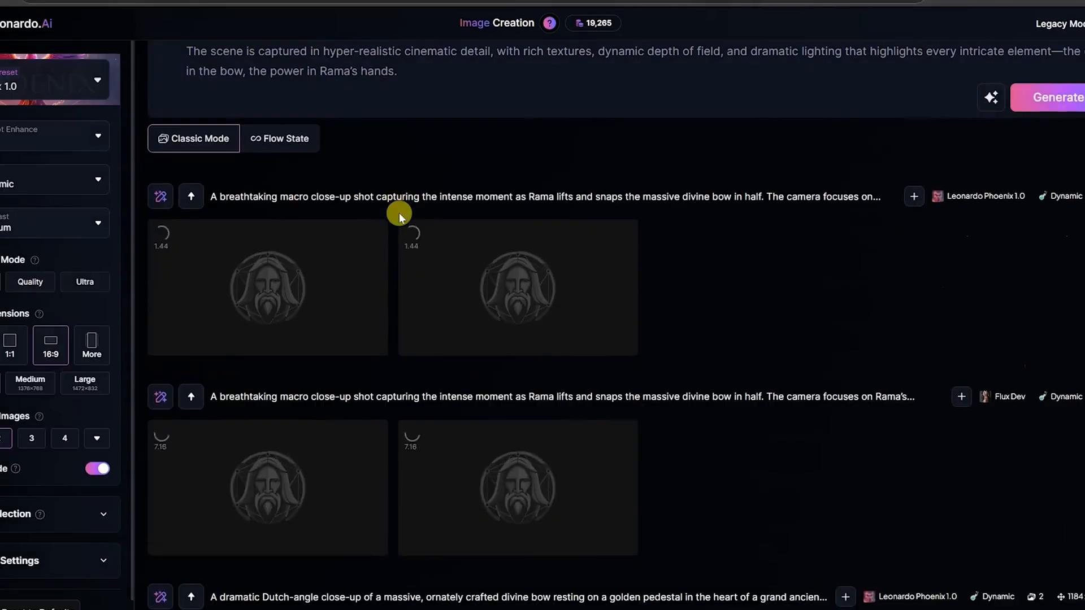
pyautogui.click(556, 327)
pyautogui.click(560, 291)
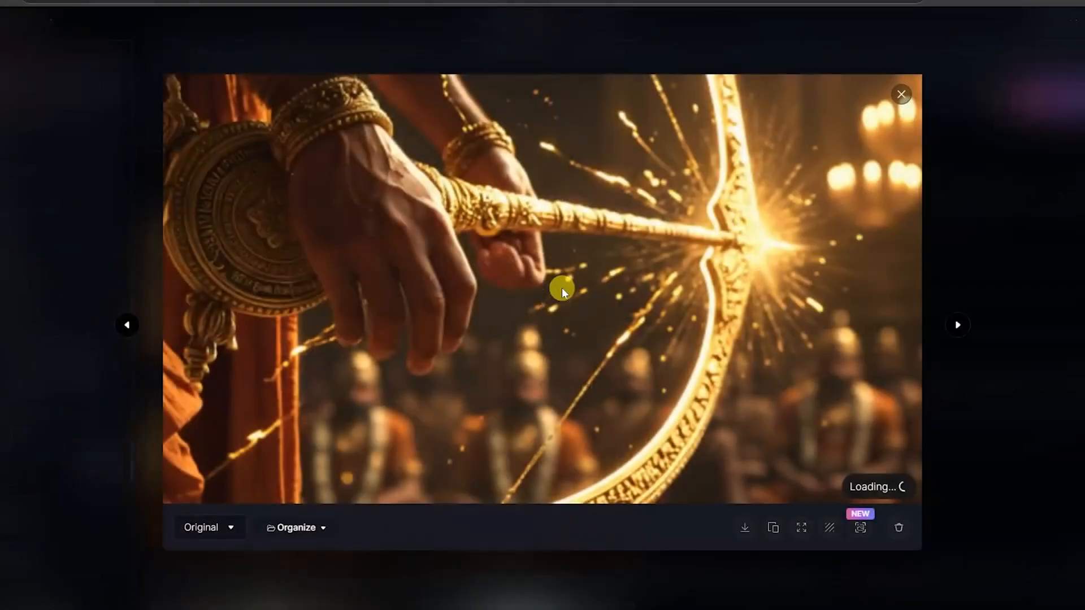
pyautogui.click(1045, 261)
pyautogui.click(223, 274)
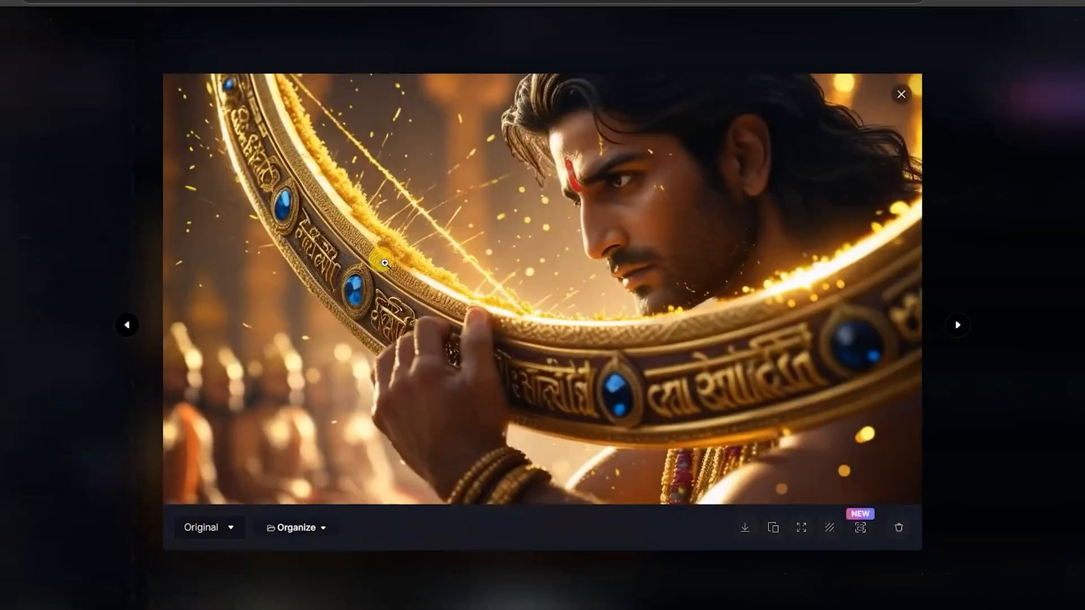
pyautogui.click(1026, 222)
pyautogui.click(317, 476)
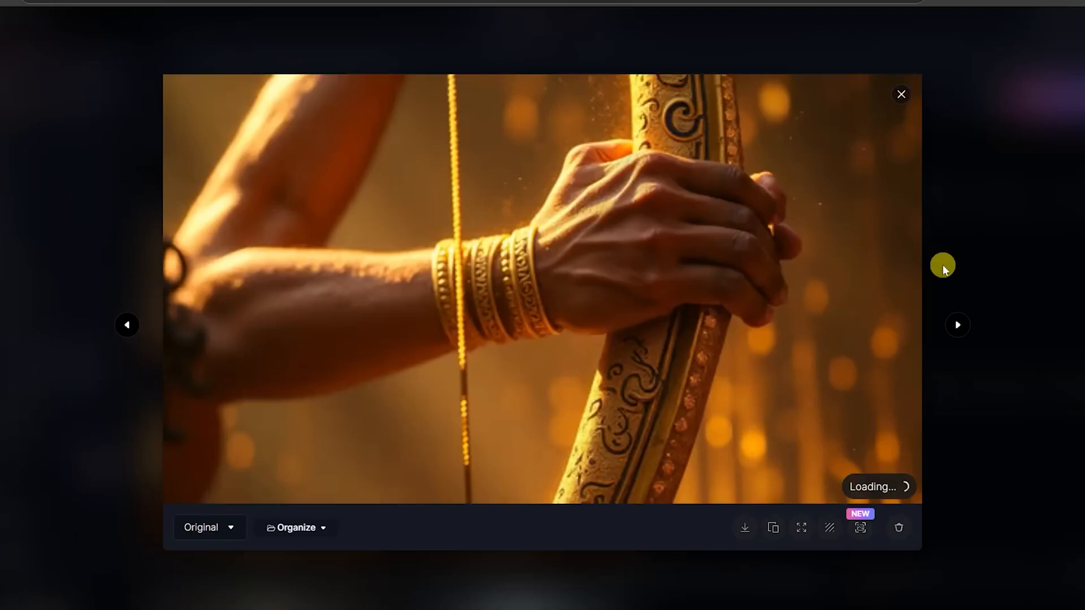
pyautogui.click(1055, 240)
# - Switch to ChatGPT, edit the bow-breaking message to ask for a "low" angle shot instead of "MACRO" and resend it
pyautogui.scroll(3, 431, 141)
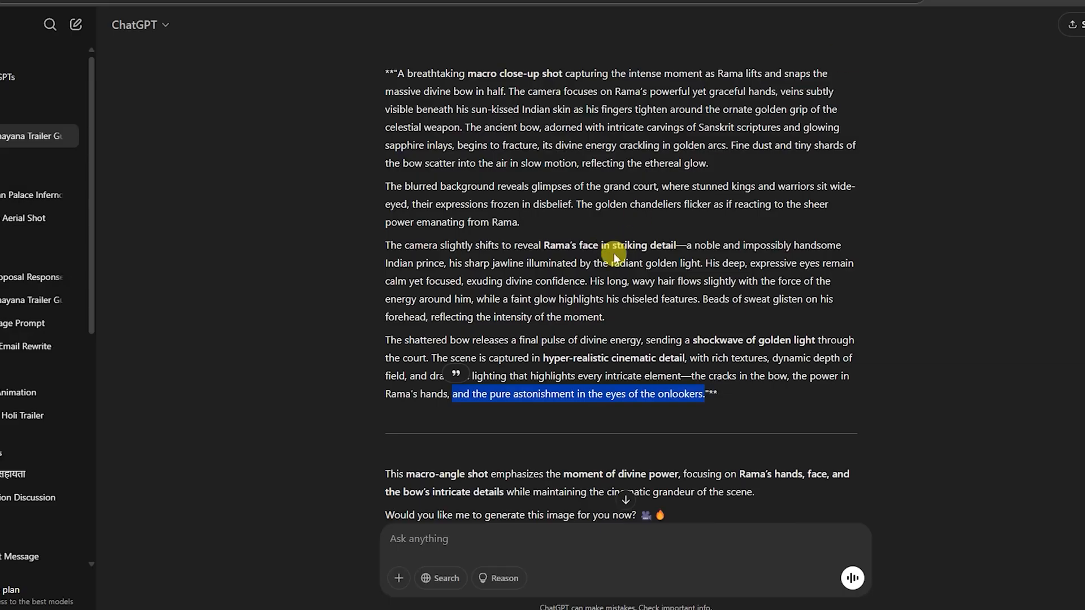
pyautogui.scroll(9, 615, 254)
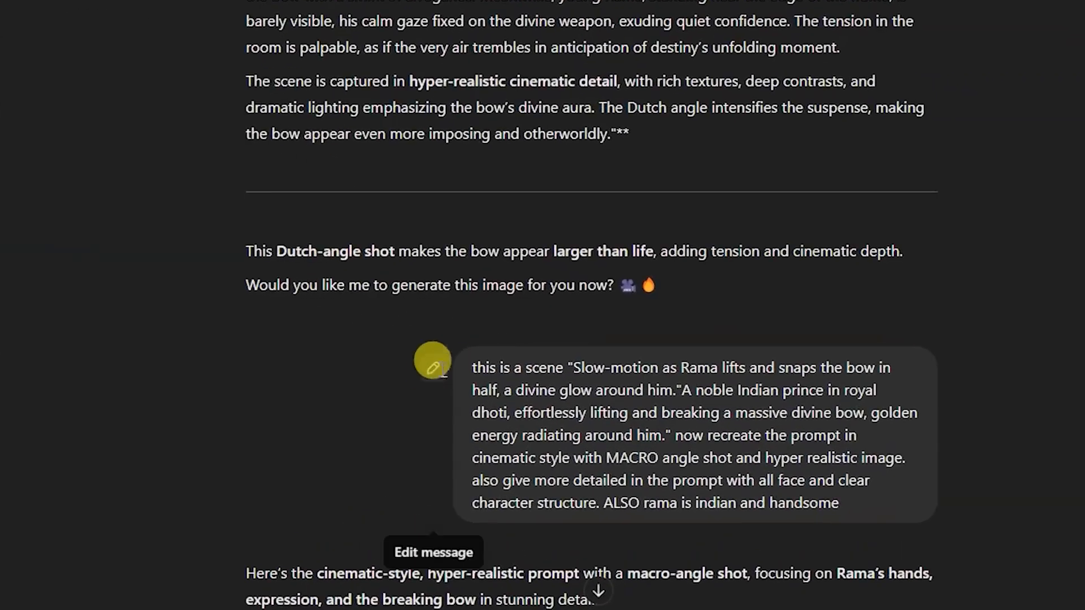
pyautogui.click(432, 367)
pyautogui.doubleClick(813, 421)
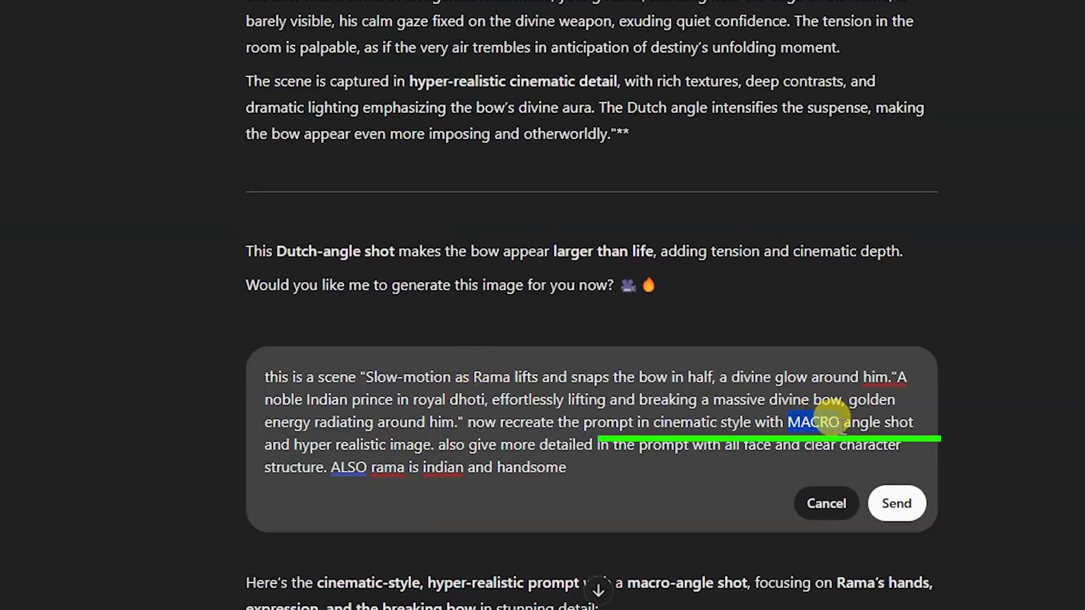
pyautogui.write('low')
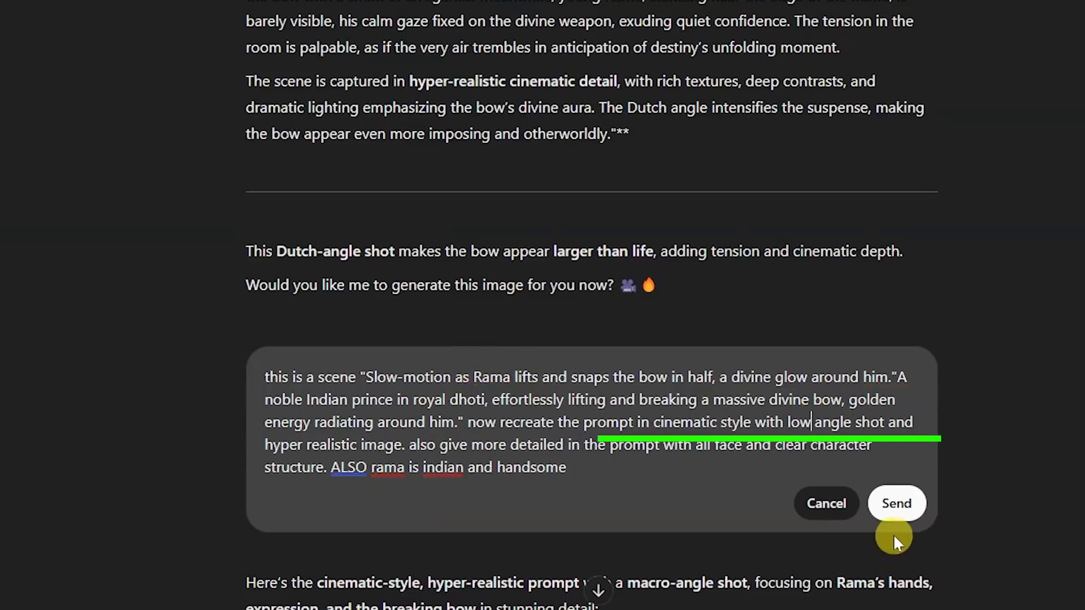
pyautogui.click(896, 503)
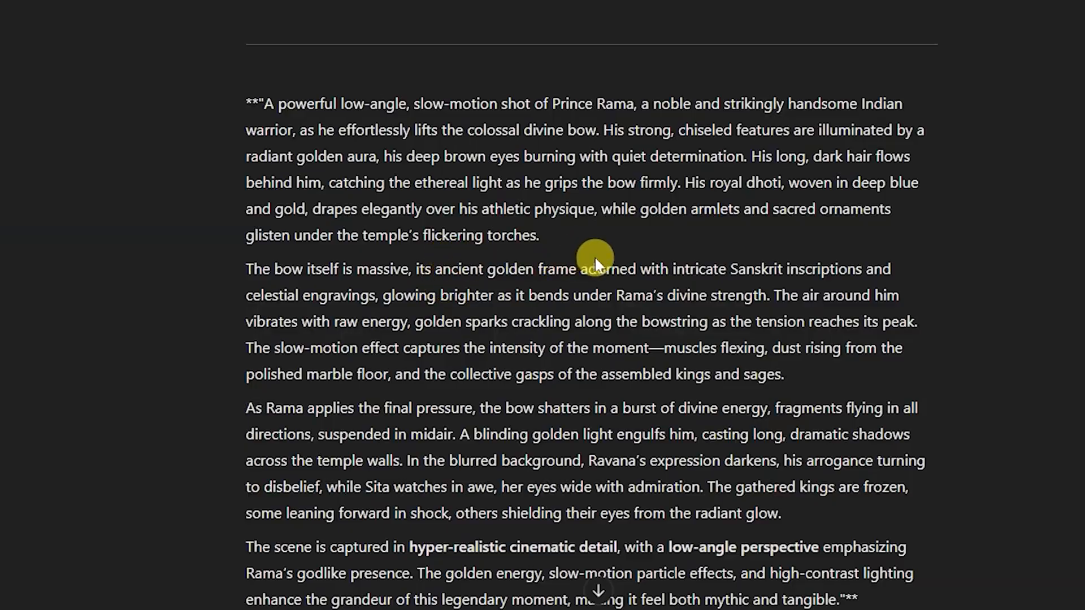
# - Replace the Leonardo.Ai prompt with ChatGPT's low-angle Prince Rama prompt, ending at "this legendary moment.", and generate the images
pyautogui.moveTo(657, 270); pyautogui.dragTo(377, 308)
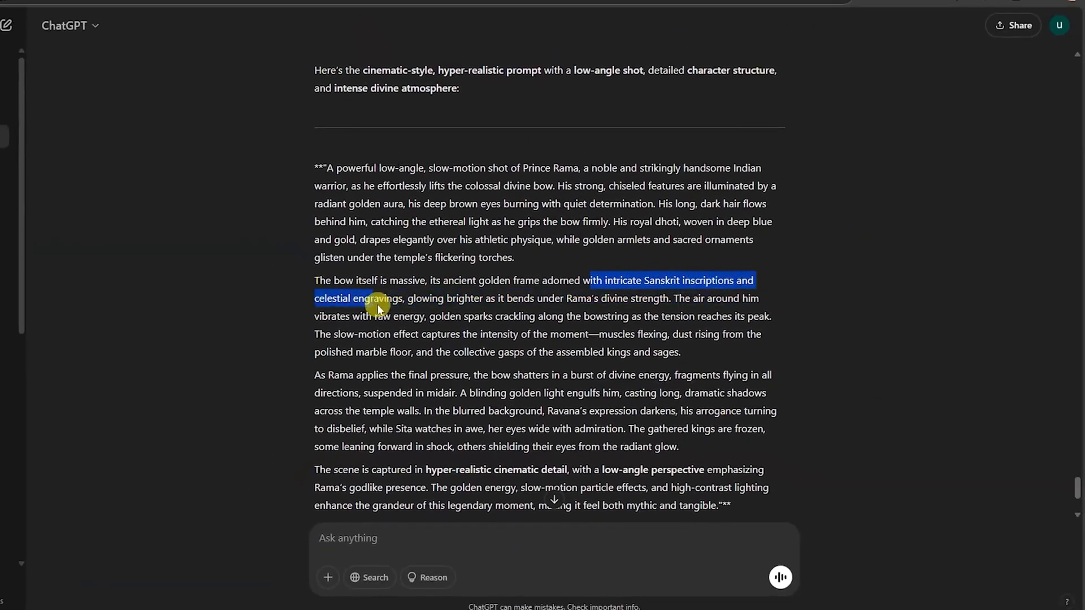
pyautogui.moveTo(502, 295); pyautogui.dragTo(526, 308)
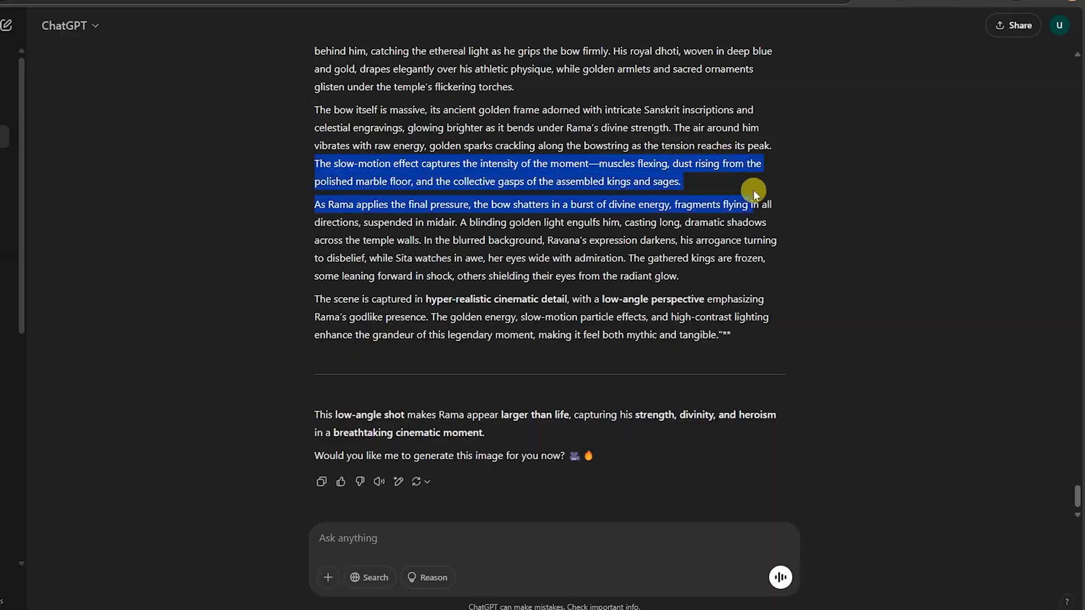
pyautogui.moveTo(755, 197); pyautogui.dragTo(756, 350)
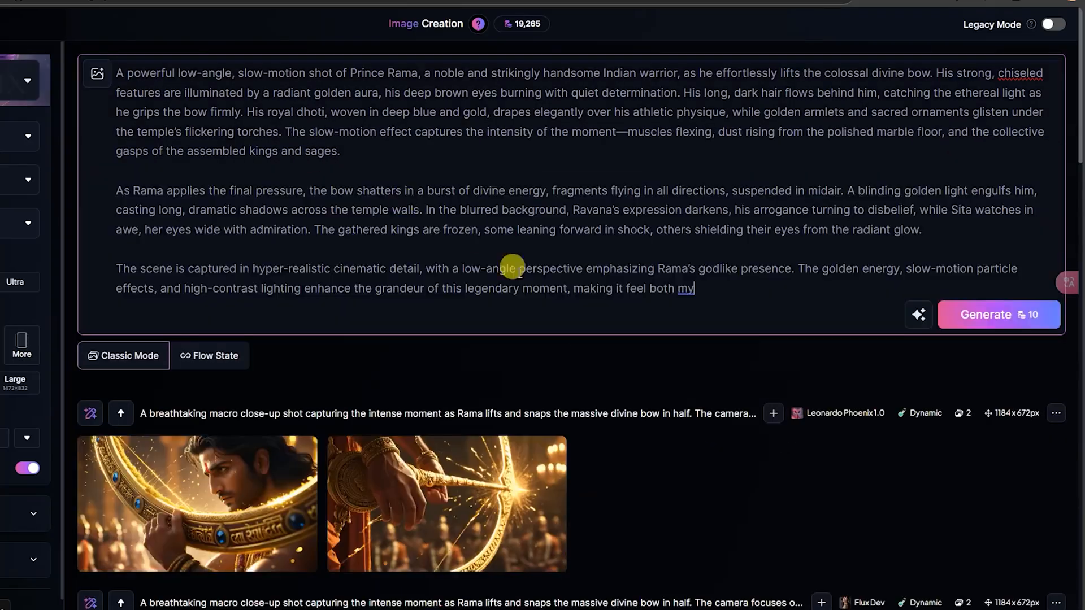
pyautogui.click(968, 312)
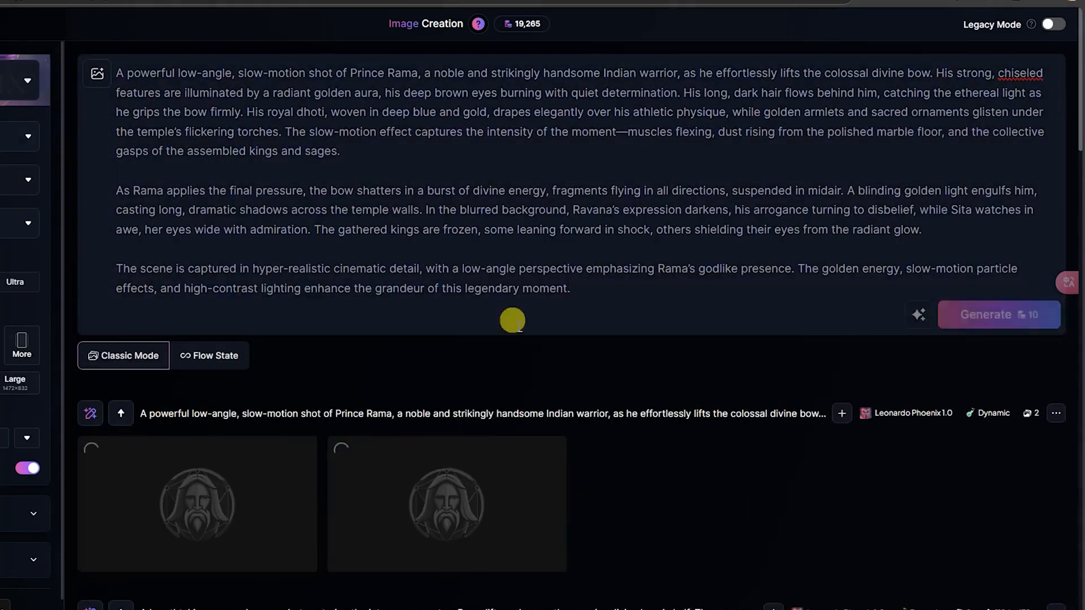
# - View both low-angle Phoenix 1.0 images of Rama with the bow at full size
pyautogui.scroll(-2, 372, 418)
pyautogui.click(226, 458)
pyautogui.click(256, 421)
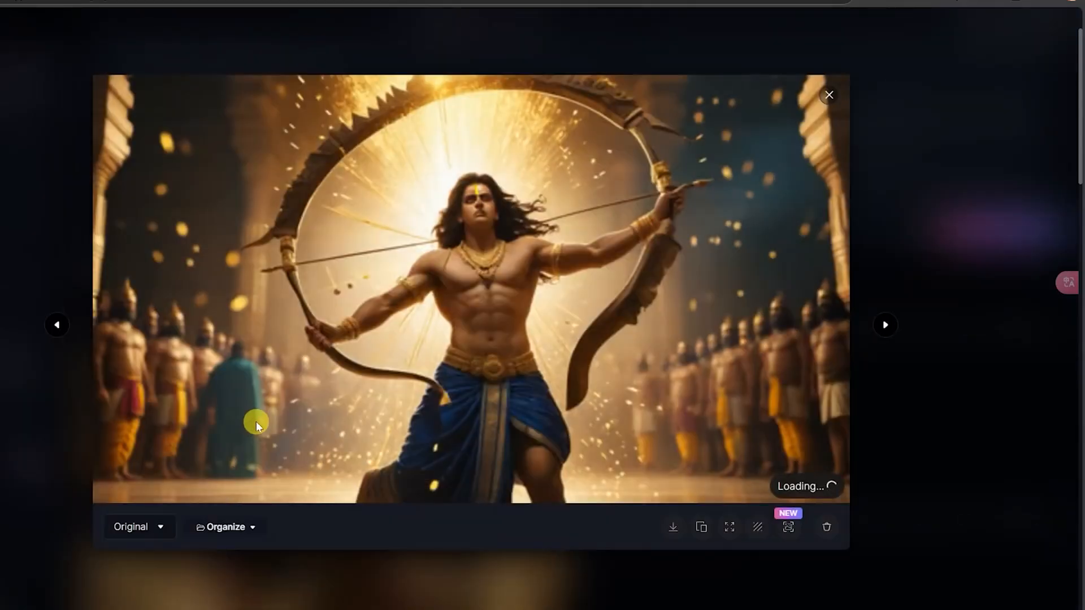
pyautogui.click(950, 235)
pyautogui.click(574, 412)
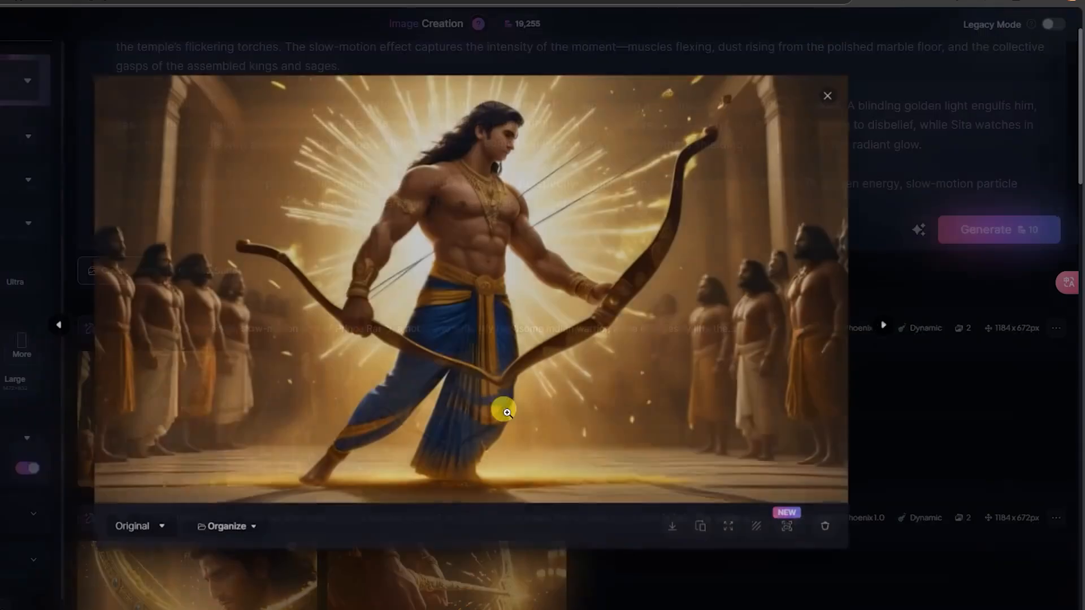
pyautogui.click(954, 231)
# - Select the Flux Dev model and generate images from the low-angle Prince Rama prompt
pyautogui.click(28, 80)
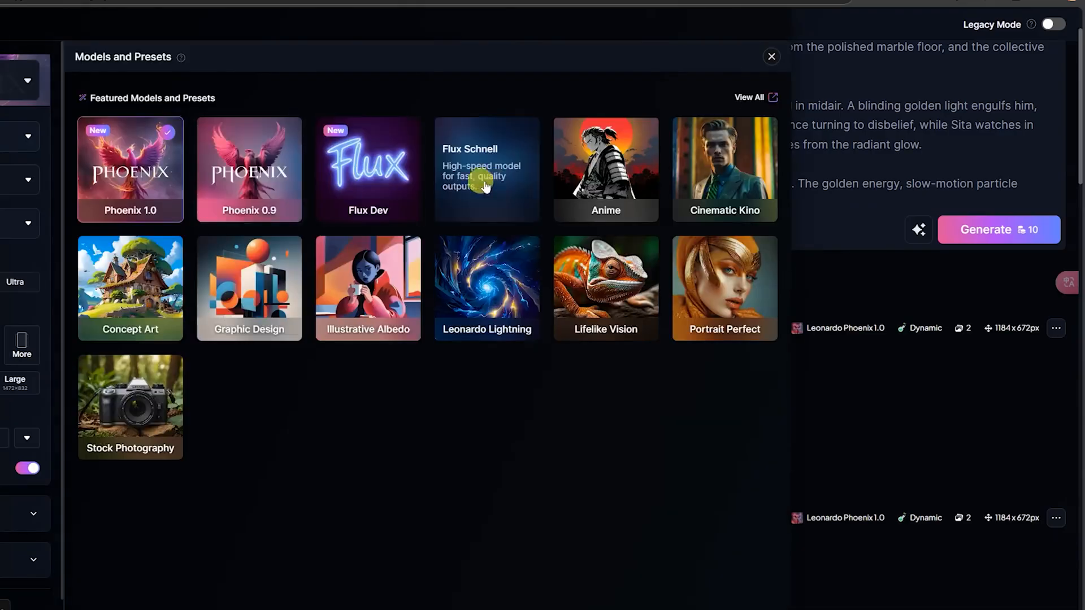
pyautogui.click(395, 180)
pyautogui.click(1006, 229)
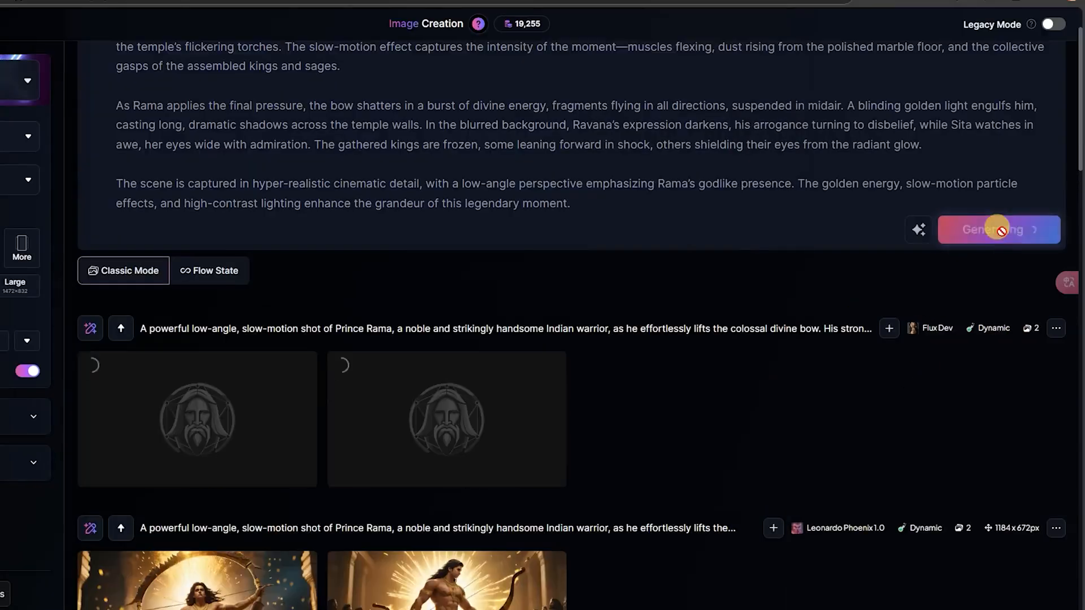
# - Inspect the low-angle Flux Dev image of Rama holding the bow and compare it with the earlier results
pyautogui.scroll(-3, 266, 486)
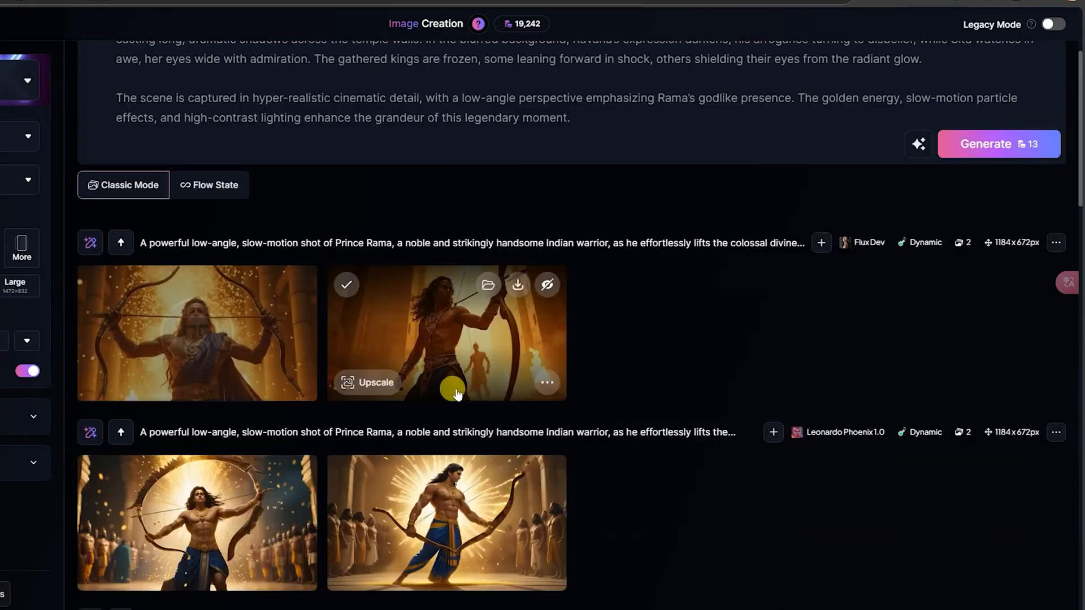
pyautogui.click(239, 328)
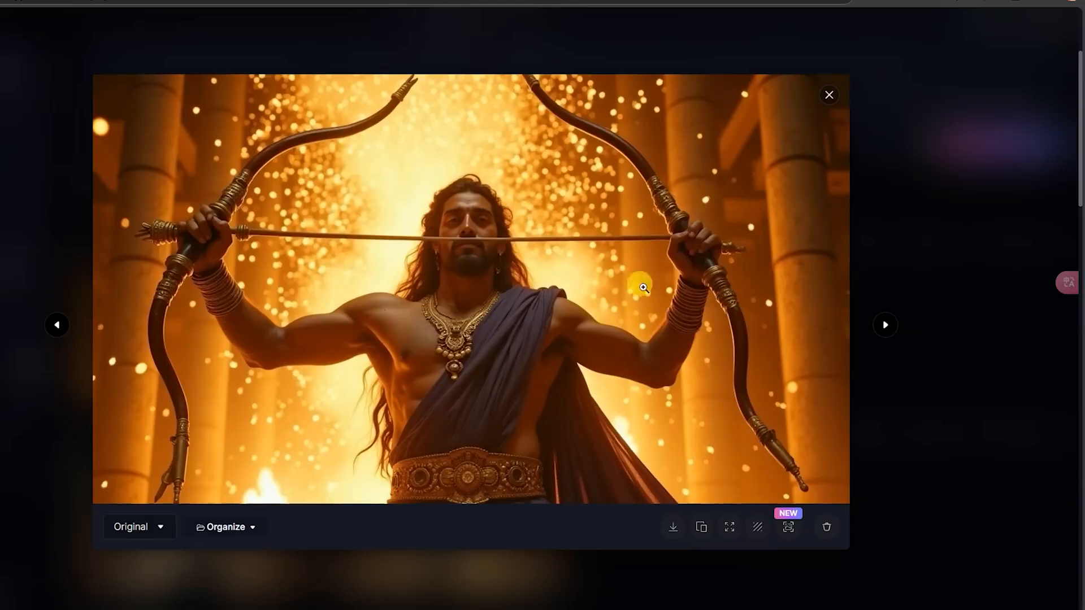
pyautogui.click(961, 246)
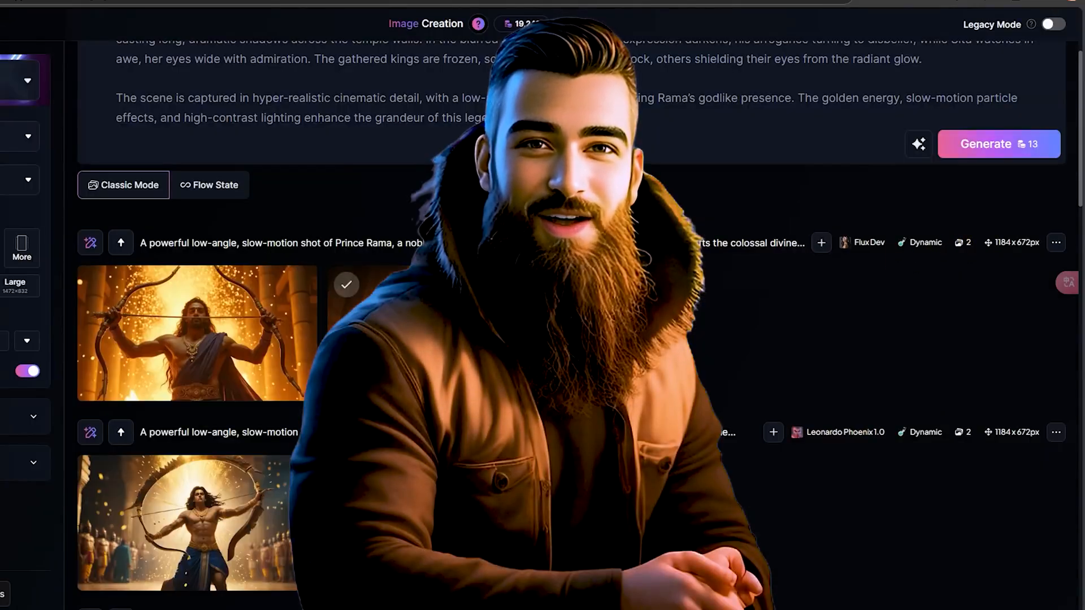
pyautogui.scroll(-5, 346, 283)
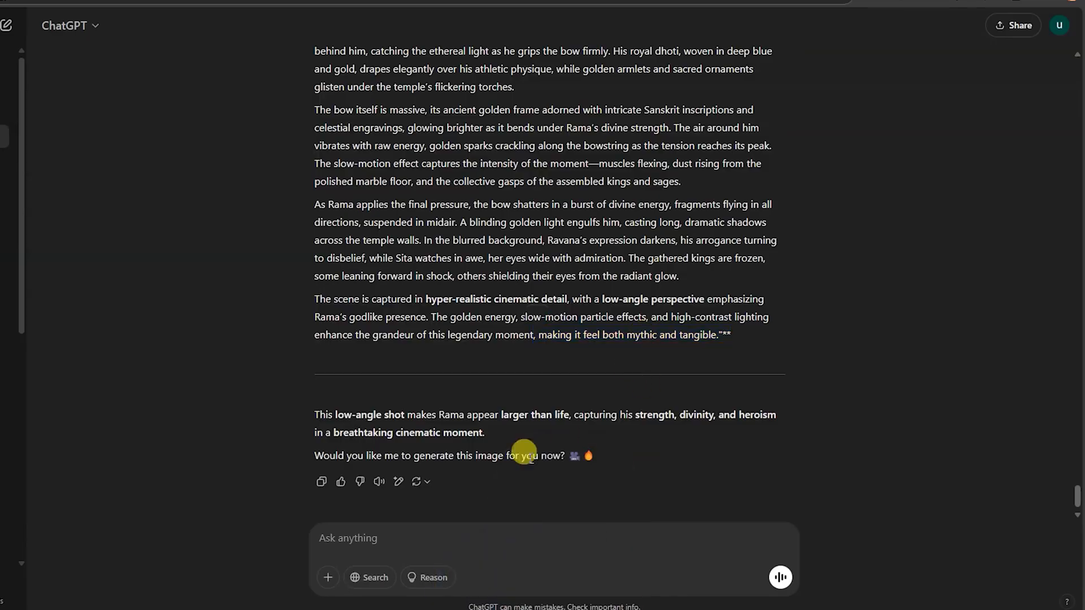
# - In ChatGPT's low-angle message, delete "in half," from the scene and insert "and this is a prompt" before the quoted prince prompt
pyautogui.scroll(4, 371, 166)
pyautogui.scroll(3, 371, 166)
pyautogui.click(446, 152)
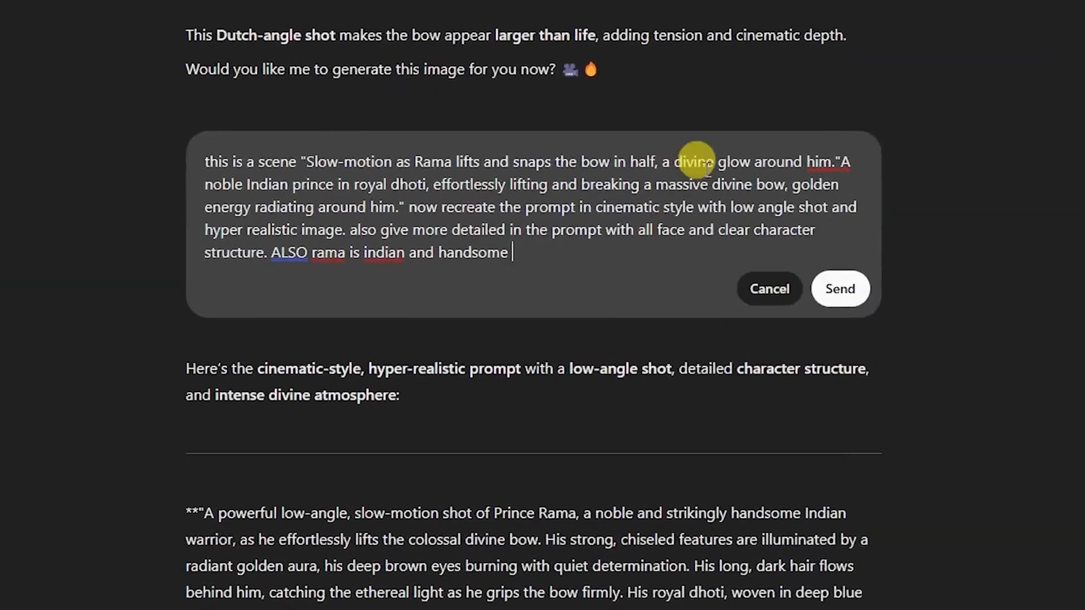
pyautogui.doubleClick(640, 148)
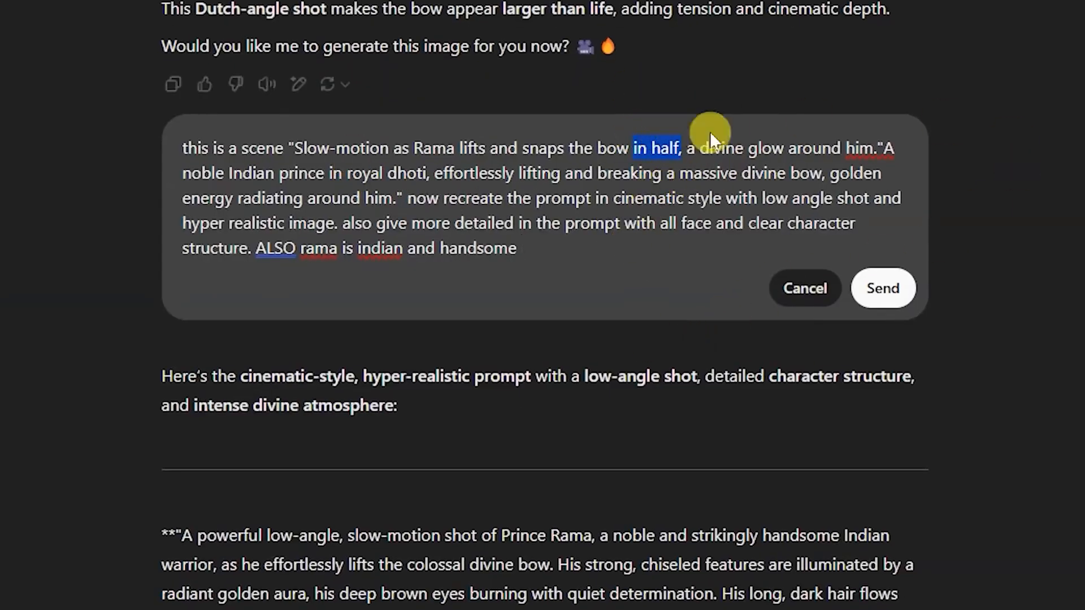
pyautogui.press('BackSpace')
pyautogui.press('BackSpace')
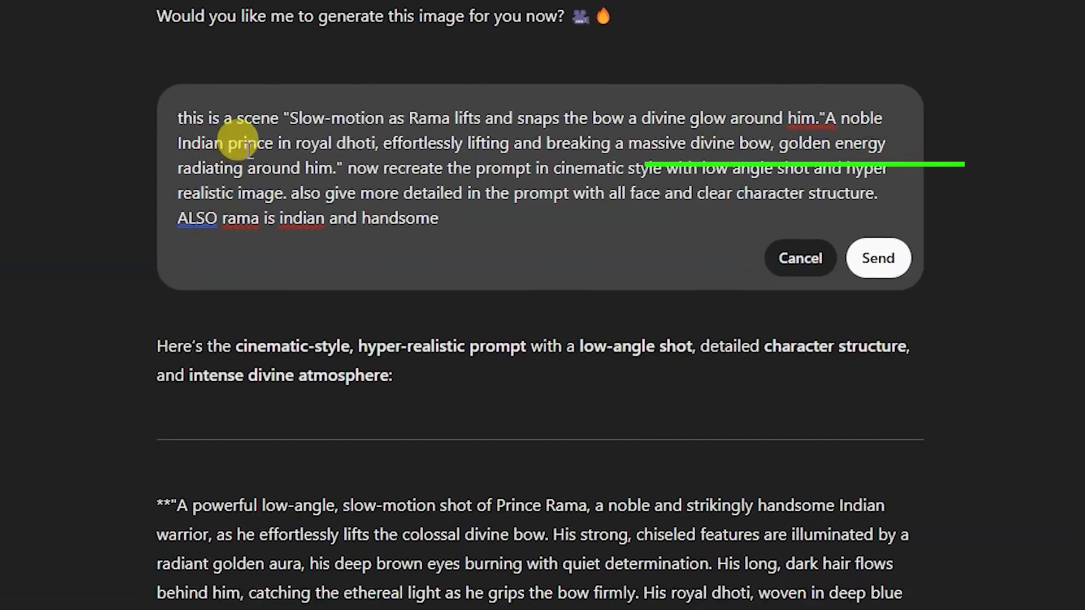
pyautogui.write('" and this is a ')
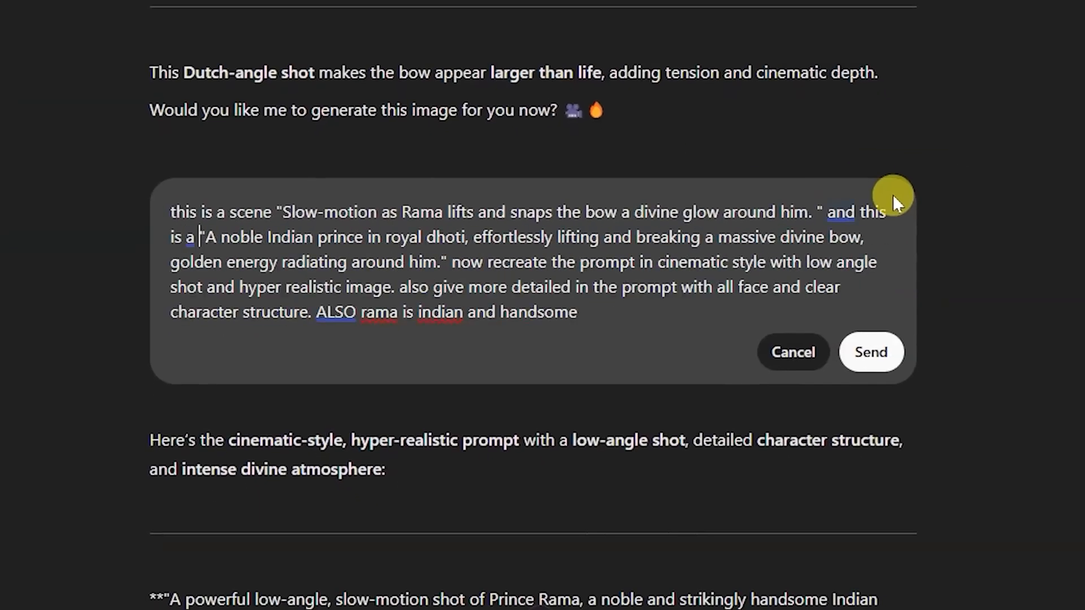
pyautogui.write('prompt')
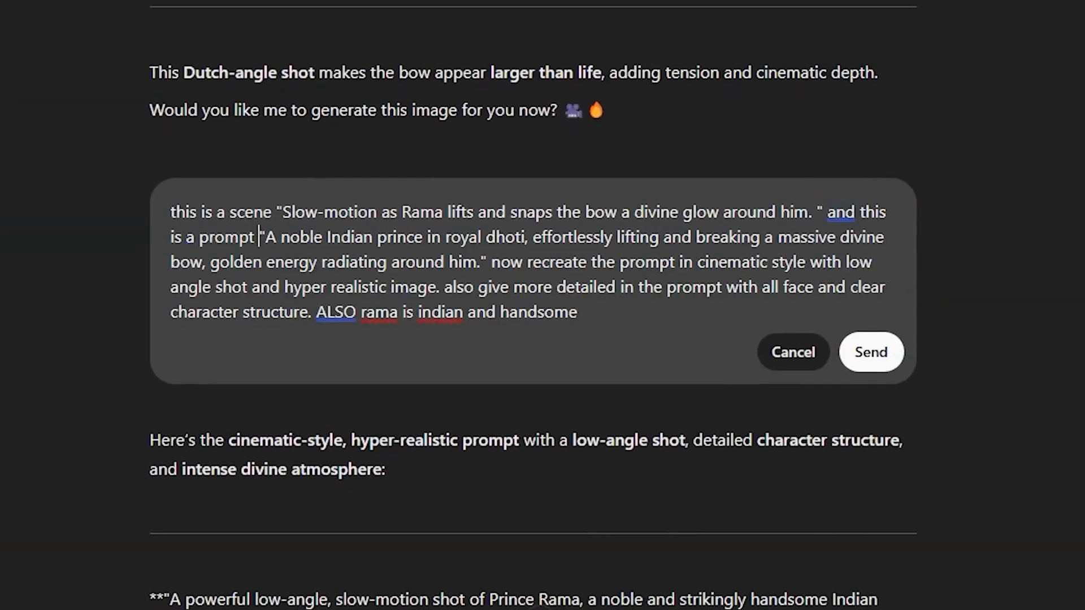
# - Remove "and breaking" from the prince prompt and correct the last sentence to "Also, rama is Indian and handsome"
pyautogui.moveTo(263, 237); pyautogui.dragTo(878, 237)
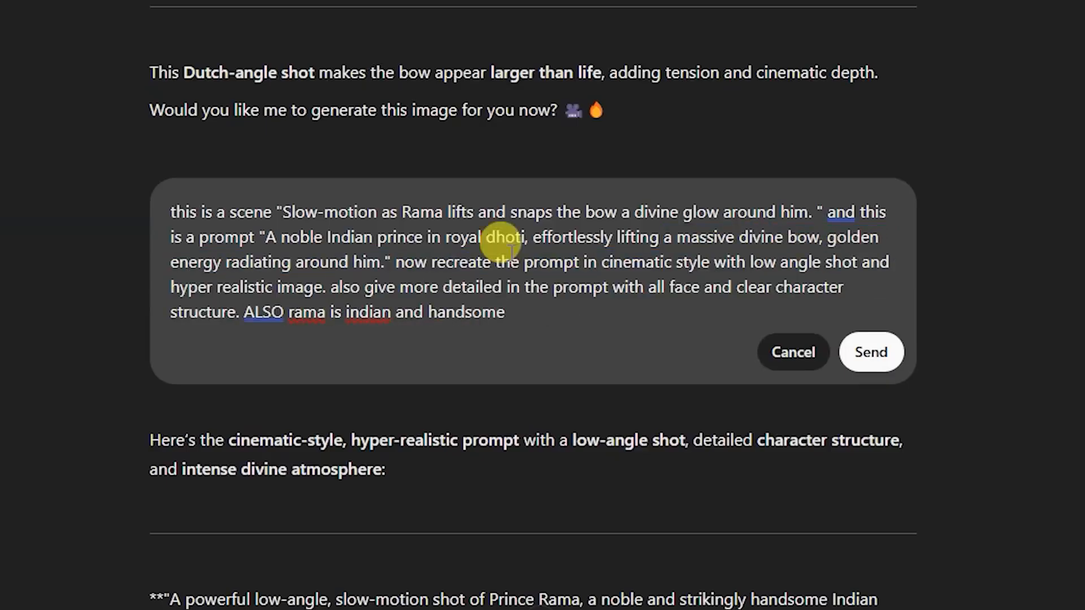
pyautogui.moveTo(261, 311)
pyautogui.click(279, 395)
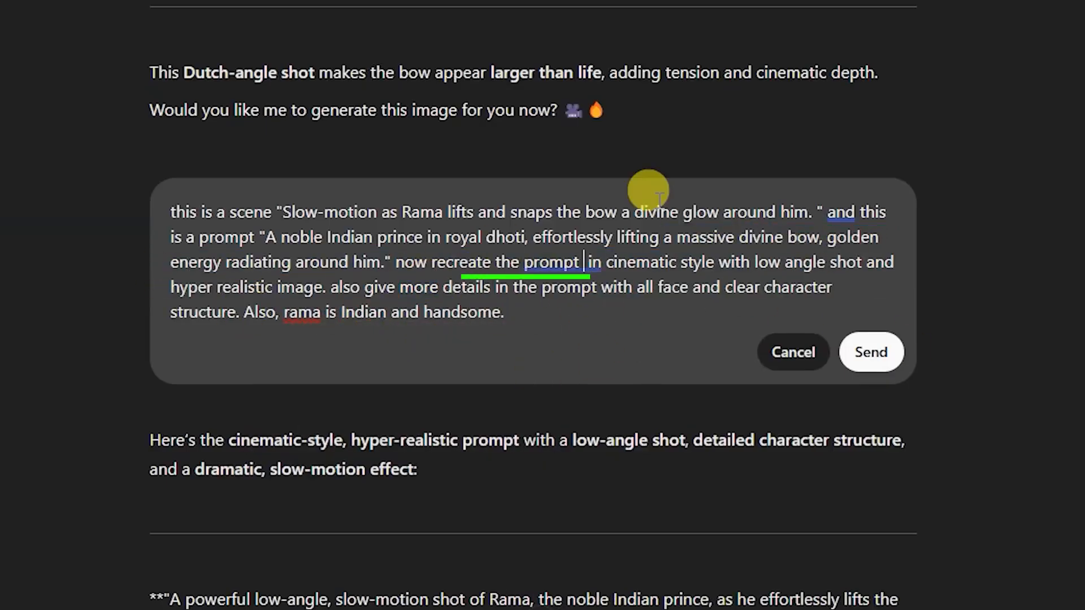
# - Insert "to create image" after "now recreate the prompt", send the message and read through the new low-angle prompt
pyautogui.write('t')
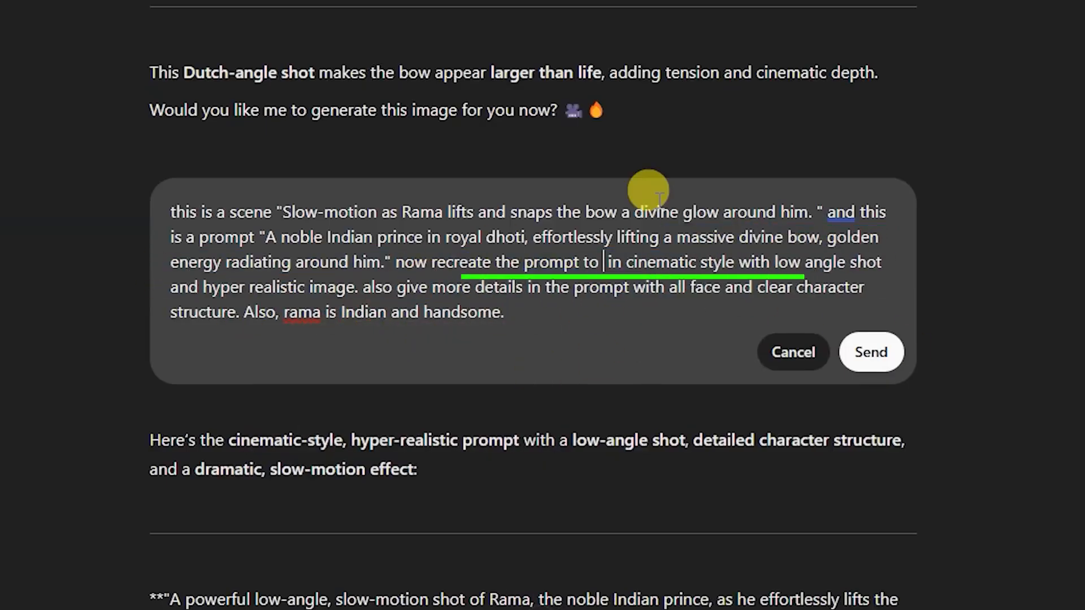
pyautogui.write('o create image')
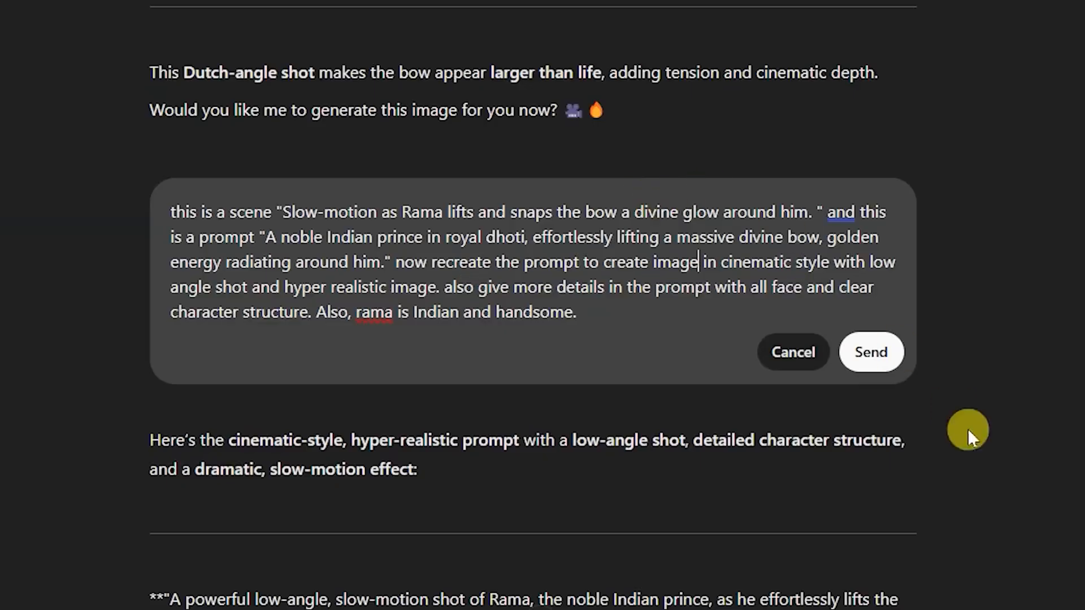
pyautogui.click(853, 349)
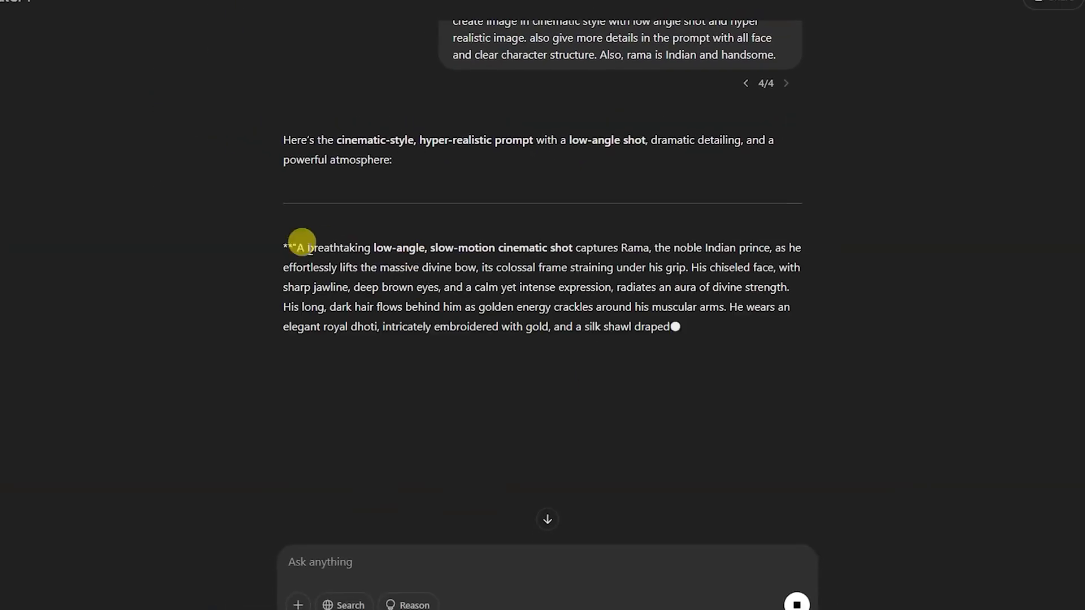
pyautogui.scroll(-3, 416, 387)
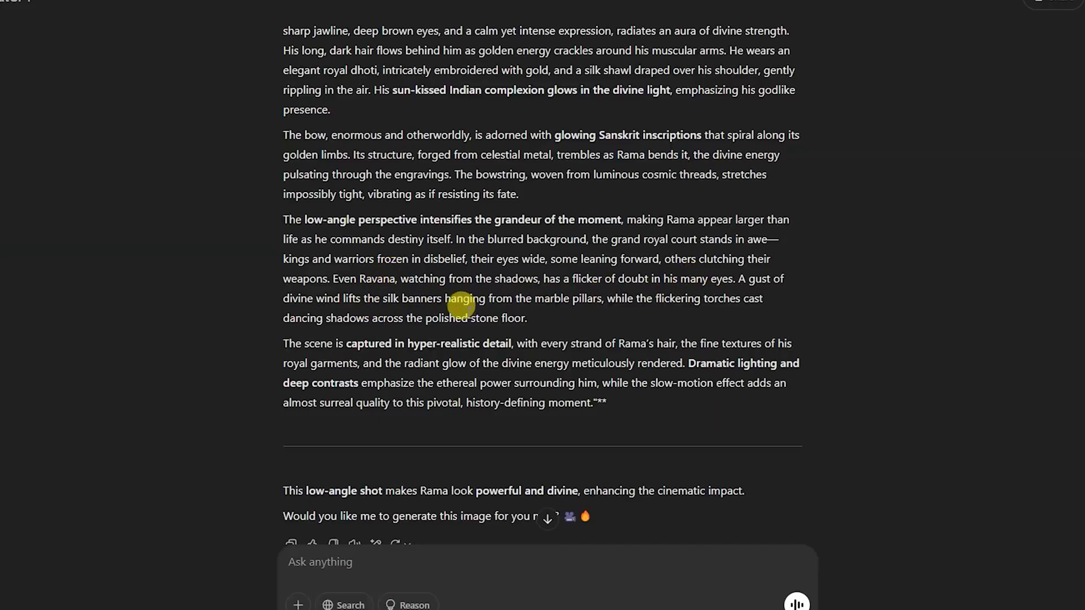
# - Send ChatGPT the message "hame bow uthane vale scene or break krne vale scene dono ke liye alag alag prompt chahiye"
pyautogui.scroll(-1, 660, 334)
pyautogui.click(724, 574)
pyautogui.write('hame')
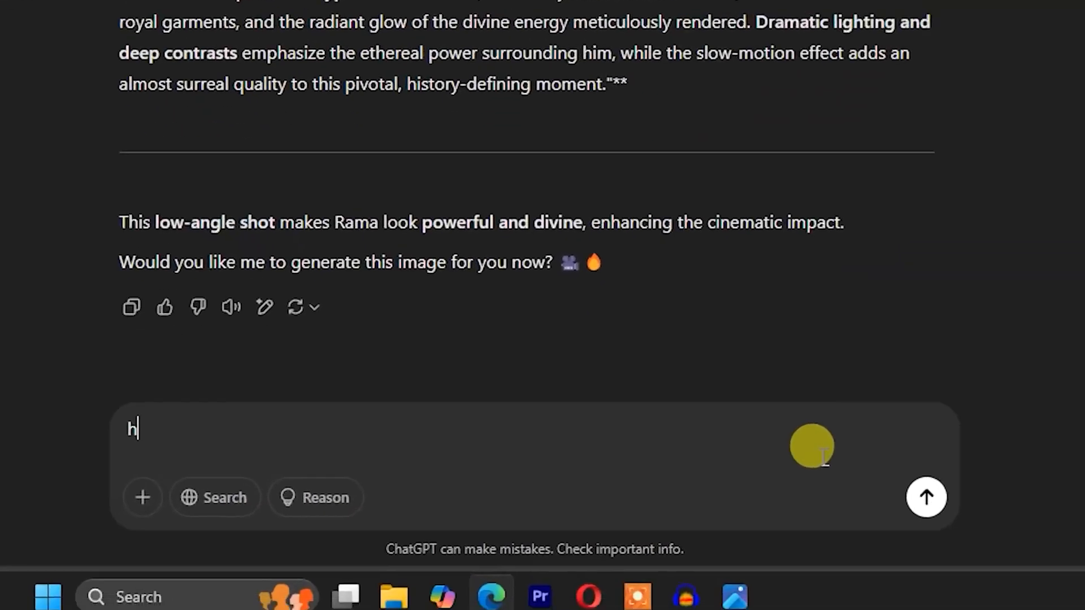
pyautogui.write(' bow uthane val')
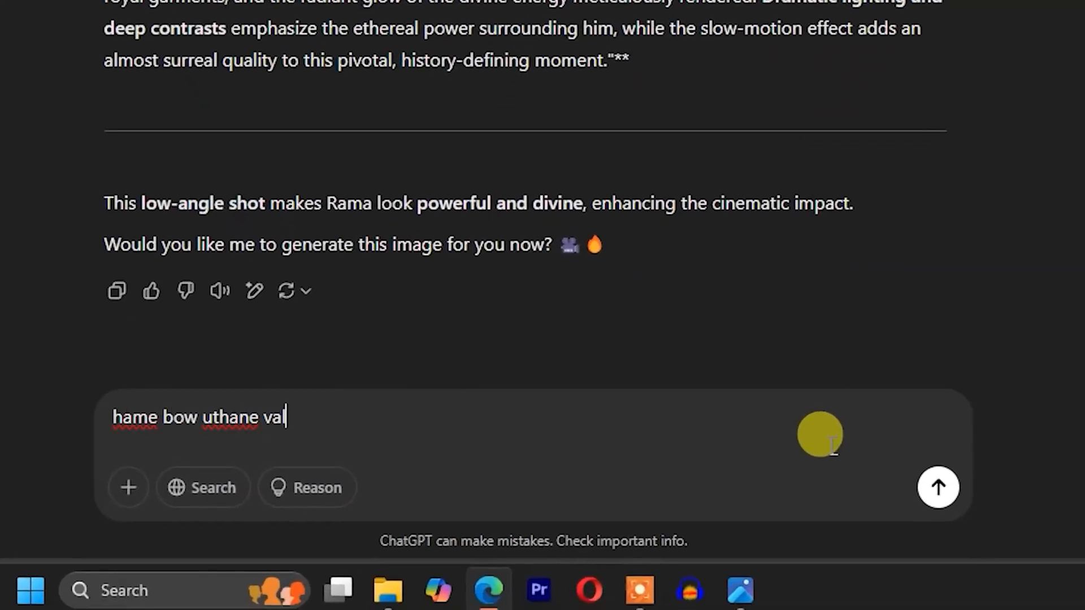
pyautogui.write('e scene or break krne vale scene dono ke liye alag alag prompt chashiye')
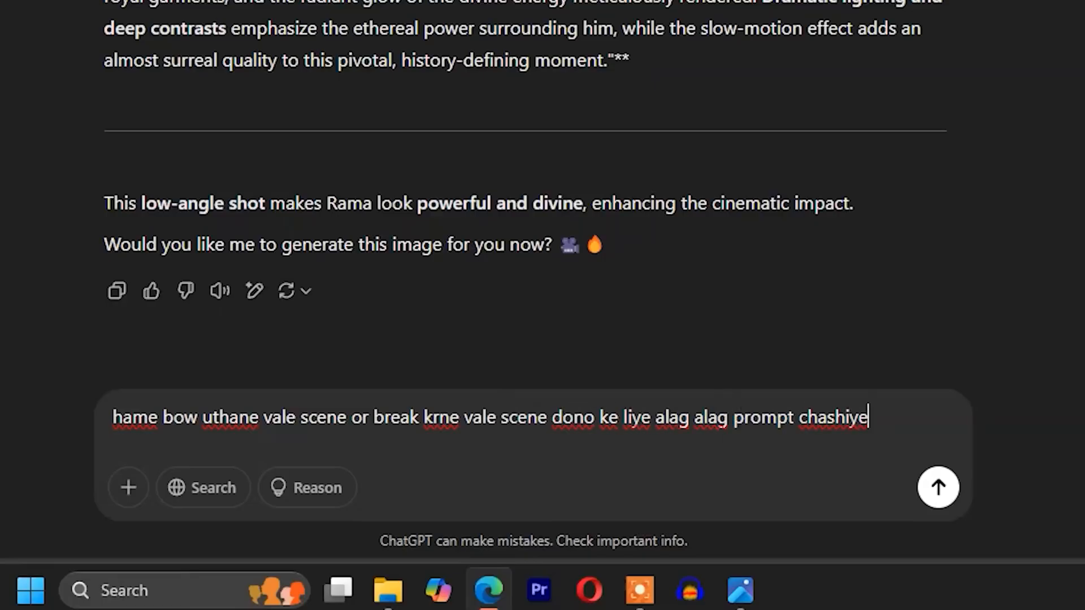
pyautogui.click(834, 418)
pyautogui.click(831, 418)
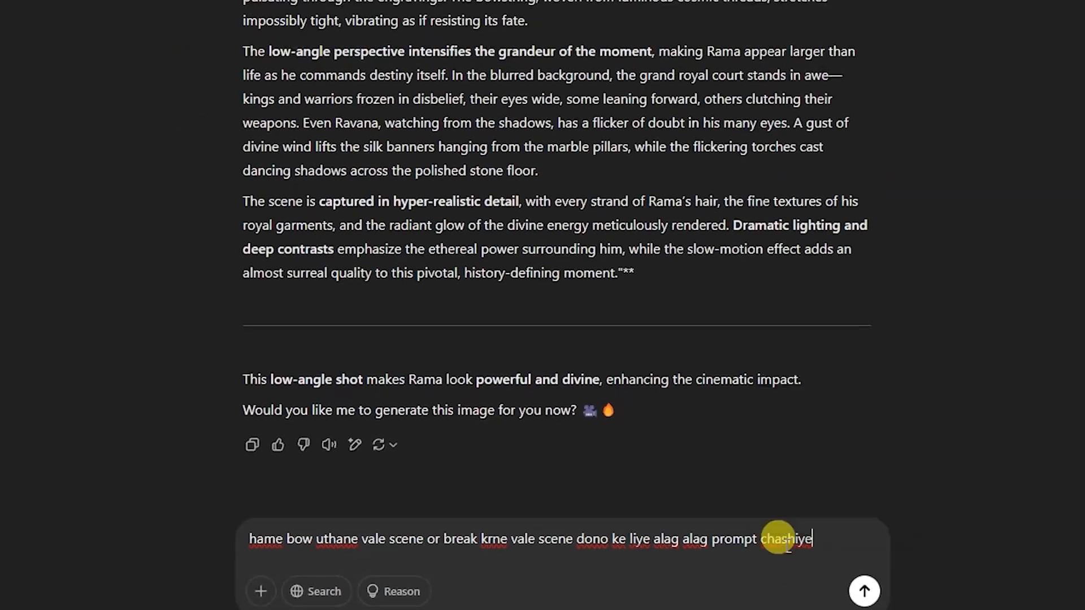
pyautogui.press('BackSpace')
pyautogui.press('Return')
# - Copy ChatGPT's "Rama Lifting the Bow" prompt into Leonardo.Ai in place of the old prompt and generate images with Flux Dev
pyautogui.scroll(-5, 536, 339)
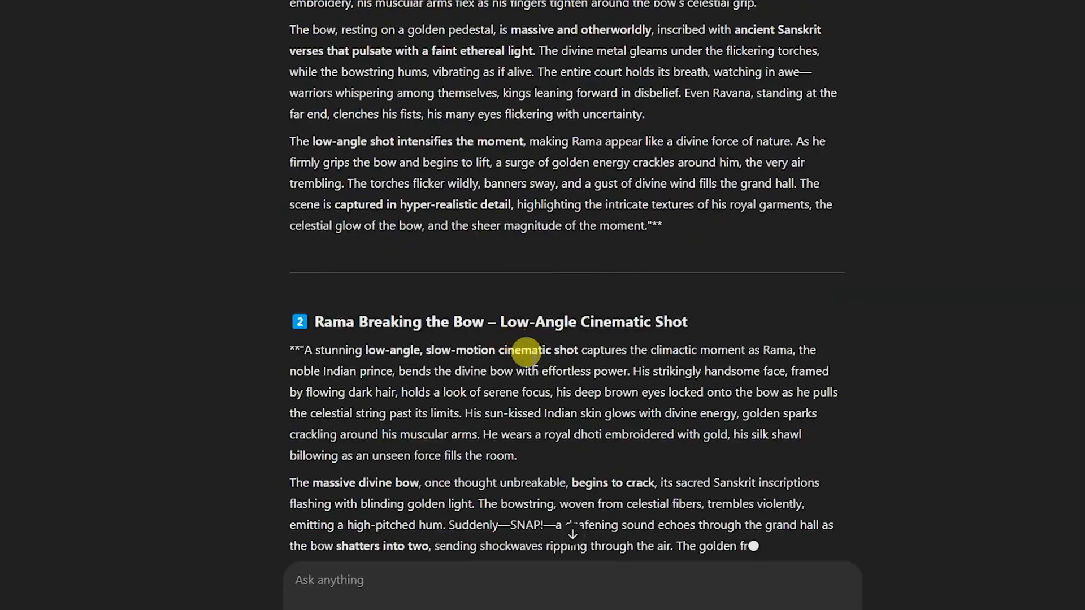
pyautogui.scroll(5, 543, 368)
pyautogui.scroll(-3, 588, 418)
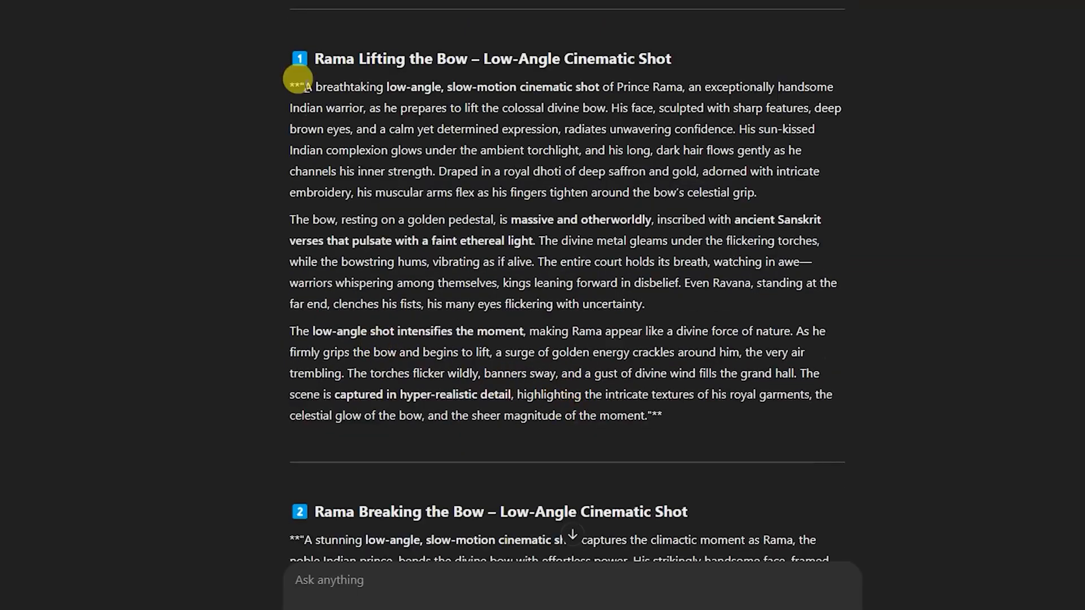
pyautogui.moveTo(304, 86); pyautogui.dragTo(640, 406)
pyautogui.click(673, 367)
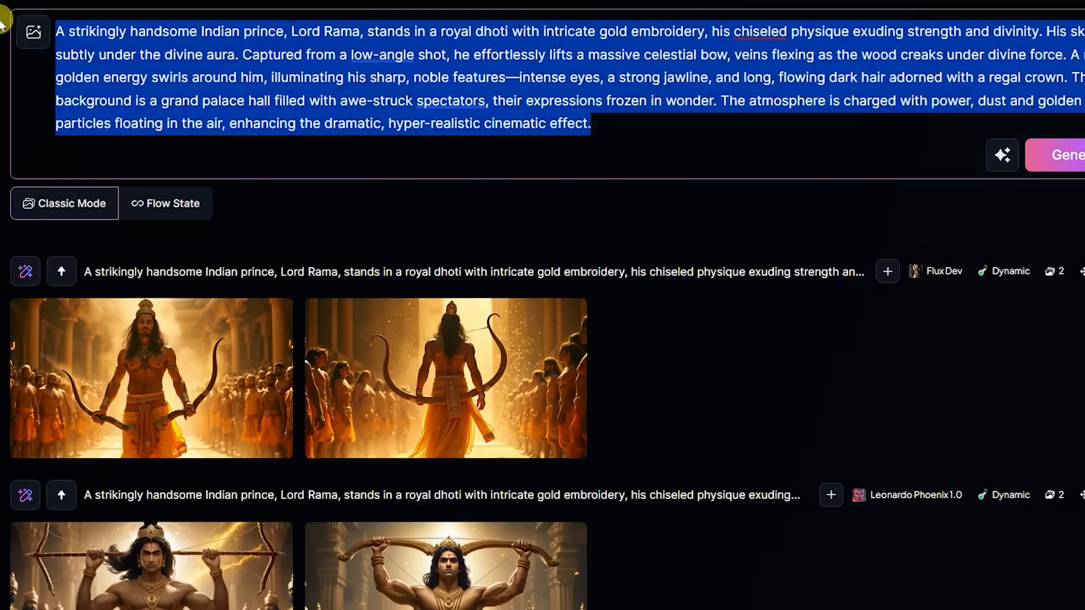
pyautogui.hotkey('ctrl', 'v')
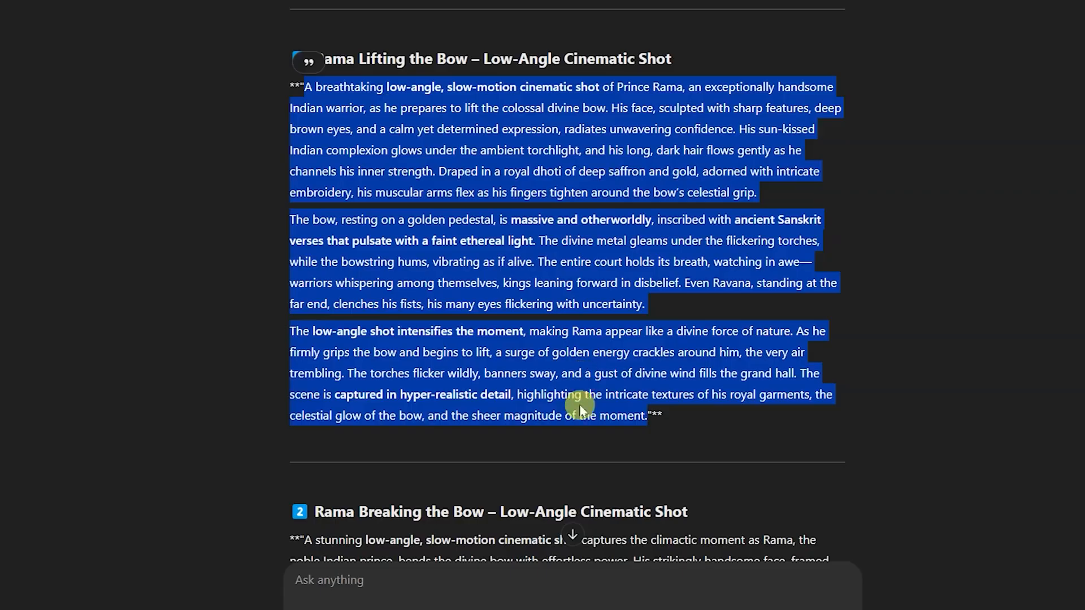
pyautogui.click(457, 416)
pyautogui.moveTo(383, 416); pyautogui.dragTo(661, 416)
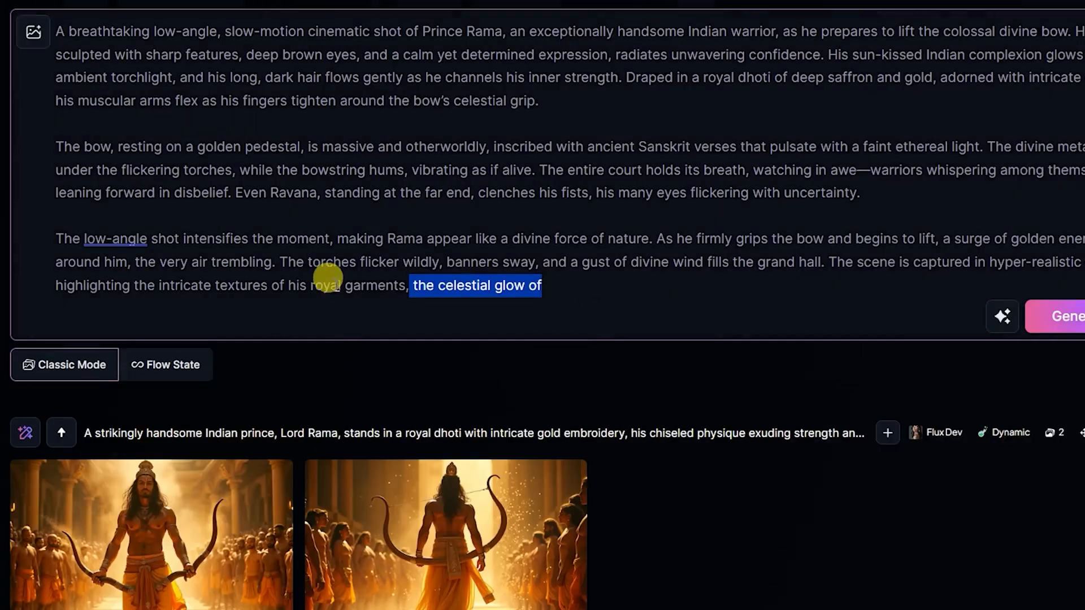
pyautogui.press('BackSpace')
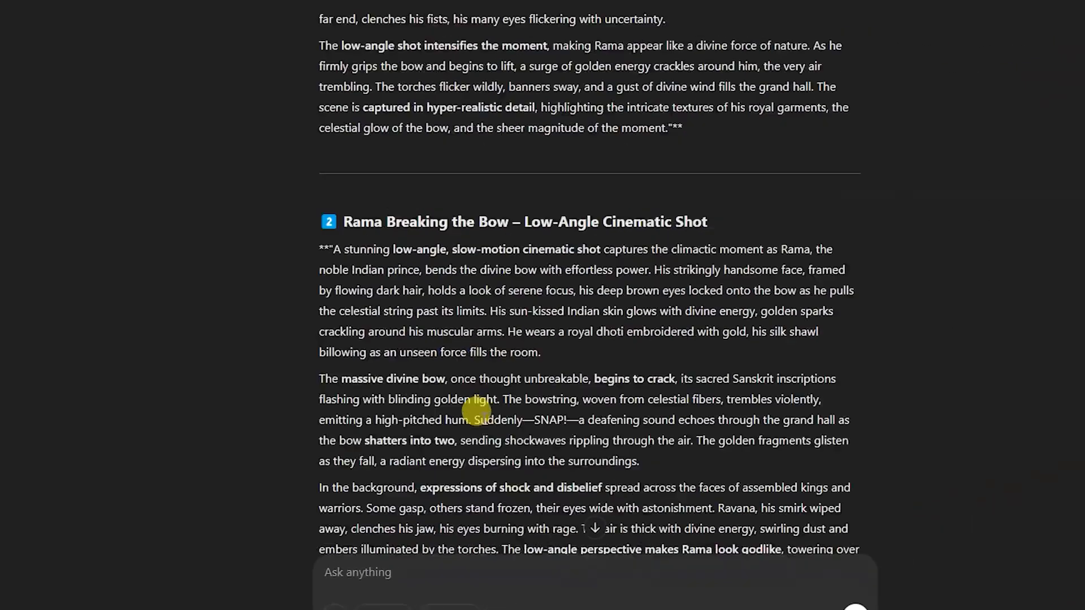
# - Replace the Leonardo.Ai prompt with ChatGPT's "Rama Breaking the Bow – Low-Angle Cinematic Shot" prompt
pyautogui.moveTo(330, 138); pyautogui.dragTo(497, 551)
pyautogui.scroll(1, 584, 14)
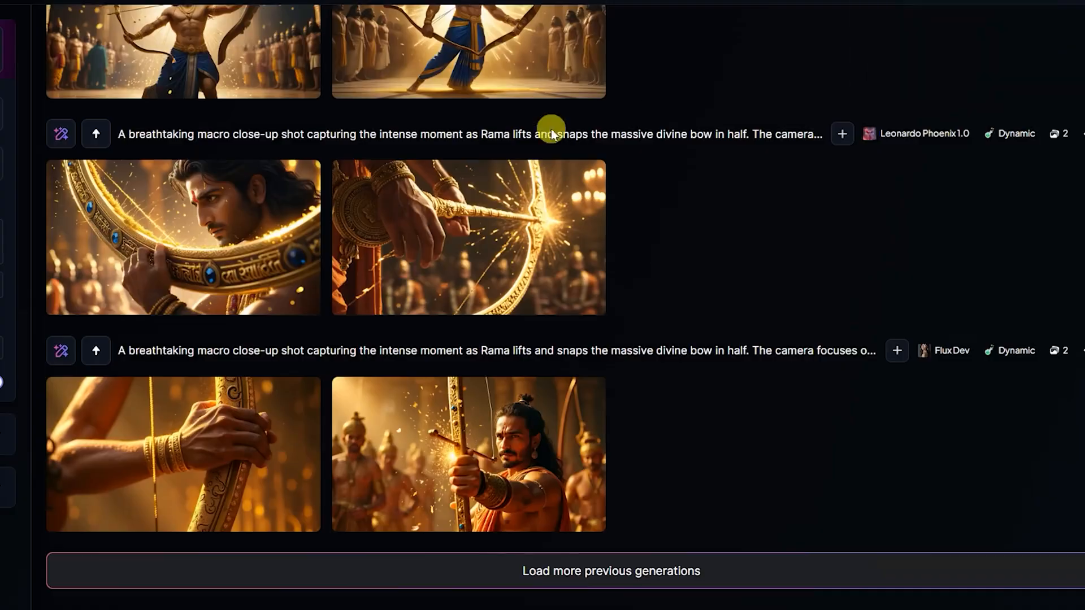
pyautogui.scroll(15, 552, 133)
pyautogui.moveTo(411, 333); pyautogui.dragTo(80, 41)
pyautogui.hotkey('ctrl', 'v')
# - Delete the cut-off last line "The scene is captured in hyper-realistic deta", generate the images and end the prompt with "sealed,"
pyautogui.moveTo(391, 325); pyautogui.dragTo(286, 305)
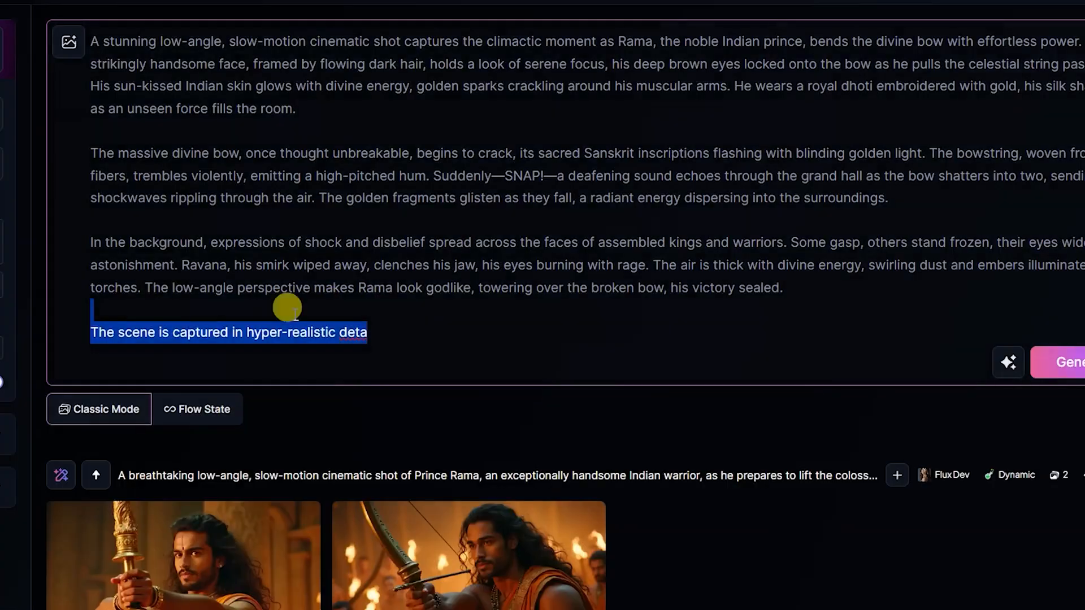
pyautogui.press('BackSpace')
pyautogui.press('BackSpace')
pyautogui.press('BackSpace')
pyautogui.press('BackSpace')
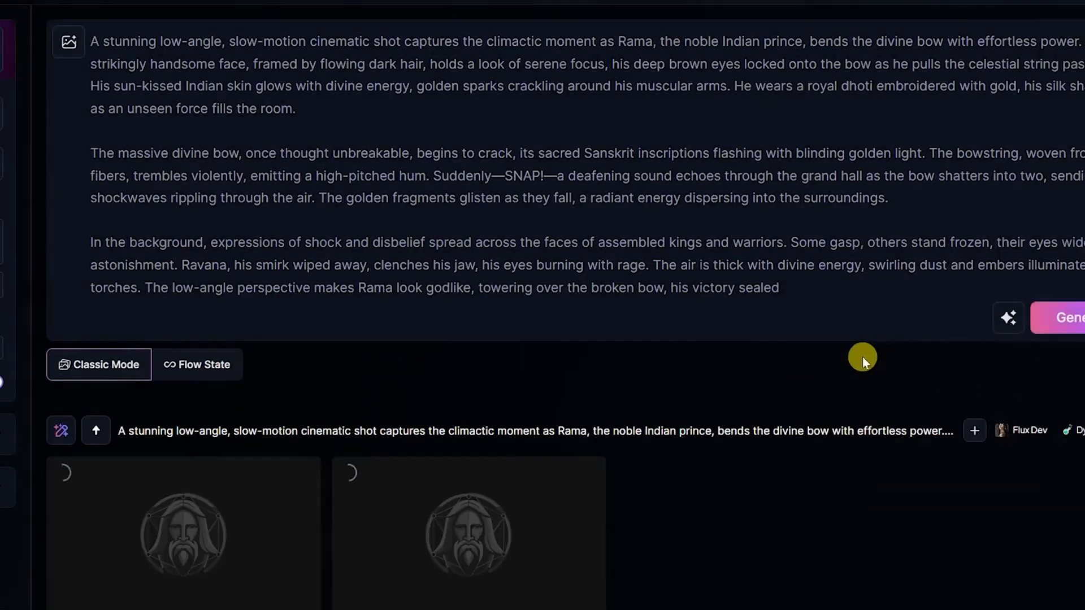
pyautogui.click(781, 291)
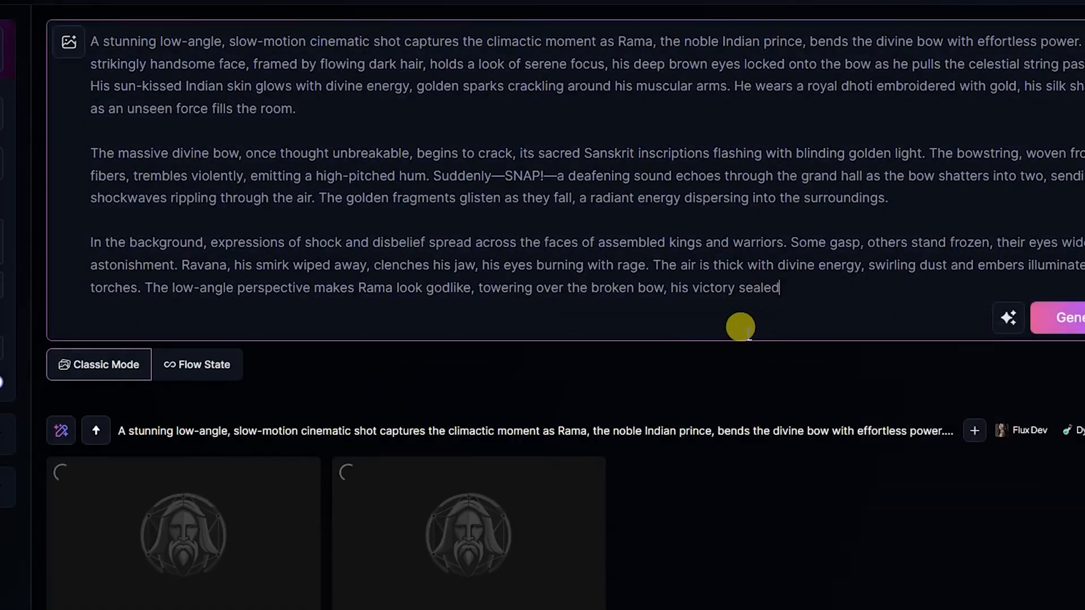
pyautogui.write(',')
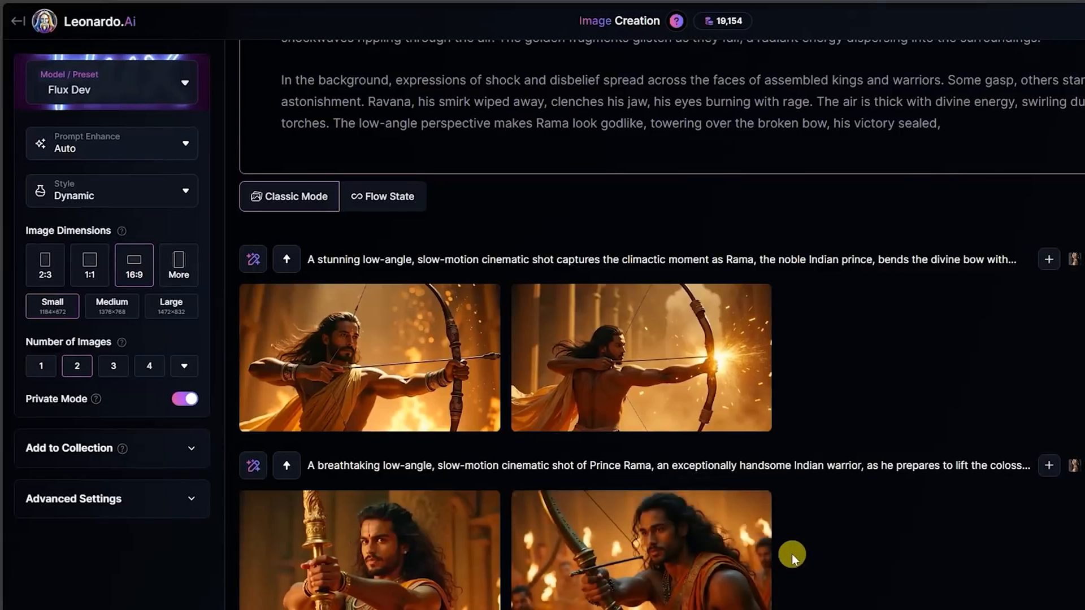
# - Inspect both Flux Dev images generated from the bow-breaking prompt at full size
pyautogui.click(655, 351)
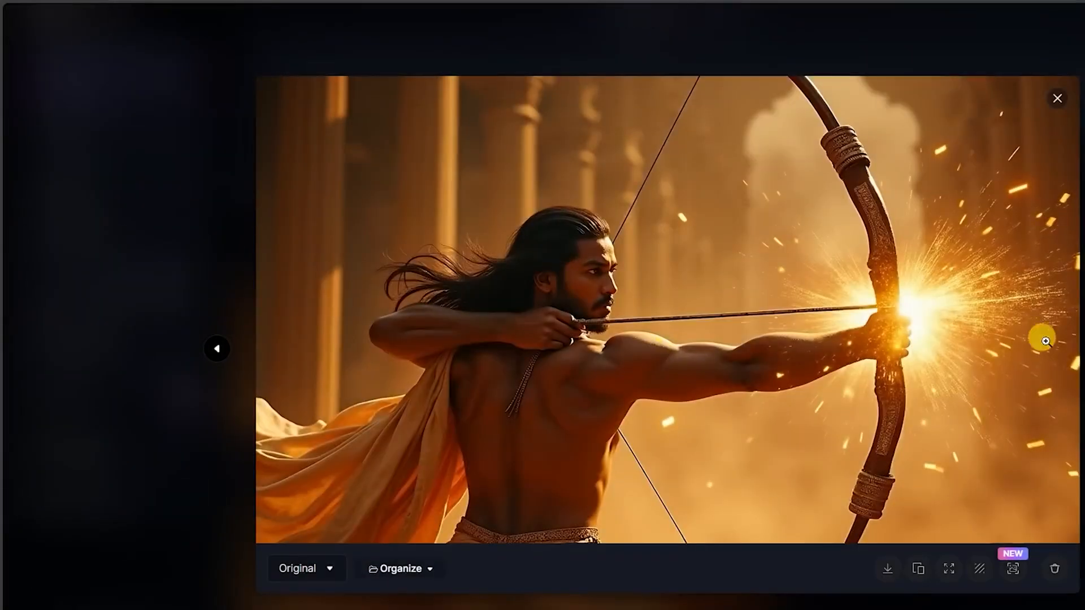
pyautogui.press('Escape')
pyautogui.click(344, 340)
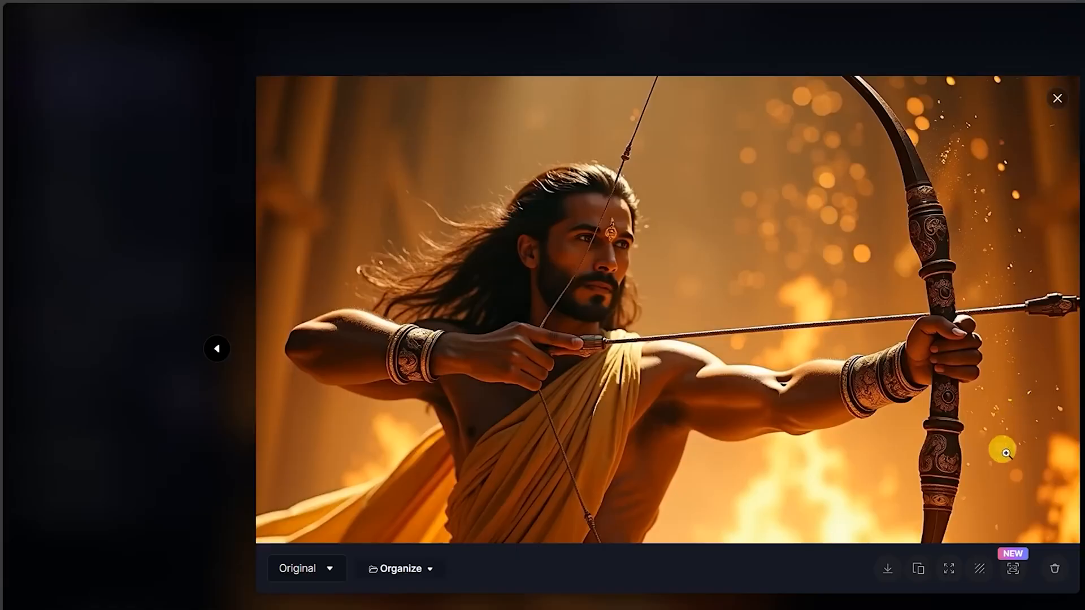
pyautogui.press('Escape')
# - Generate the bow-breaking prompt with Phoenix 1.0 and download the front-facing image of Rama gripping the inscribed bow
pyautogui.click(150, 87)
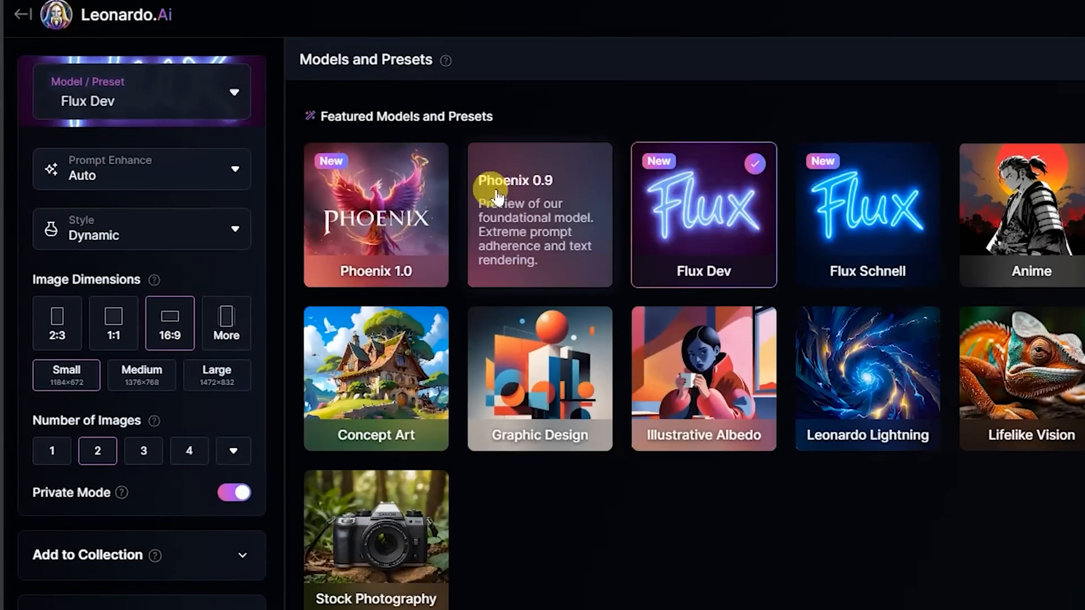
pyautogui.click(434, 240)
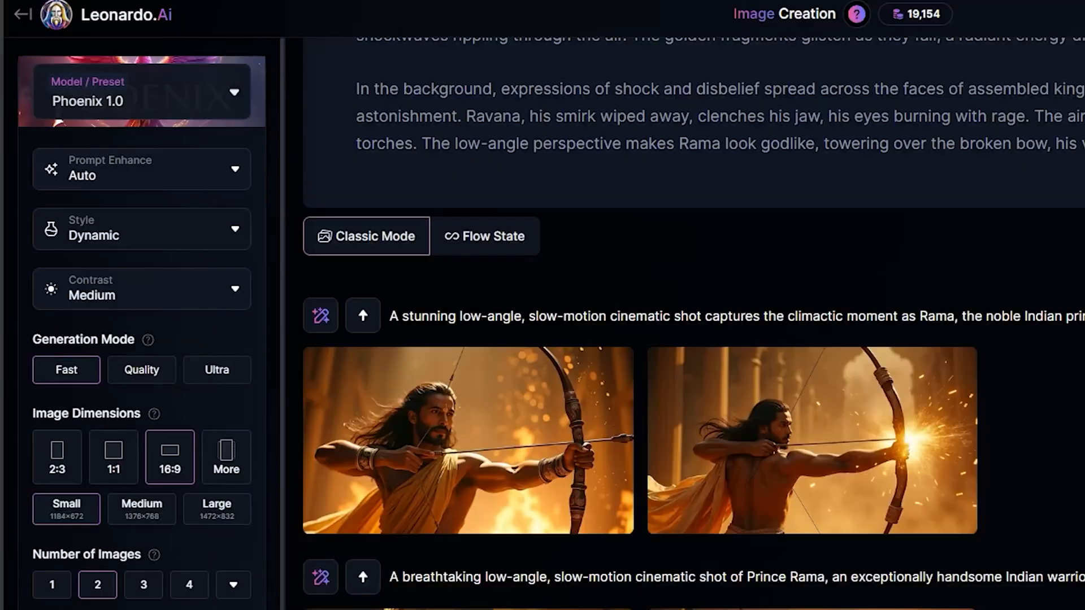
pyautogui.click(967, 181)
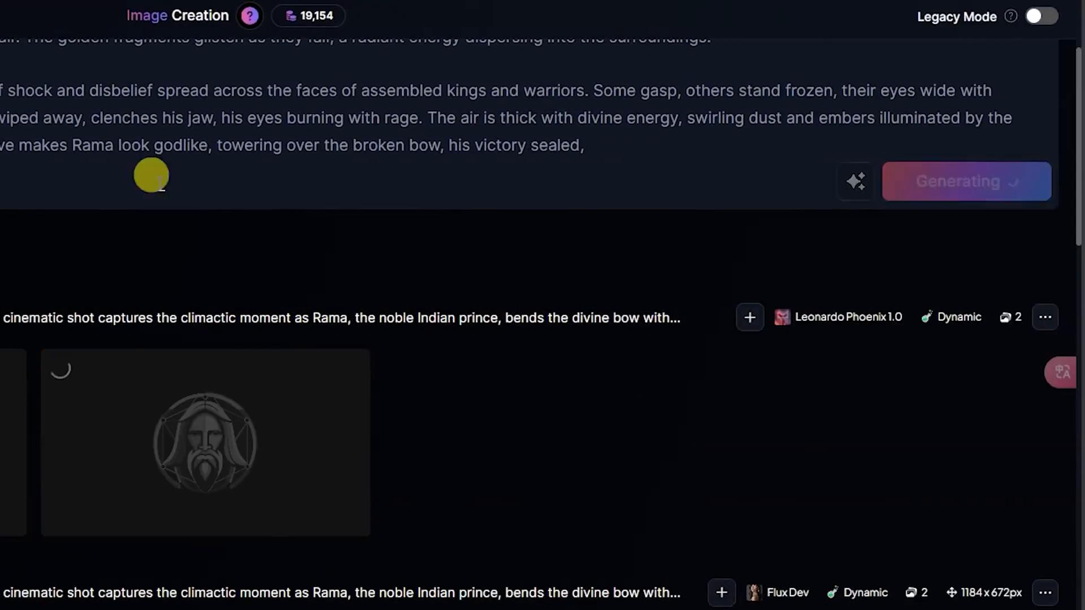
pyautogui.scroll(-1, 453, 424)
pyautogui.scroll(-4, 452, 423)
pyautogui.scroll(6, 446, 423)
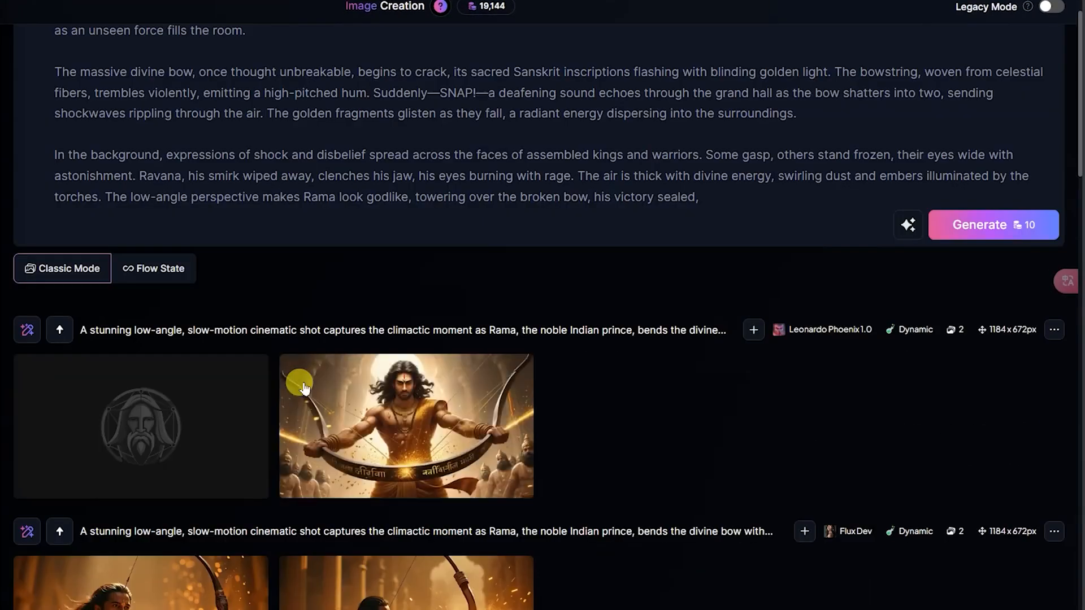
pyautogui.click(395, 429)
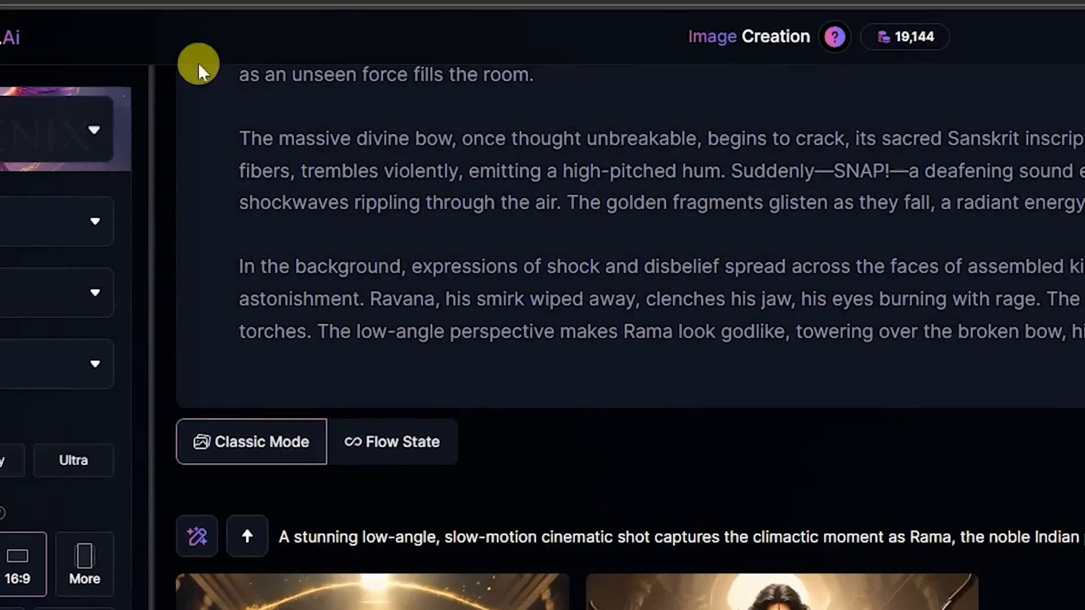
# - Upload the downloaded Phoenix image of Rama as a Content Reference for the prompt
pyautogui.scroll(3, 341, 339)
pyautogui.click(208, 120)
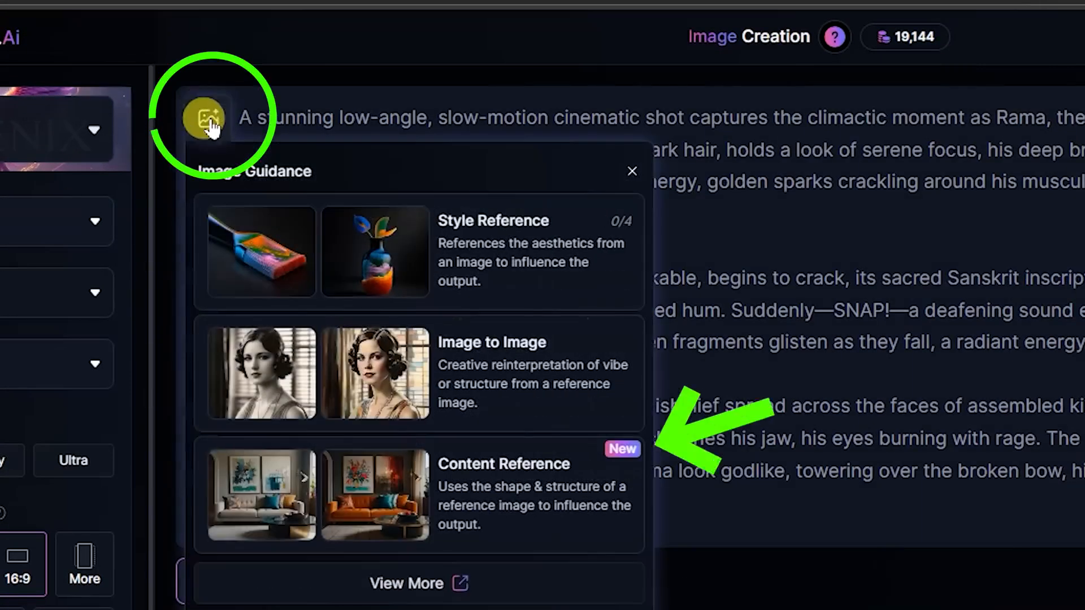
pyautogui.click(444, 472)
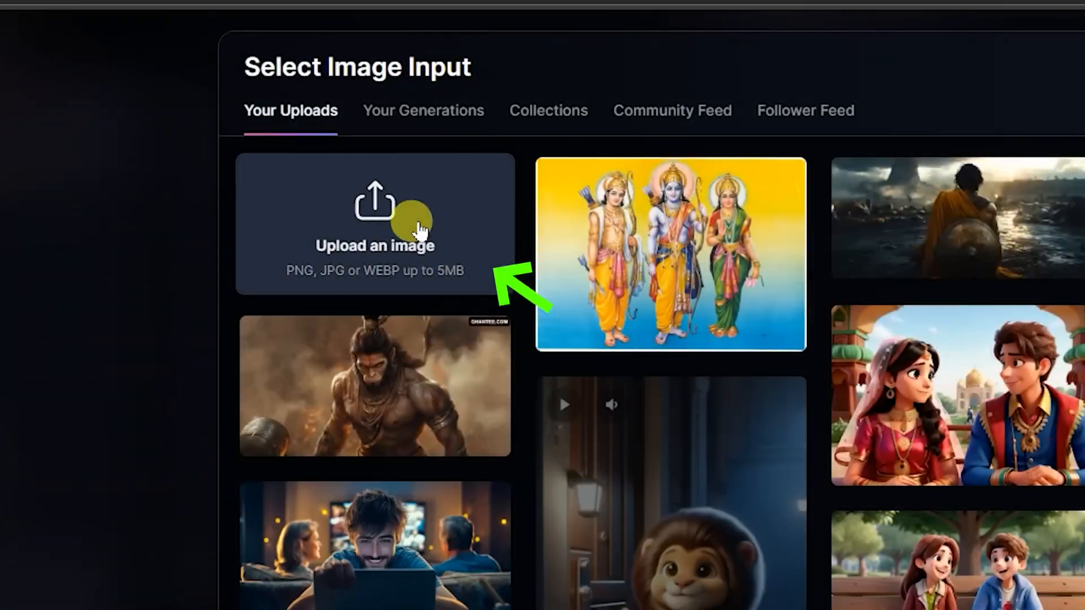
pyautogui.click(415, 223)
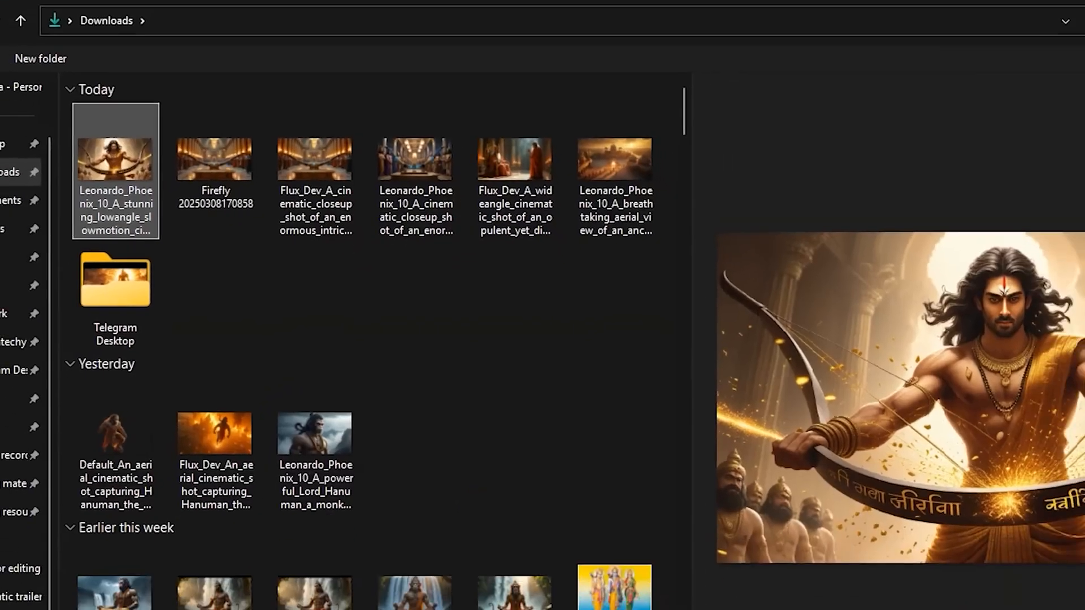
pyautogui.press('Return')
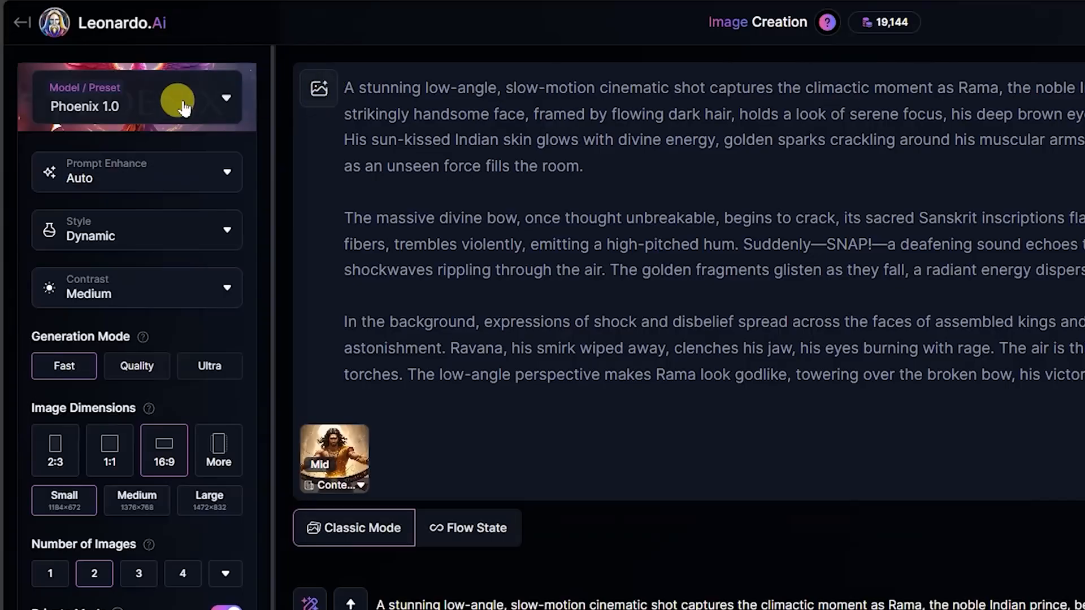
# - Switch the model to Flux Dev and generate the bow-breaking images with the Content Reference
pyautogui.click(184, 107)
pyautogui.click(679, 220)
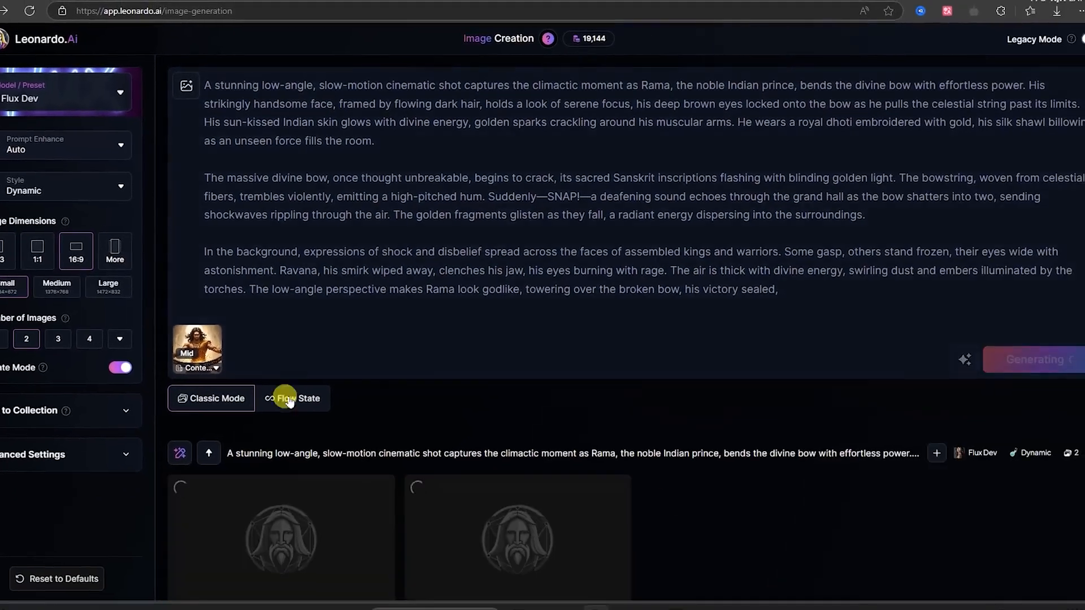
pyautogui.scroll(-4, 286, 400)
pyautogui.scroll(3, 369, 362)
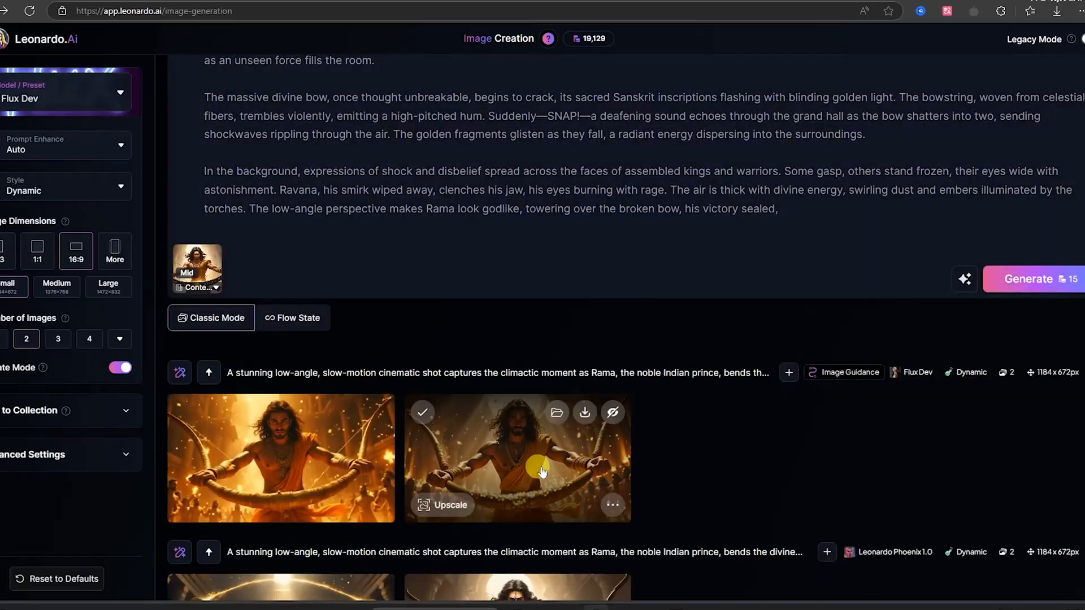
# - Inspect both reference-guided Flux Dev images and download the first one, with bystanders around Rama
pyautogui.click(539, 466)
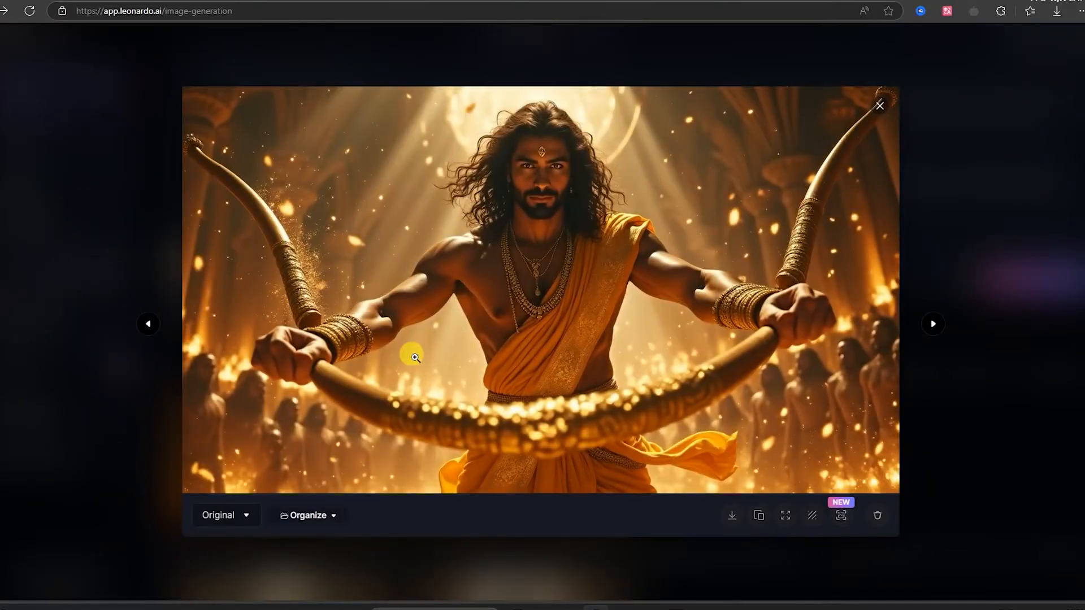
pyautogui.click(970, 223)
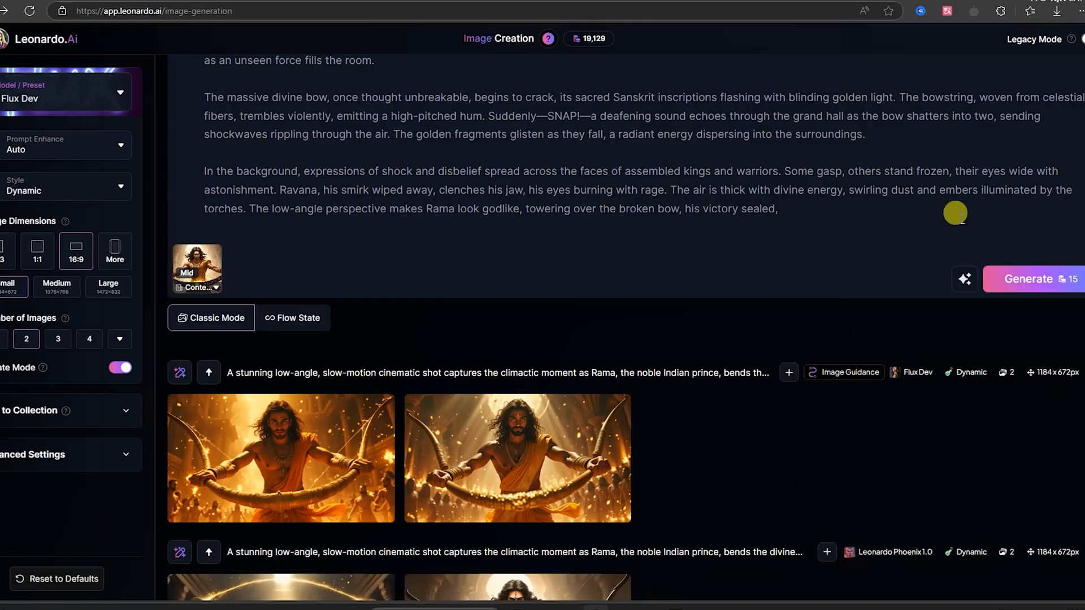
pyautogui.click(330, 469)
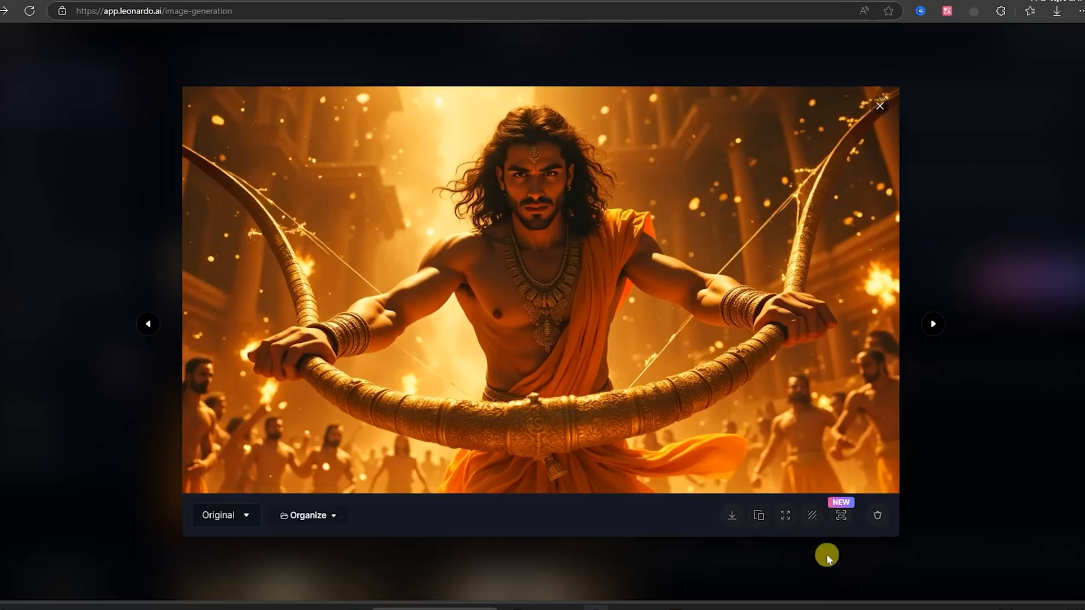
pyautogui.click(729, 517)
pyautogui.click(1034, 469)
# - Remove the Content Reference image and generate the bow-breaking prompt again with Flux Dev
pyautogui.scroll(-4, 661, 470)
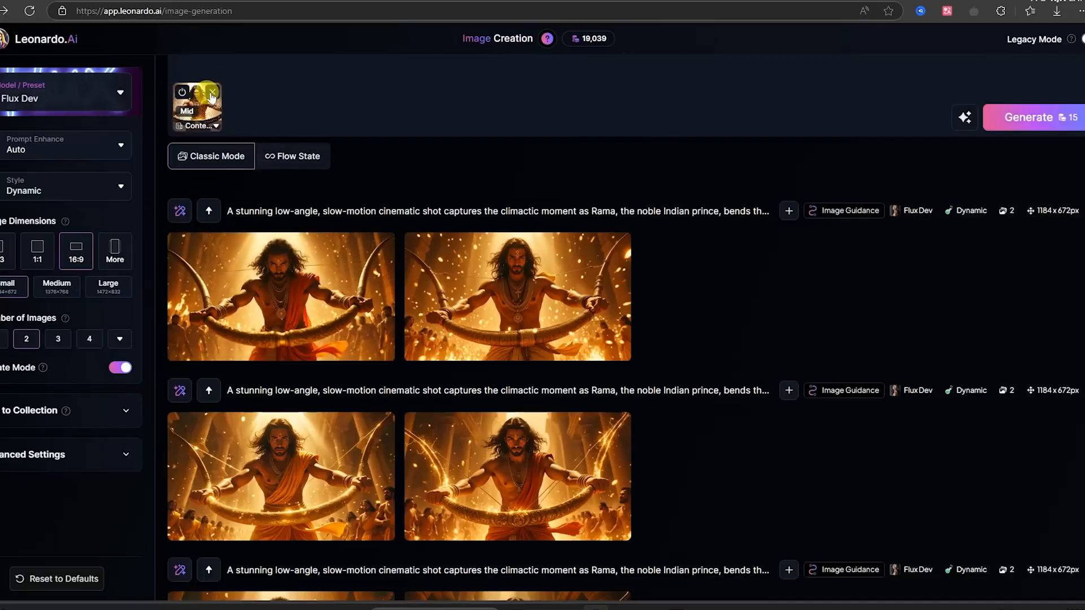
pyautogui.click(210, 96)
pyautogui.click(1056, 74)
pyautogui.scroll(3, 346, 318)
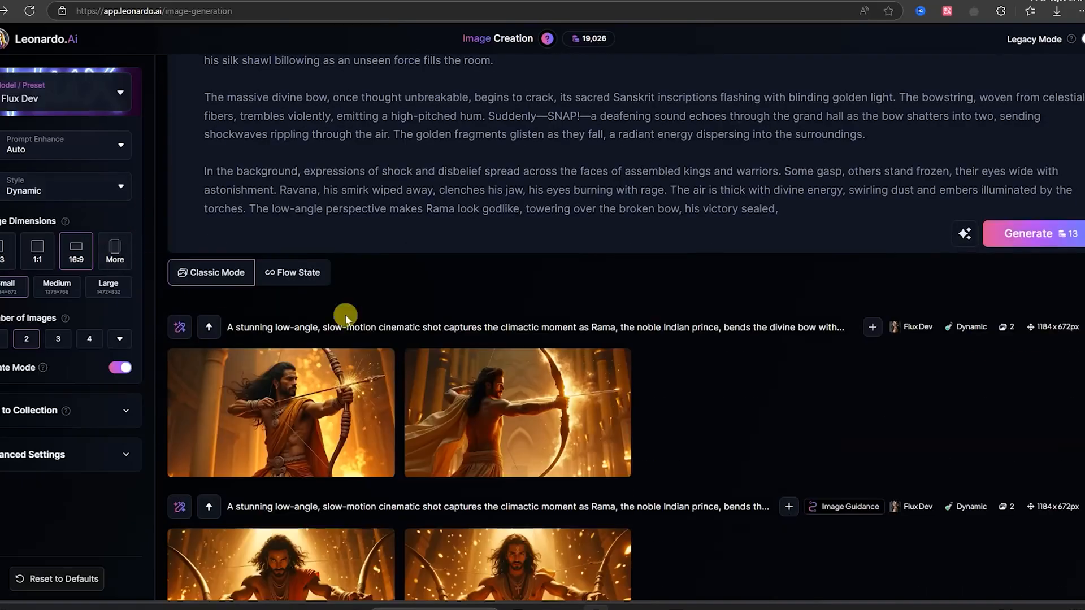
# - Inspect the two new Flux Dev images of Rama drawing the bow, generated without the reference
pyautogui.click(517, 407)
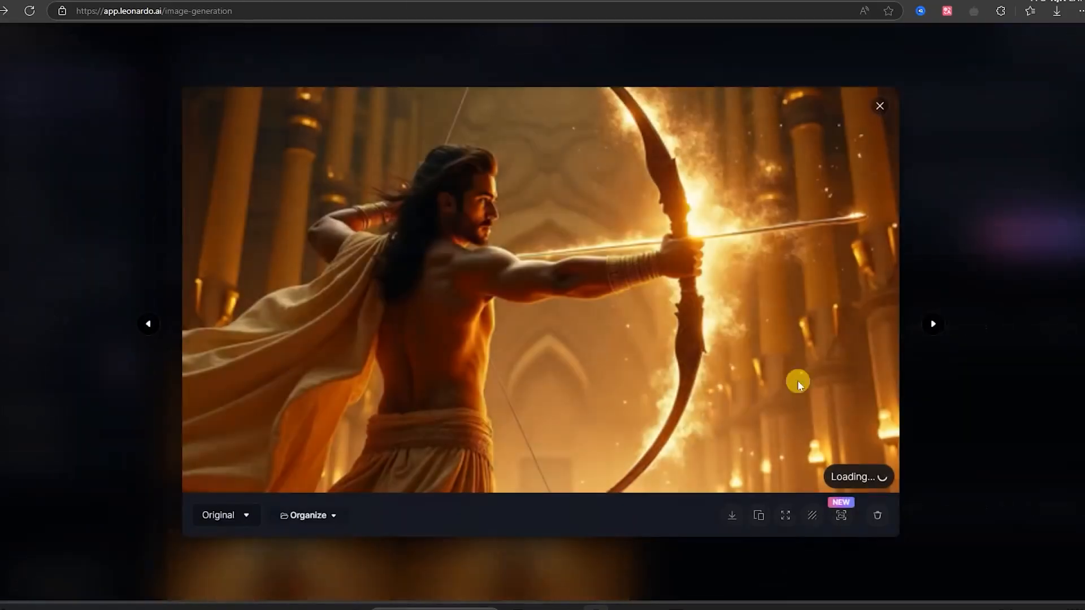
pyautogui.click(1014, 367)
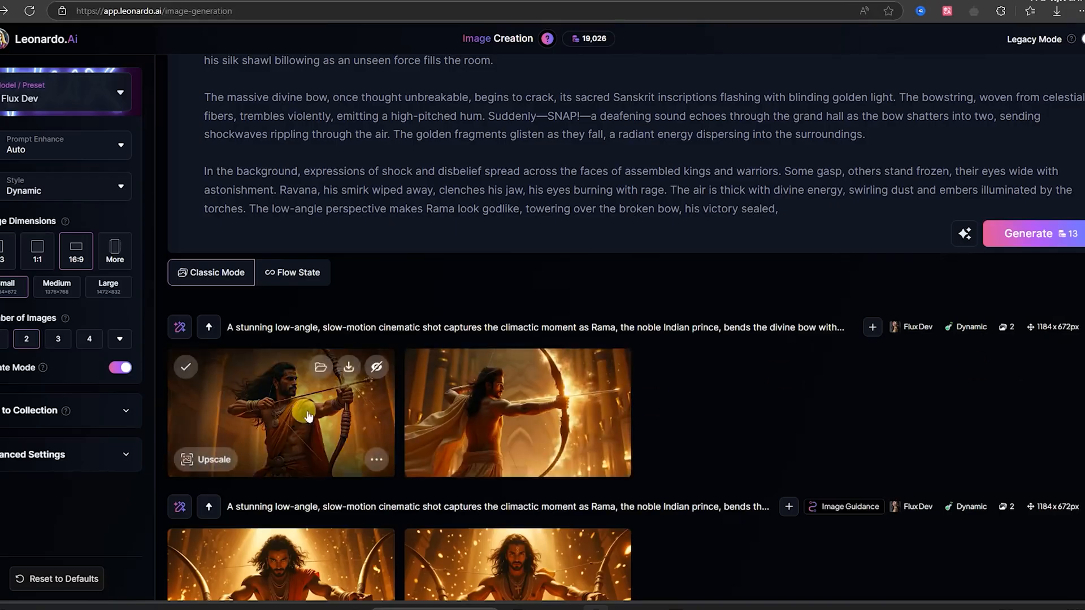
pyautogui.click(283, 412)
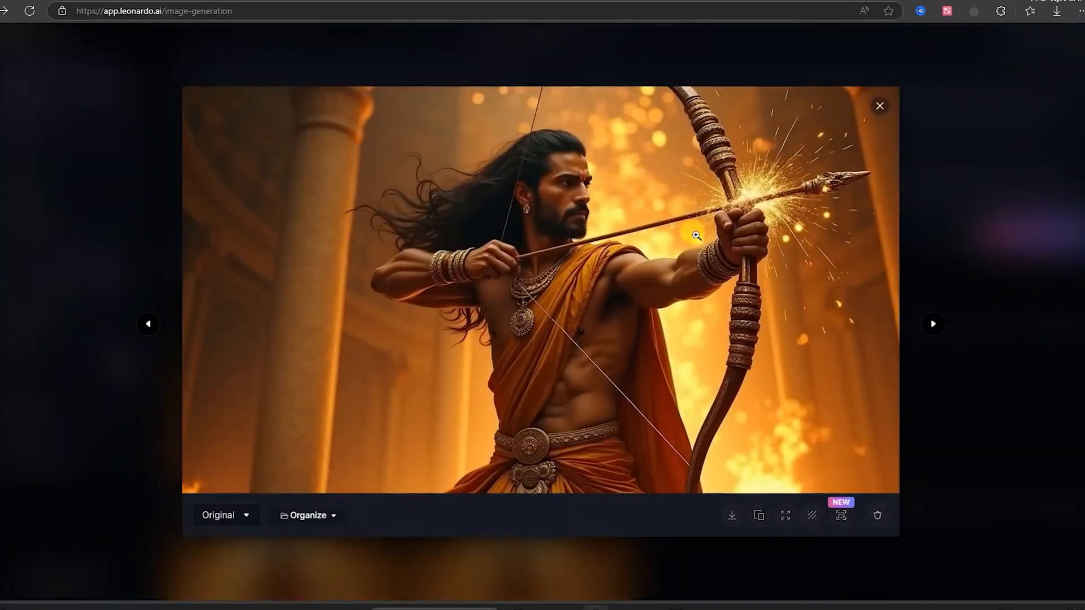
pyautogui.click(971, 318)
pyautogui.scroll(2, 536, 179)
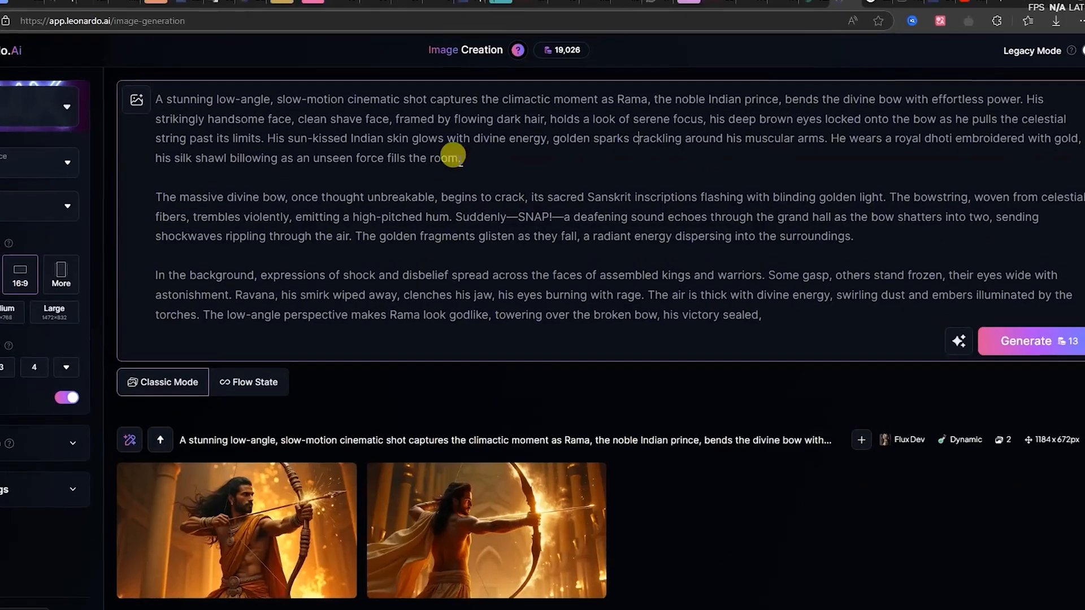
# - Copy the passage describing Rama, from "the noble Indian prince" to "fills the room.", from the image prompt into the blank Google Docs page
pyautogui.moveTo(460, 158); pyautogui.dragTo(656, 98)
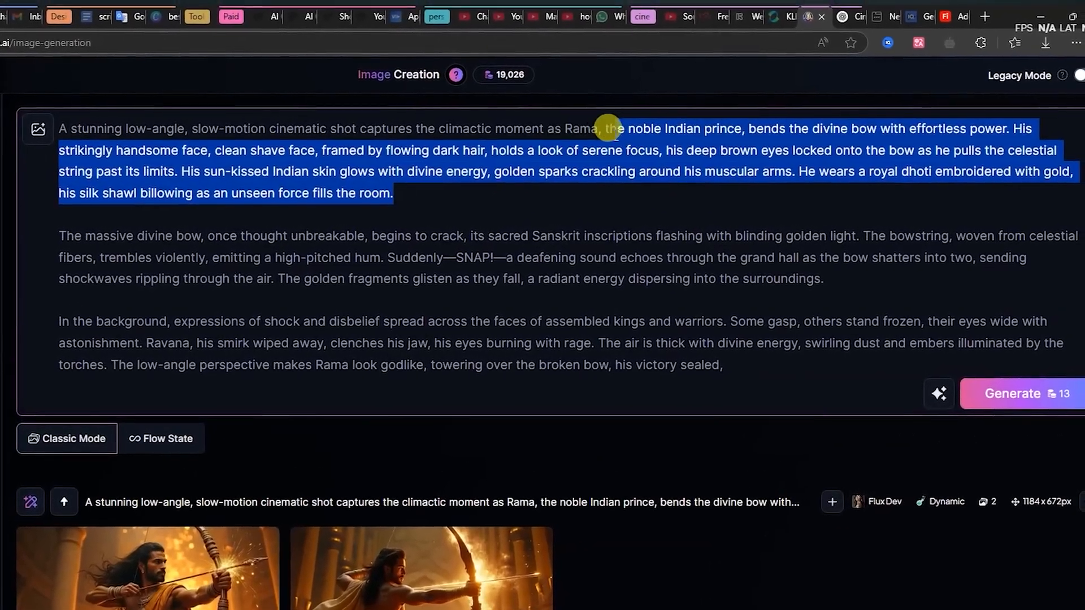
pyautogui.moveTo(607, 125)
pyautogui.mouseDown()
pyautogui.moveTo(465, 126)
pyautogui.moveTo(592, 125)
pyautogui.mouseUp()
pyautogui.hotkey('ctrl', 'c')
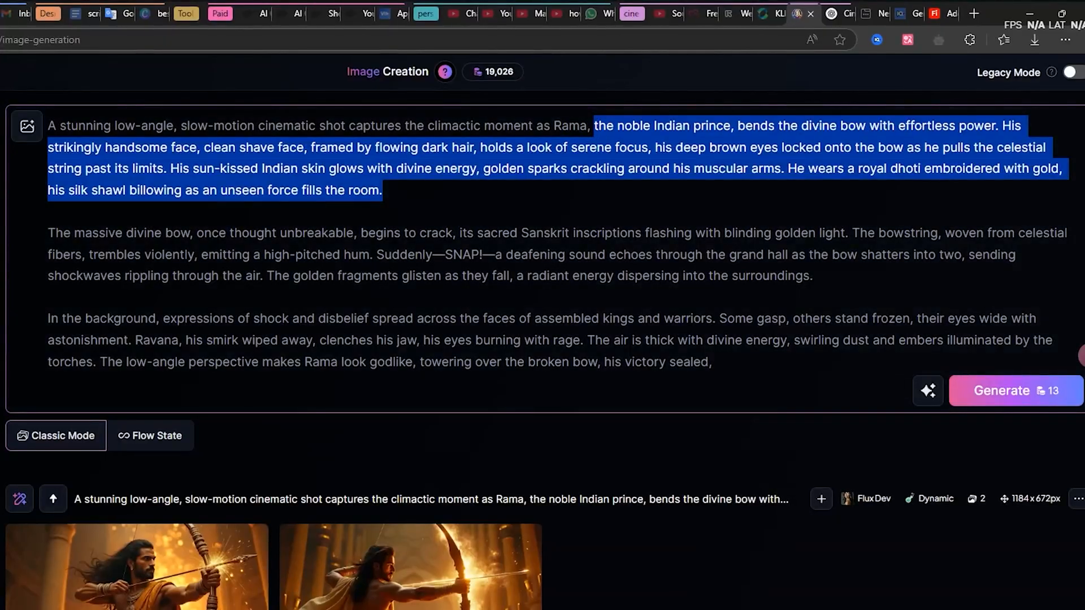
pyautogui.click(89, 16)
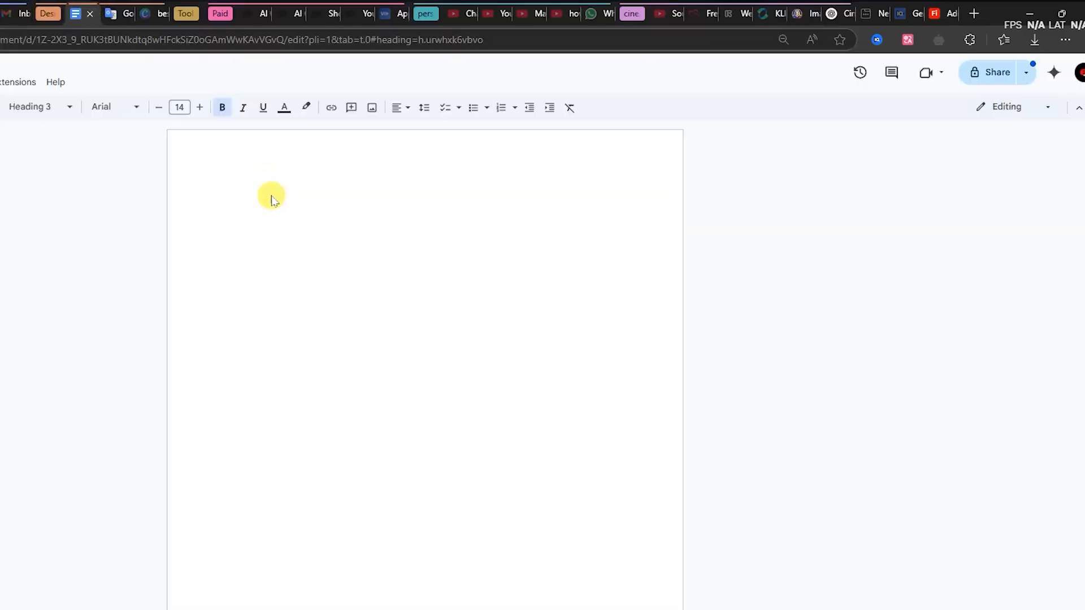
pyautogui.hotkey('ctrl', 'v')
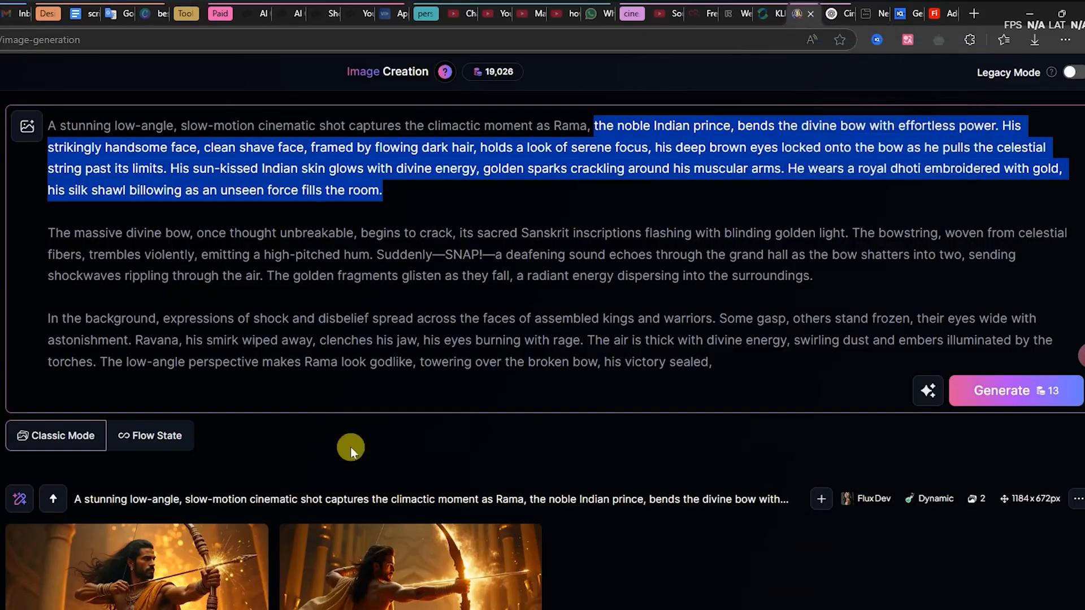
pyautogui.scroll(-4, 350, 446)
pyautogui.scroll(4, 327, 582)
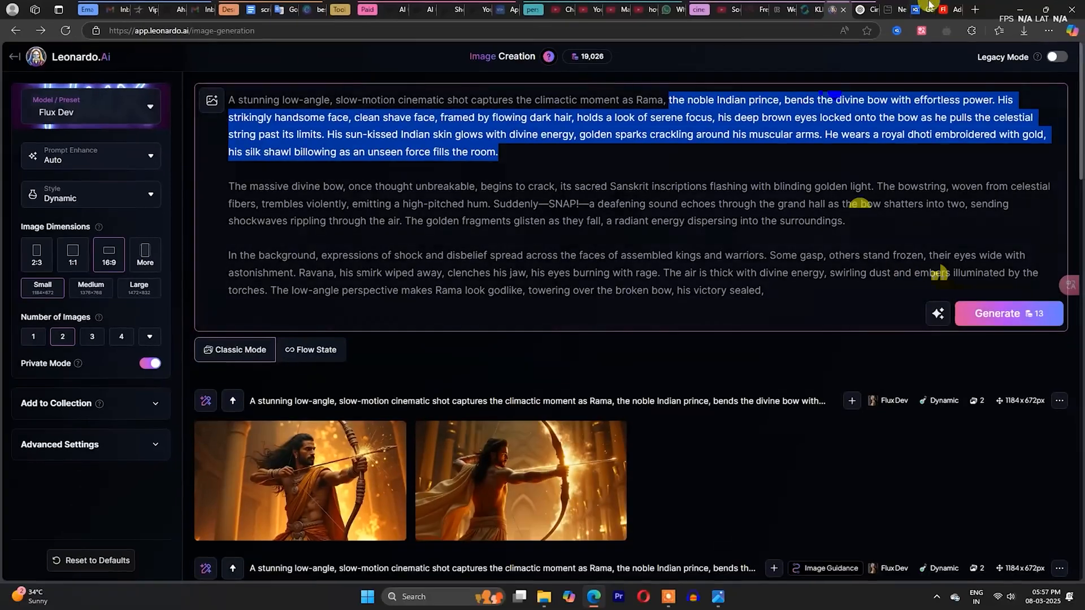
# - In ChatGPT, copy the earlier bow-snapping scene request and paste it as a new message
pyautogui.click(869, 11)
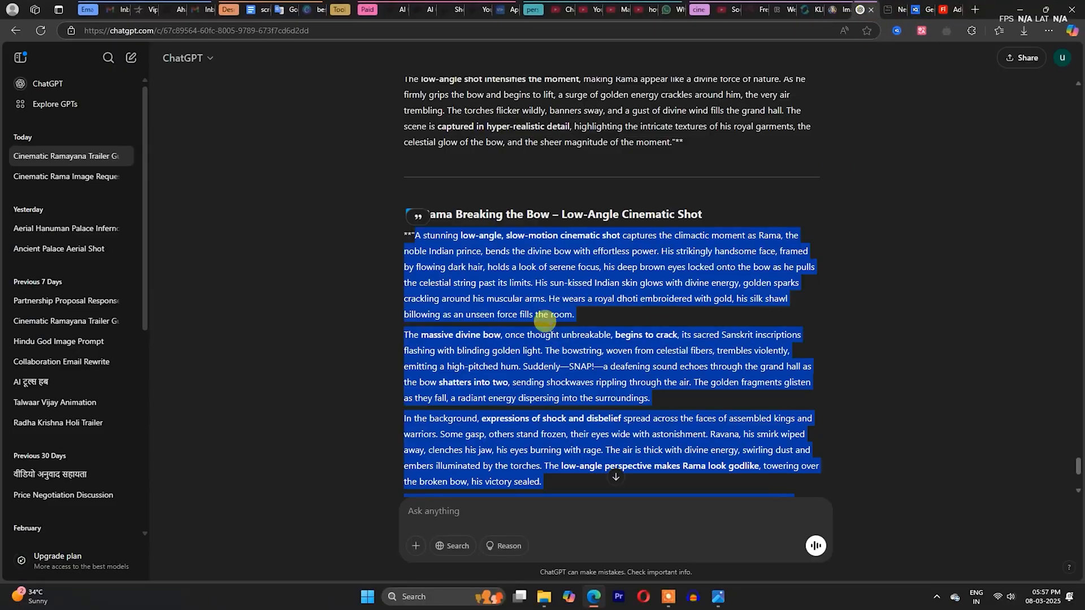
pyautogui.scroll(10, 544, 321)
pyautogui.moveTo(811, 393); pyautogui.dragTo(550, 303)
pyautogui.hotkey('ctrl', 'c')
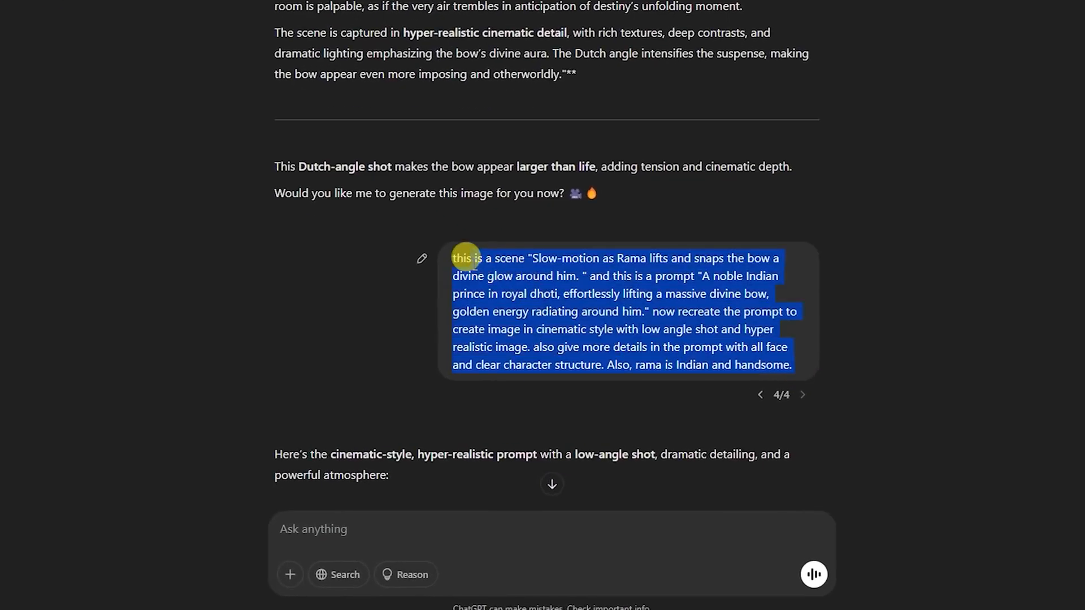
pyautogui.click(467, 554)
pyautogui.hotkey('ctrl', 'v')
# - Replace the scene text in the message with "Rama and Sita exchanging garlands, a golden sunset behind them." from the scene table
pyautogui.scroll(20, 568, 117)
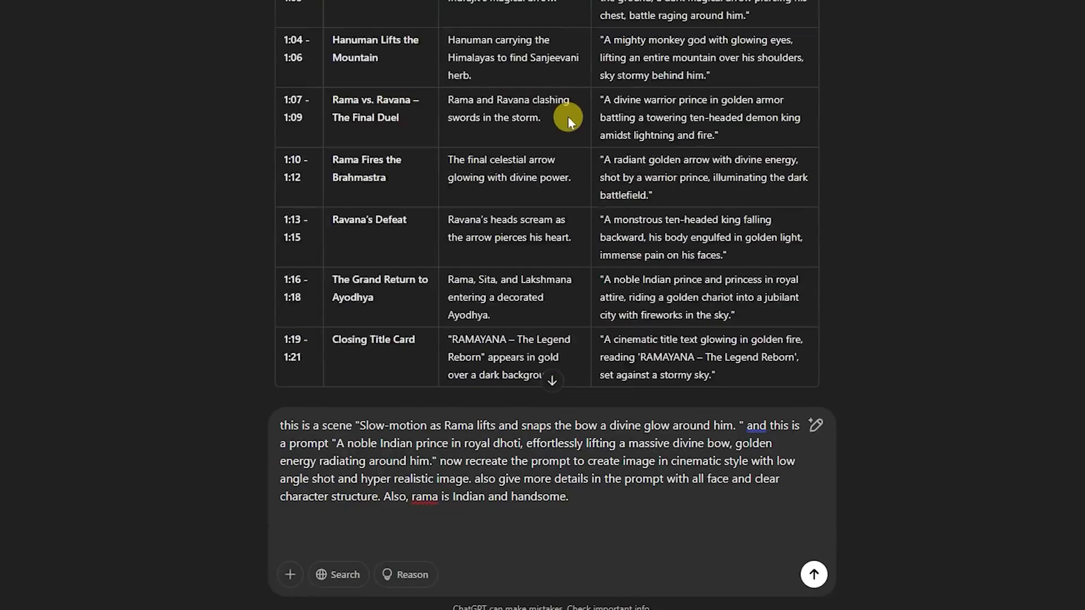
pyautogui.scroll(-4, 568, 162)
pyautogui.moveTo(448, 250); pyautogui.dragTo(533, 288)
pyautogui.hotkey('ctrl', 'c')
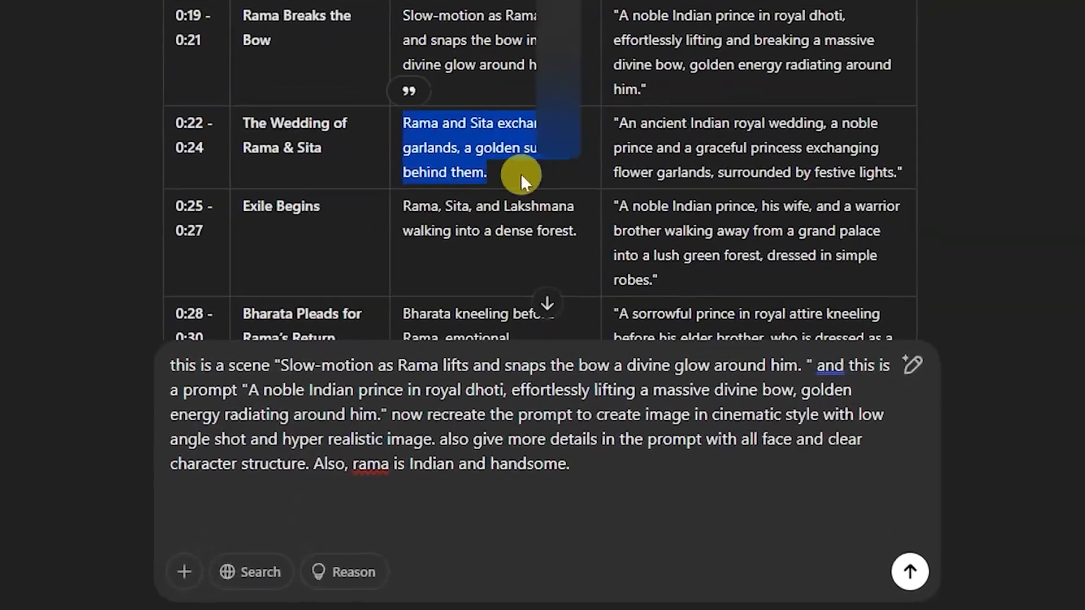
pyautogui.moveTo(281, 365); pyautogui.dragTo(789, 361)
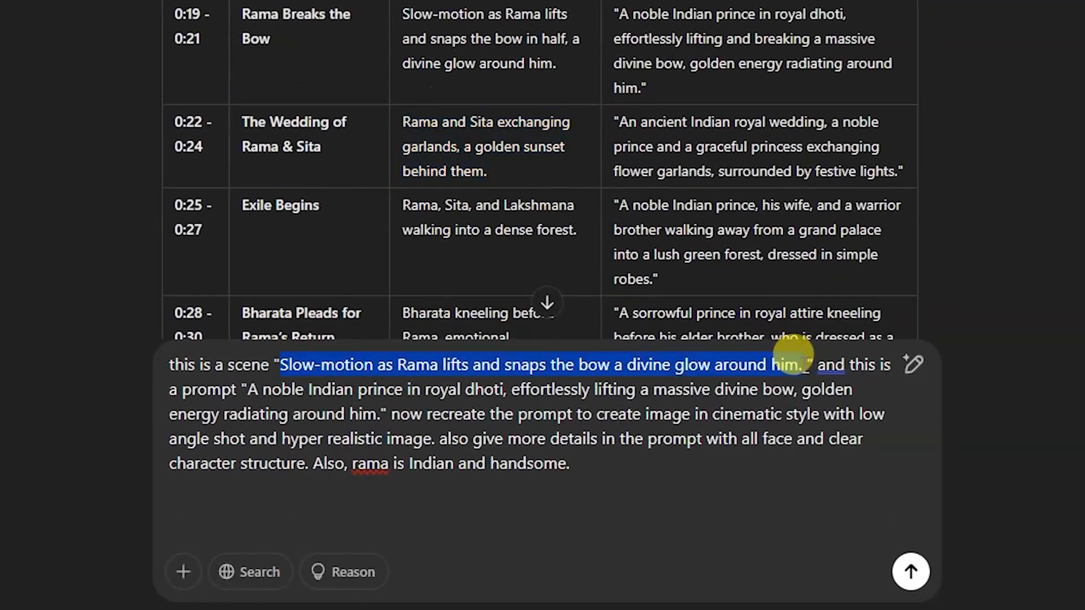
pyautogui.hotkey('ctrl', 'v')
# - Replace the quoted prompt with the table's ancient Indian royal wedding prompt and send the message
pyautogui.moveTo(611, 116); pyautogui.dragTo(903, 172)
pyautogui.hotkey('ctrl', 'c')
pyautogui.moveTo(229, 390); pyautogui.dragTo(335, 414)
pyautogui.hotkey('ctrl', 'v')
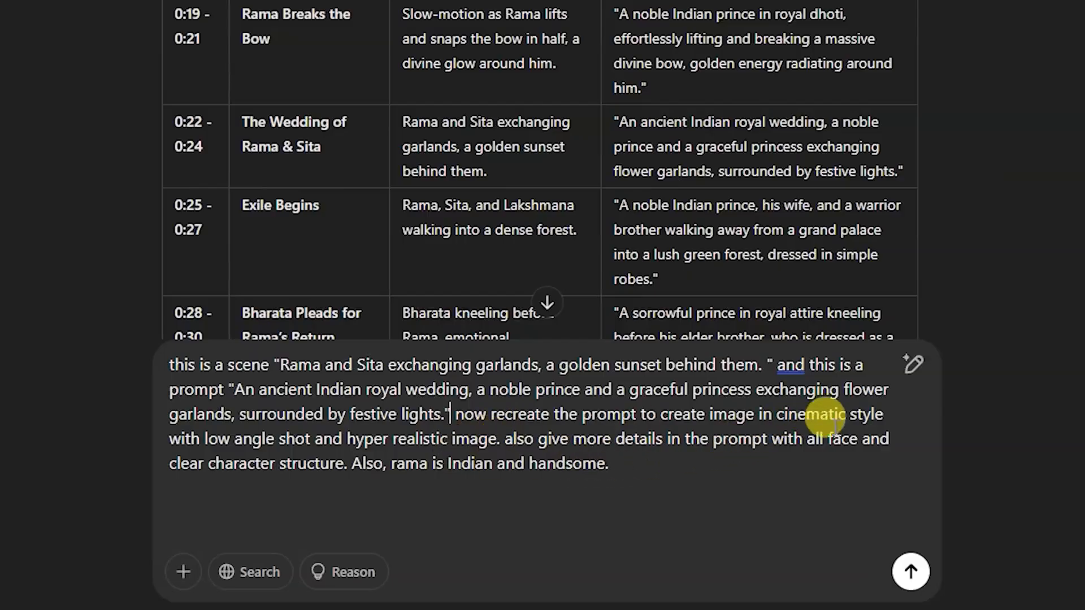
pyautogui.moveTo(252, 444); pyautogui.dragTo(1046, 570)
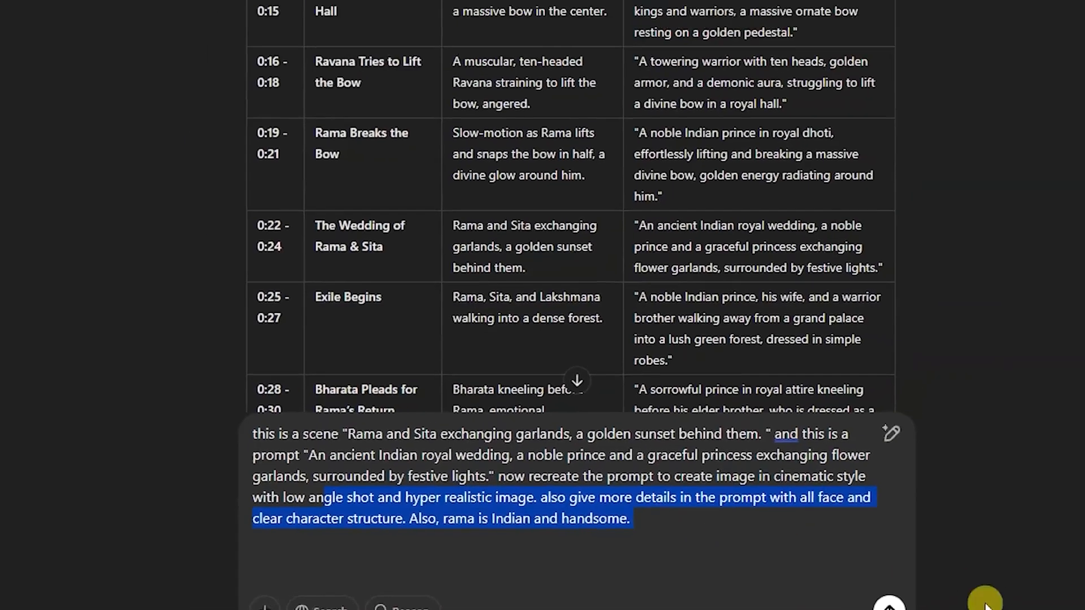
pyautogui.click(911, 572)
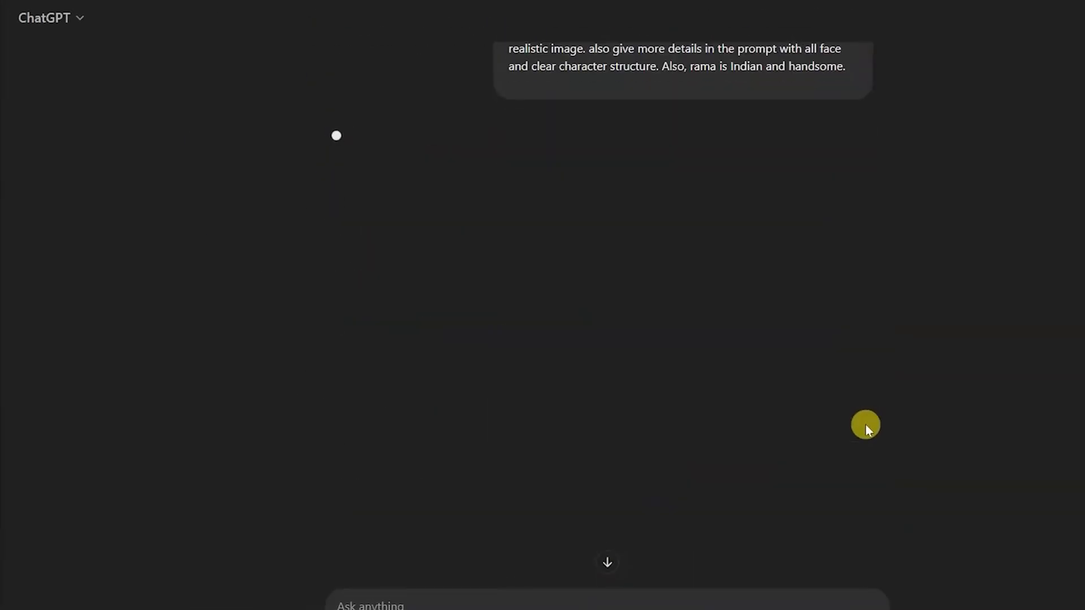
# - Edit the sent garland-exchange request to ask for a wide angle shot instead of low angle and resend it
pyautogui.scroll(3, 751, 420)
pyautogui.scroll(3, 751, 419)
pyautogui.click(452, 399)
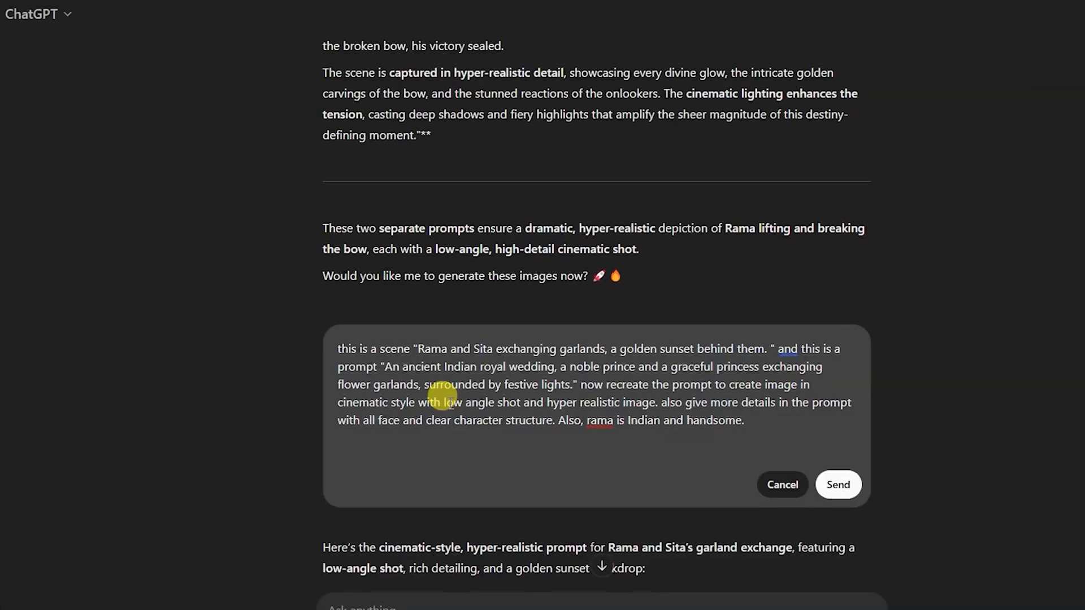
pyautogui.write('wide angle')
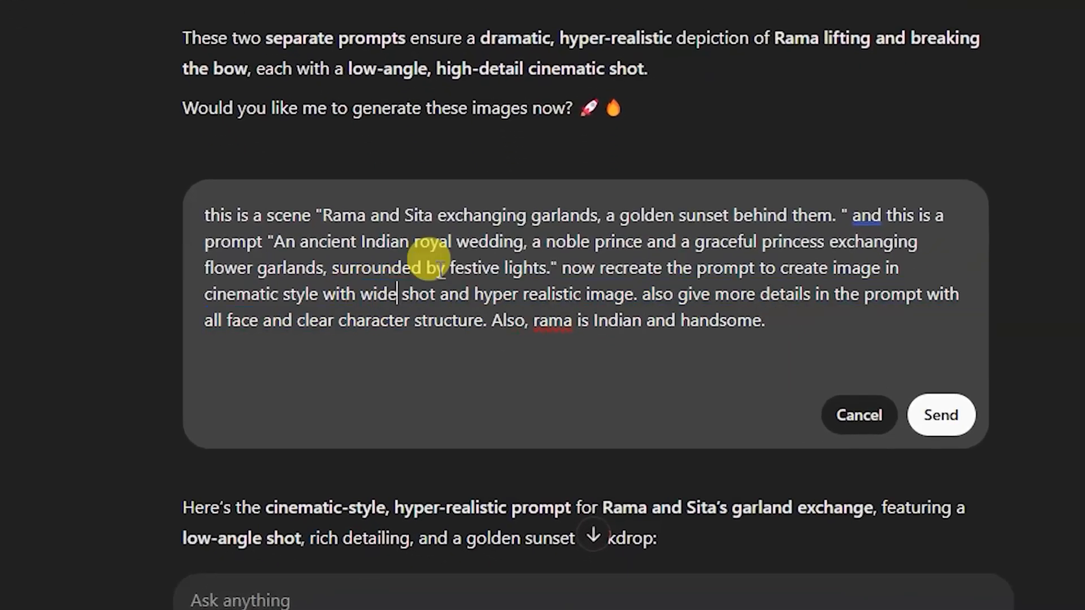
pyautogui.click(944, 414)
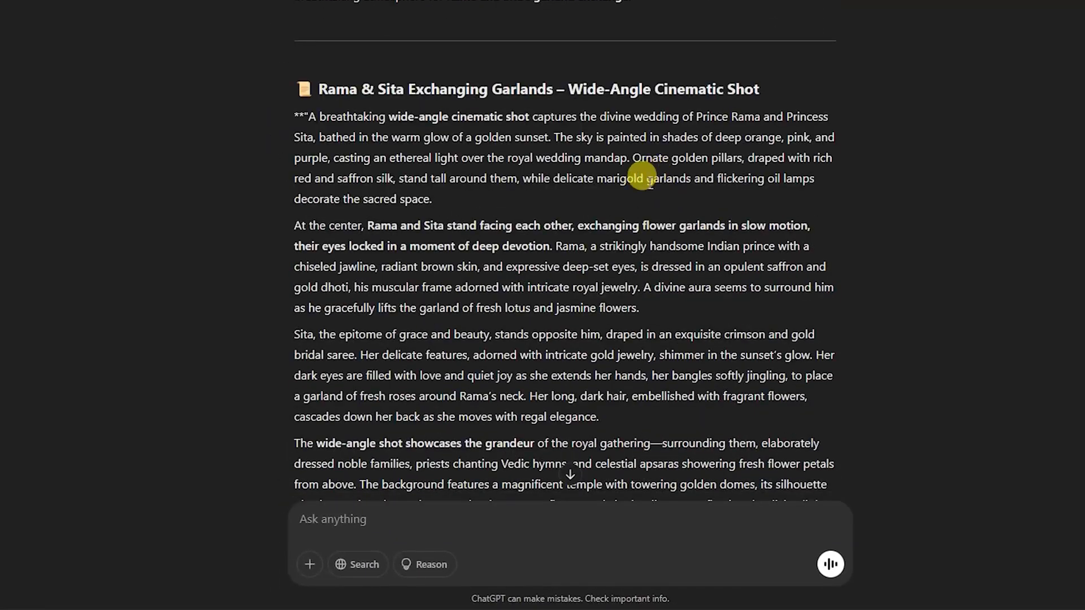
# - Ask ChatGPT to "make it little bit shorter prompt and low key light"
pyautogui.scroll(-5, 619, 202)
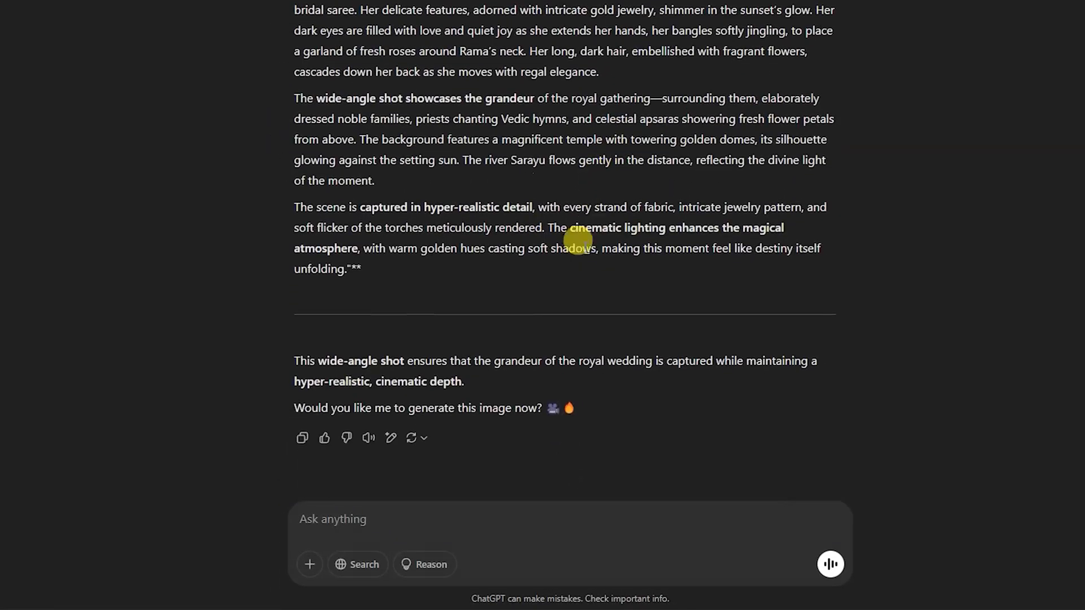
pyautogui.click(389, 518)
pyautogui.write('mak')
pyautogui.write('e it little bit shorter prompt and low key light')
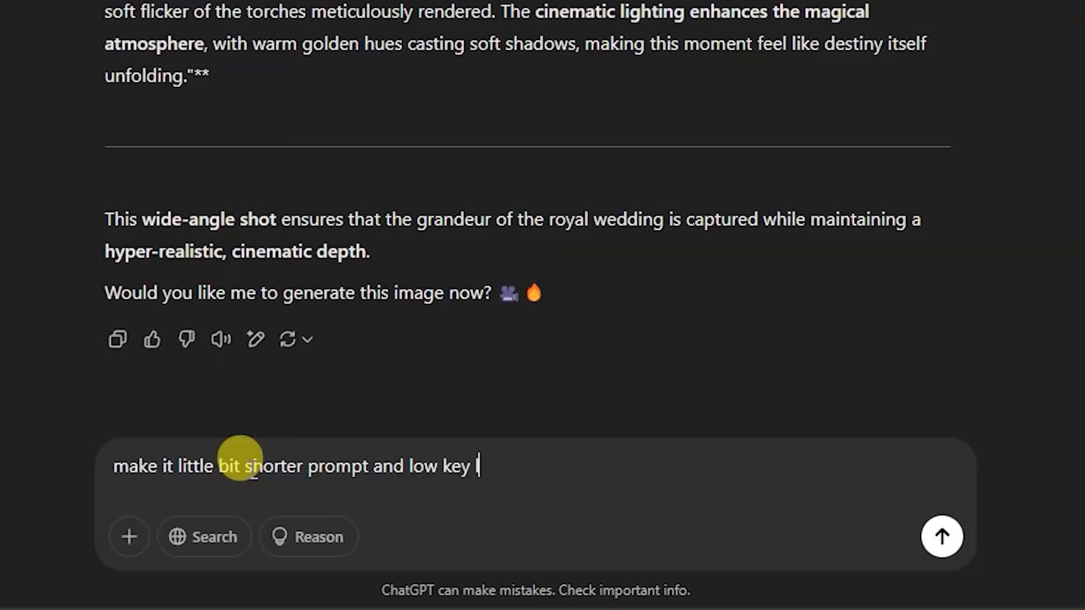
pyautogui.press('Return')
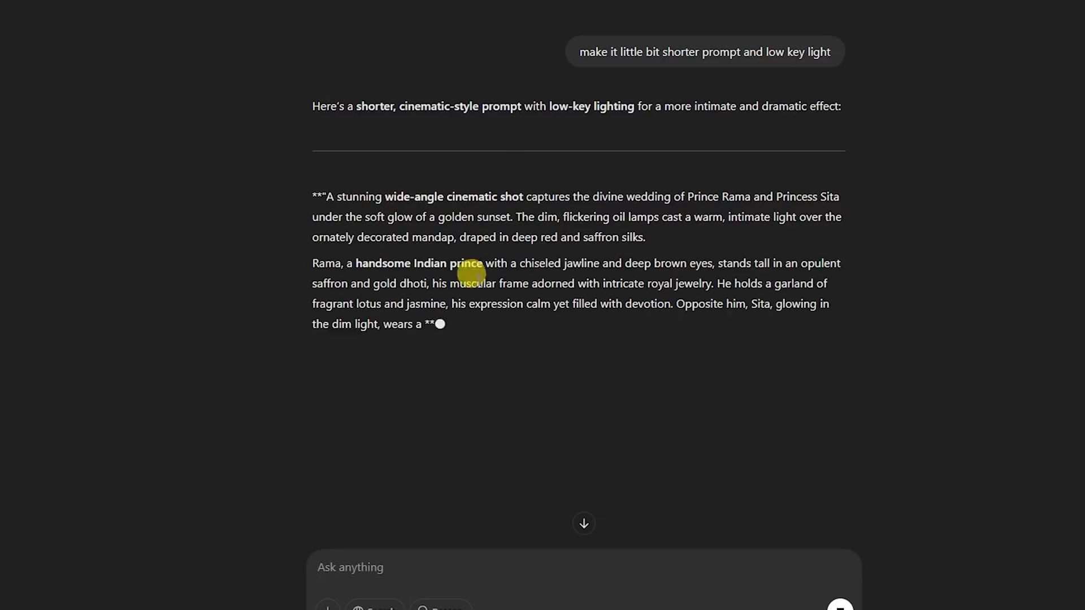
# - Replace the Leonardo.Ai prompt with ChatGPT's shortened wide-angle wedding prompt and generate two images with Flux Dev
pyautogui.moveTo(323, 190); pyautogui.dragTo(598, 442)
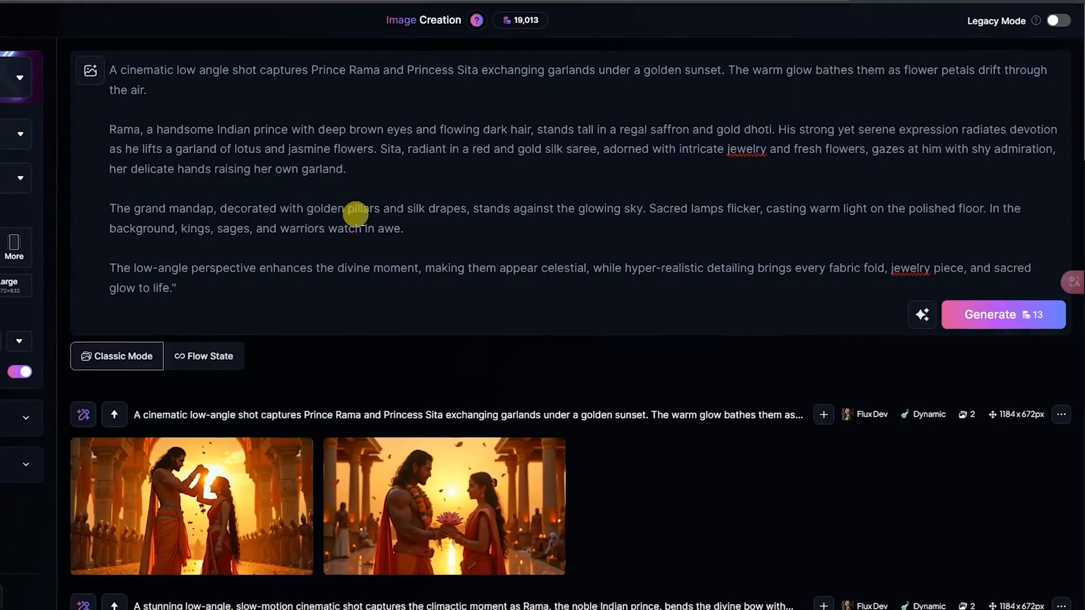
pyautogui.moveTo(180, 289); pyautogui.dragTo(113, 57)
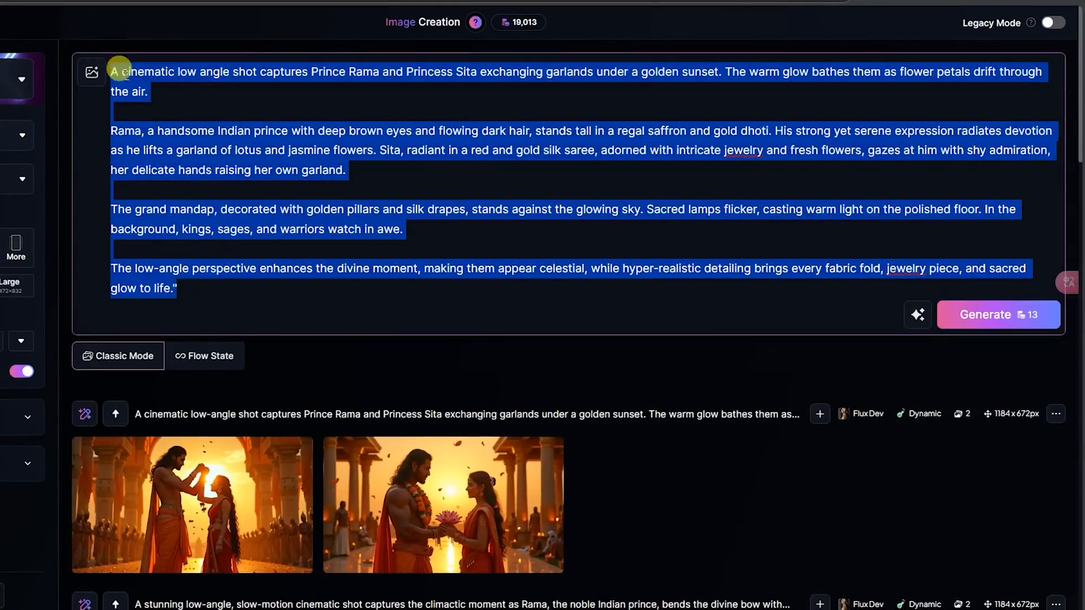
pyautogui.hotkey('ctrl', 'v')
pyautogui.click(986, 298)
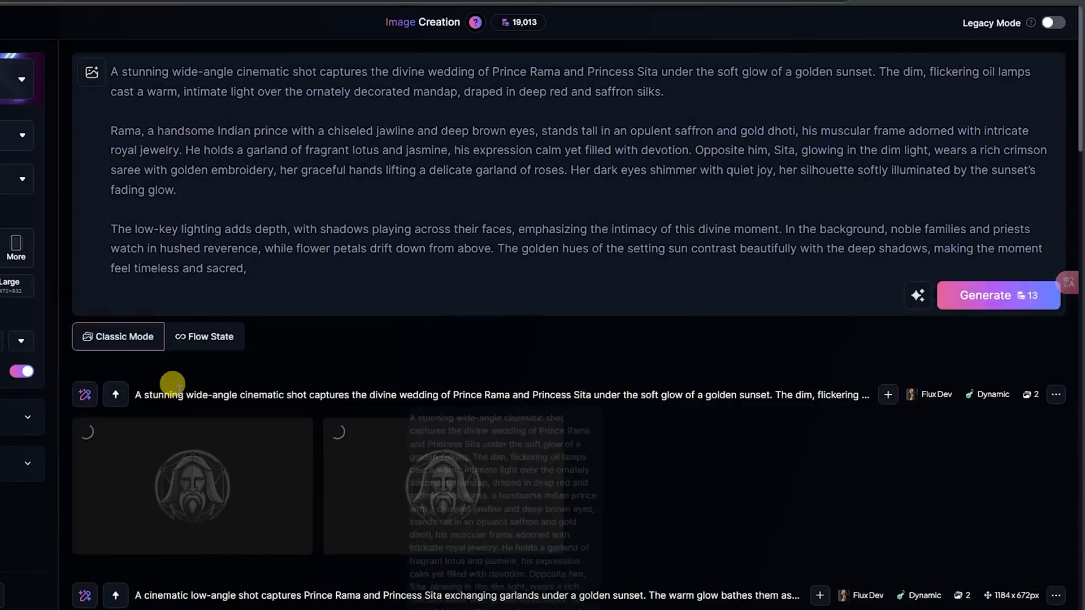
# - Inspect the new Flux Dev image of Rama and Sita holding hands at the wedding
pyautogui.scroll(-3, 395, 308)
pyautogui.click(453, 328)
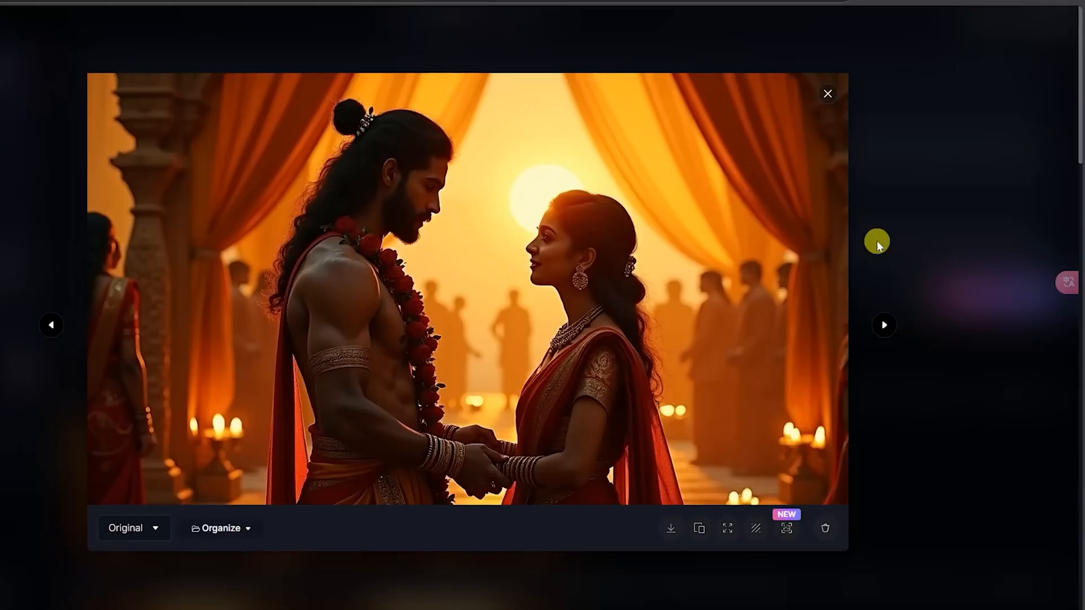
pyautogui.press('Escape')
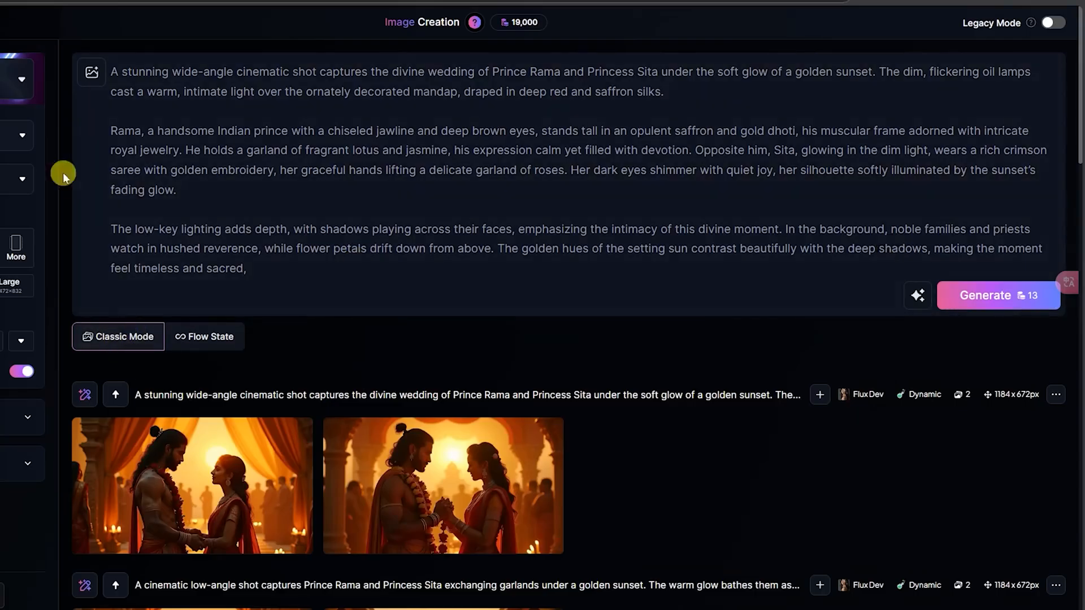
# - Add the uploaded image of Rama holding the bow as a Mid-strength Content Reference and generate the wedding prompt again
pyautogui.click(91, 72)
pyautogui.click(297, 310)
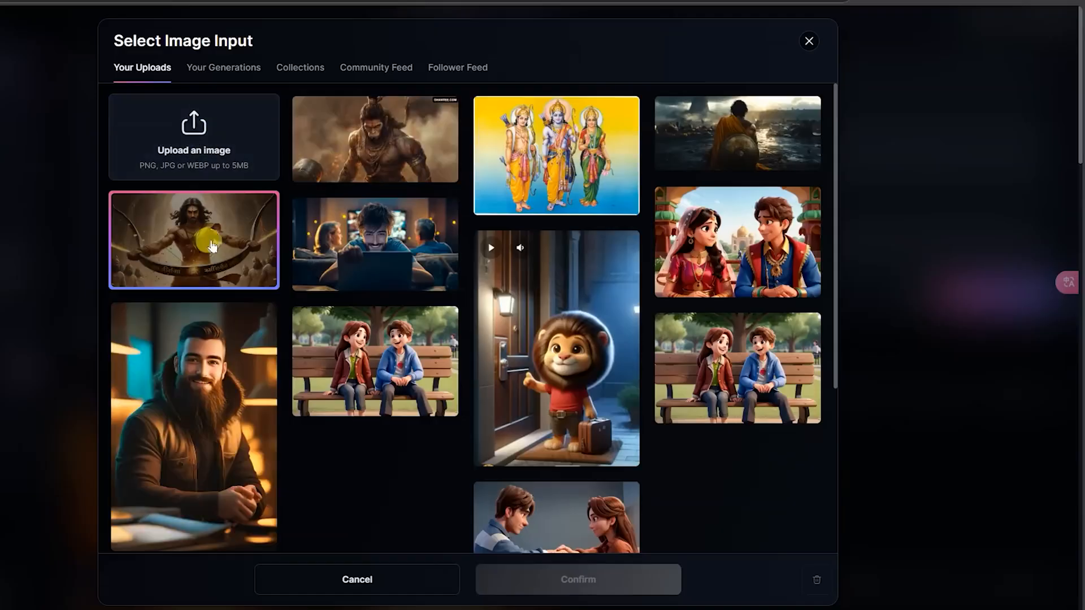
pyautogui.click(212, 246)
pyautogui.click(581, 574)
pyautogui.click(1016, 345)
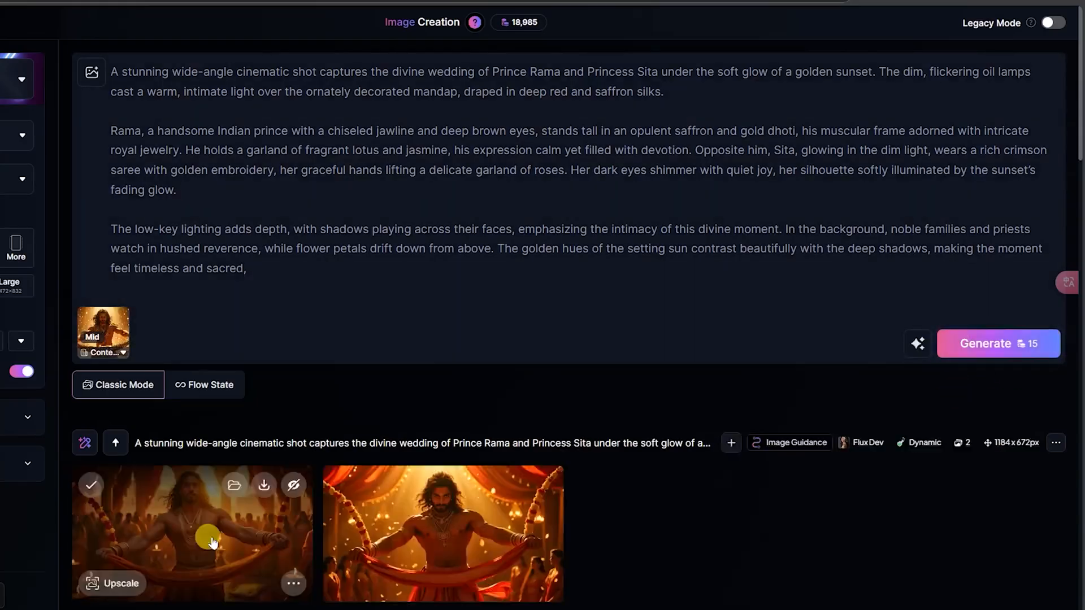
pyautogui.click(212, 541)
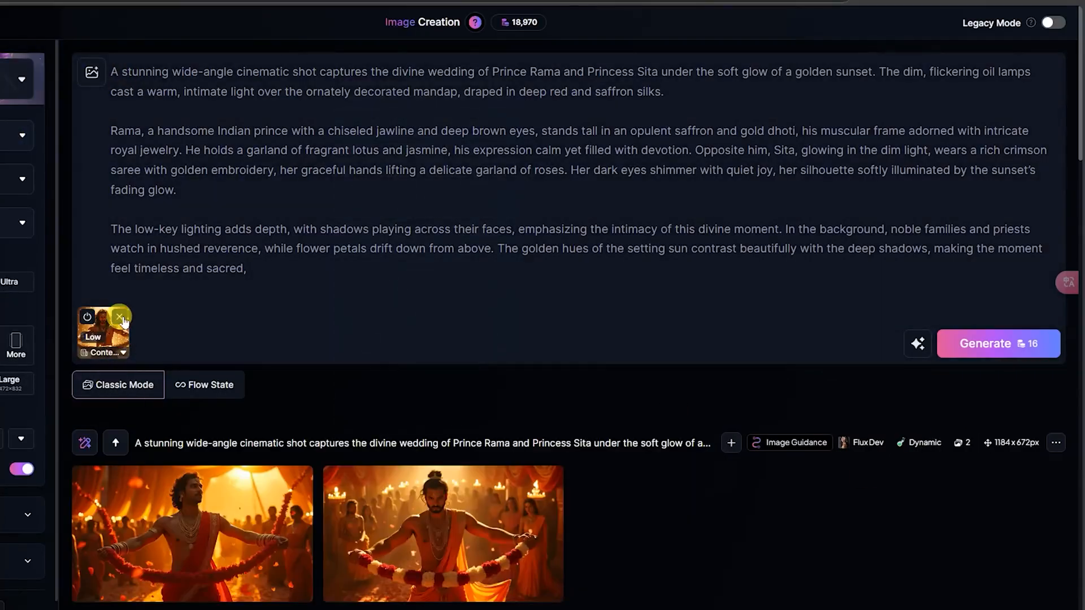
# - Remove the Content Reference image and generate the wedding prompt with Leonardo Phoenix 1.0
pyautogui.click(121, 318)
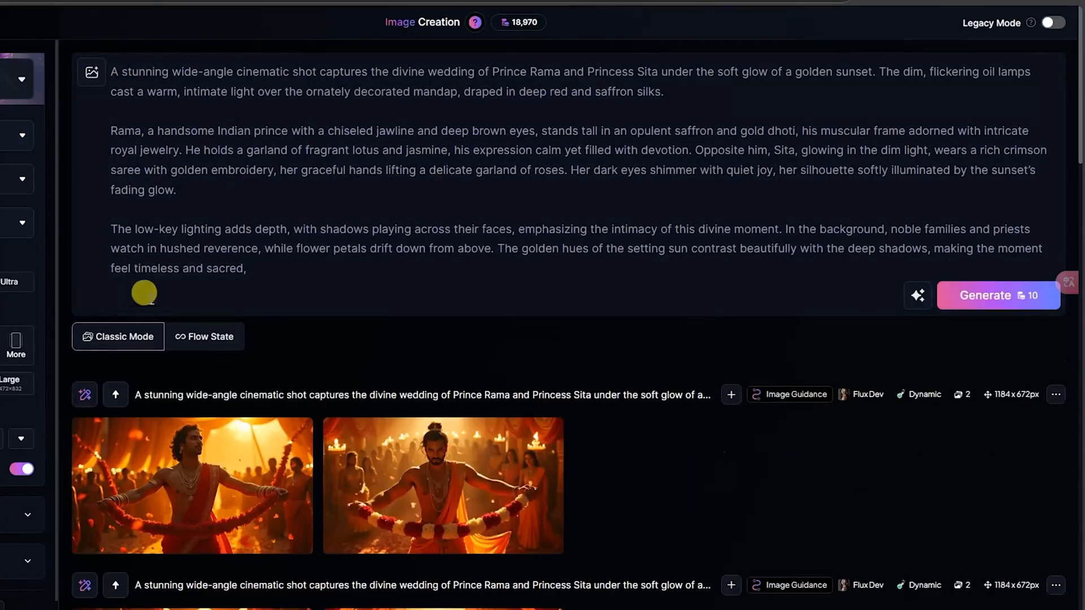
pyautogui.click(1011, 305)
pyautogui.scroll(-3, 469, 359)
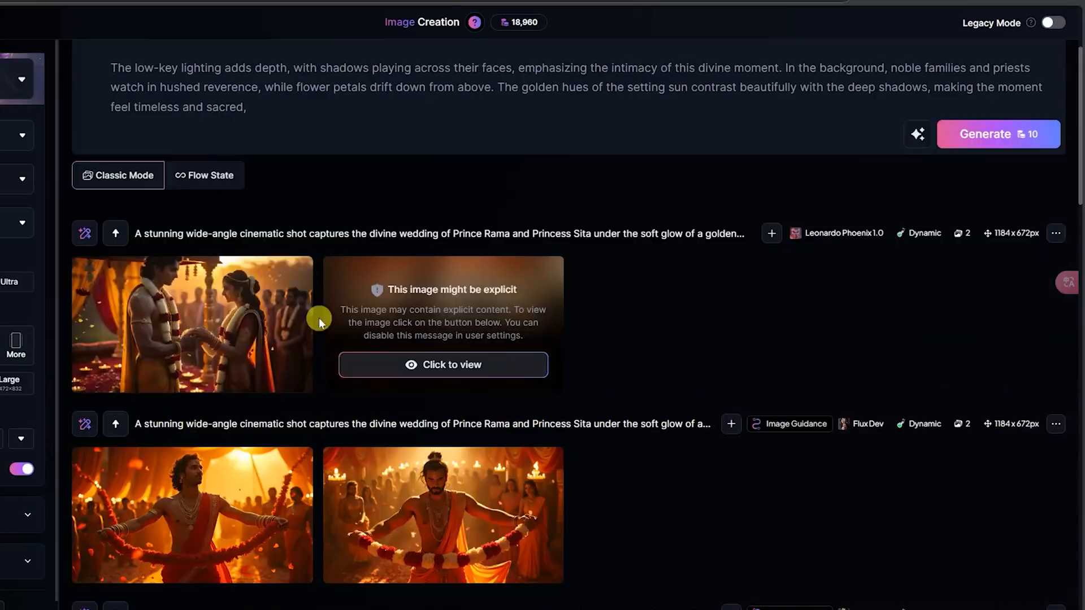
# - Reveal the second Phoenix 1.0 wedding image hidden behind the explicit-content notice and inspect it enlarged
pyautogui.click(404, 362)
pyautogui.click(462, 347)
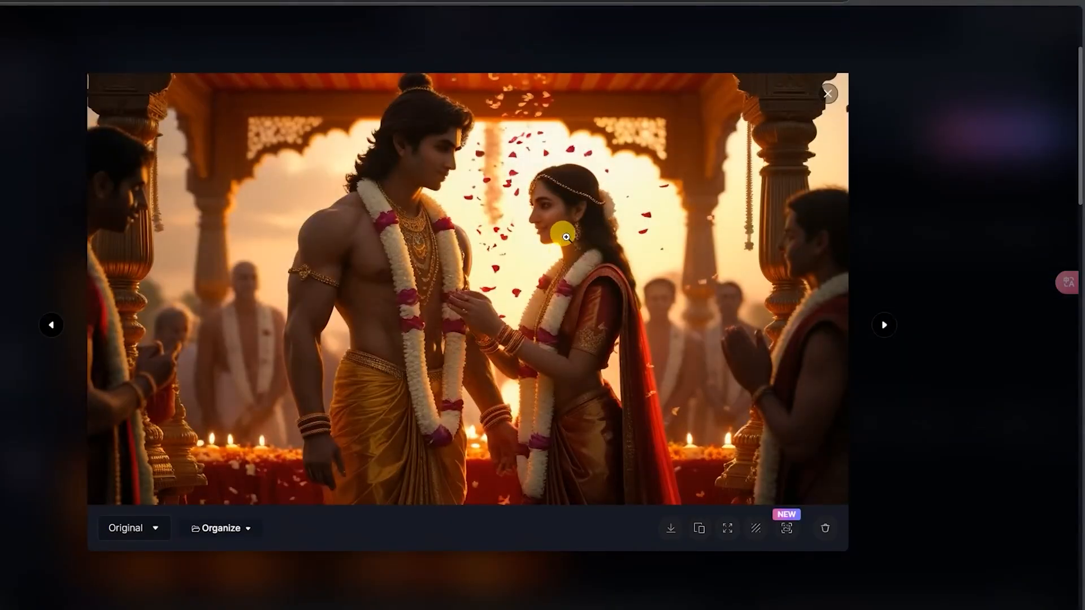
pyautogui.click(950, 224)
# - Switch the model back to Flux Dev and generate the wedding prompt again without a reference
pyautogui.click(8, 82)
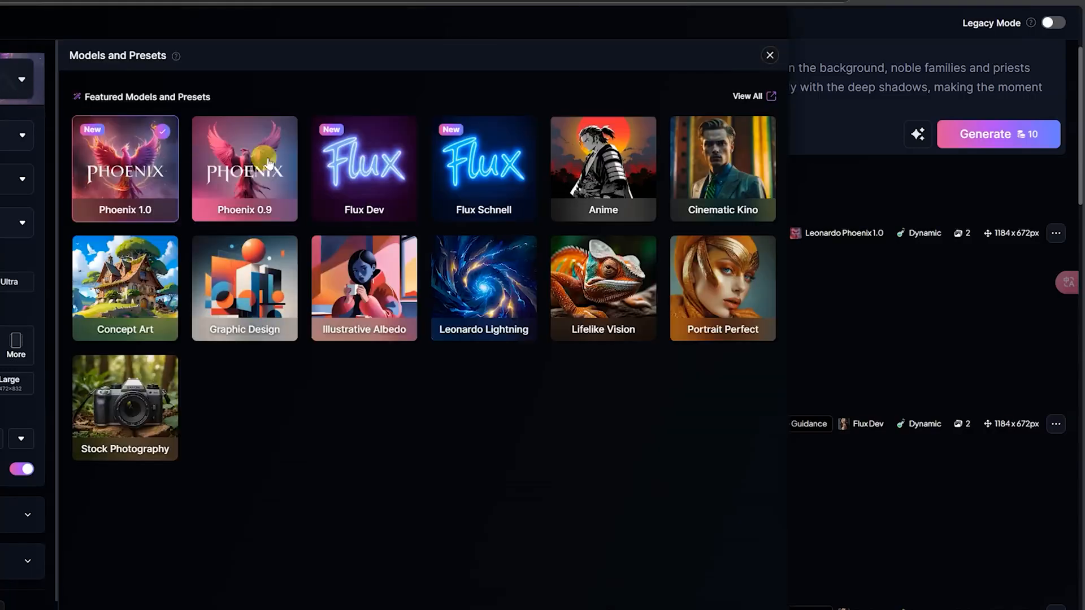
pyautogui.click(1009, 319)
pyautogui.click(1003, 140)
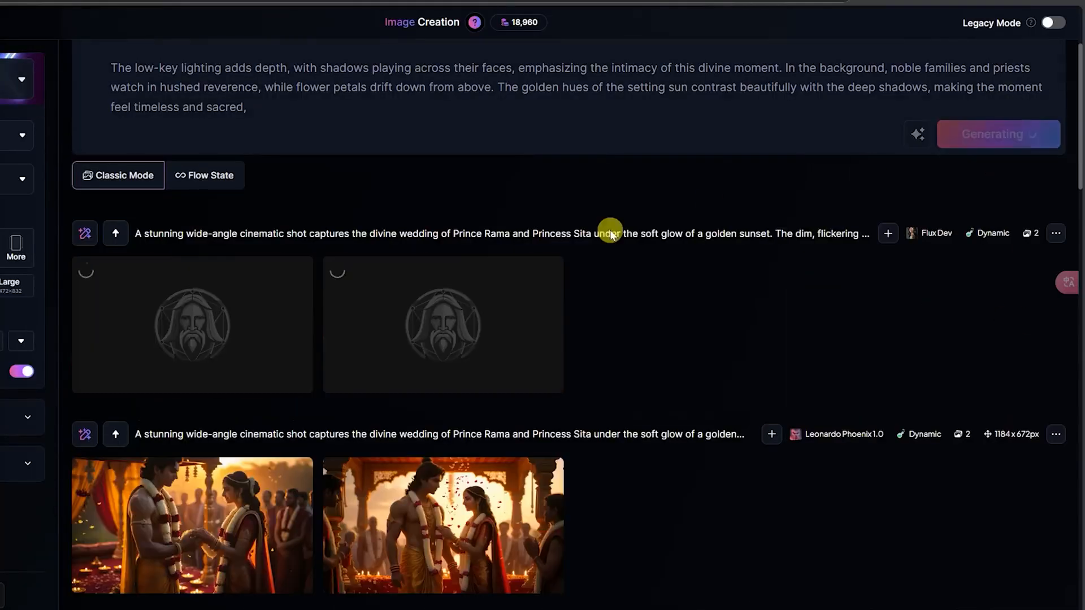
# - Inspect both new Flux Dev wedding images of Rama and Sita at full size
pyautogui.click(429, 267)
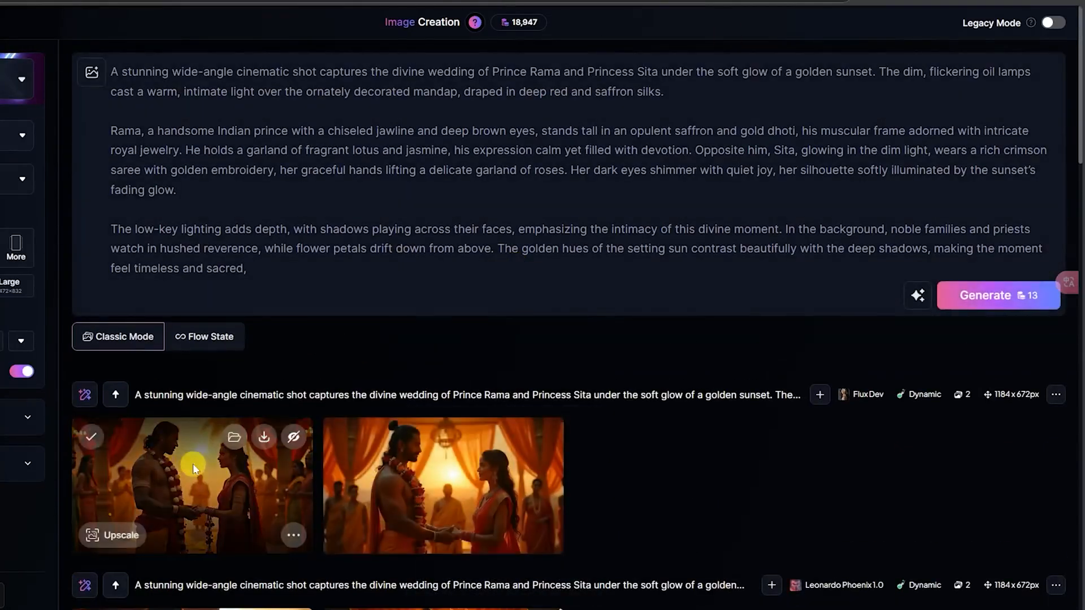
pyautogui.click(192, 464)
pyautogui.click(884, 325)
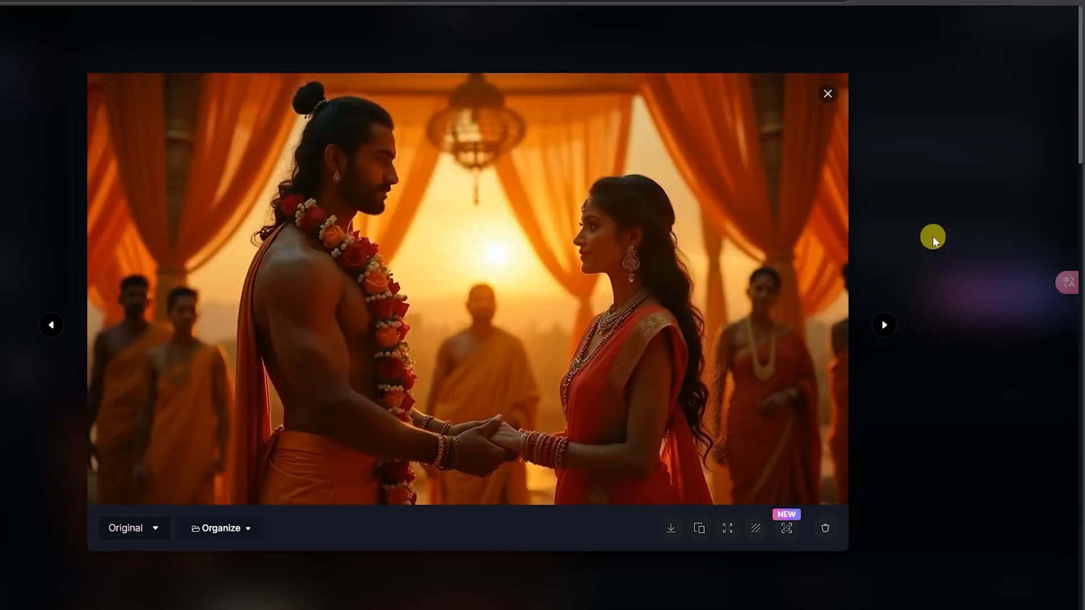
pyautogui.click(988, 178)
# - Switch to ChatGPT and review the earlier prompts and the trailer's scene table in the same chat
pyautogui.hotkey('alt', 'Tab')
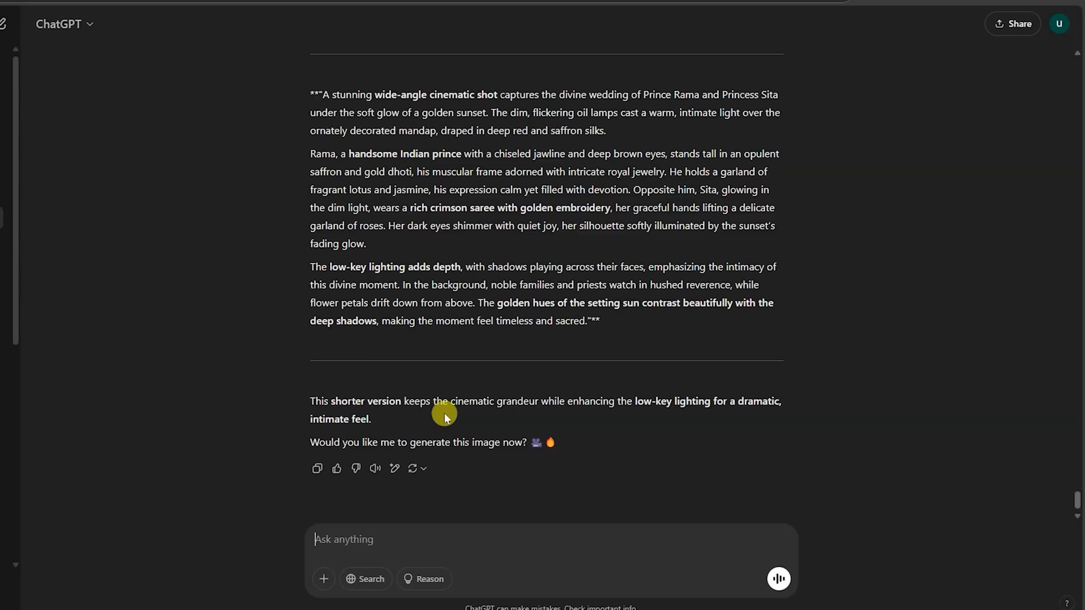
pyautogui.scroll(20, 507, 384)
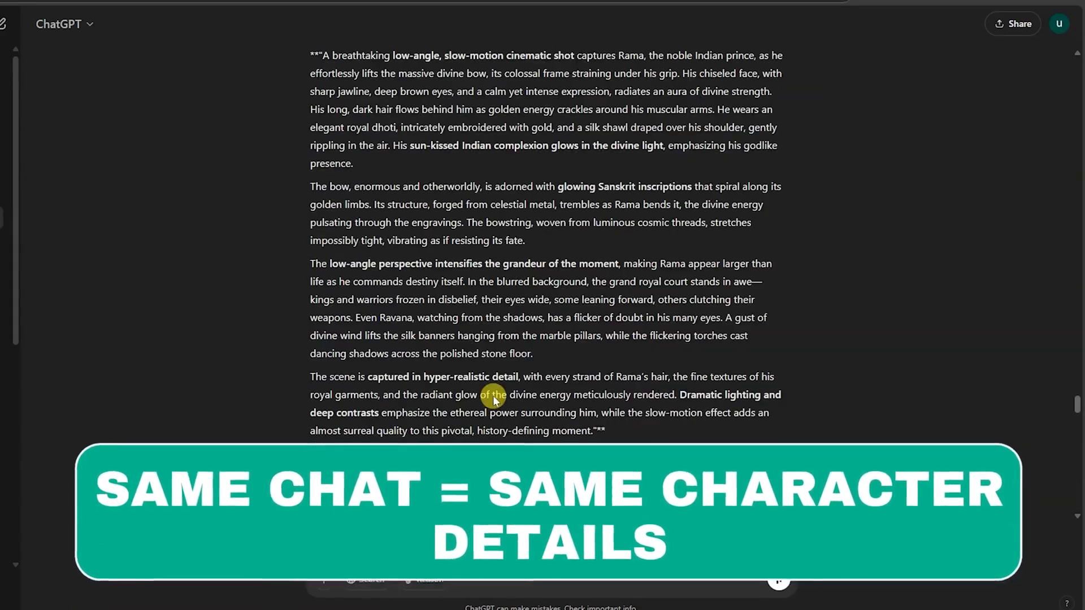
pyautogui.scroll(20, 493, 399)
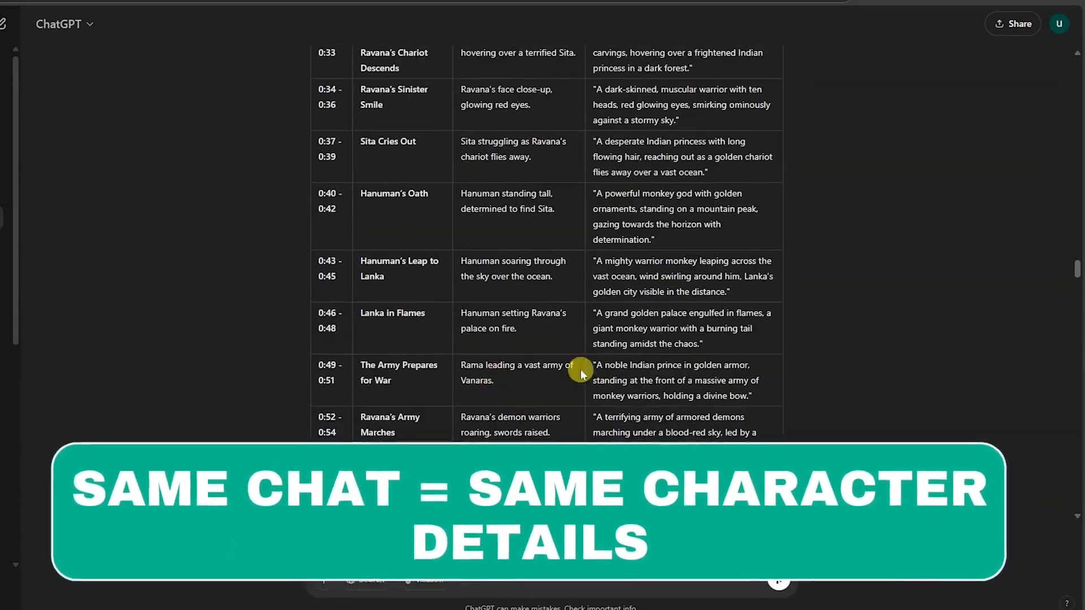
pyautogui.scroll(-5, 574, 254)
pyautogui.scroll(2, 575, 243)
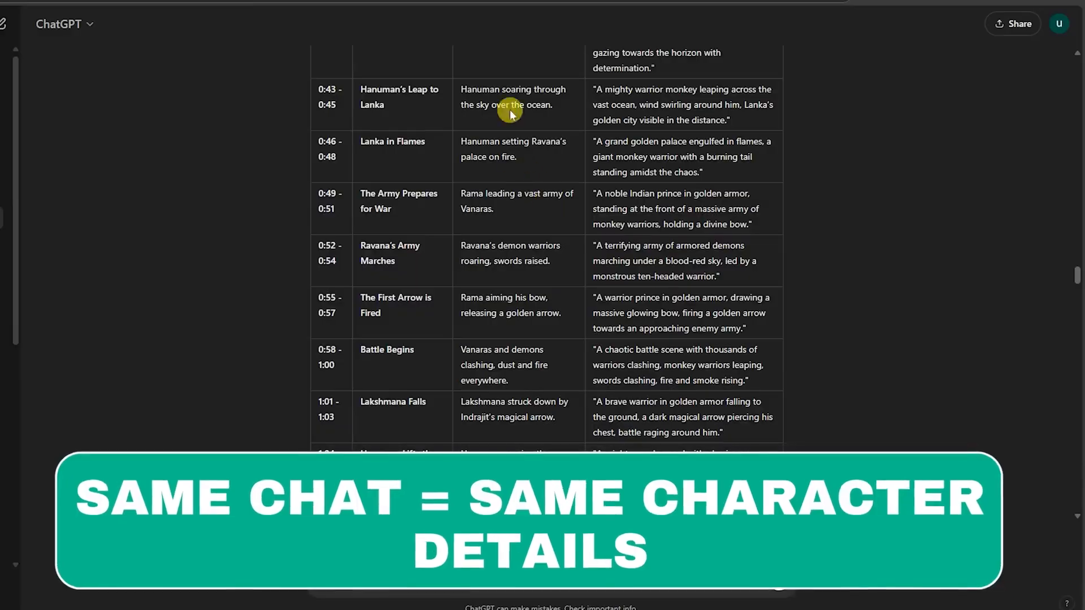
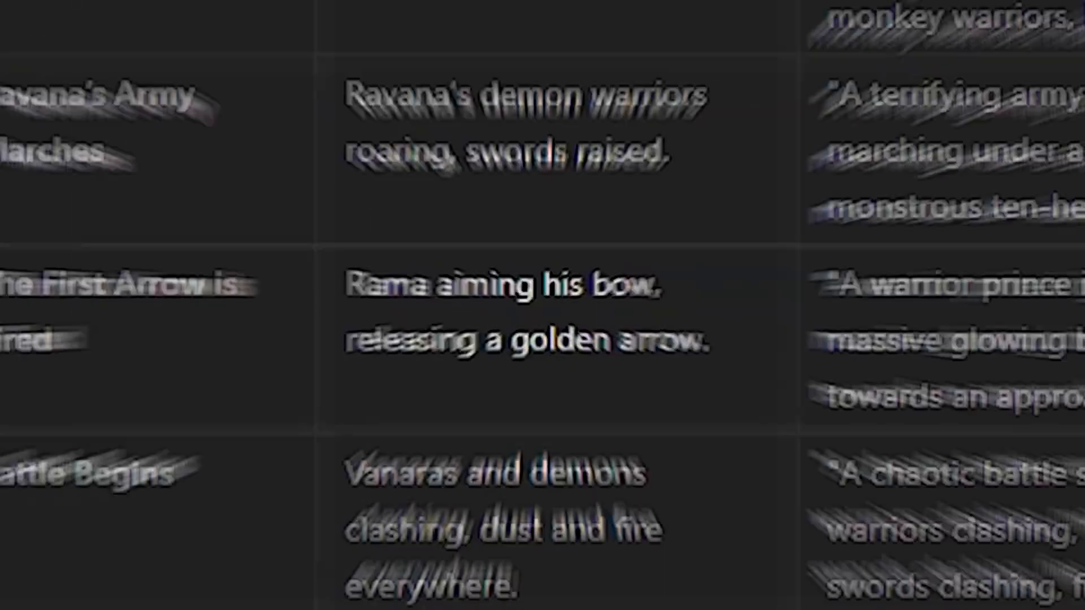
# - Review the Lanka in Flames row's scene description and image prompt in the trailer table
pyautogui.moveTo(394, 192); pyautogui.dragTo(540, 225)
pyautogui.hotkey('ctrl', 'c')
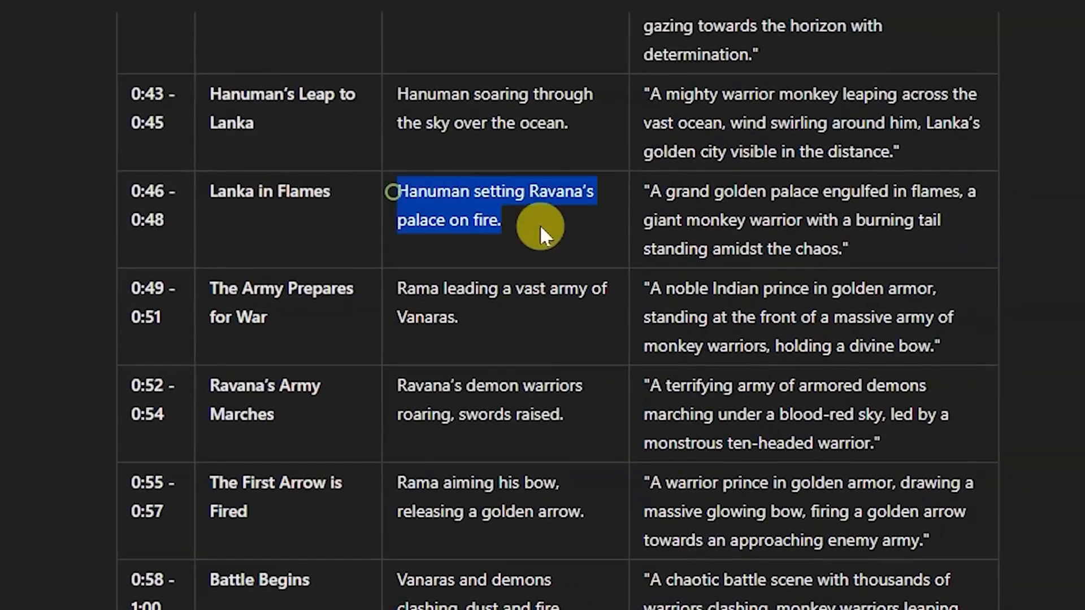
pyautogui.click(714, 237)
pyautogui.moveTo(655, 191); pyautogui.dragTo(846, 246)
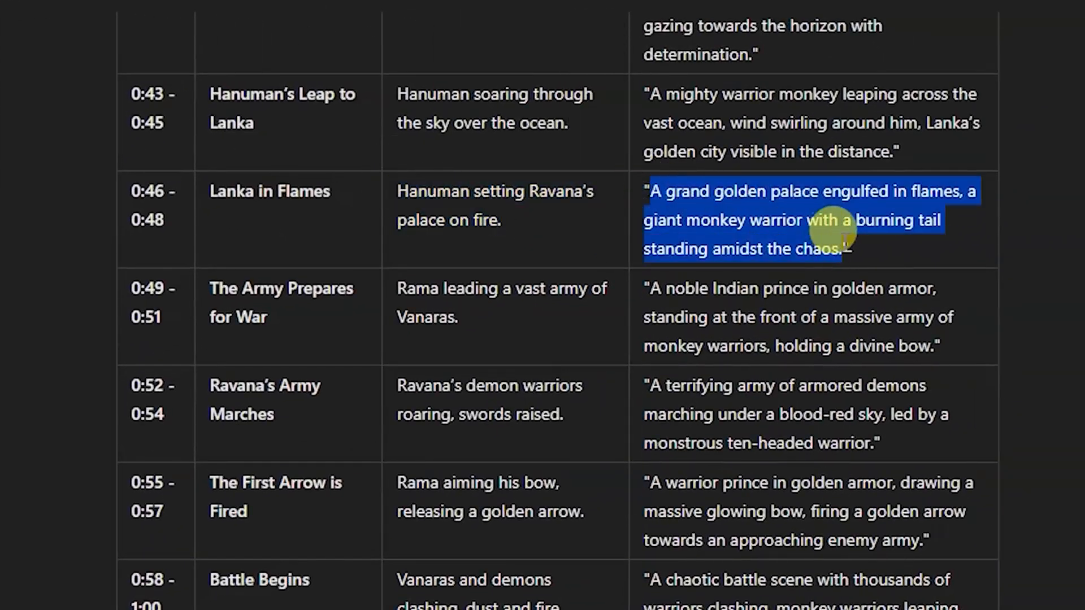
pyautogui.click(619, 221)
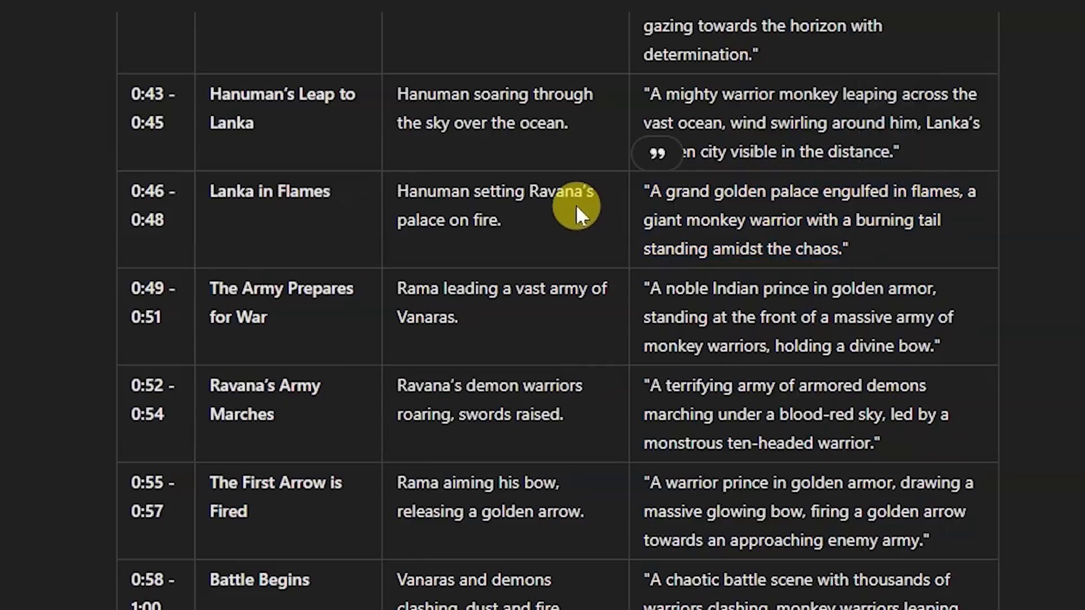
# - Reuse the earlier wedding request, replacing its quoted scene and prompt with the Lanka in Flames scene description and prompt from the table
pyautogui.tripleClick(399, 191)
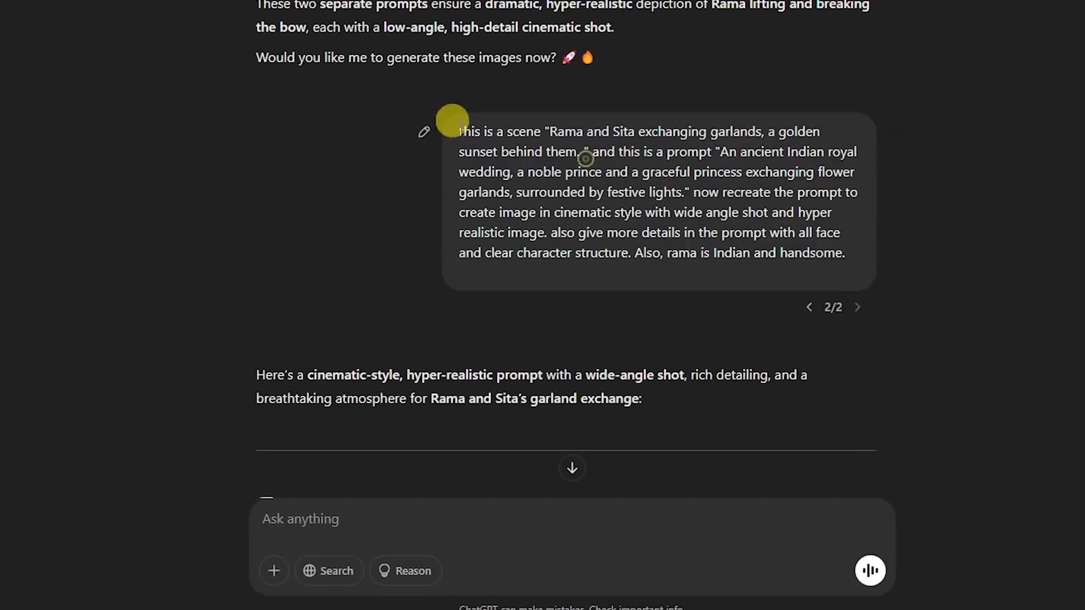
pyautogui.write('this is a scene "Rama and Sita exchanging garlands, a golden sunset behind them. " and this is a prompt "An ancient Indian royal wedding, a noble prince and a graceful princess exchanging flower garlands, surrounded by festive lights." now recreate the prompt to create image in cinematic style with wide angle shot and hyper realistic image. also give more details in the prompt with all face and clear character structure. Also, rama is Indian and handsome.')
pyautogui.scroll(15, 512, 79)
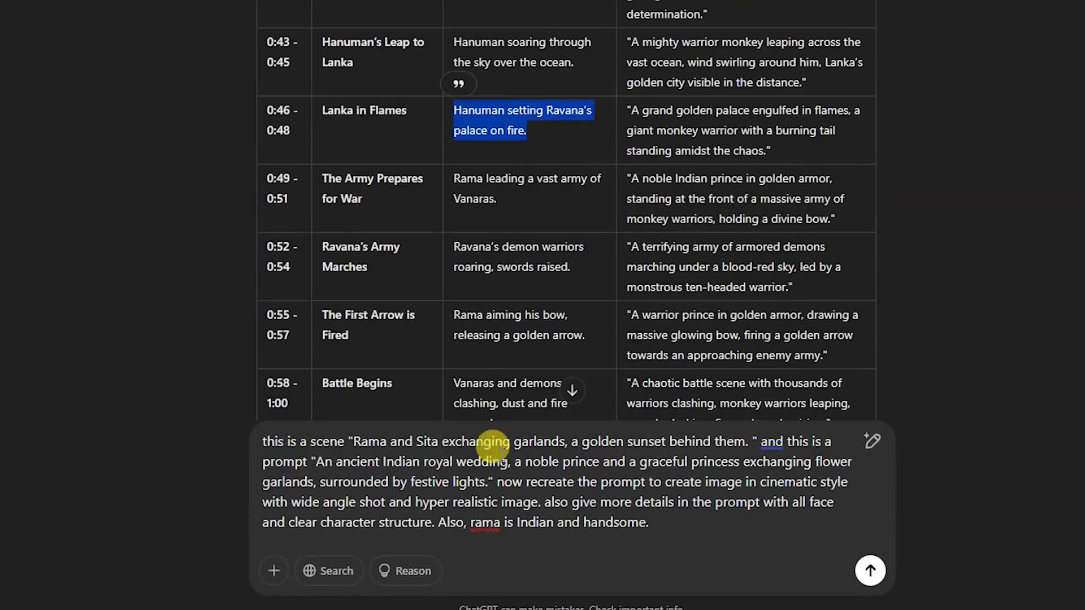
pyautogui.moveTo(354, 441); pyautogui.dragTo(345, 482)
pyautogui.hotkey('ctrl', 'v')
pyautogui.tripleClick(734, 130)
pyautogui.hotkey('ctrl', 'c')
pyautogui.hotkey('ctrl', 'v')
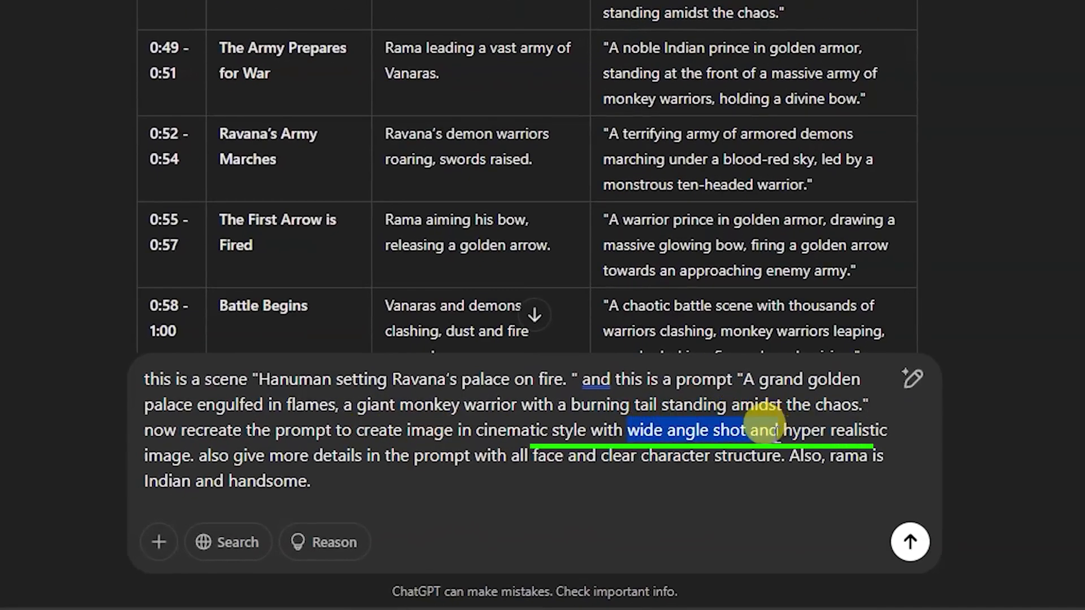
# - Remove "wide angle shot and" and the sentence about Rama being Indian and handsome from the request, and send it
pyautogui.press('BackSpace')
pyautogui.press('BackSpace')
pyautogui.moveTo(881, 477); pyautogui.dragTo(698, 456)
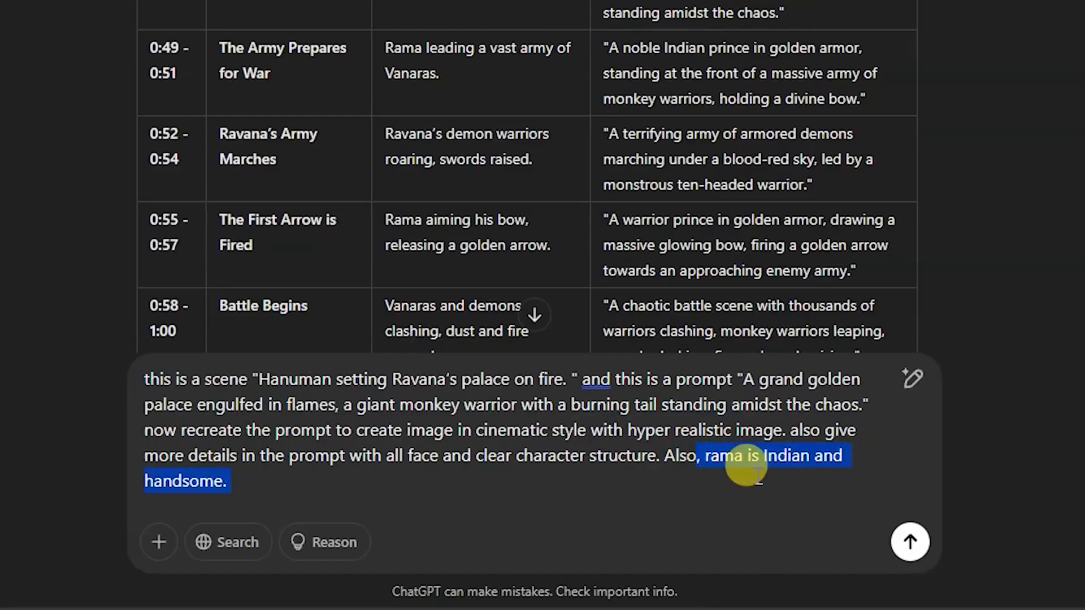
pyautogui.press('BackSpace')
pyautogui.press('BackSpace')
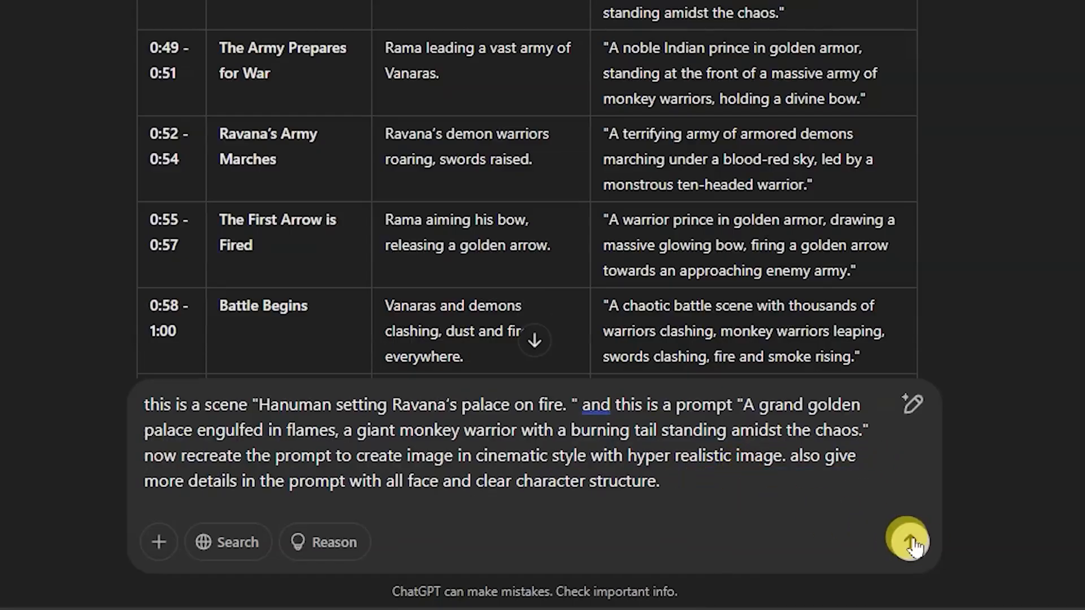
pyautogui.click(911, 543)
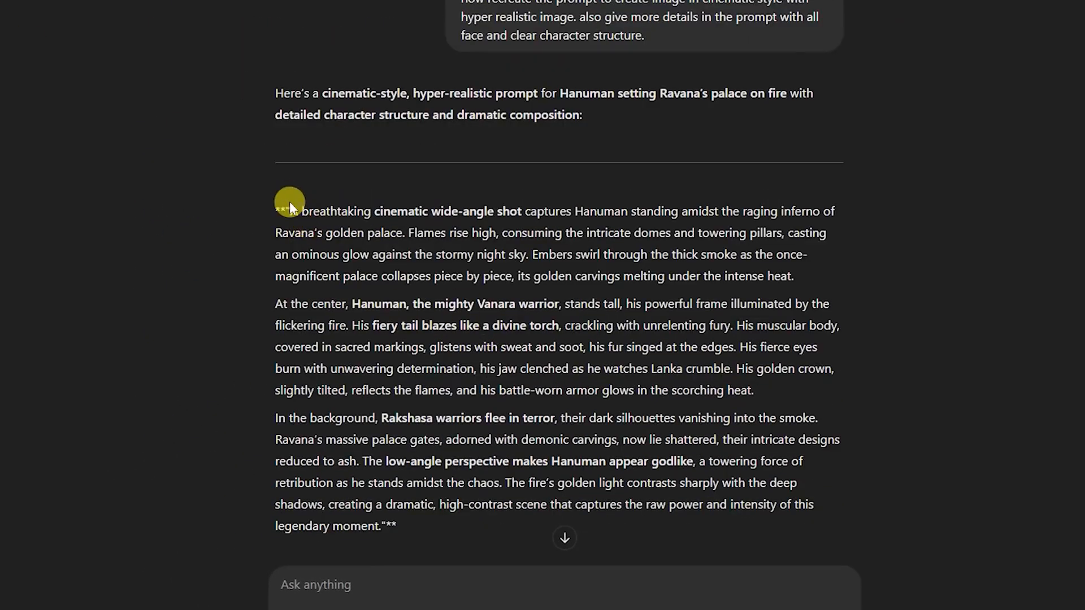
# - Replace the prompt in Leonardo.Ai with ChatGPT's Hanuman text, generate it with Phoenix 1.0, and view a result enlarged
pyautogui.moveTo(290, 210); pyautogui.dragTo(386, 525)
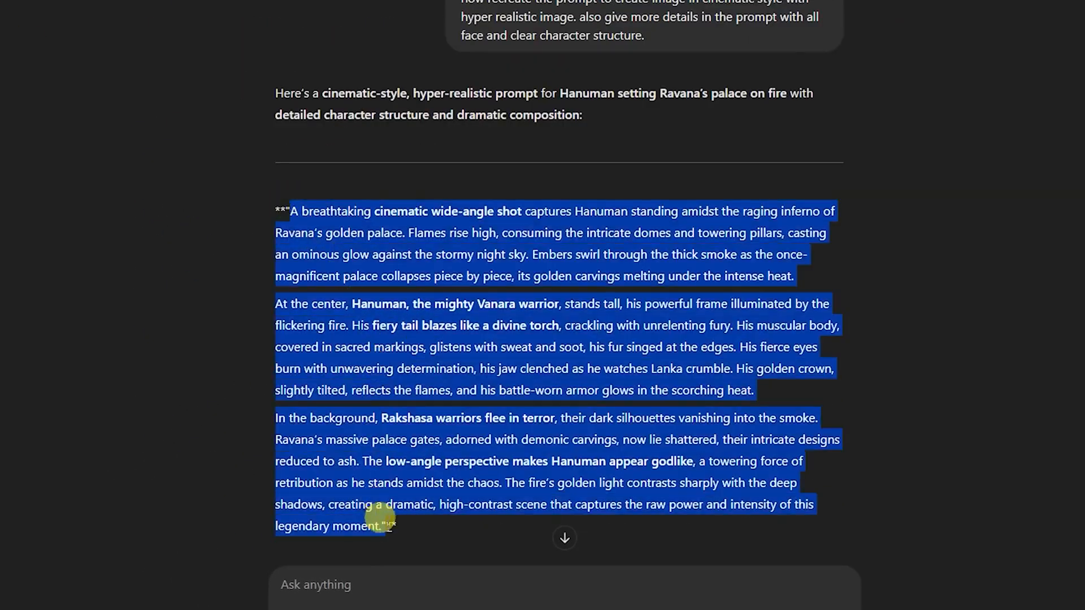
pyautogui.click(1012, 2)
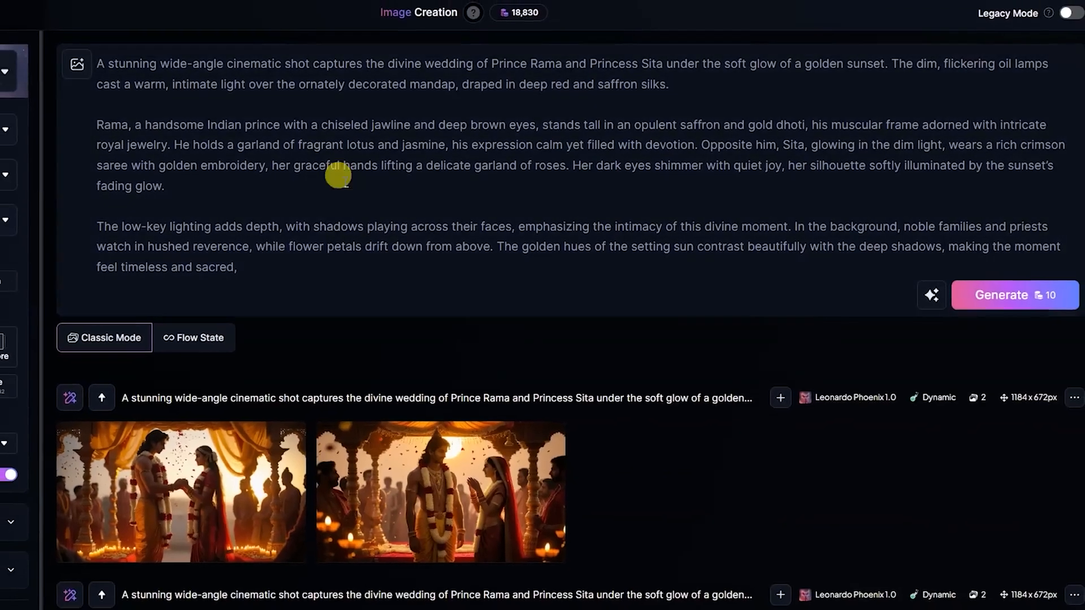
pyautogui.moveTo(234, 266); pyautogui.dragTo(92, 52)
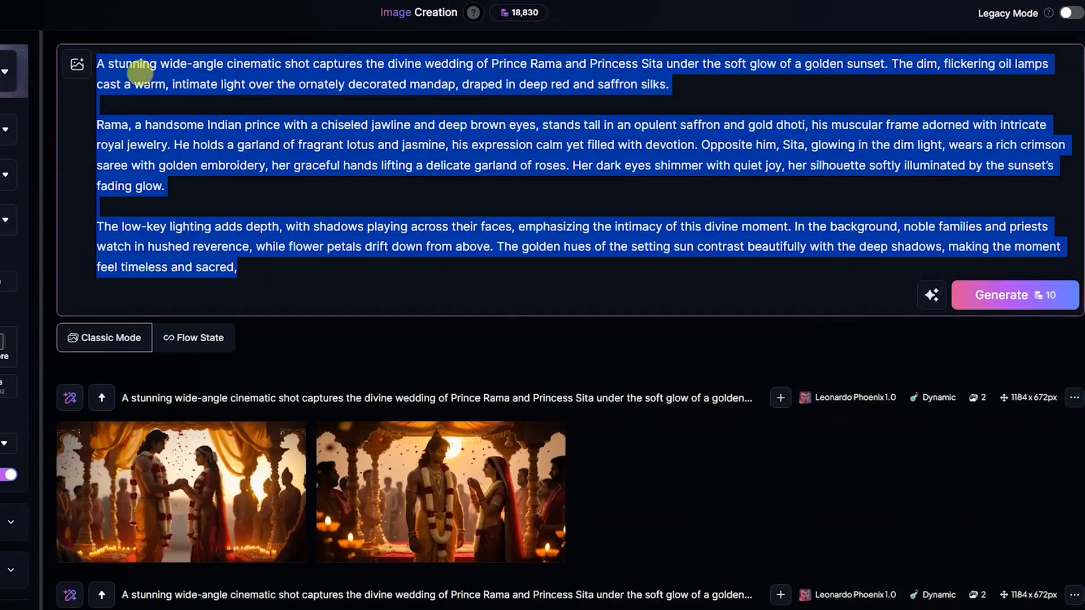
pyautogui.hotkey('ctrl', 'v')
pyautogui.click(1040, 314)
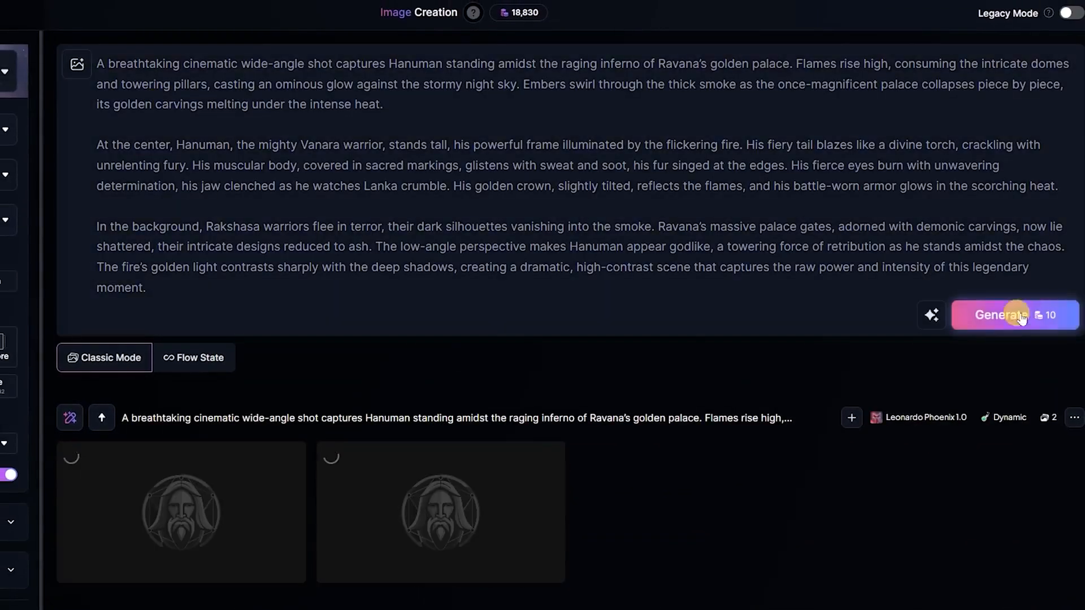
pyautogui.click(511, 507)
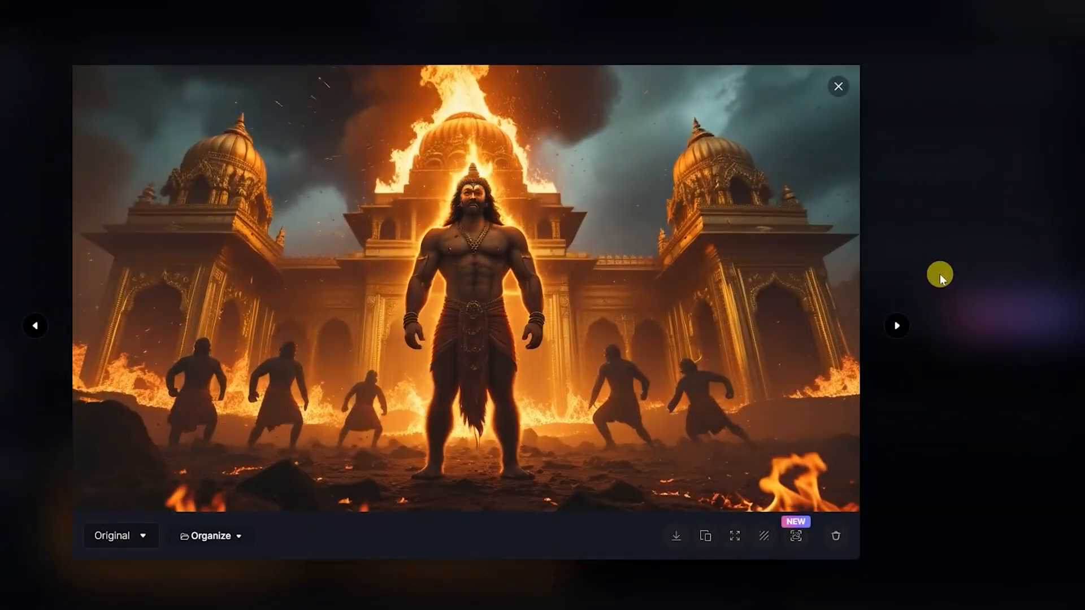
pyautogui.click(940, 277)
# - Switch the model to Flux Dev, generate the same Hanuman prompt again, and view a resulting image enlarged
pyautogui.click(36, 73)
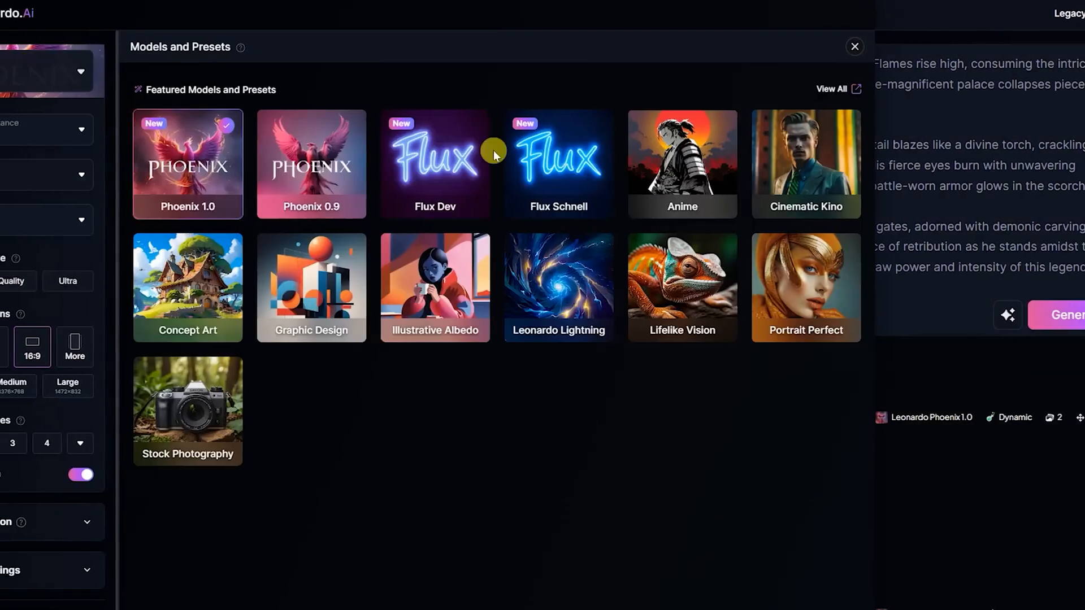
pyautogui.click(468, 168)
pyautogui.click(1073, 312)
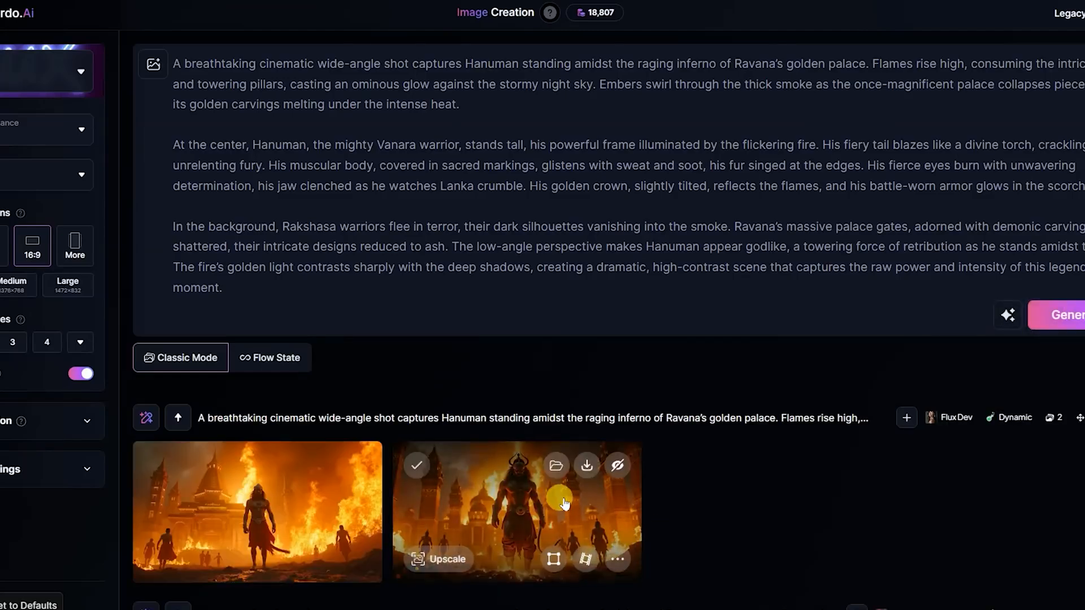
pyautogui.click(563, 497)
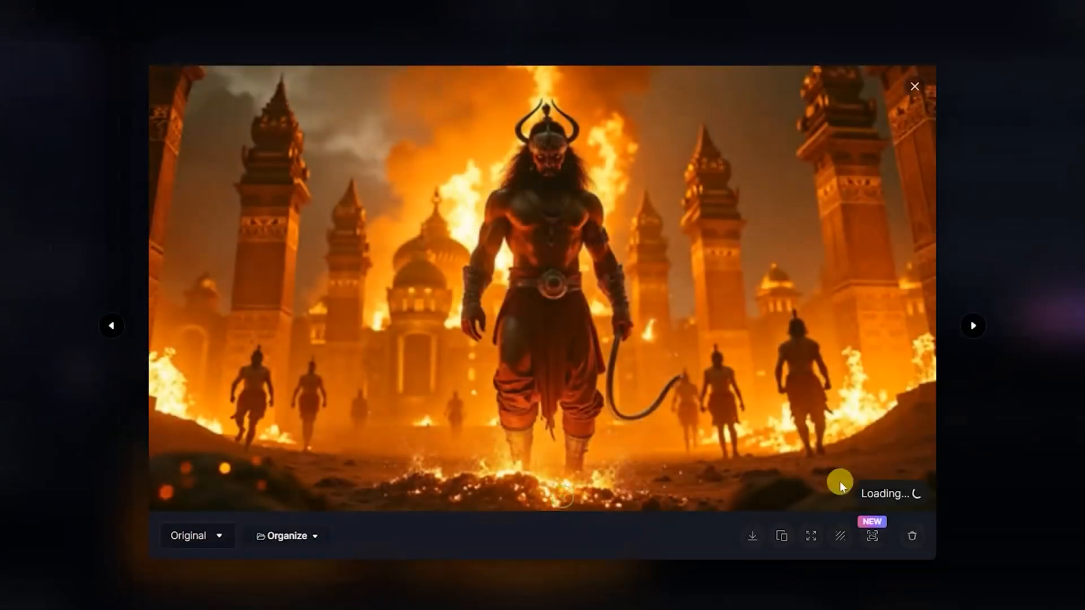
pyautogui.click(1058, 181)
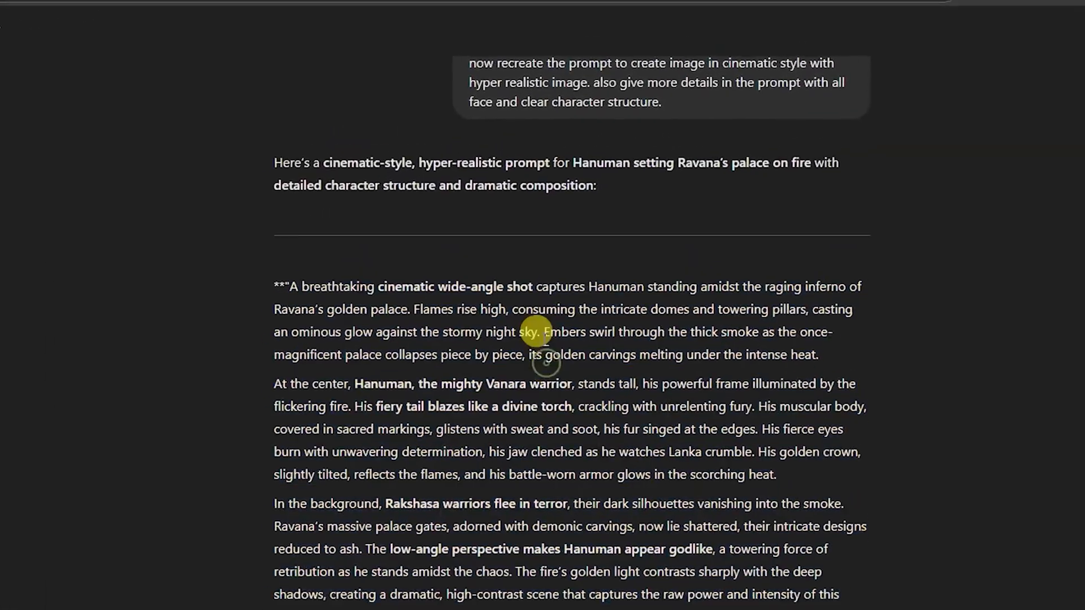
# - Back in ChatGPT, edit the Hanuman request to ask for an "aerial shot and" hyper realistic image, and resend it
pyautogui.scroll(5, 428, 339)
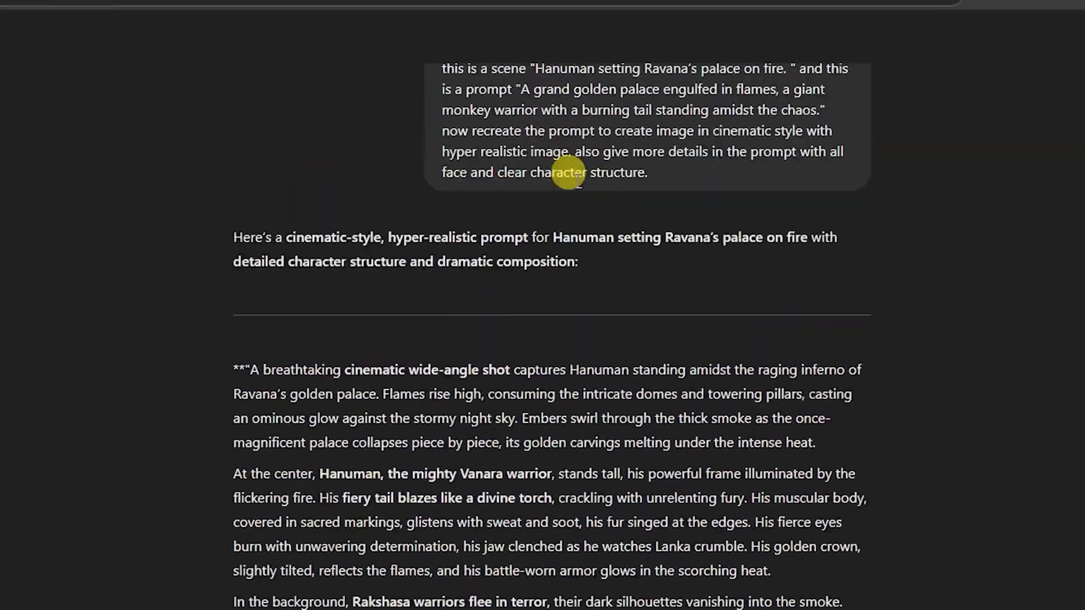
pyautogui.click(406, 357)
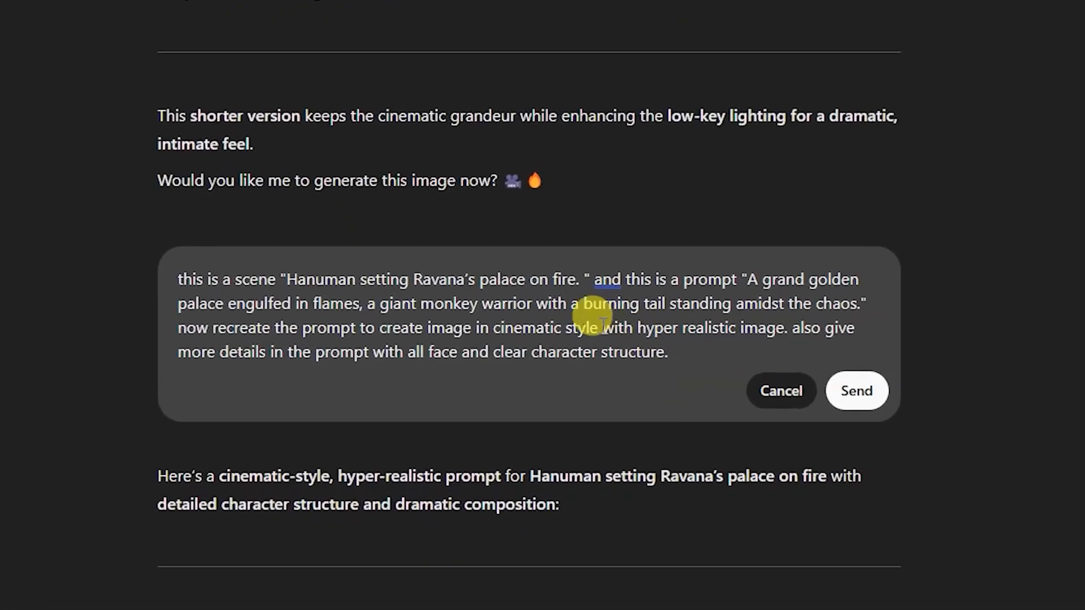
pyautogui.write('aer ')
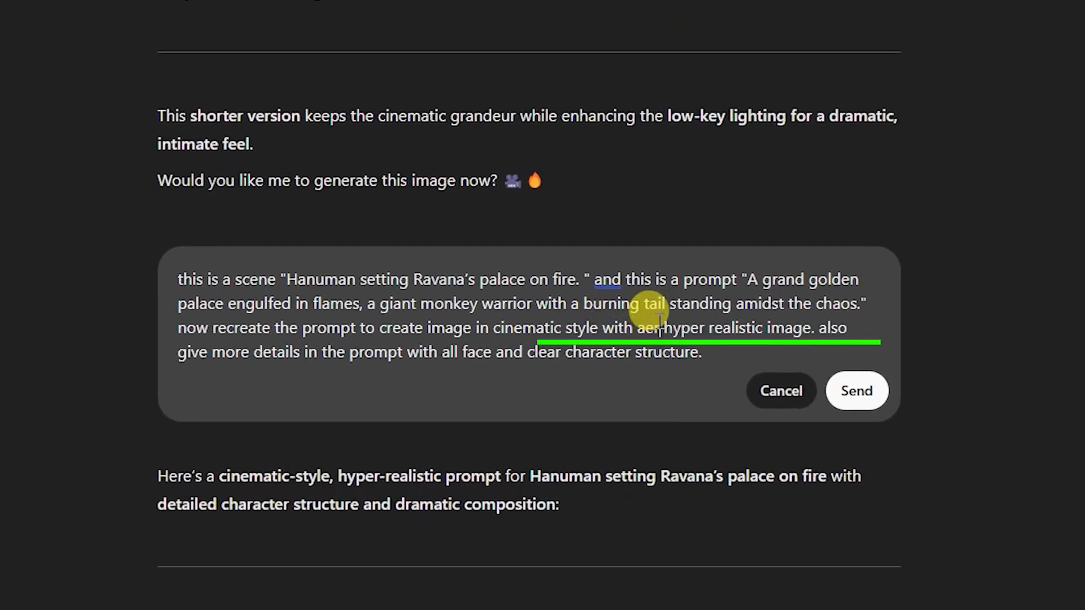
pyautogui.write('ieal shot and')
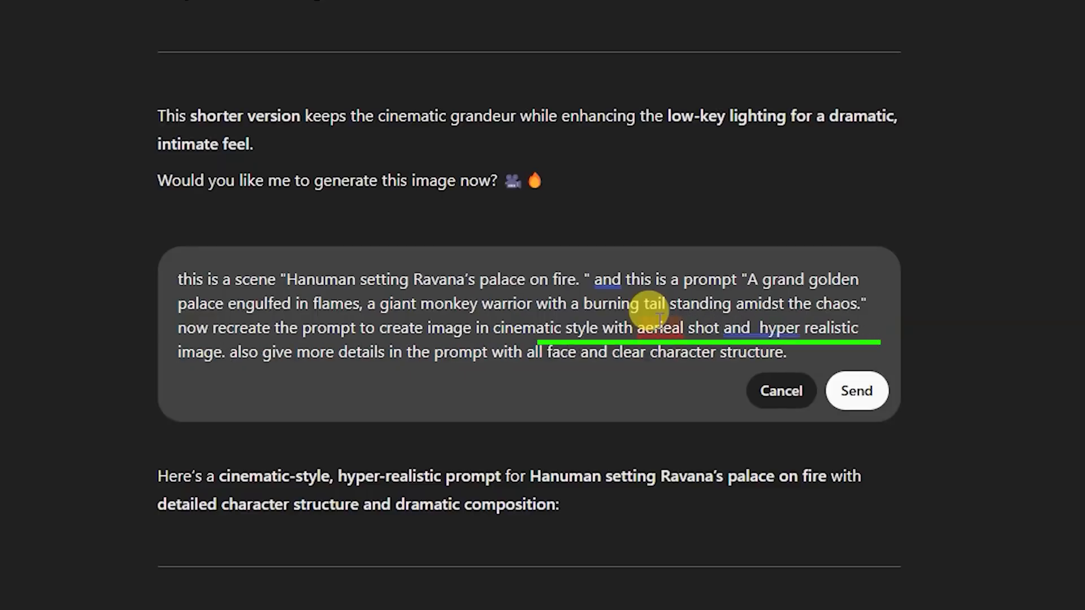
pyautogui.rightClick(660, 327)
pyautogui.click(658, 409)
pyautogui.click(856, 391)
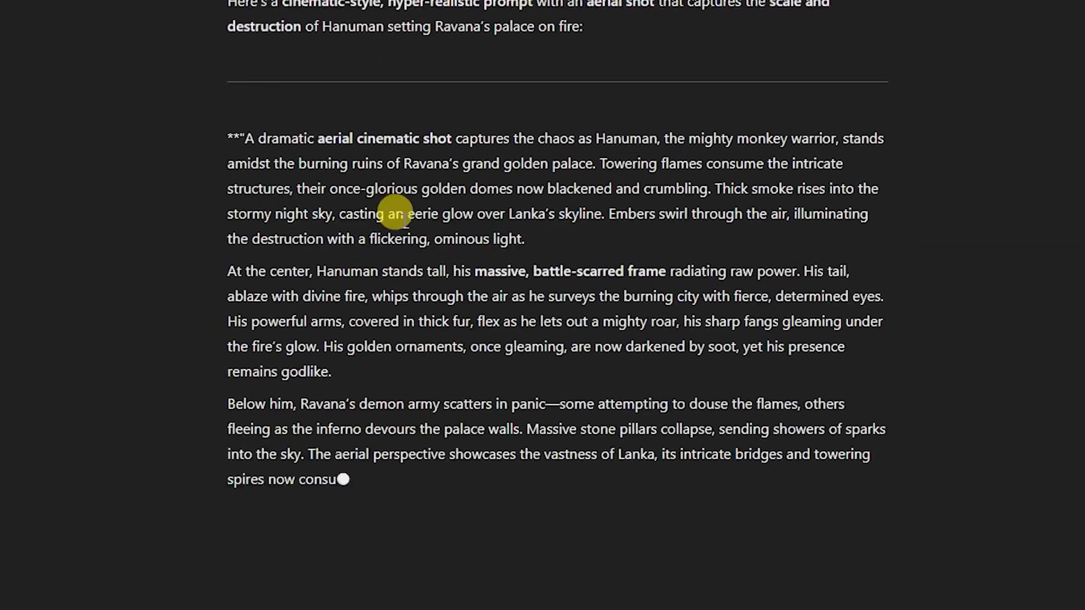
# - Replace the Leonardo.Ai prompt with ChatGPT's aerial-shot text, ending at "the crumbling city.", and generate it with Flux Dev
pyautogui.moveTo(350, 62); pyautogui.dragTo(687, 395)
pyautogui.hotkey('ctrl', 'c')
pyautogui.hotkey('ctrl', 'v')
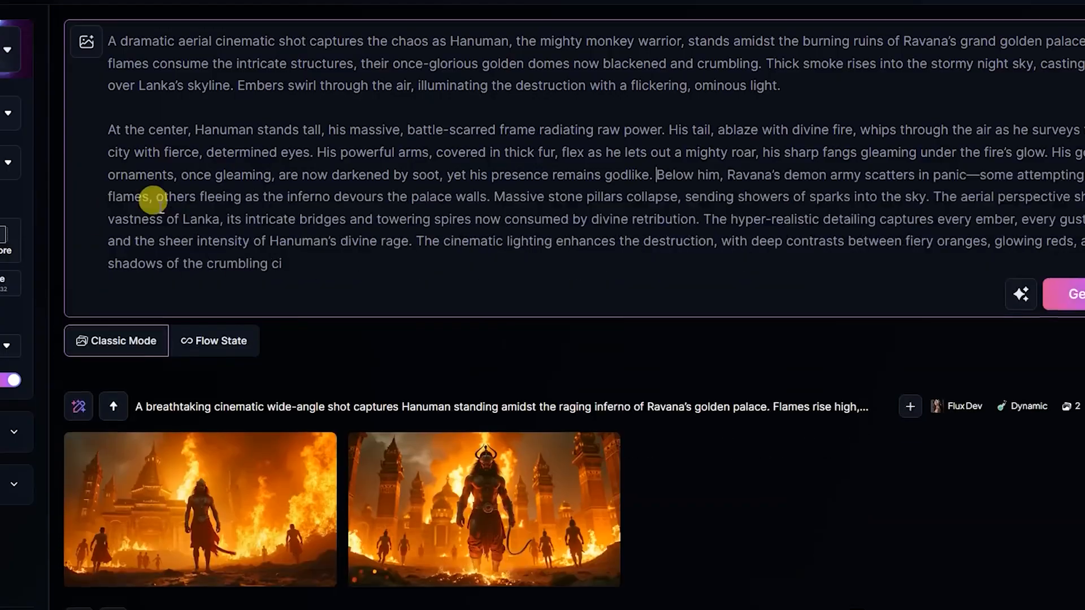
pyautogui.click(107, 130)
pyautogui.press('BackSpace')
pyautogui.press('BackSpace')
pyautogui.write('city.')
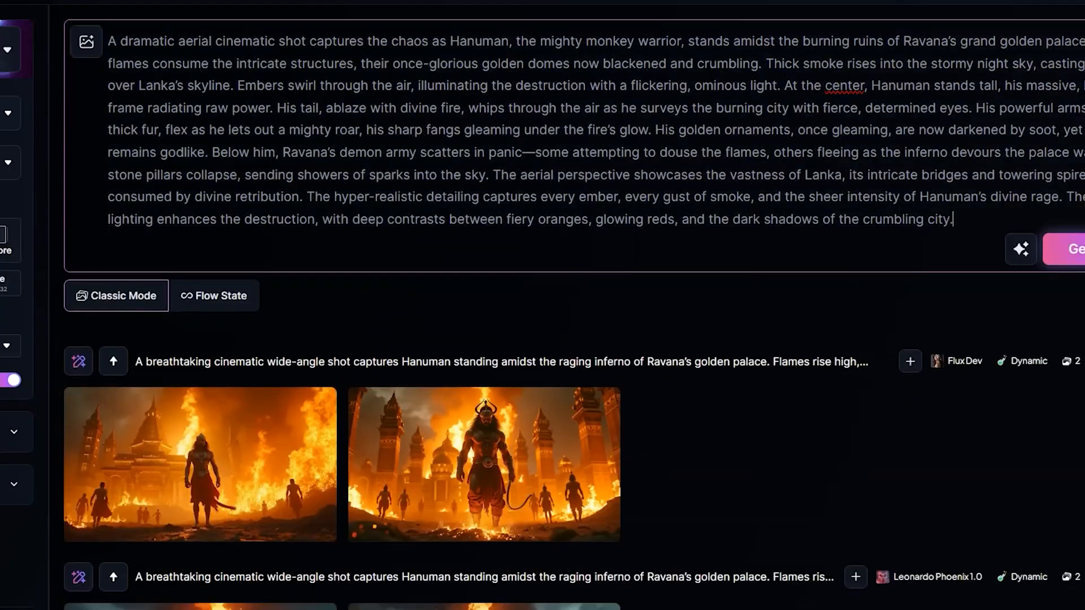
pyautogui.click(1077, 249)
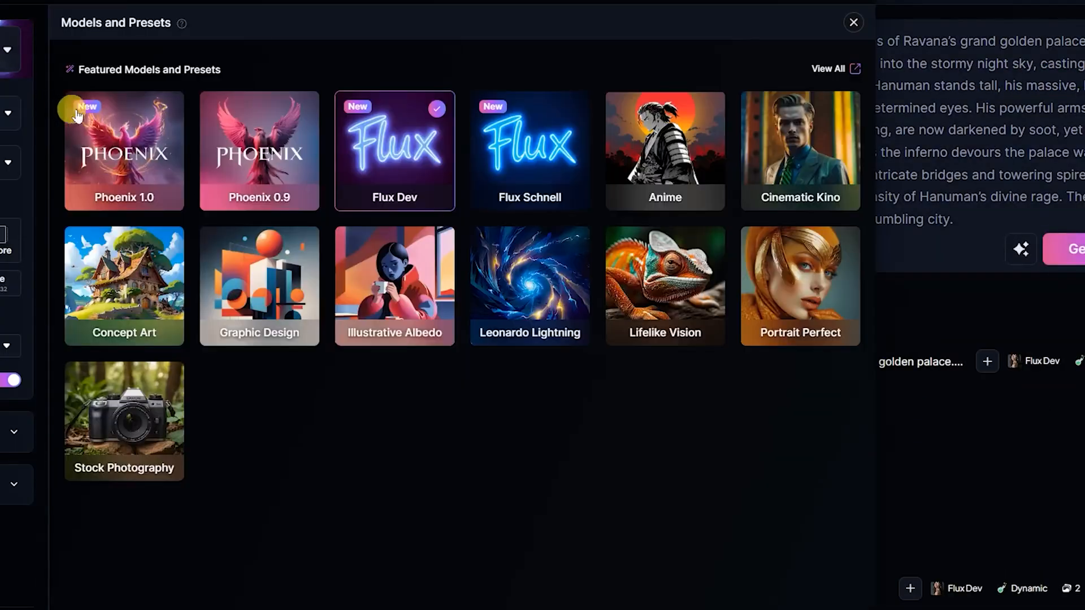
# - Switch the model to Phoenix 1.0, generate the aerial Hanuman prompt again, and look at a result enlarged
pyautogui.click(77, 115)
pyautogui.click(978, 397)
pyautogui.click(1052, 255)
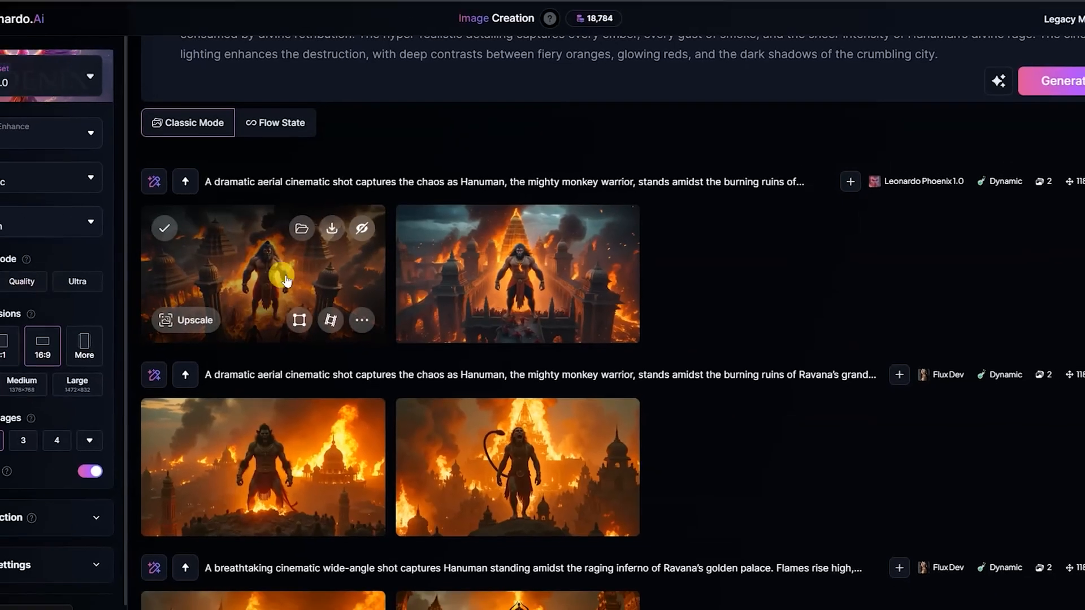
pyautogui.click(286, 280)
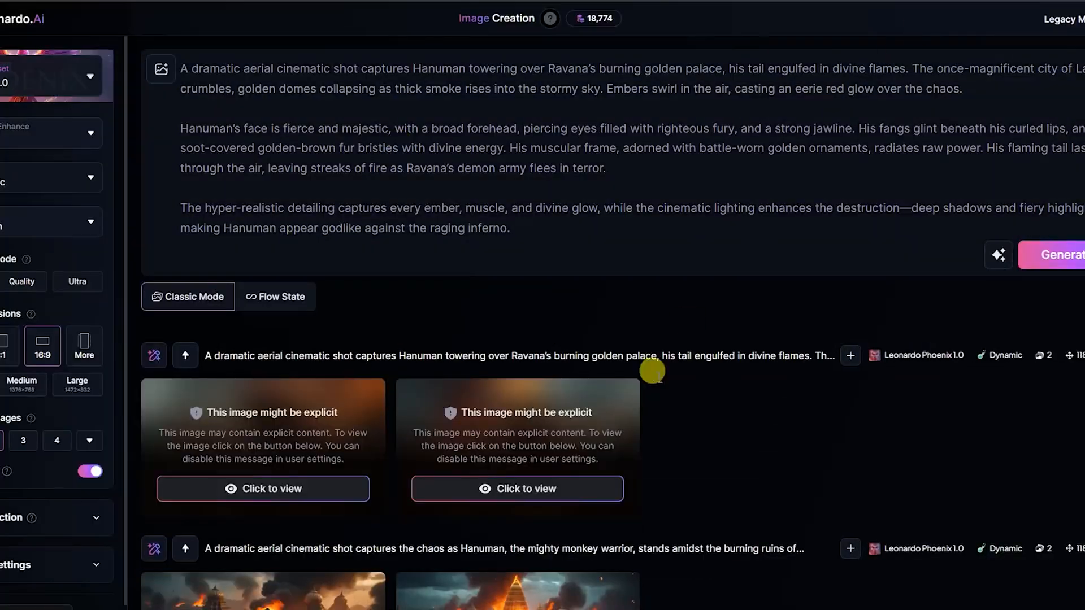
# - Inspect the second Phoenix 1.0 image of Hanuman soaring above Lanka's burning palace at full size in Leonardo.Ai
pyautogui.click(286, 435)
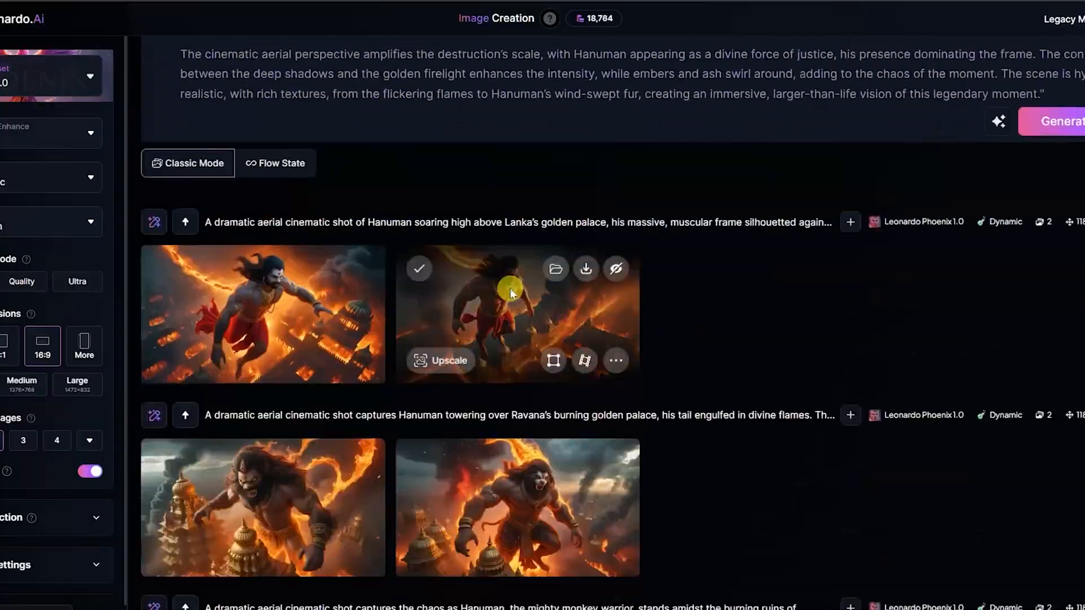
pyautogui.click(510, 288)
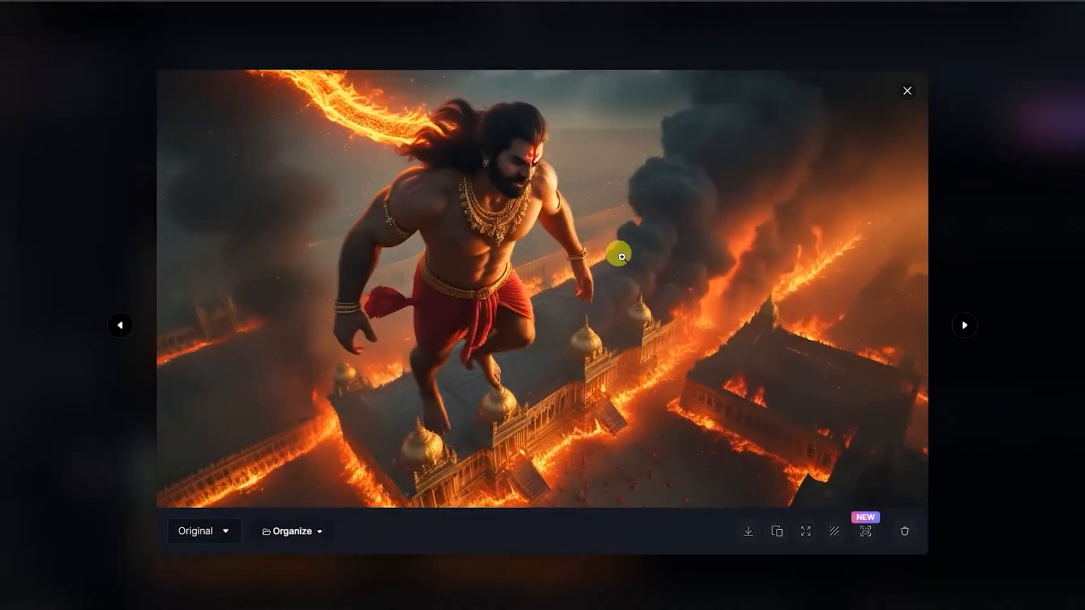
pyautogui.click(1048, 175)
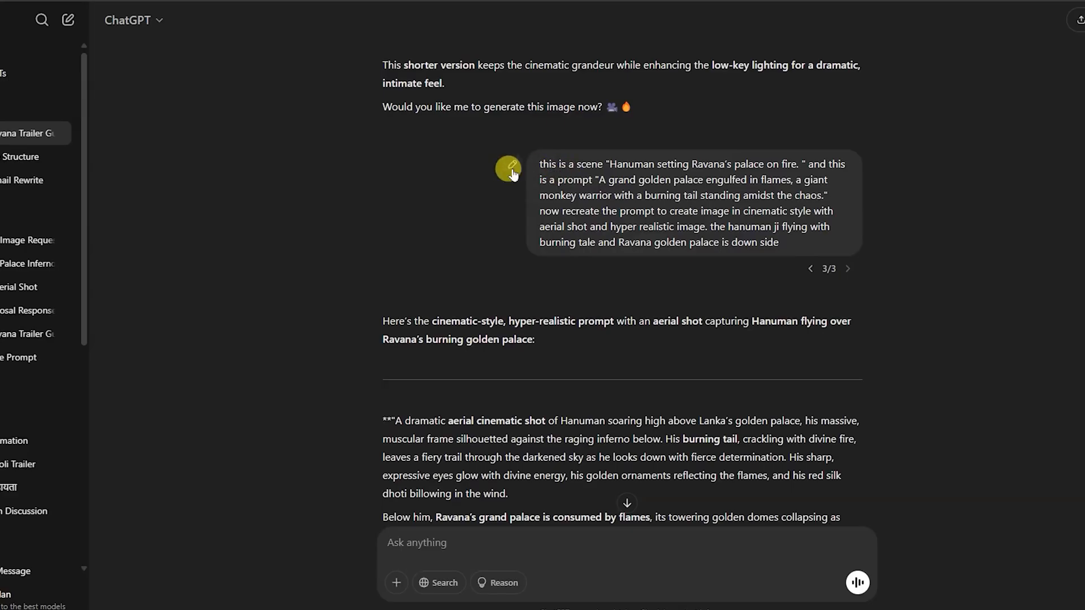
pyautogui.click(506, 164)
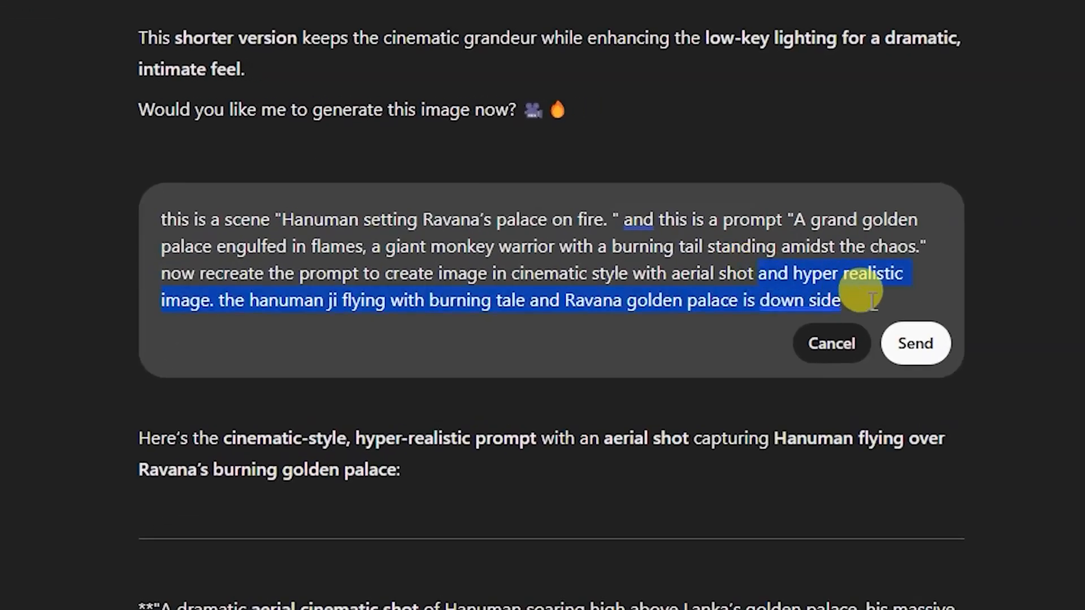
# - Edit the ChatGPT request so that "aerial shot" is followed by "of ravanas old palace burning only.", and resend it
pyautogui.press('BackSpace')
pyautogui.write('of ra')
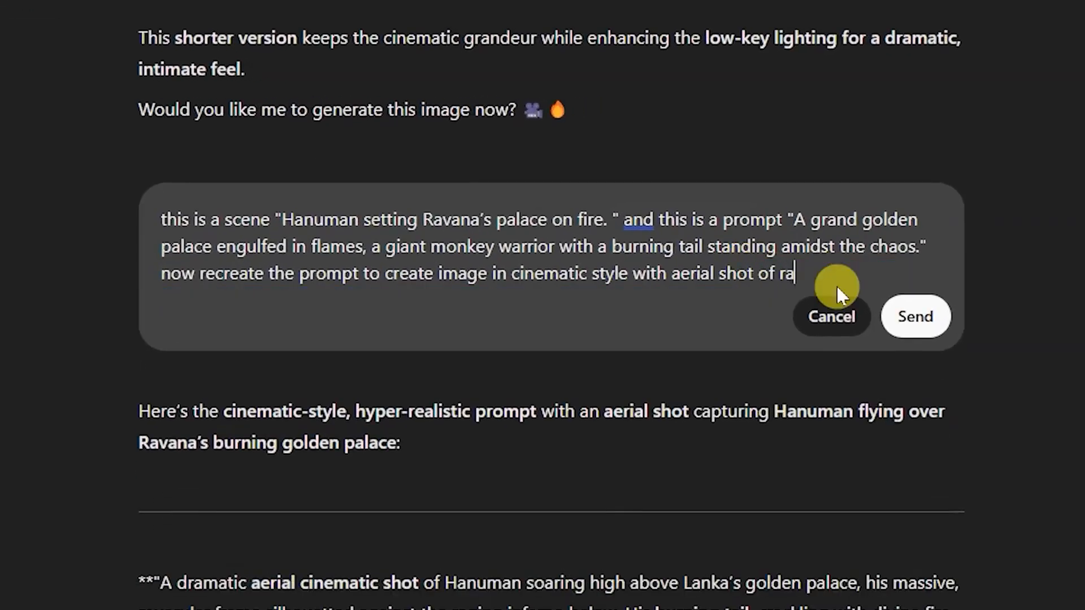
pyautogui.write('vanas old palace burning only.')
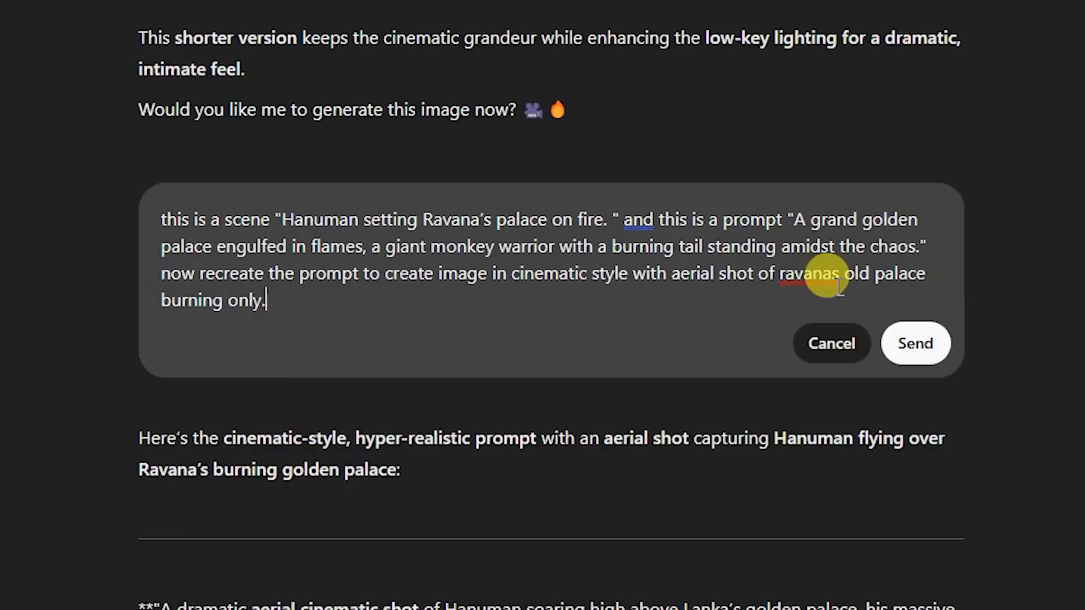
pyautogui.click(918, 341)
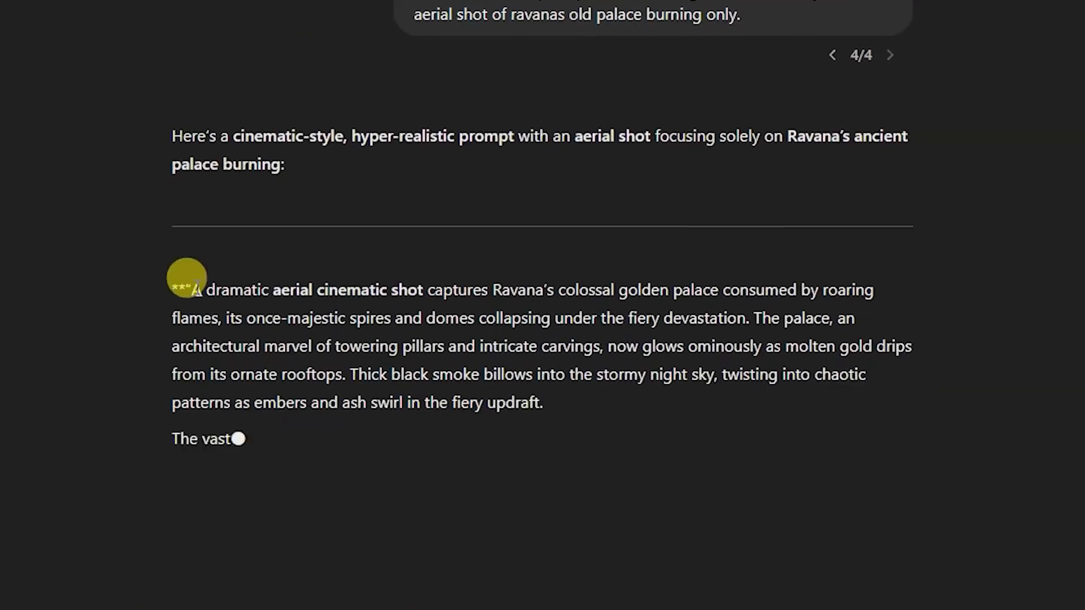
# - Generate ChatGPT's palace-only aerial prompt, ending at "Lanka's fate is sealed in flames", with Phoenix 1.0 in Leonardo.Ai and enlarge the second image
pyautogui.moveTo(232, 245); pyautogui.dragTo(409, 494)
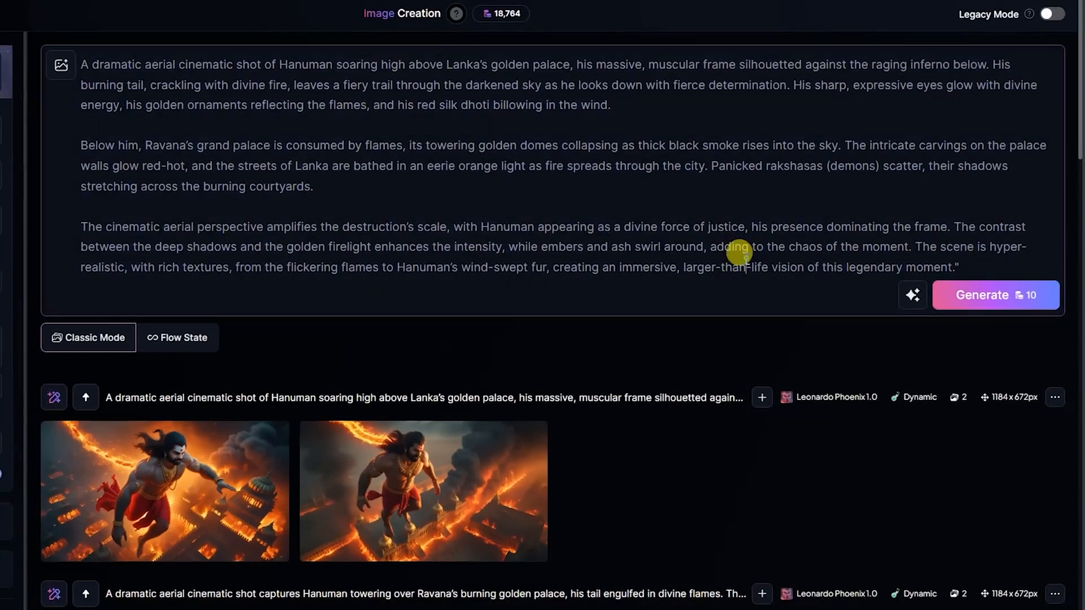
pyautogui.hotkey('ctrl', 'a')
pyautogui.hotkey('ctrl', 'v')
pyautogui.click(983, 234)
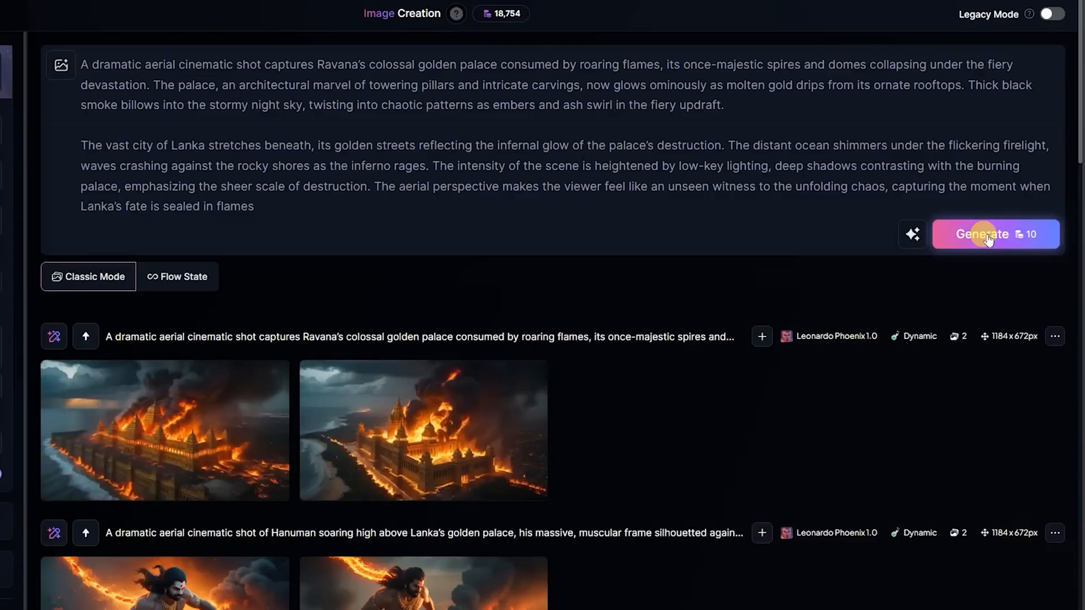
pyautogui.click(411, 435)
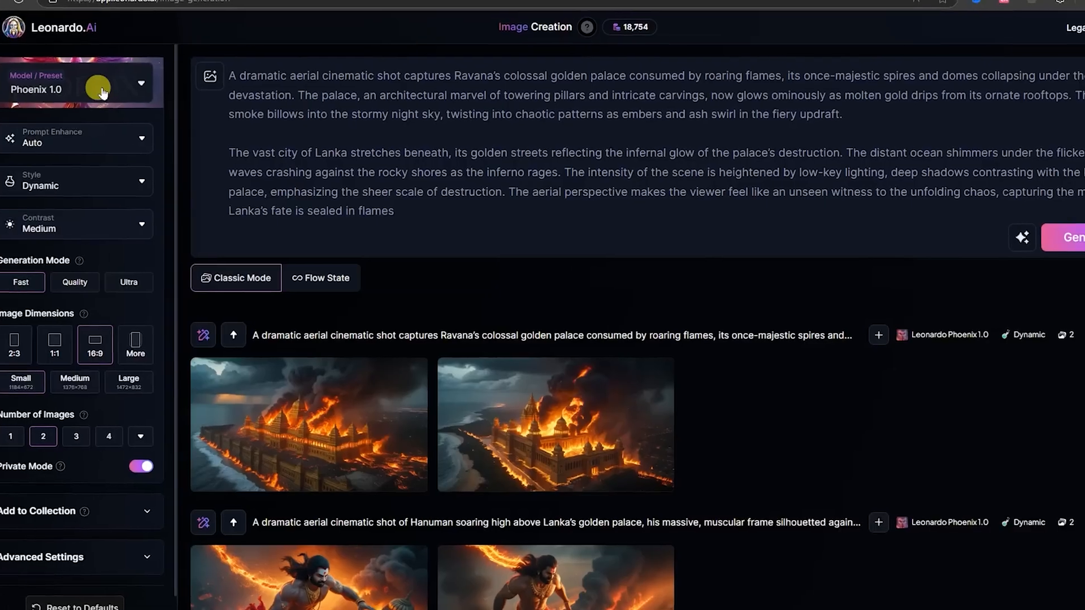
# - Switch the model to Flux Dev and generate the burning palace prompt again
pyautogui.click(32, 89)
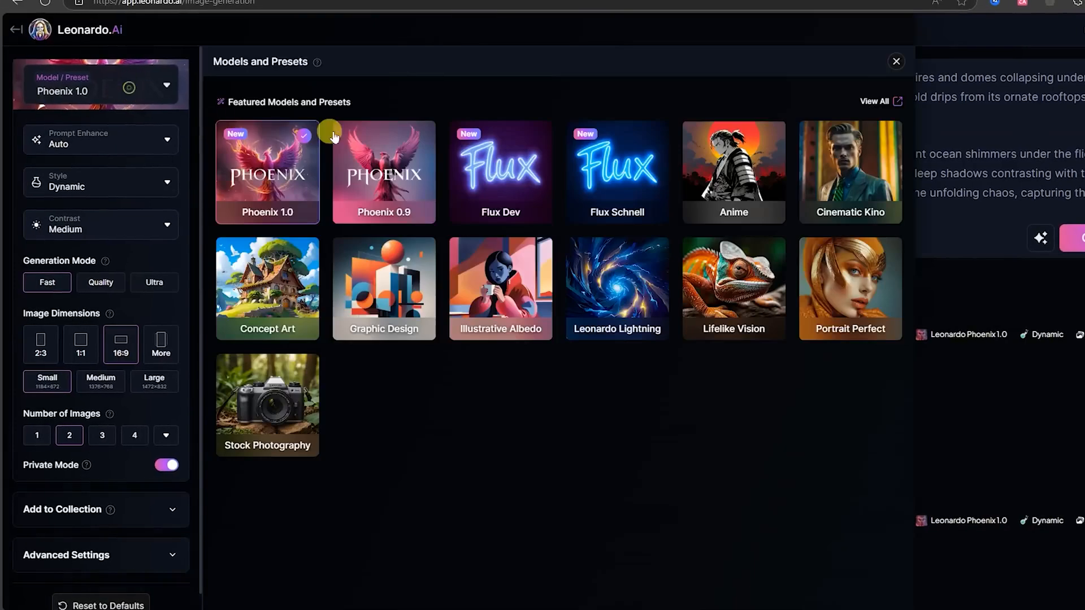
pyautogui.click(497, 180)
pyautogui.click(1074, 238)
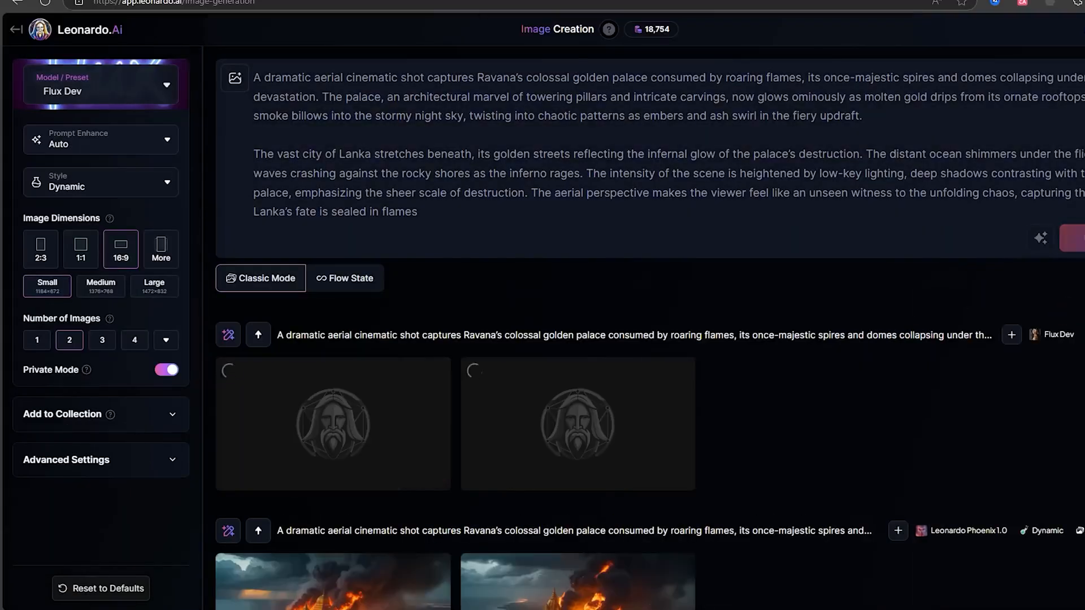
# - Look at the second Flux Dev image of the burning palace enlarged, and download the first one
pyautogui.scroll(-3, 546, 312)
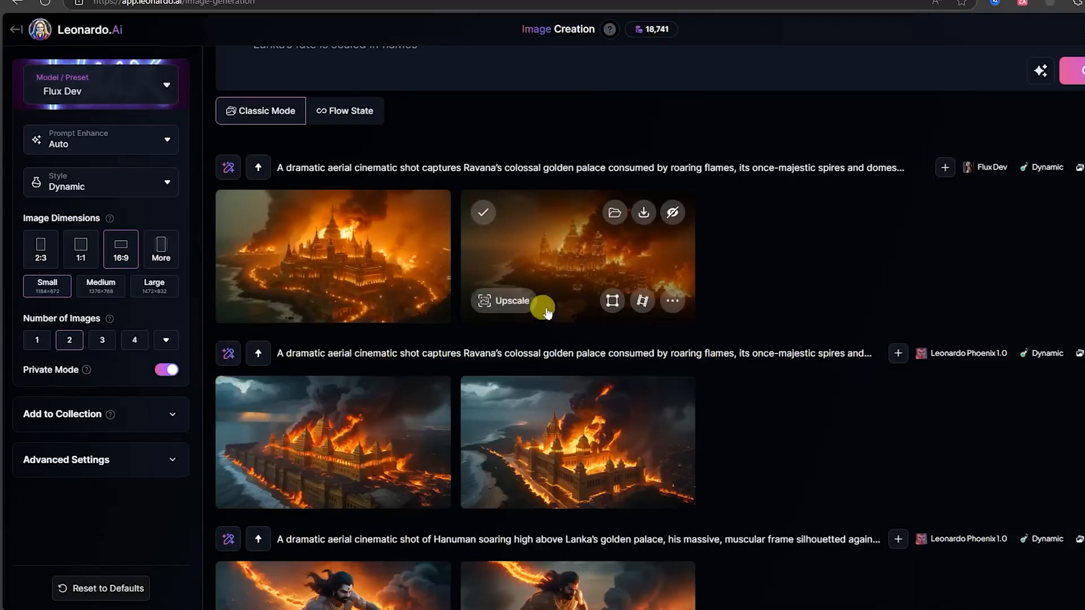
pyautogui.click(591, 258)
pyautogui.press('Escape')
pyautogui.click(315, 303)
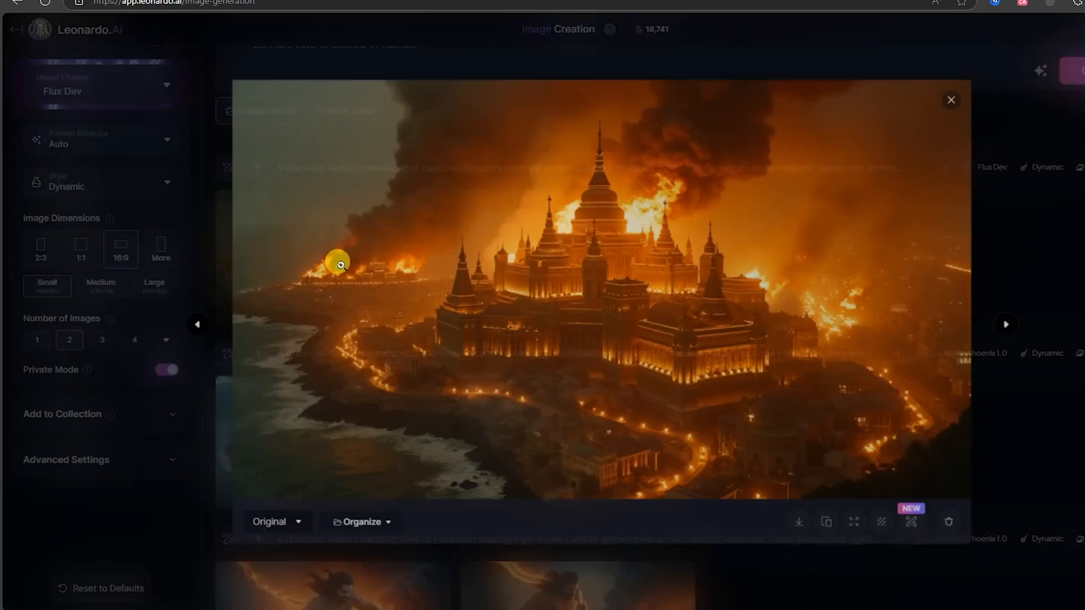
pyautogui.click(799, 522)
pyautogui.press('Escape')
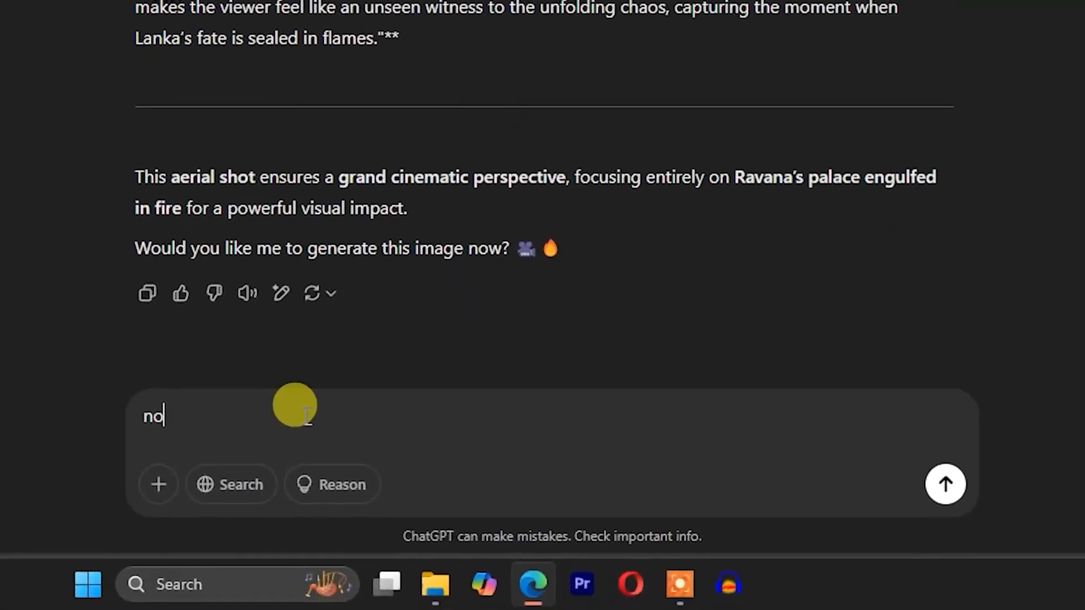
# - Write a new ChatGPT request: "now give prompt of hanuman flying with fired tale also give details face and body structure"
pyautogui.write('w')
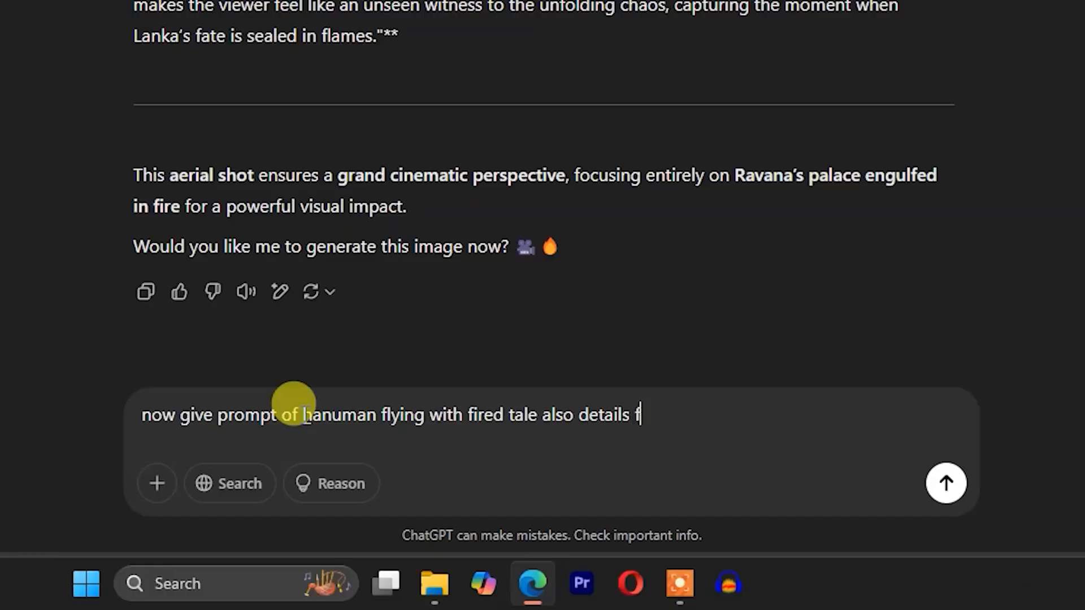
pyautogui.write('uctre')
pyautogui.click(782, 417)
pyautogui.click(797, 341)
pyautogui.click(581, 411)
pyautogui.write('give')
pyautogui.click(879, 423)
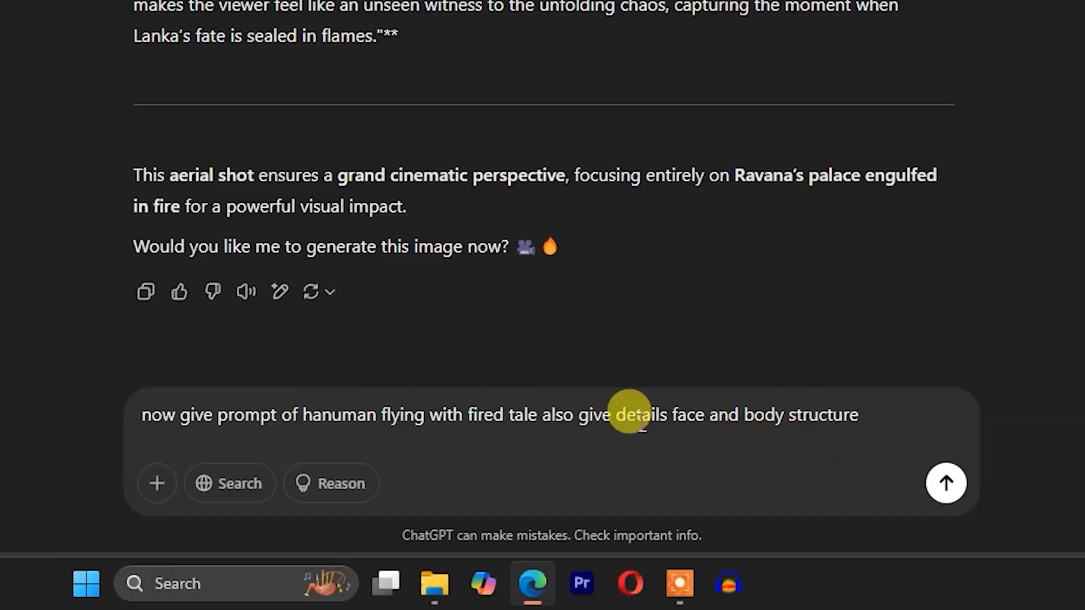
# - Correct "details" to "detailed" in the request, add ", hanuman ji wears saffron dhoti" at the end, and send it
pyautogui.click(669, 417)
pyautogui.press('BackSpace')
pyautogui.write('ed')
pyautogui.click(881, 418)
pyautogui.write(', hanuman ')
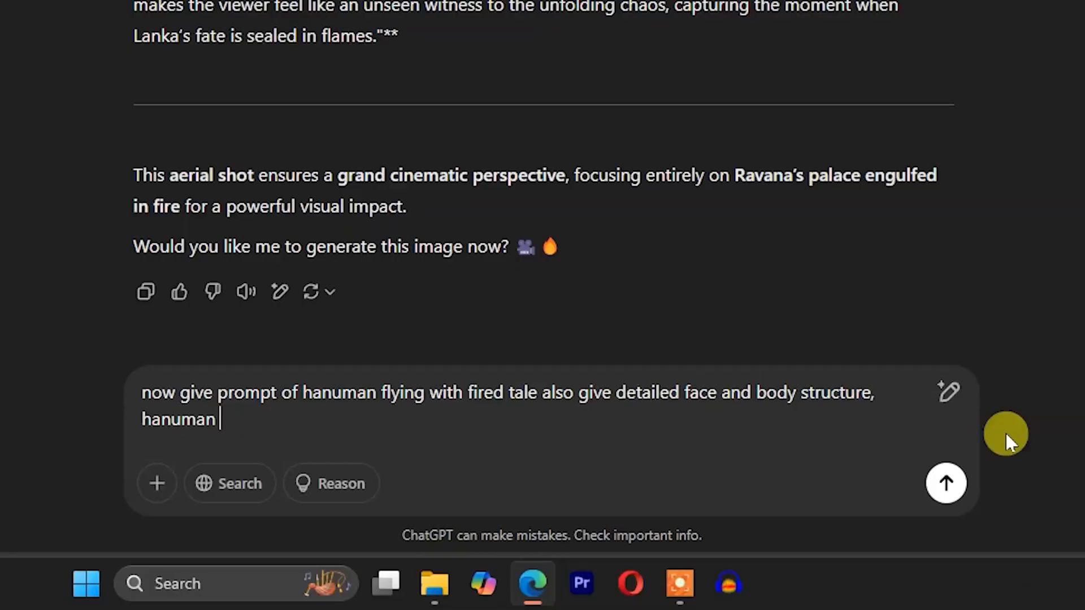
pyautogui.write('dhoti')
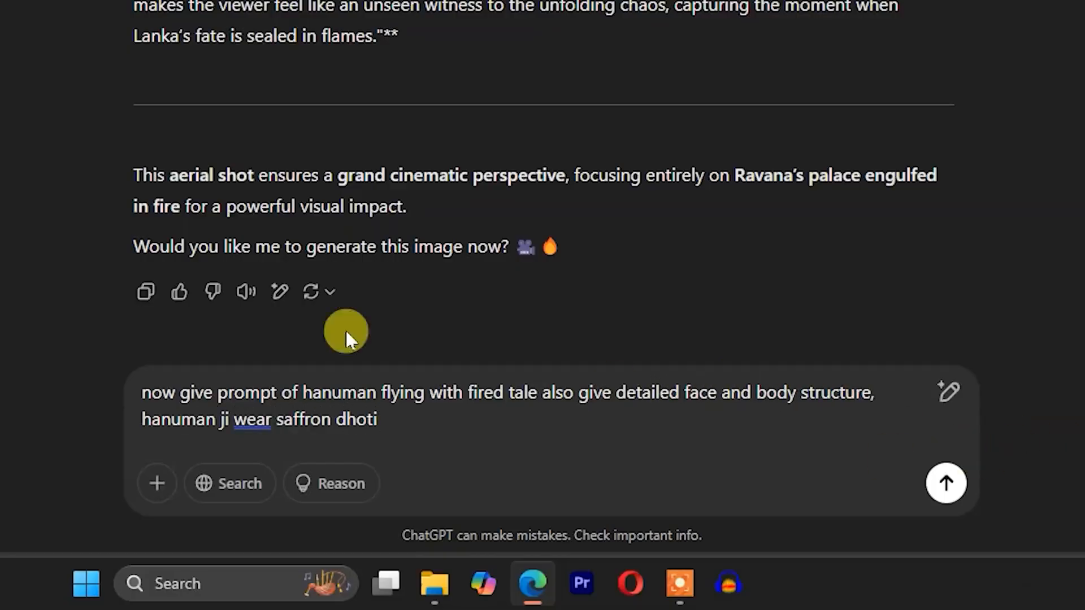
pyautogui.click(252, 419)
pyautogui.click(260, 344)
pyautogui.click(898, 400)
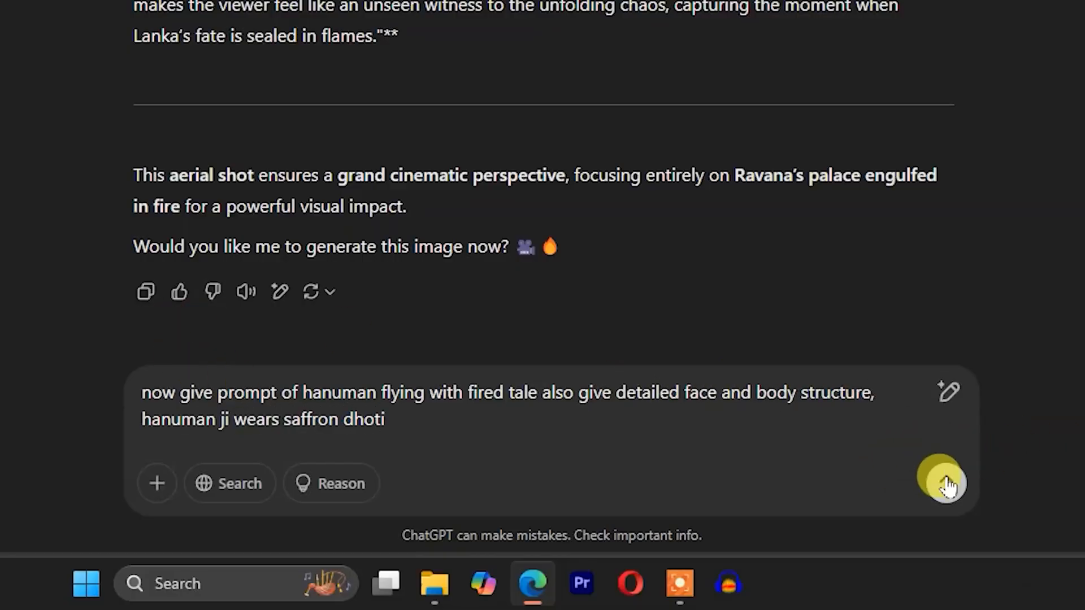
pyautogui.click(947, 484)
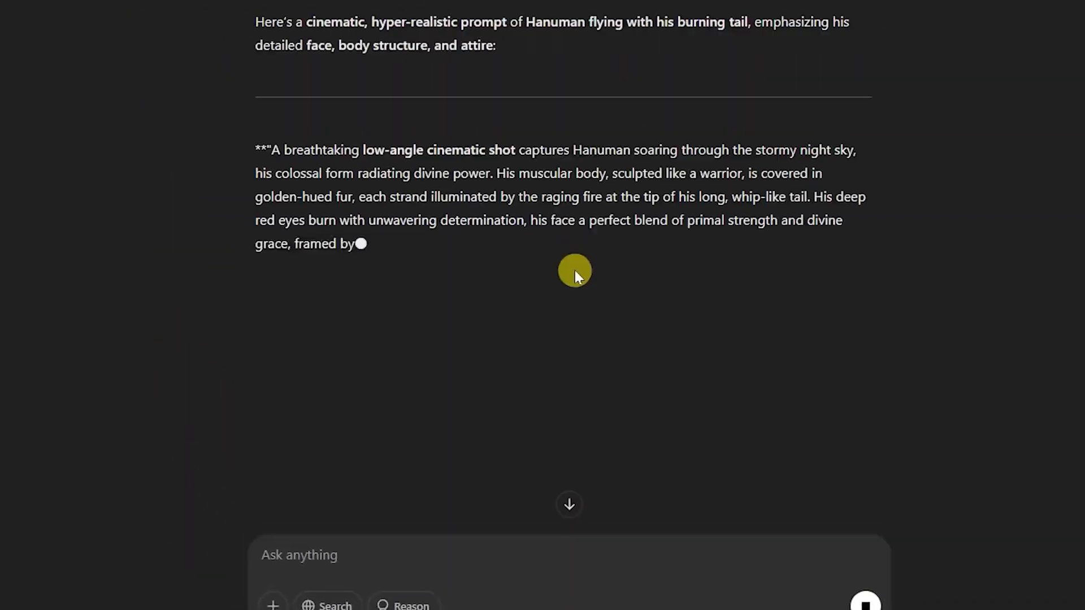
# - Replace the Leonardo.Ai prompt with ChatGPT's low-angle Hanuman text and delete the paragraph beginning "Below him, Ravana's golden palace crumbles"
pyautogui.moveTo(297, 213); pyautogui.dragTo(599, 412)
pyautogui.hotkey('ctrl', 'c')
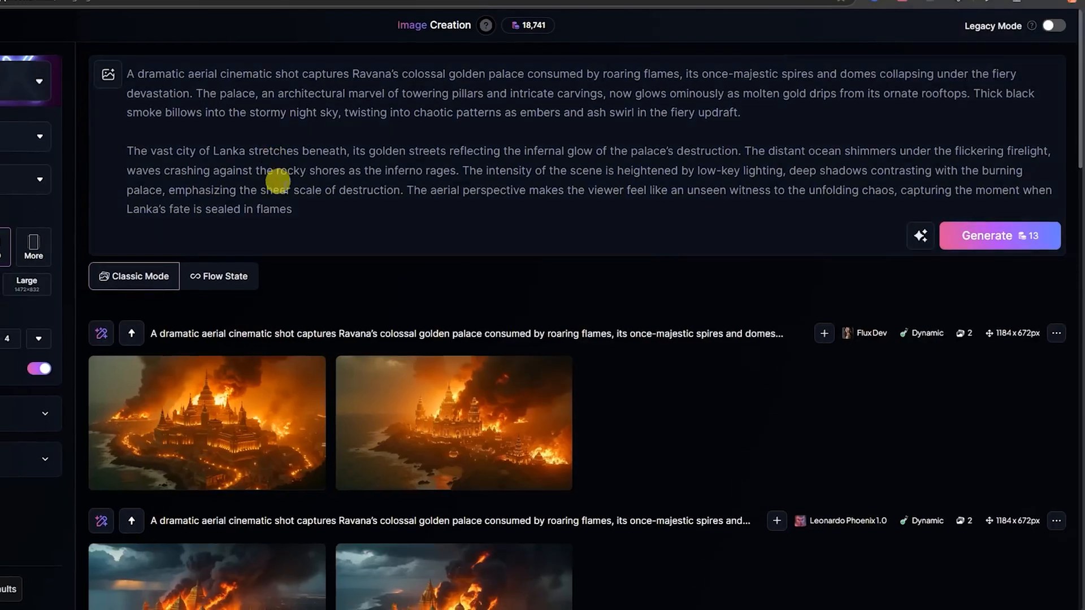
pyautogui.moveTo(298, 209); pyautogui.dragTo(100, 68)
pyautogui.hotkey('ctrl', 'v')
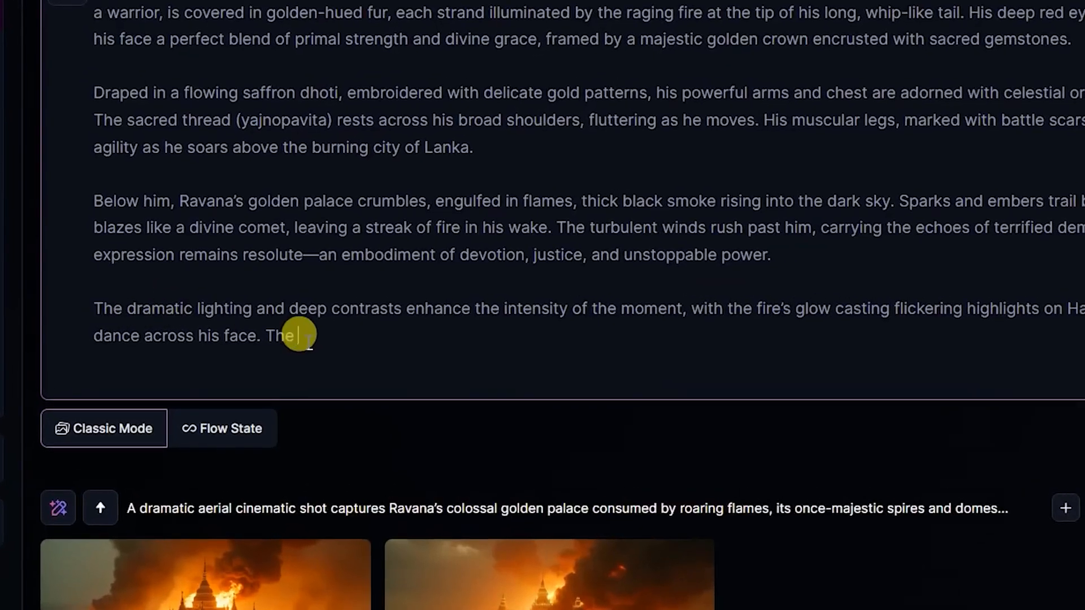
pyautogui.moveTo(92, 189); pyautogui.dragTo(830, 249)
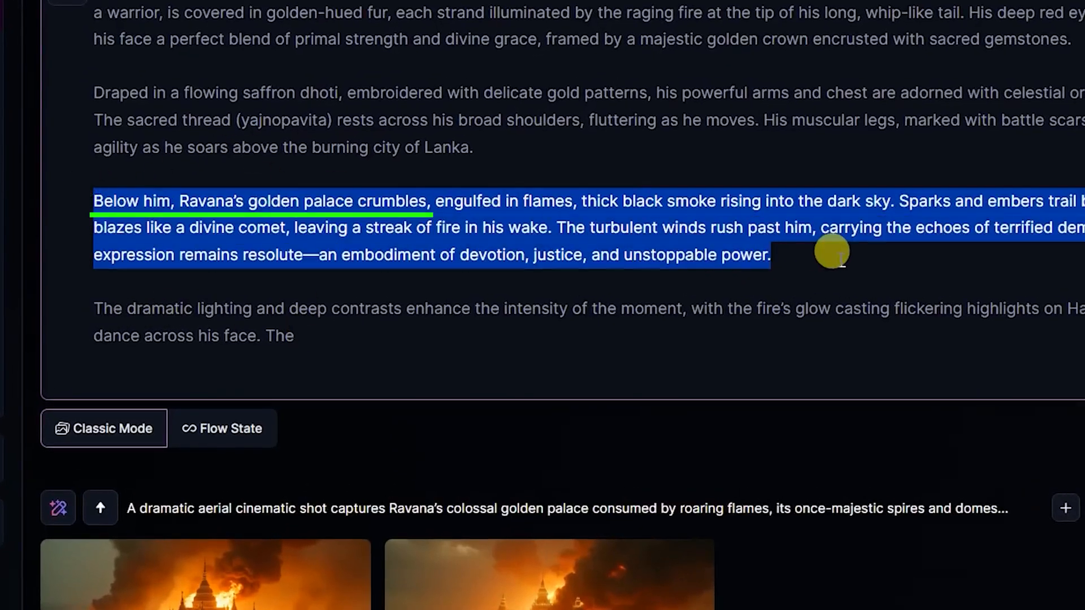
pyautogui.press('BackSpace')
pyautogui.press('BackSpace')
pyautogui.press('BackSpace')
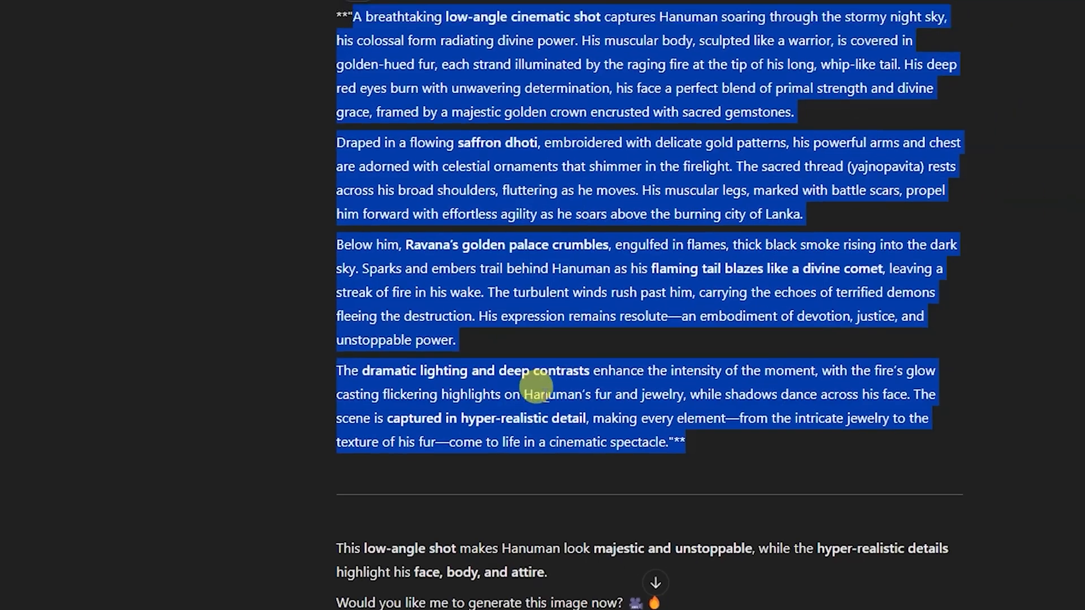
# - Replace the cut-off closing paragraph with ChatGPT's full "The dramatic lighting and deep contrasts" paragraph, ending at "cinematic spectacle"
pyautogui.click(335, 451)
pyautogui.moveTo(366, 423); pyautogui.dragTo(594, 473)
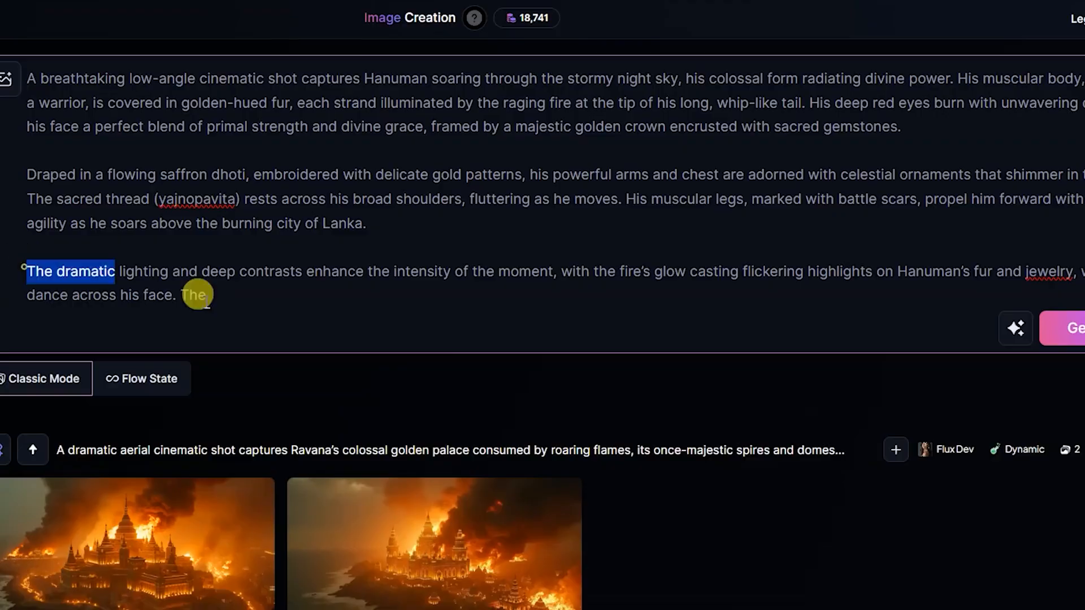
pyautogui.moveTo(198, 294); pyautogui.dragTo(291, 311)
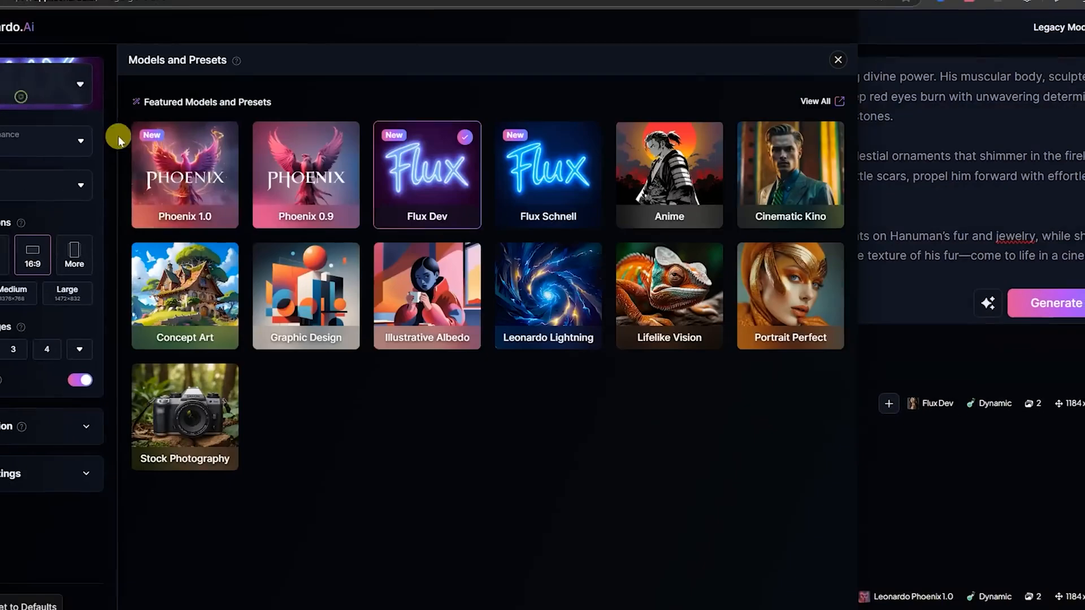
# - Generate the low-angle Hanuman prompt with Phoenix 1.0 and look at the first result enlarged
pyautogui.click(170, 164)
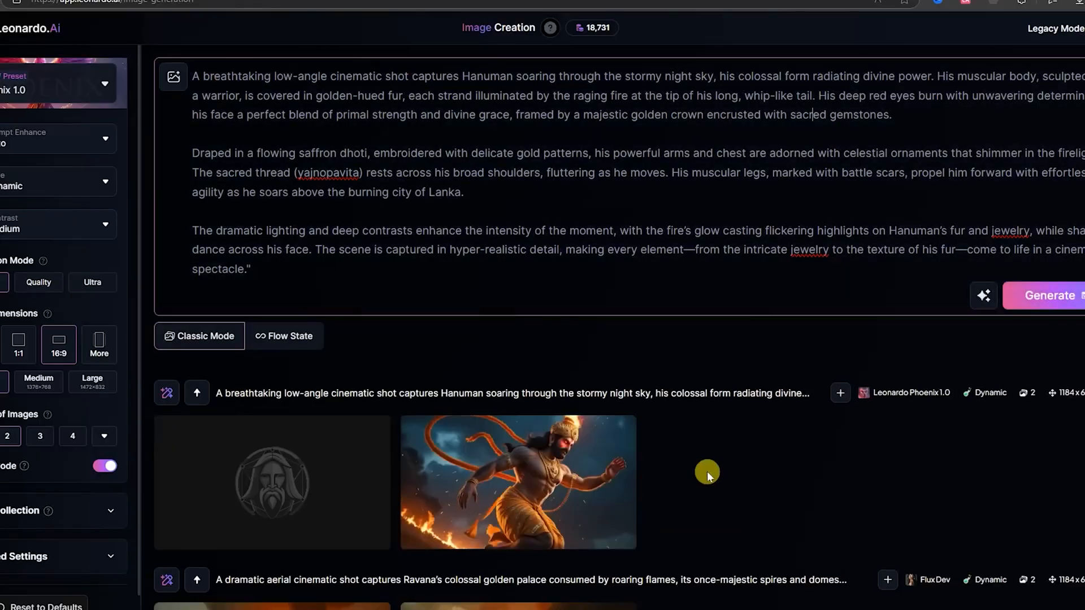
pyautogui.click(312, 483)
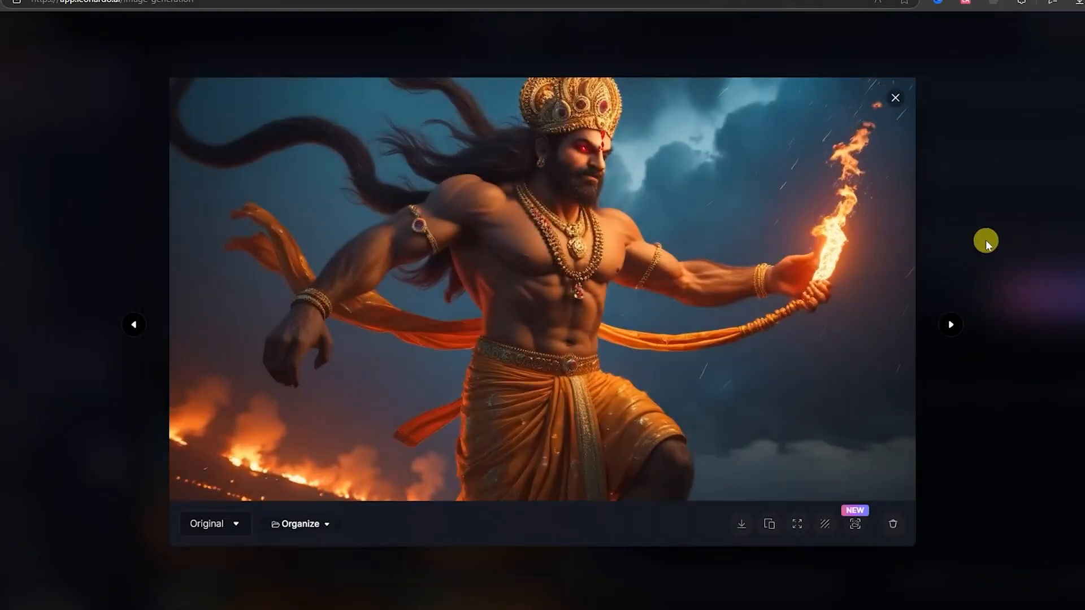
pyautogui.click(991, 234)
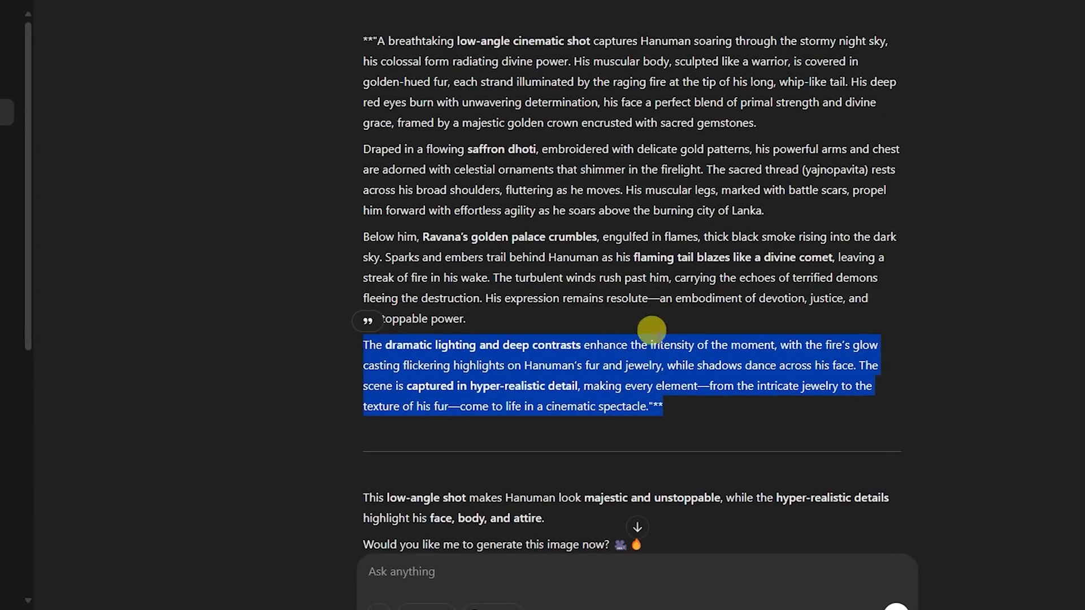
# - Copy the flying Hanuman request into a new ChatGPT chat, remove the leading word "now", and send it
pyautogui.scroll(7, 650, 332)
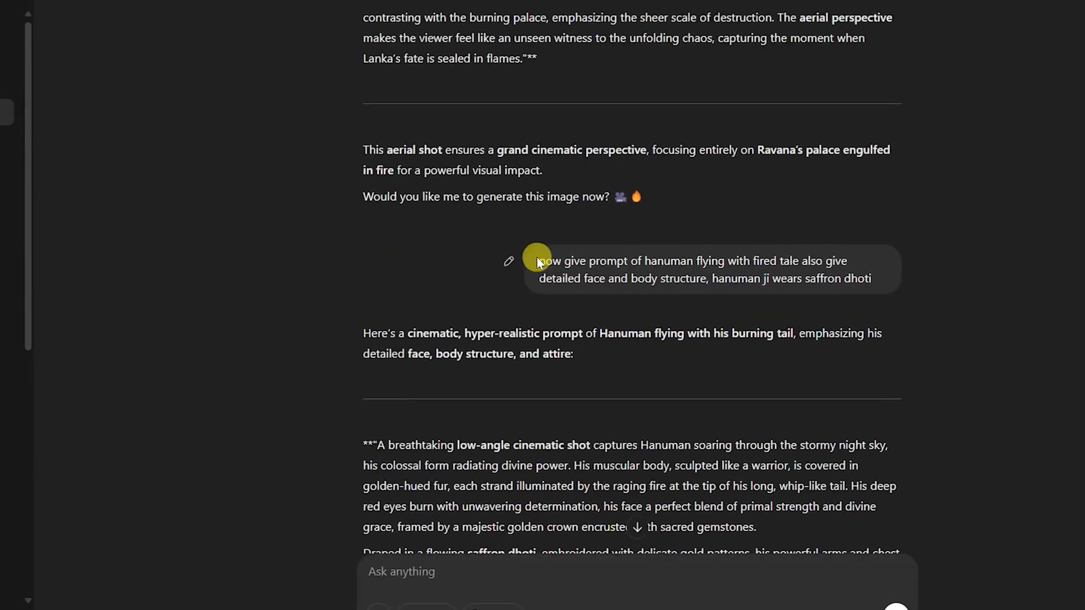
pyautogui.moveTo(537, 261); pyautogui.dragTo(893, 280)
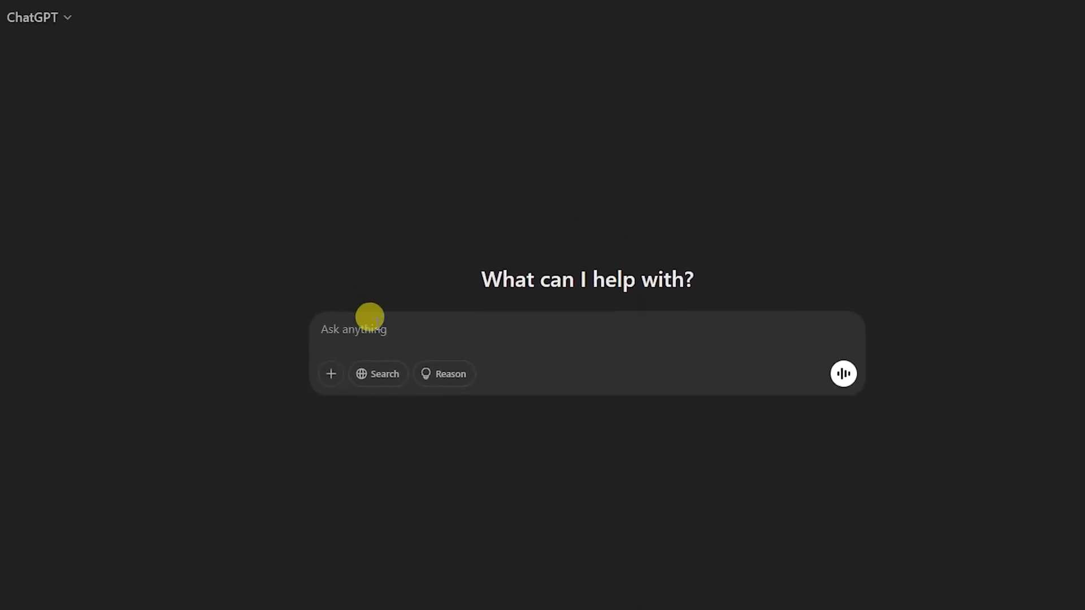
pyautogui.write('now give prompt of hanuman flying with fired tale also give detailed face and body structure, hanuman ji wears saffron dhoti')
pyautogui.moveTo(347, 322); pyautogui.dragTo(308, 323)
pyautogui.press('BackSpace')
pyautogui.press('Return')
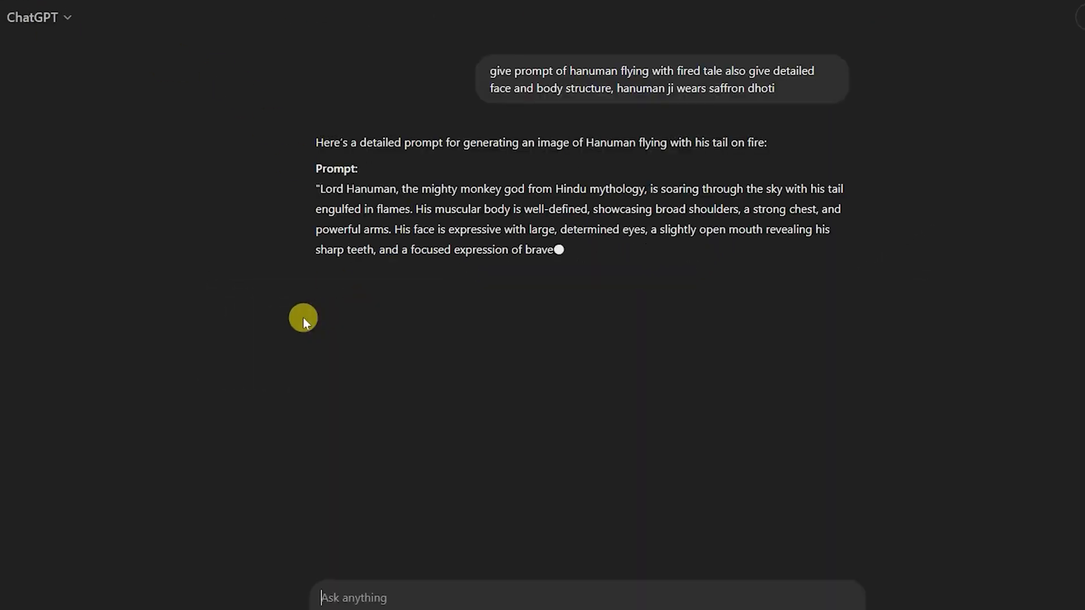
# - Generate ChatGPT's new Lord Hanuman prompt, ending at "divine power", in Leonardo.Ai and unzoom the first result
pyautogui.moveTo(314, 179); pyautogui.dragTo(795, 374)
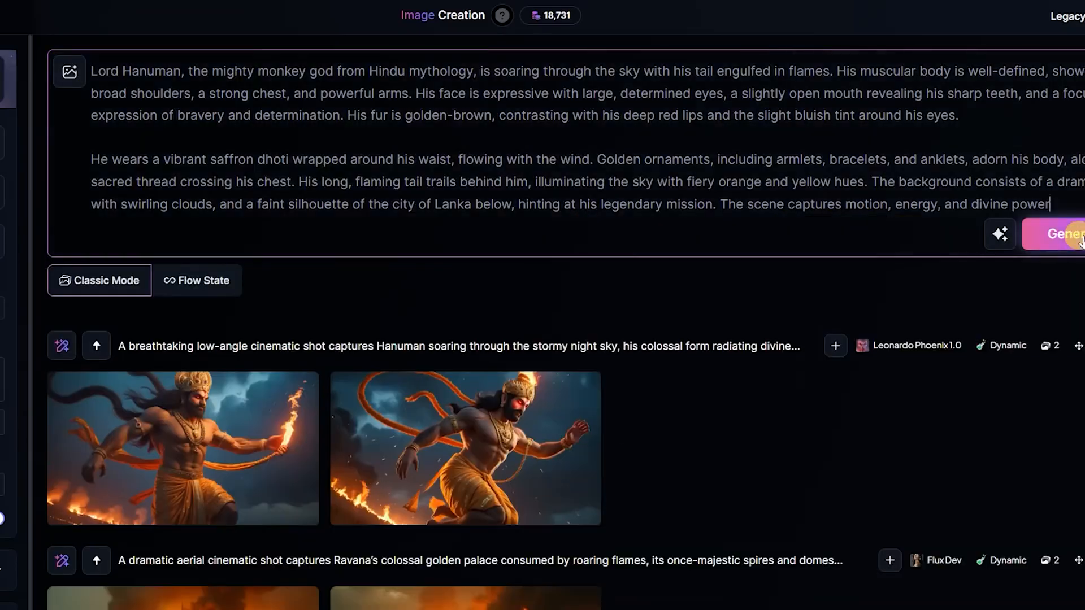
pyautogui.click(1073, 234)
pyautogui.click(179, 419)
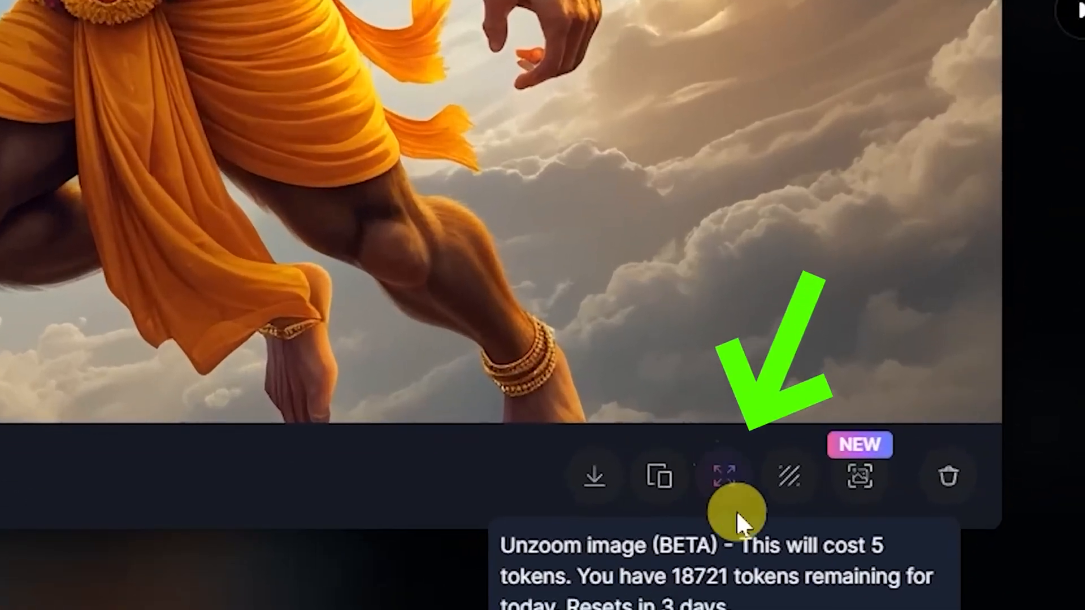
pyautogui.click(737, 510)
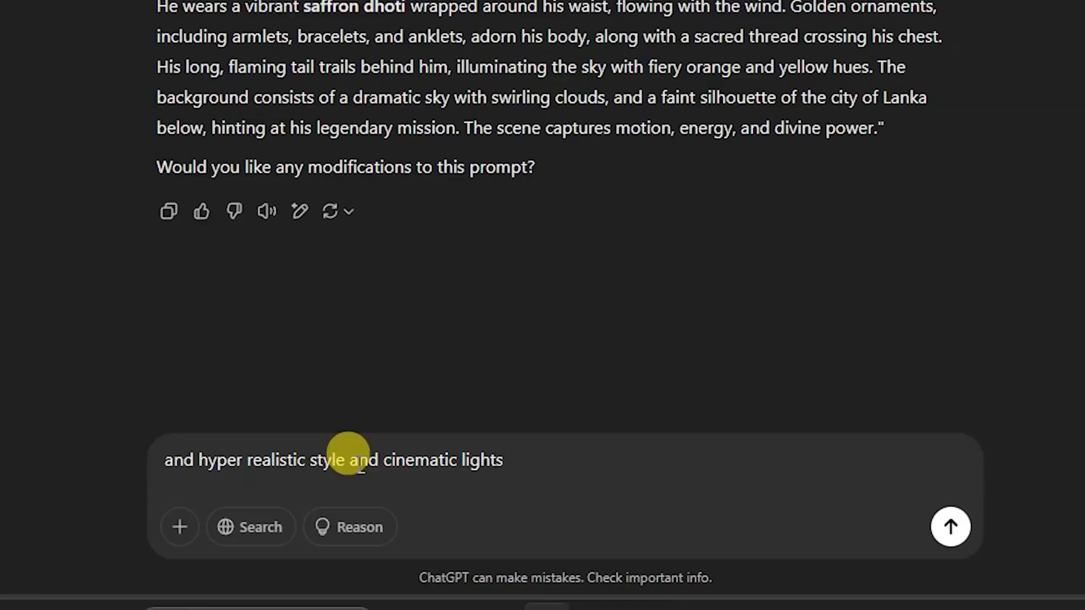
# - Send ChatGPT the follow-up "and hyper realistic style and cinematic lights" and copy the refined Hanuman prompt
pyautogui.press('Return')
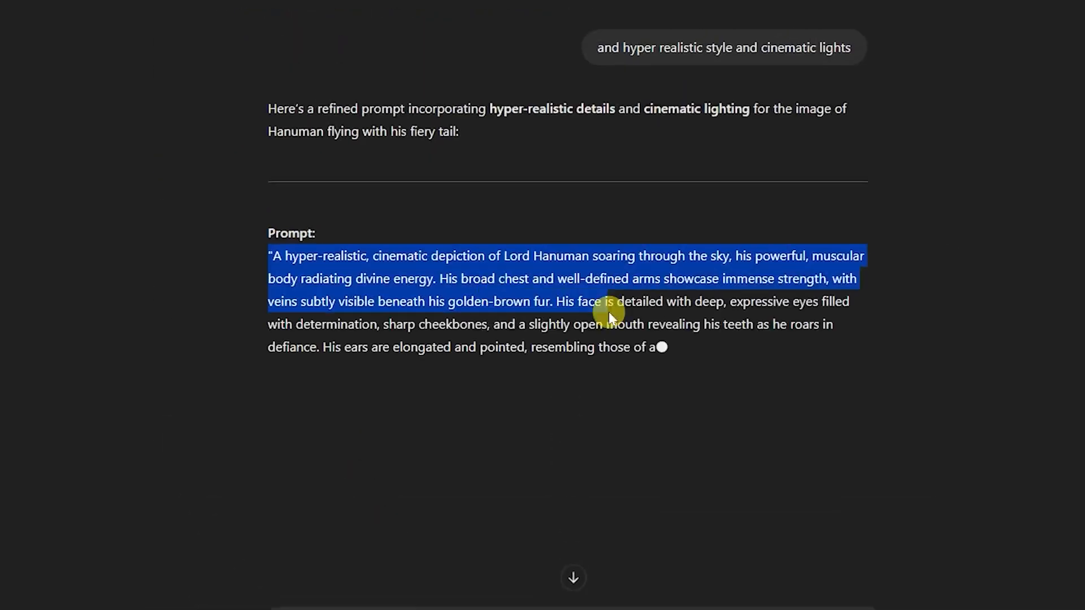
pyautogui.moveTo(612, 310); pyautogui.dragTo(609, 411)
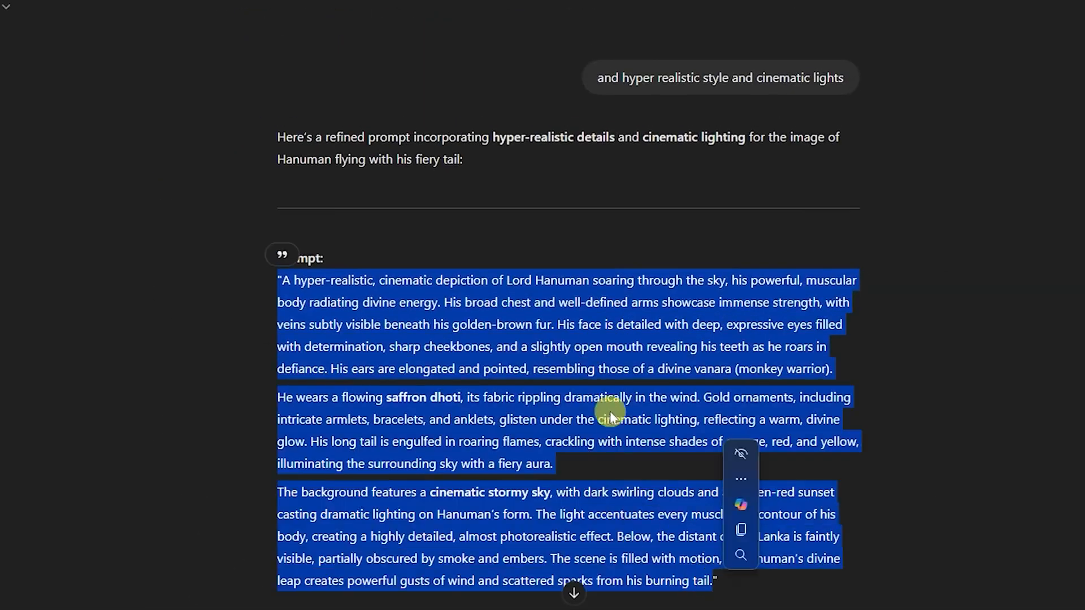
pyautogui.click(740, 533)
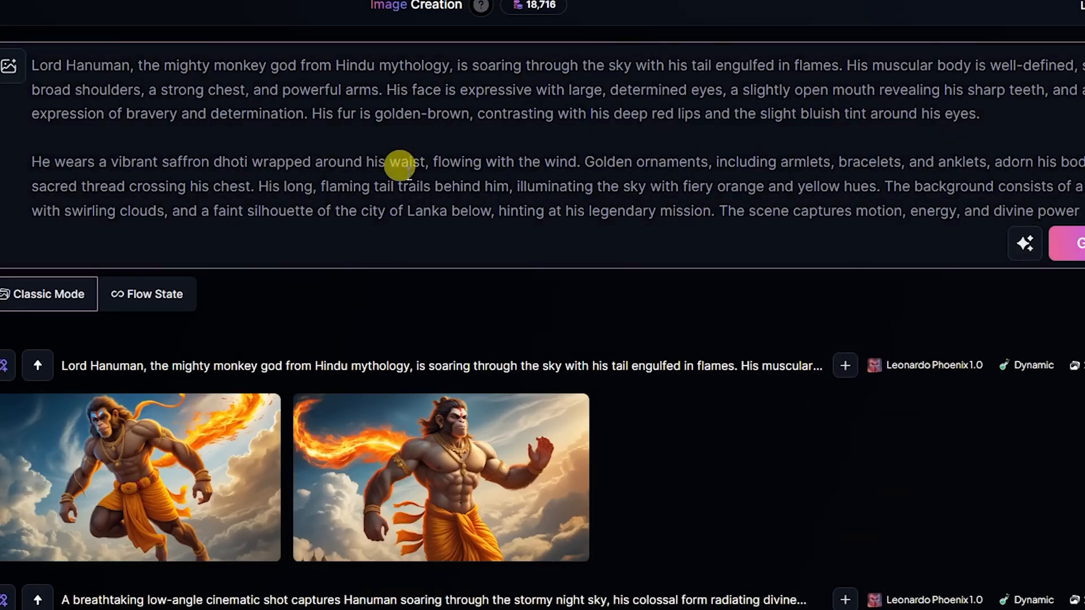
# - Replace the Leonardo.Ai prompt with the copied hyper-realistic Hanuman text and generate it with Phoenix 1.0
pyautogui.hotkey('ctrl', 'a')
pyautogui.hotkey('ctrl', 'v')
pyautogui.click(1075, 340)
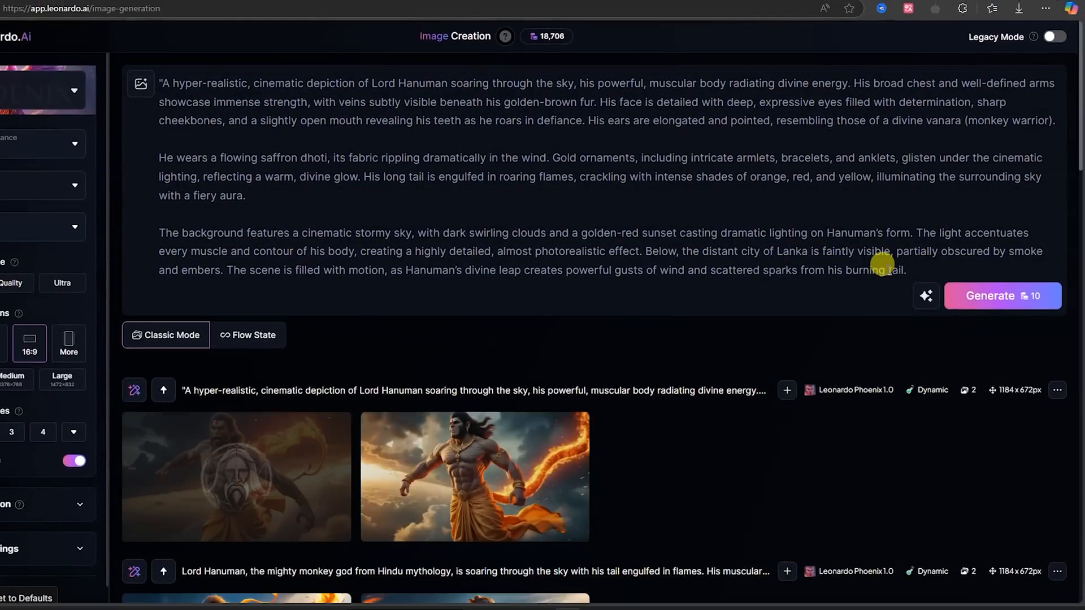
# - Inspect both hyper-realistic Hanuman images enlarged, starting with the second one
pyautogui.click(450, 469)
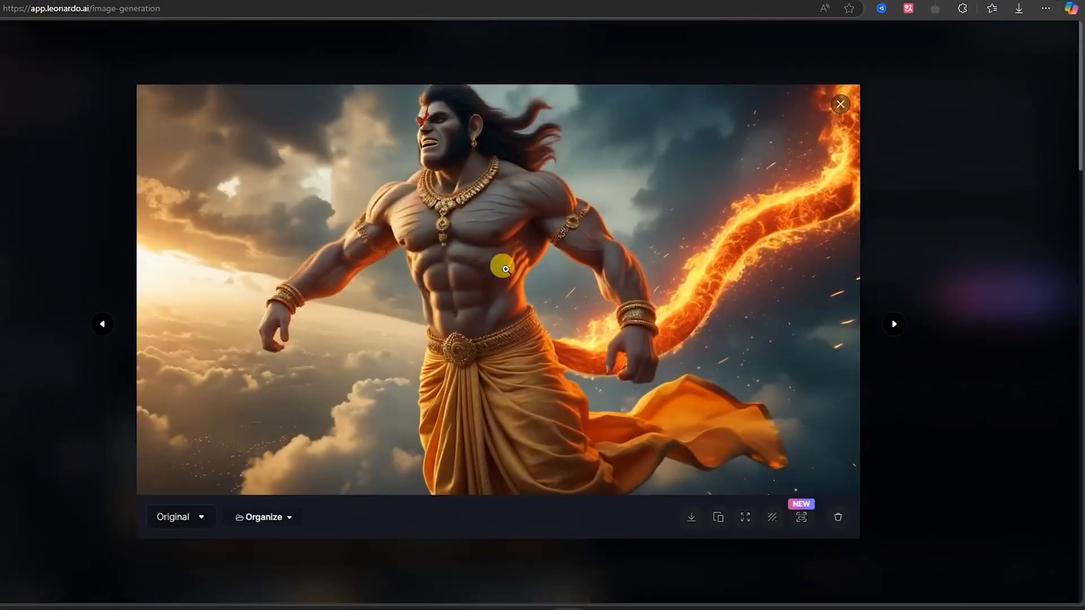
pyautogui.click(903, 203)
pyautogui.click(290, 462)
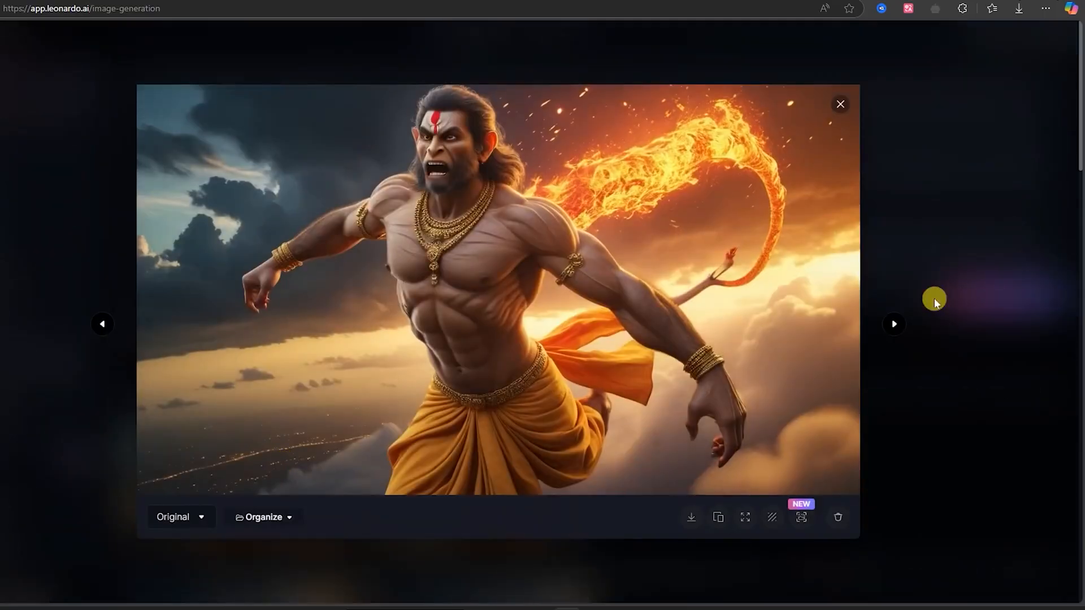
pyautogui.click(960, 222)
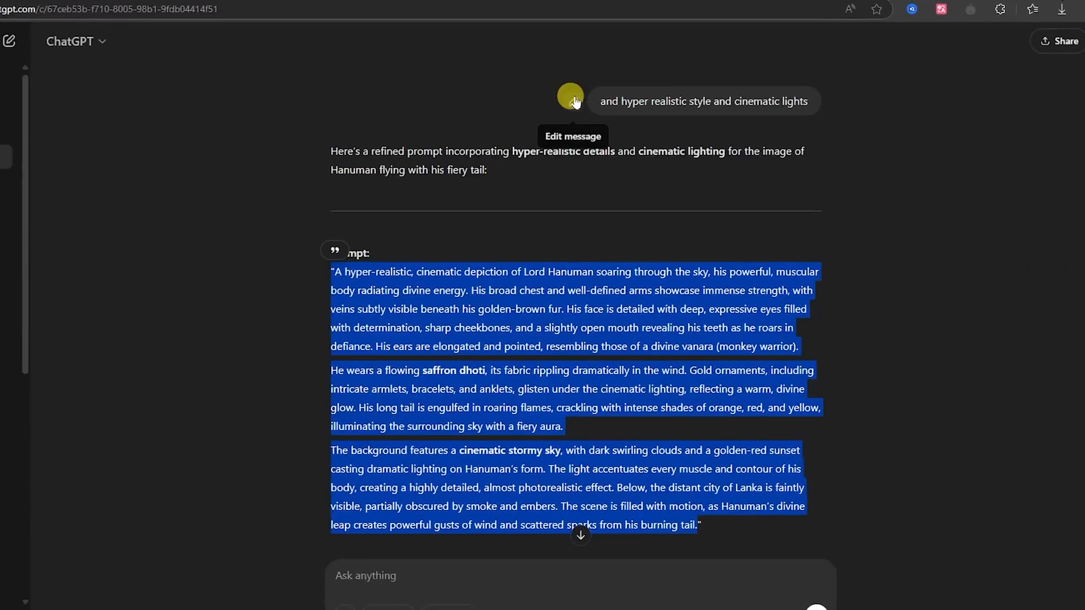
# - Extend the ChatGPT follow-up with "and don't forget monkey face structure", resend it and select the refined Hanuman prompt
pyautogui.click(569, 96)
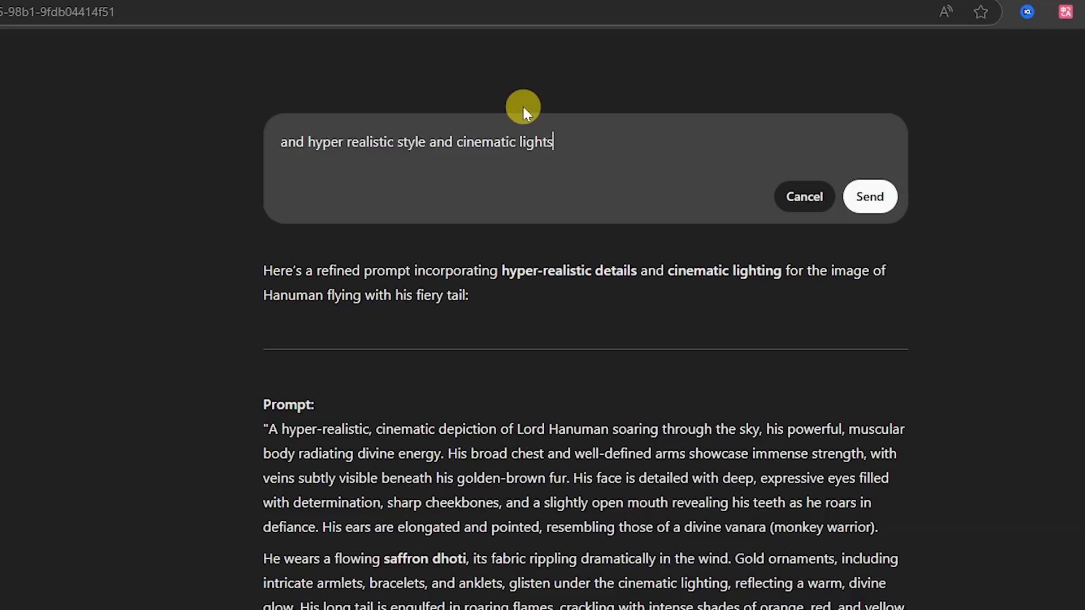
pyautogui.write("and don't forget monkey face structure")
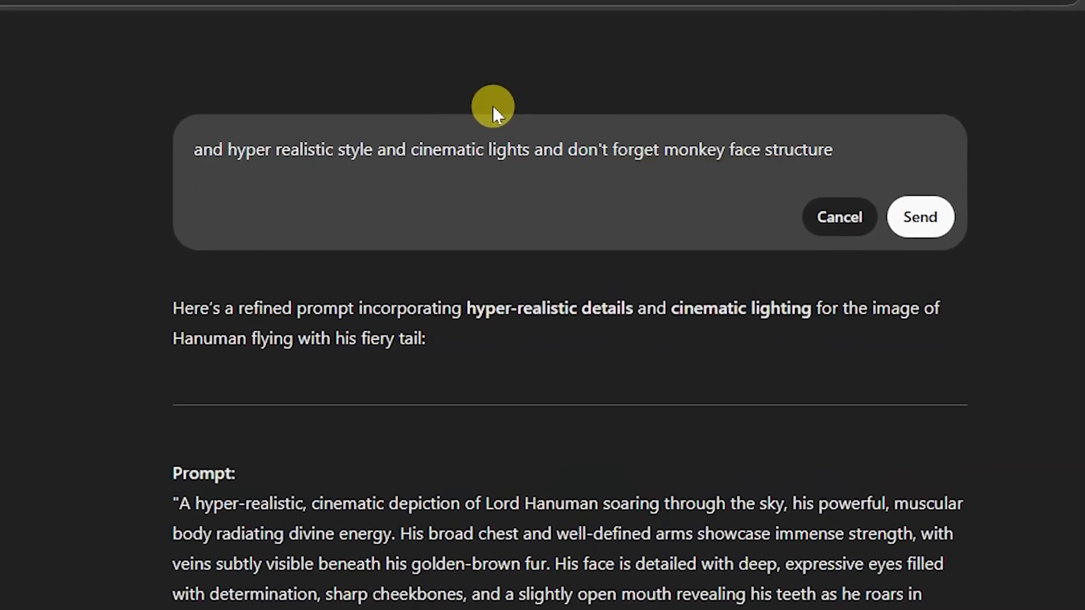
pyautogui.click(920, 217)
pyautogui.moveTo(209, 235); pyautogui.dragTo(785, 496)
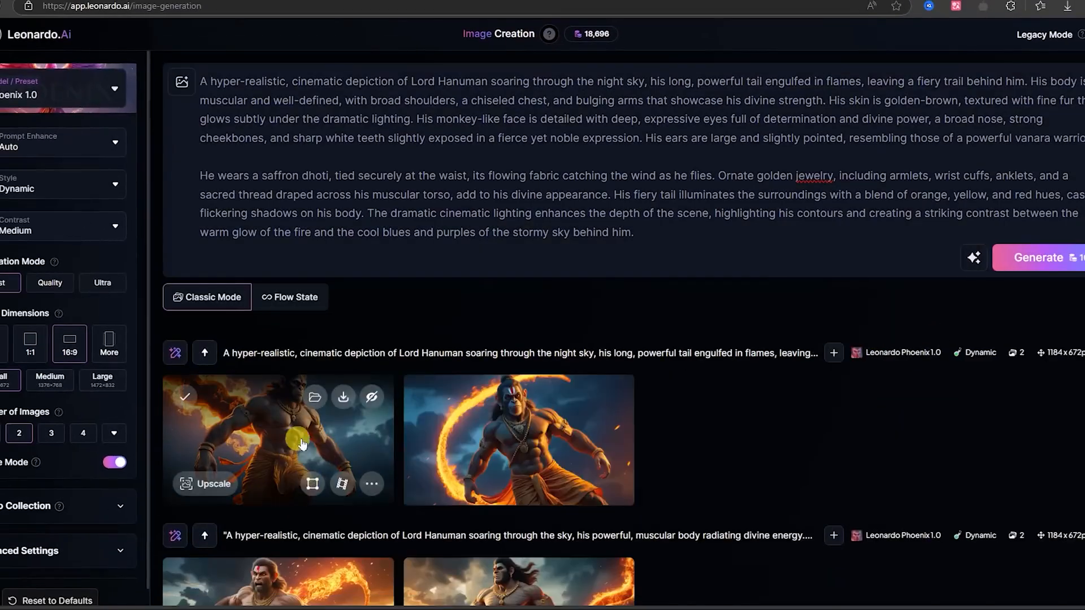
pyautogui.click(322, 435)
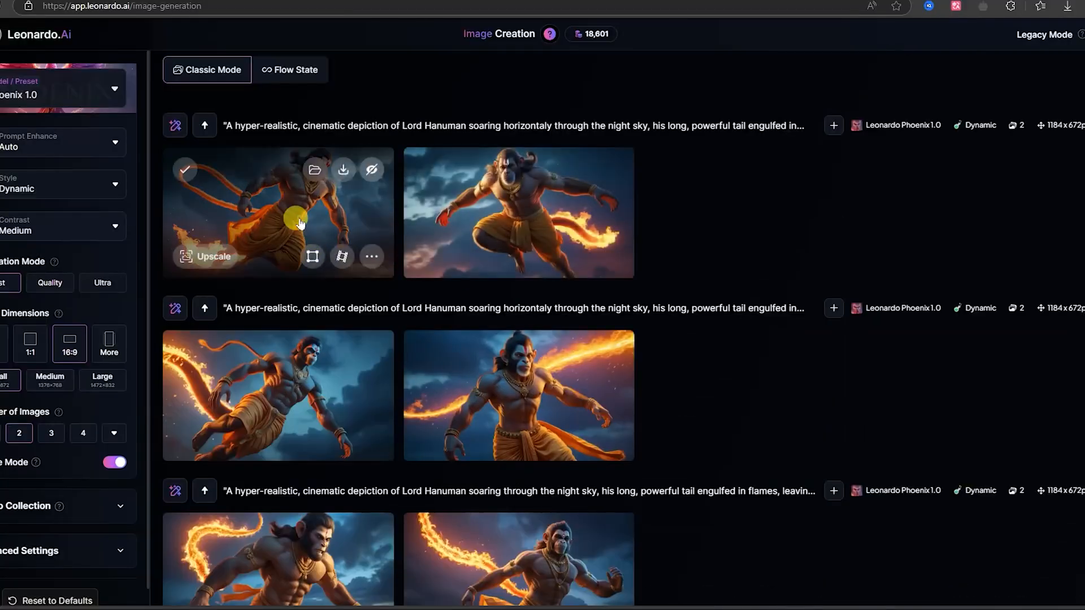
# - Compare the two newest monkey-faced Hanuman images enlarged in Leonardo.Ai, unzoom the looped-tail one and download it
pyautogui.click(300, 224)
pyautogui.click(942, 321)
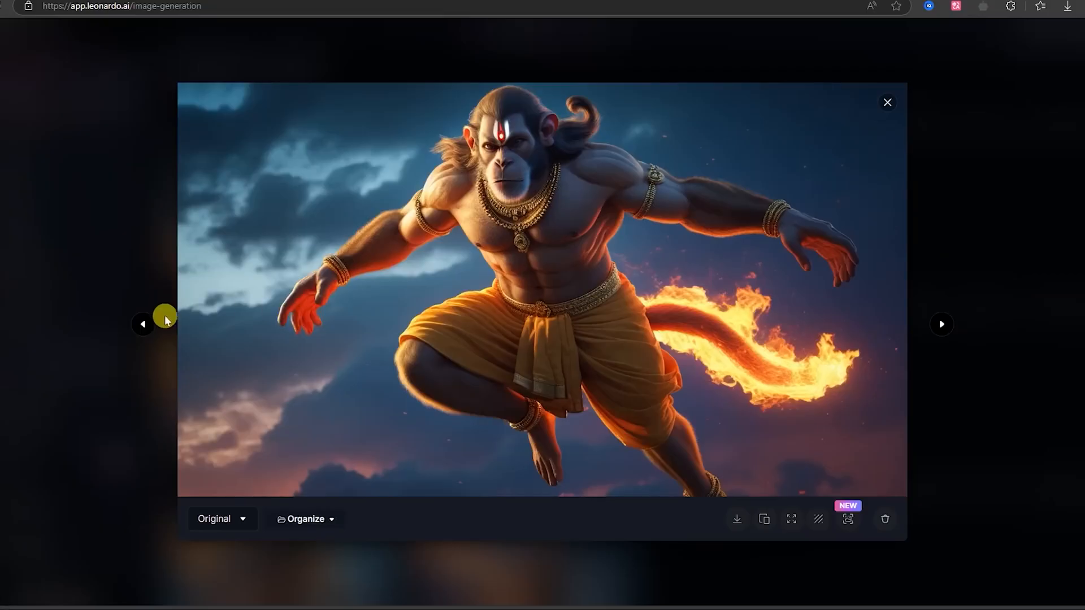
pyautogui.click(144, 325)
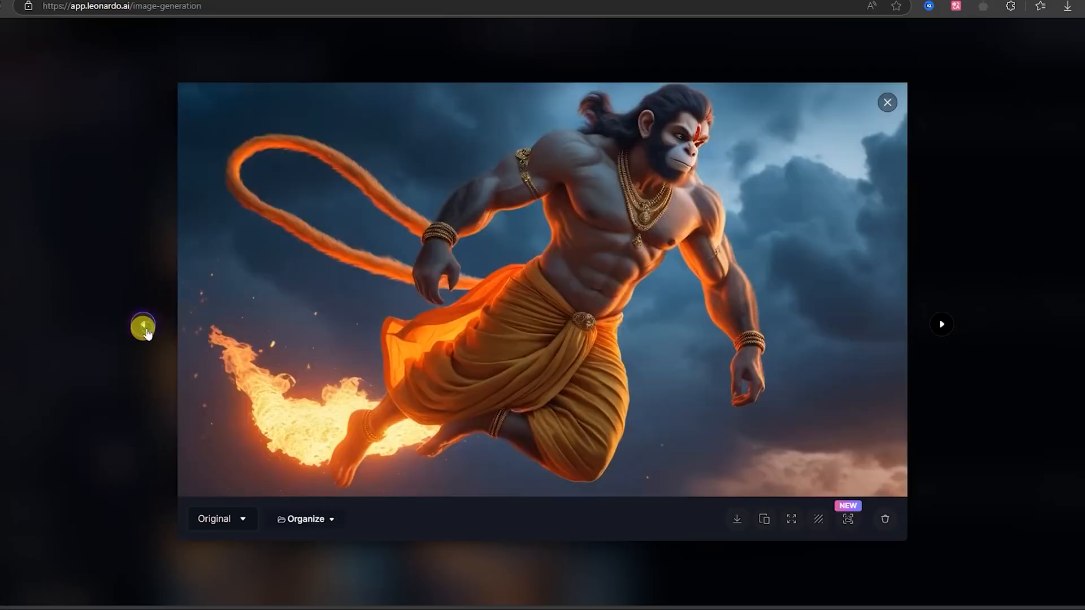
pyautogui.click(790, 516)
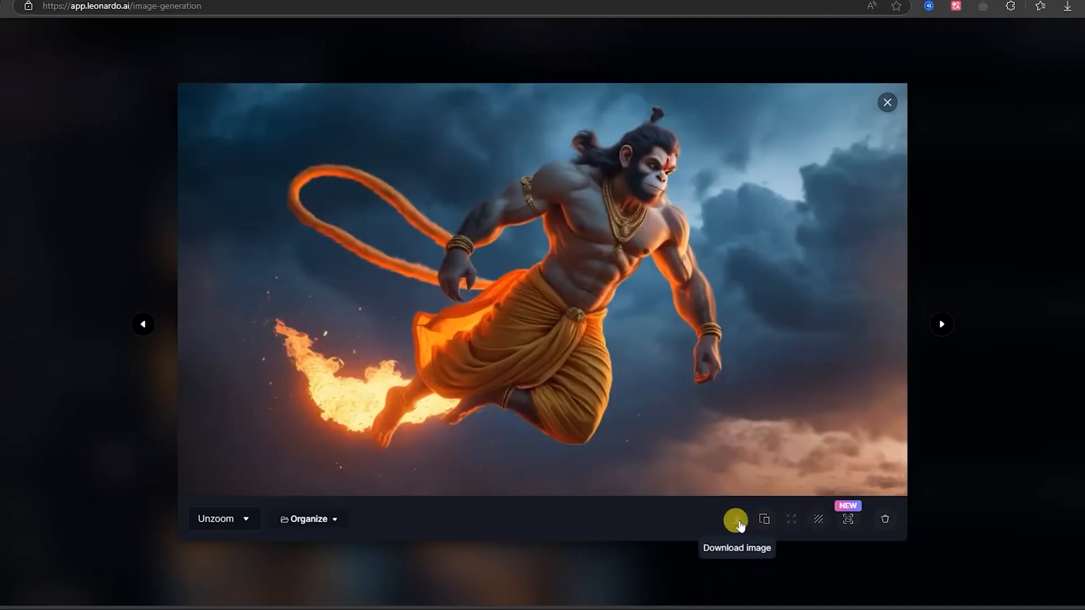
pyautogui.click(738, 522)
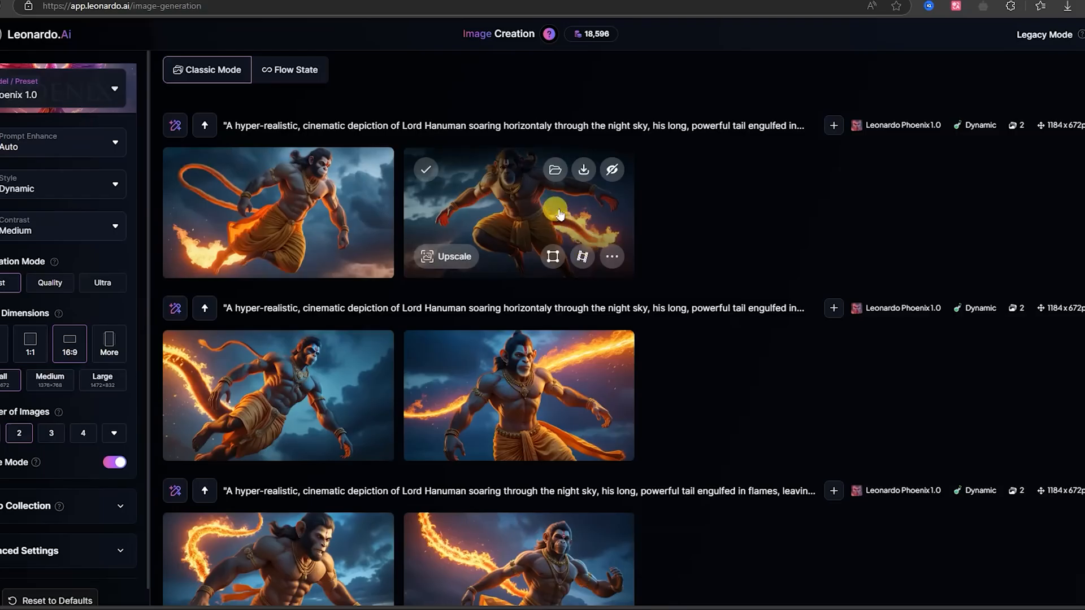
# - Unzoom the second, front-facing Hanuman image and download the widened version
pyautogui.click(559, 214)
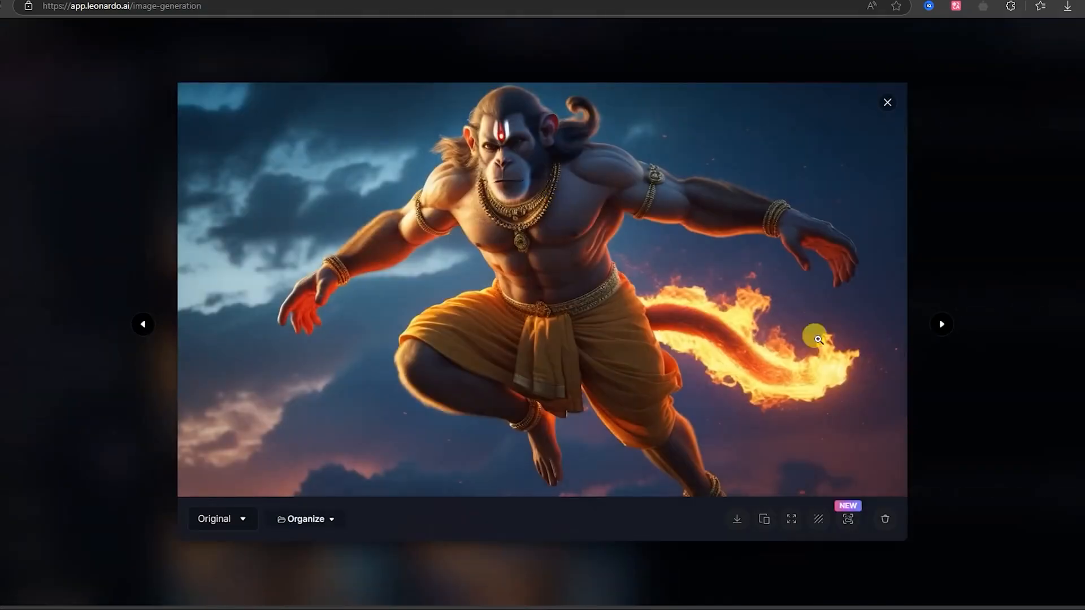
pyautogui.click(792, 518)
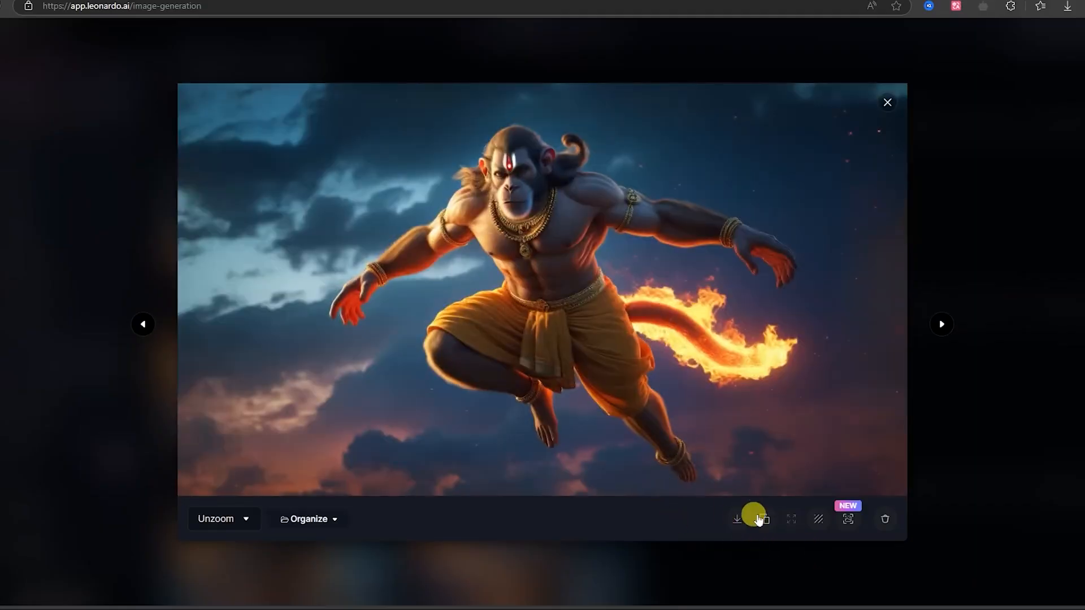
pyautogui.click(729, 525)
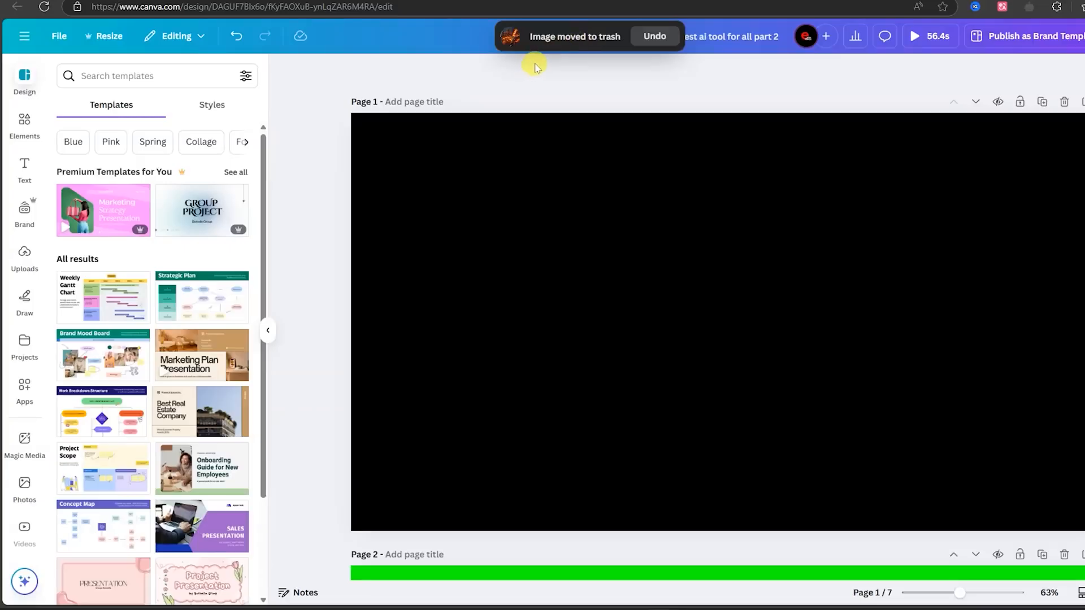
# - Switch to Canva, upload the Flux_Dev burning Lanka image from Downloads and place it as page 1's full background
pyautogui.click(24, 256)
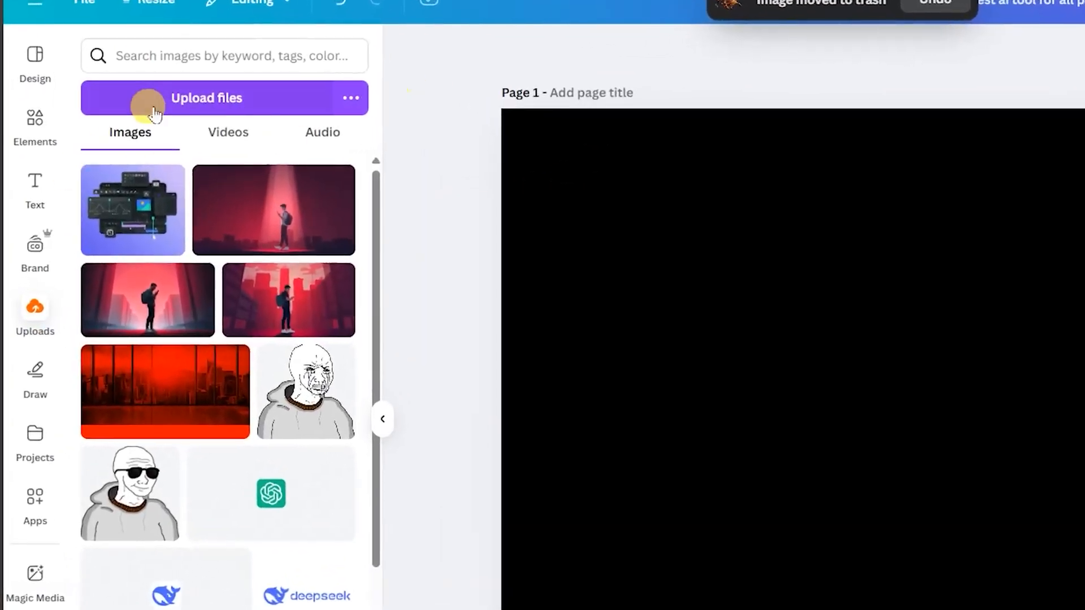
pyautogui.click(128, 103)
pyautogui.click(594, 164)
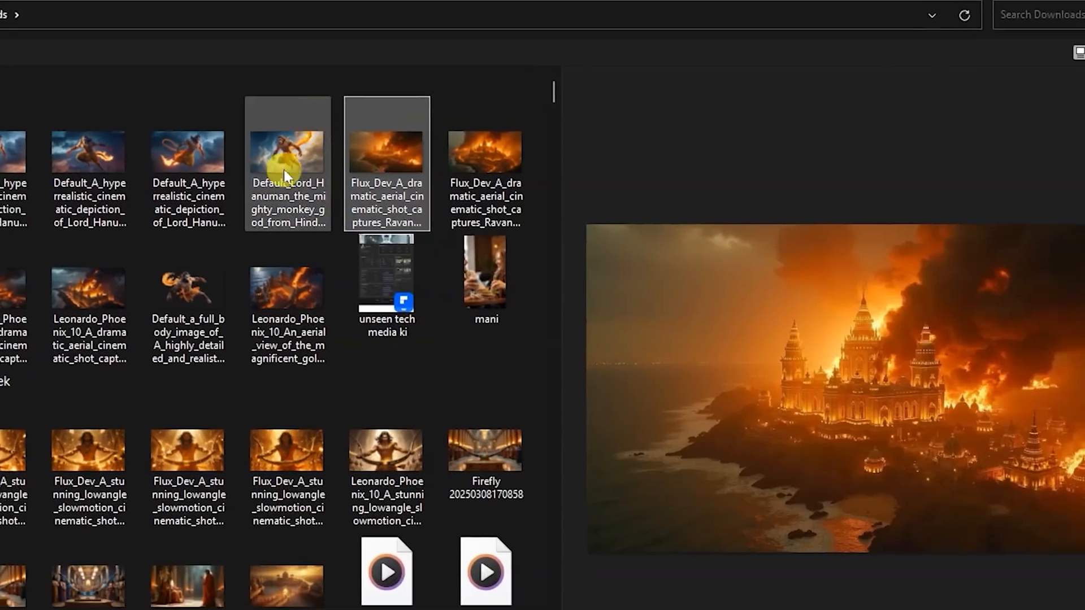
pyautogui.press('Return')
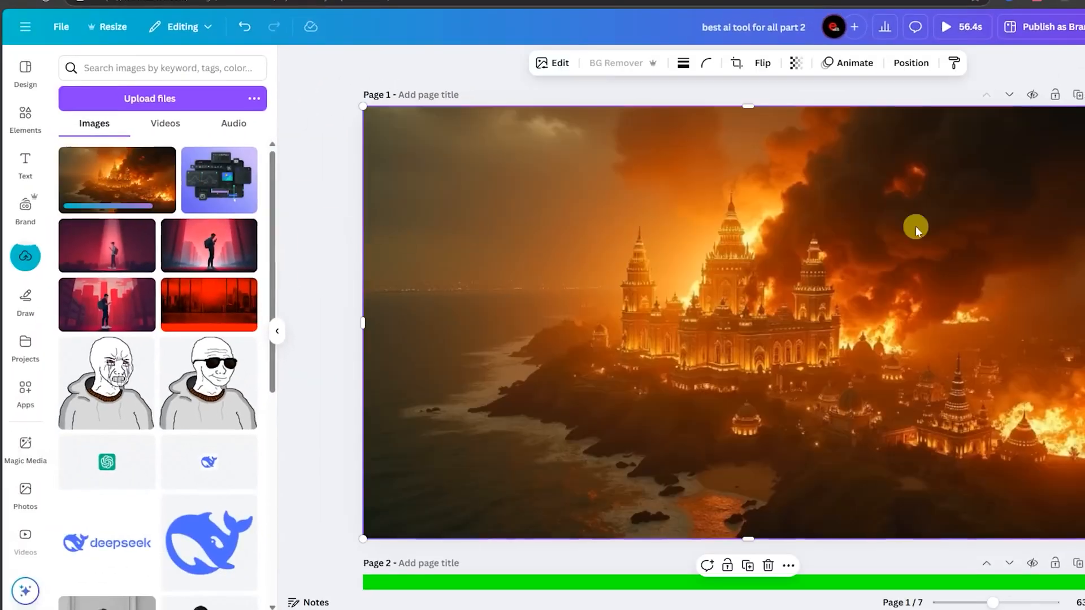
# - Upload the looped-tail Hanuman image, add it to page 1 and remove its background with BG Remover
pyautogui.click(164, 99)
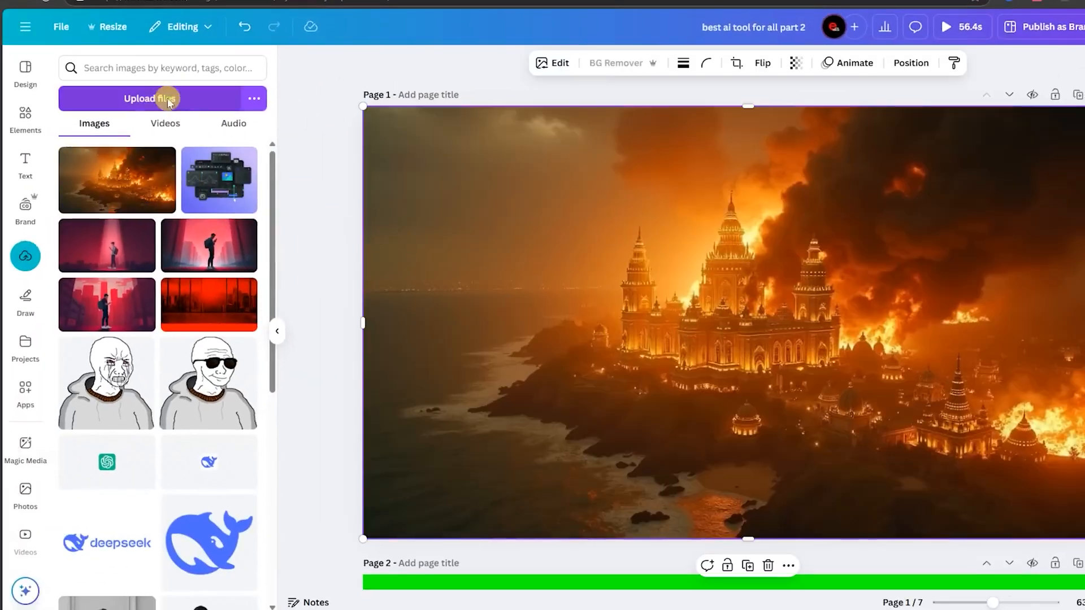
pyautogui.click(898, 591)
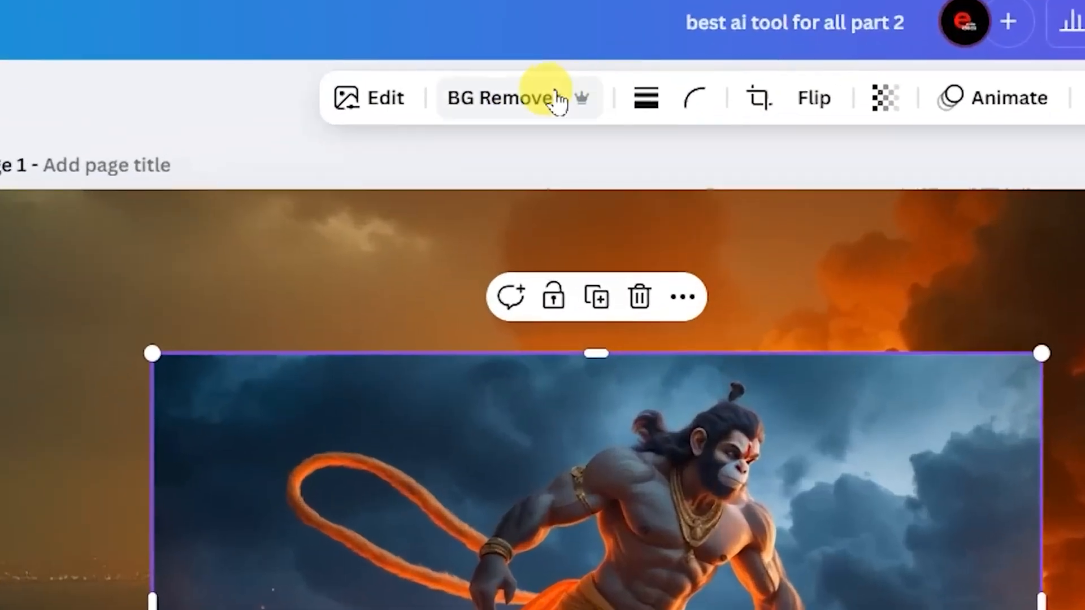
pyautogui.click(626, 65)
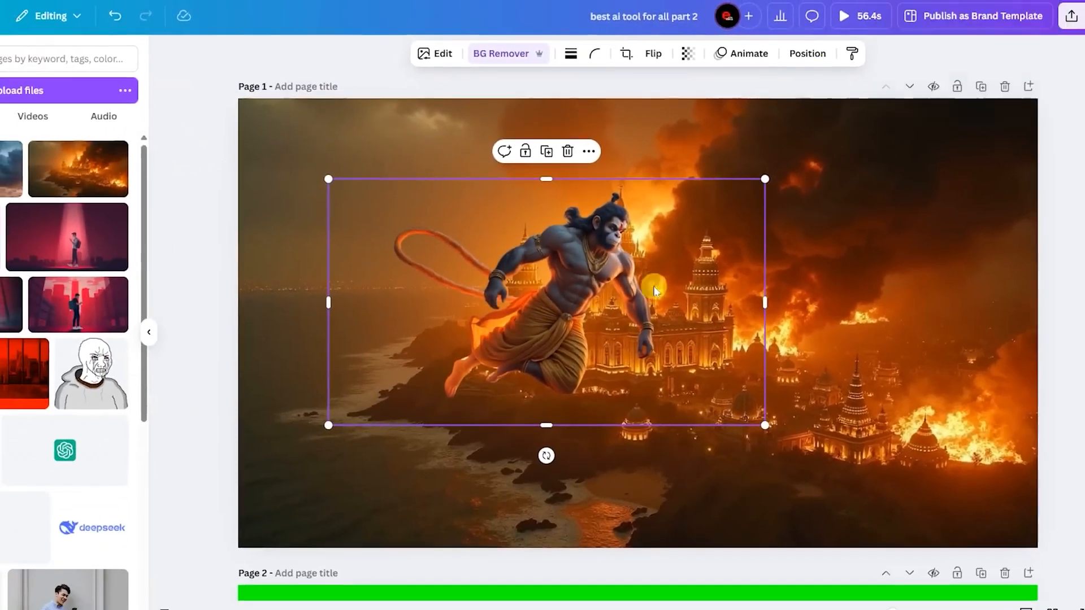
# - Enlarge and reposition the looped-tail Hanuman cutout over burning Lanka, and delete it from page 1
pyautogui.moveTo(555, 345); pyautogui.dragTo(551, 376)
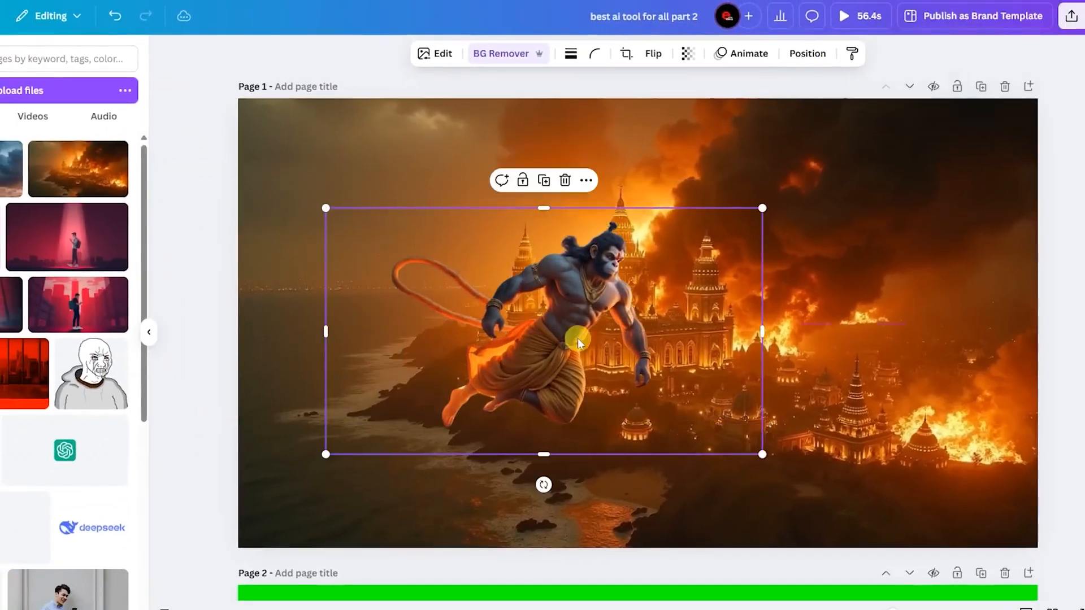
pyautogui.moveTo(762, 208); pyautogui.dragTo(944, 102)
pyautogui.moveTo(608, 347); pyautogui.dragTo(564, 413)
pyautogui.moveTo(564, 355)
pyautogui.mouseDown()
pyautogui.moveTo(564, 332)
pyautogui.moveTo(572, 336)
pyautogui.mouseUp()
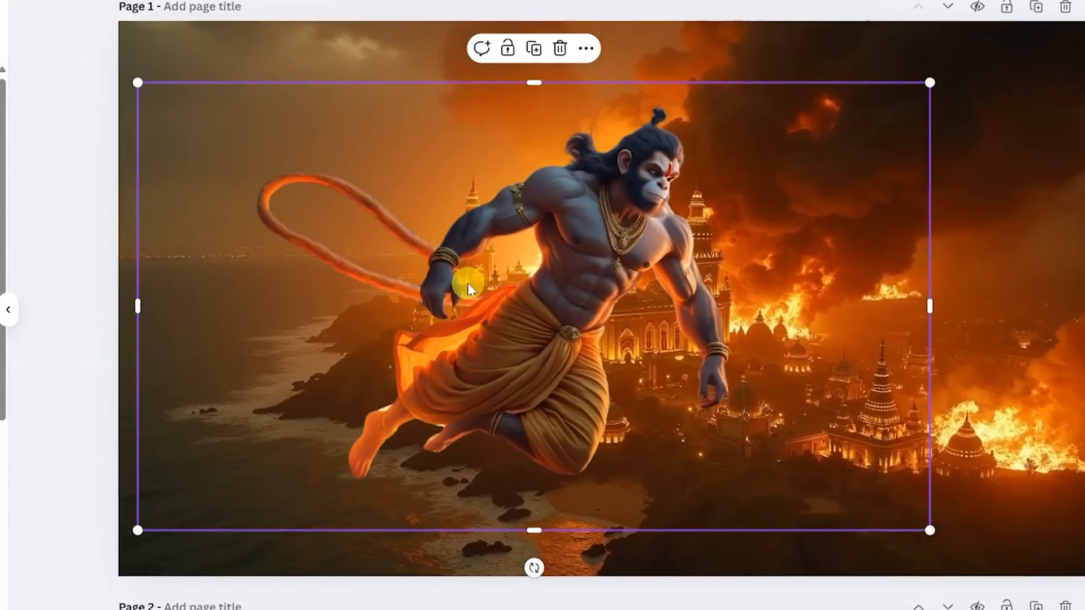
pyautogui.click(560, 48)
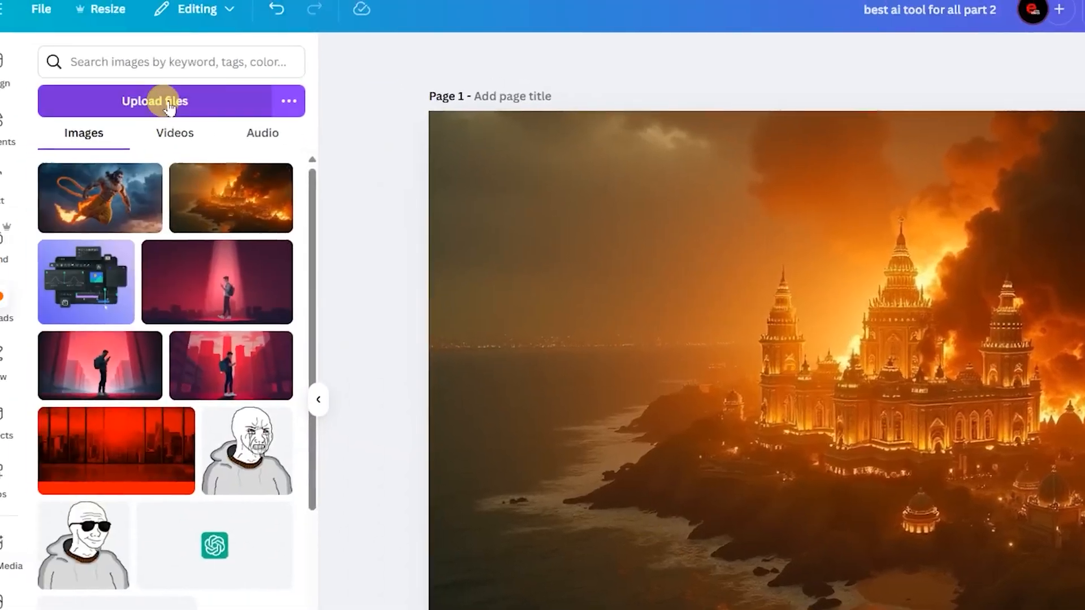
# - Upload the front-facing Hanuman image, add it to page 1 and remove its background with BG Remover
pyautogui.click(175, 102)
pyautogui.click(240, 162)
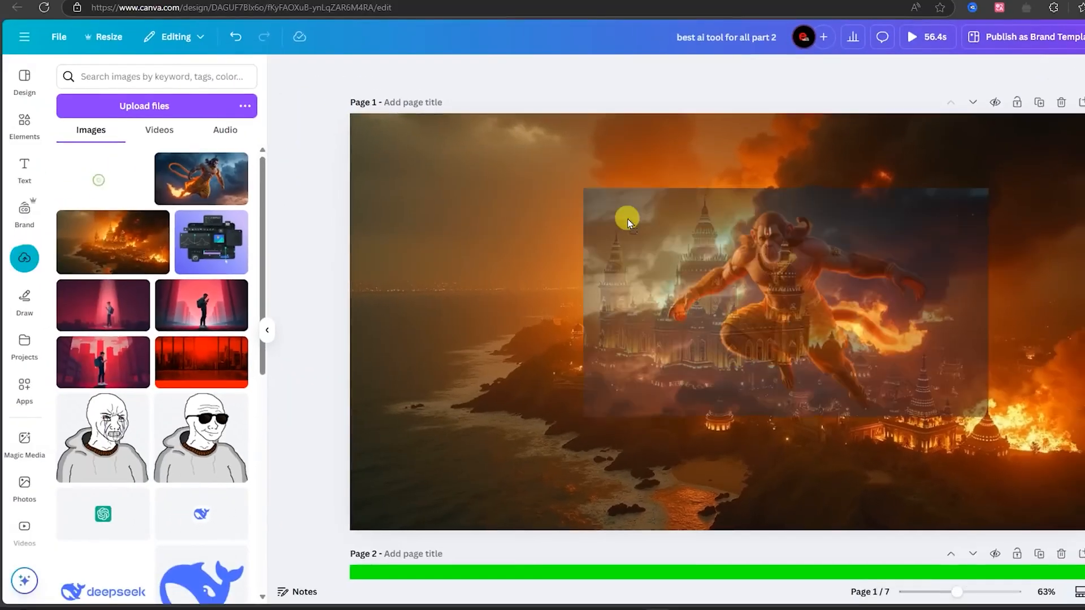
pyautogui.moveTo(625, 218); pyautogui.dragTo(463, 213)
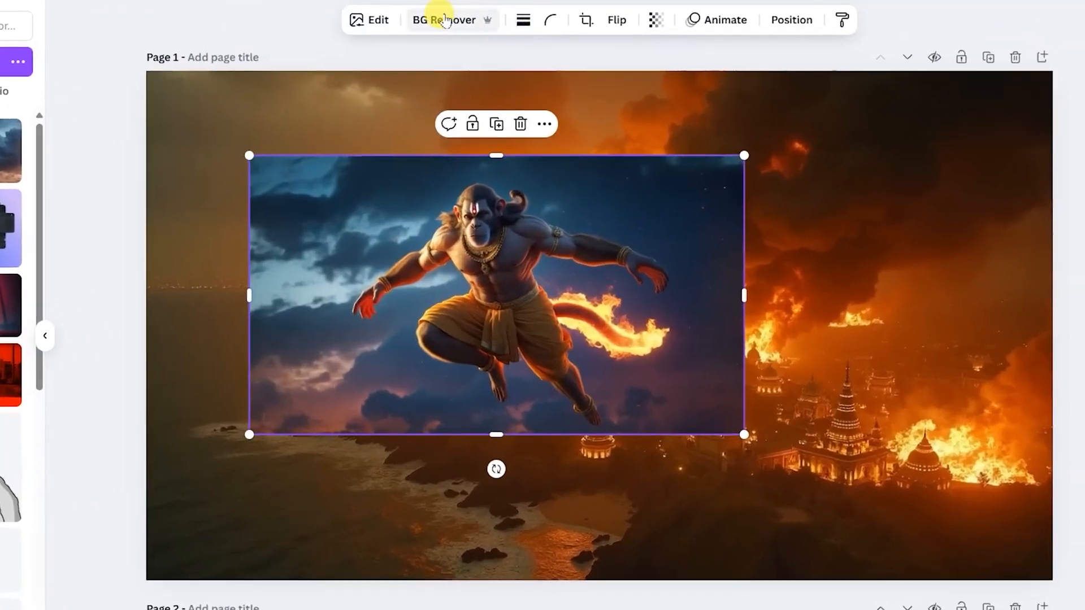
pyautogui.click(445, 20)
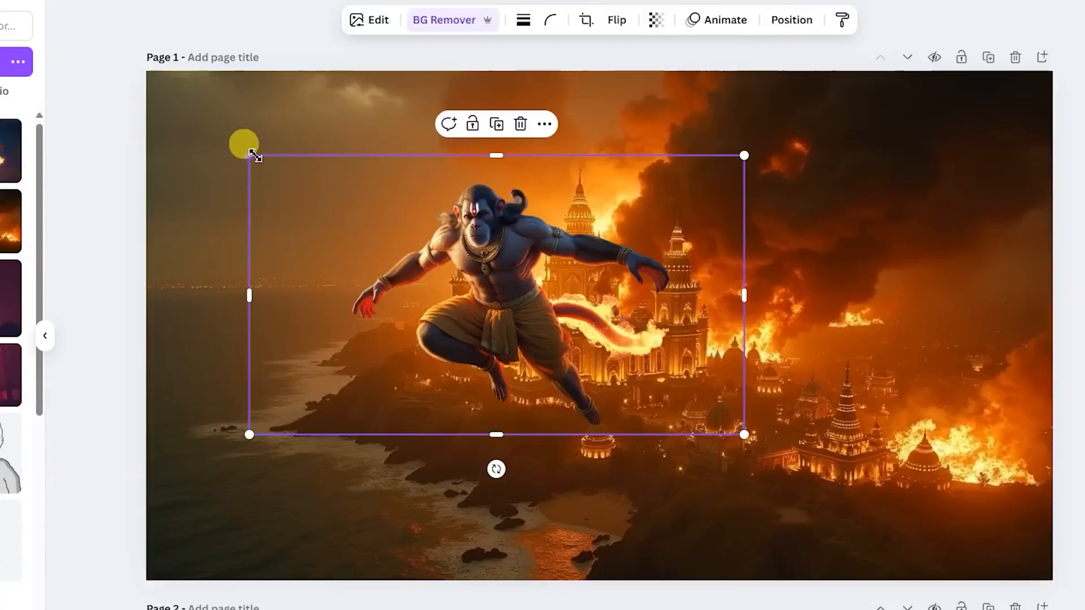
# - Enlarge the front-facing Hanuman cutout and position it in front of the burning city
pyautogui.moveTo(248, 155); pyautogui.dragTo(42, 38)
pyautogui.moveTo(398, 326); pyautogui.dragTo(409, 368)
pyautogui.moveTo(758, 476); pyautogui.dragTo(877, 546)
pyautogui.moveTo(586, 435); pyautogui.dragTo(570, 424)
pyautogui.click(904, 213)
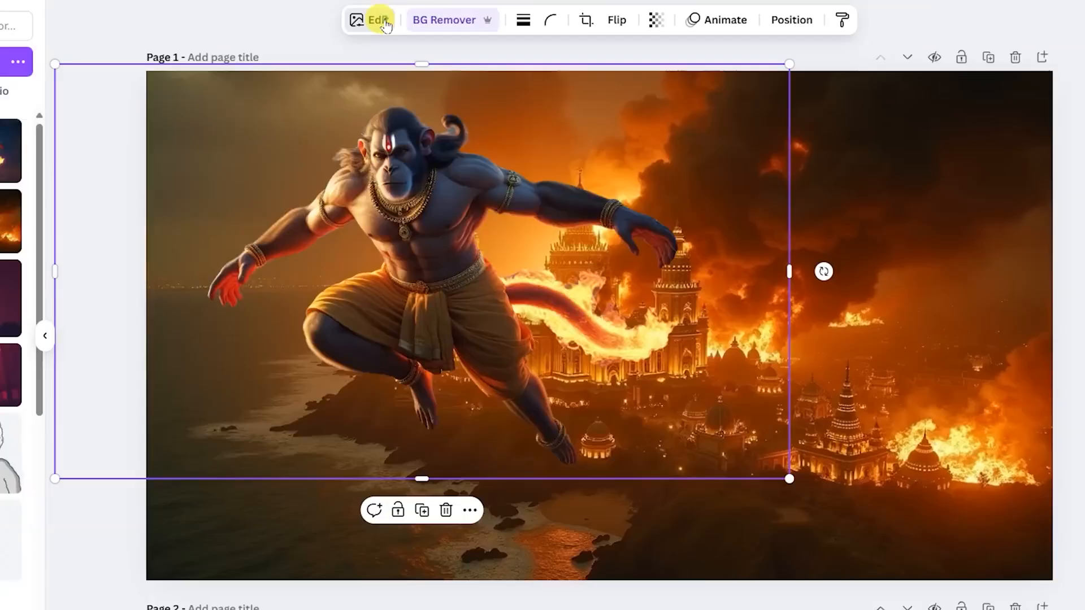
# - Adjust the Hanuman cutout's white balance, setting Temperature to 55 and lowering the Tint
pyautogui.click(378, 21)
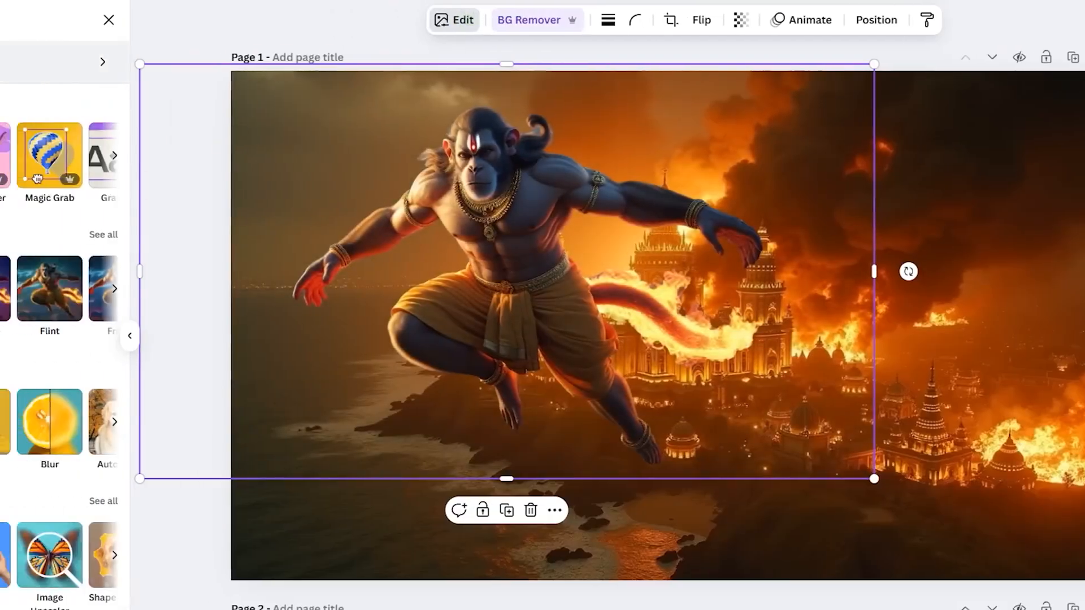
pyautogui.click(17, 62)
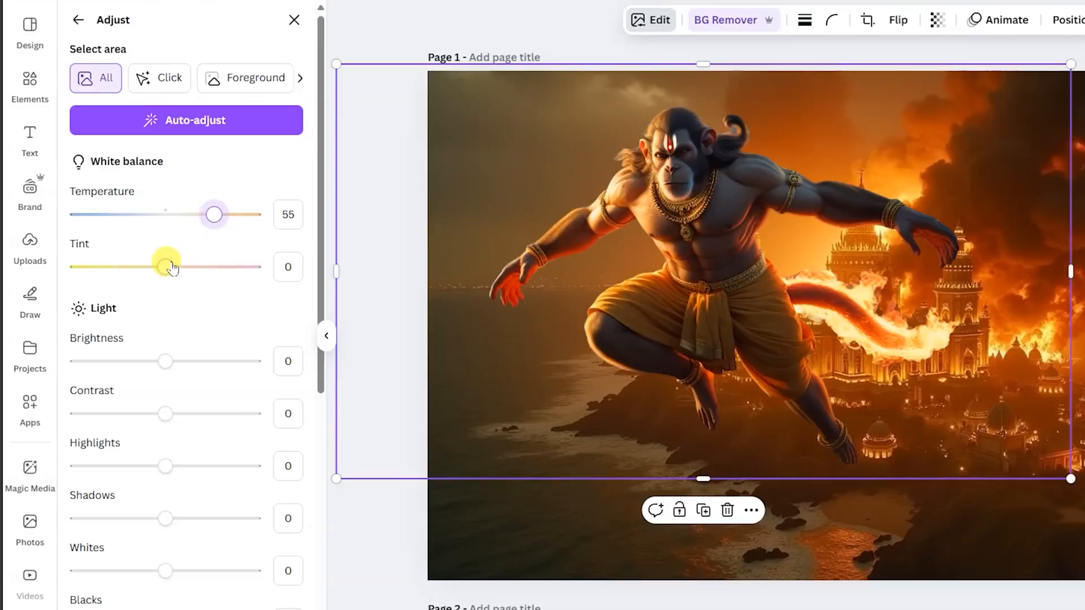
pyautogui.moveTo(172, 268); pyautogui.dragTo(128, 270)
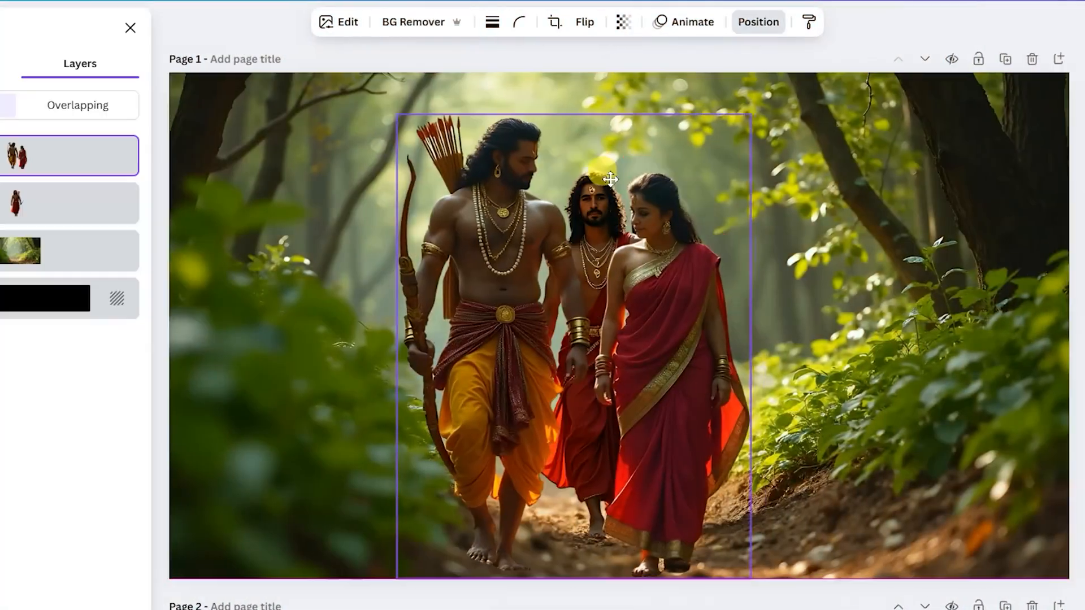
# - On the forest page, move the couple cutout to the left and the red-robed archer to the right of the woman
pyautogui.moveTo(610, 179); pyautogui.dragTo(550, 177)
pyautogui.click(700, 208)
pyautogui.moveTo(699, 208); pyautogui.dragTo(831, 248)
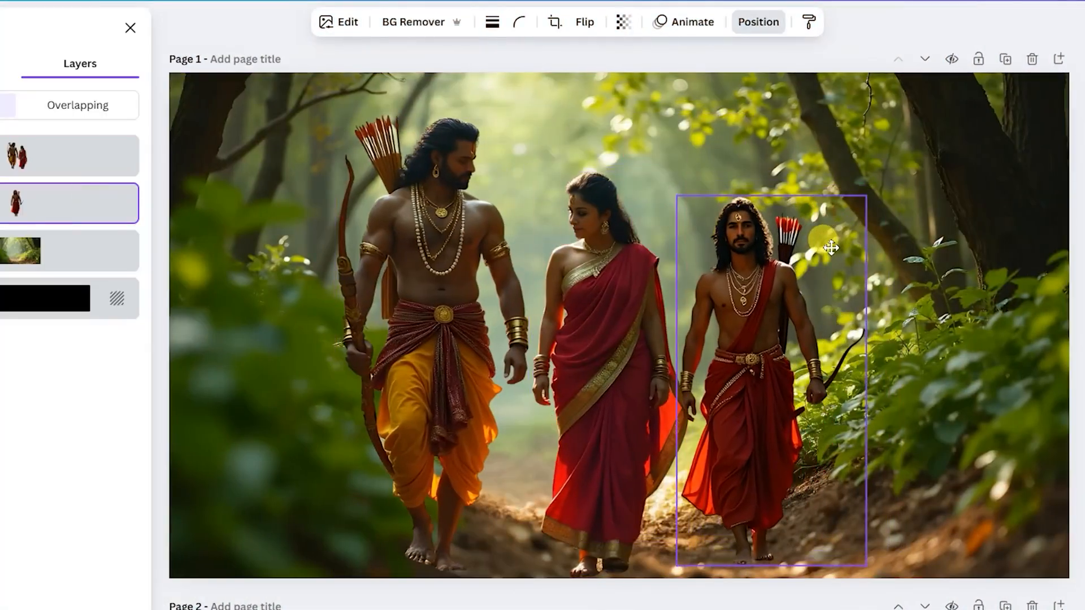
# - Enlarge the red-robed archer cutout to match the couple's scale and fine-tune his position beside the woman
pyautogui.moveTo(865, 197); pyautogui.dragTo(887, 152)
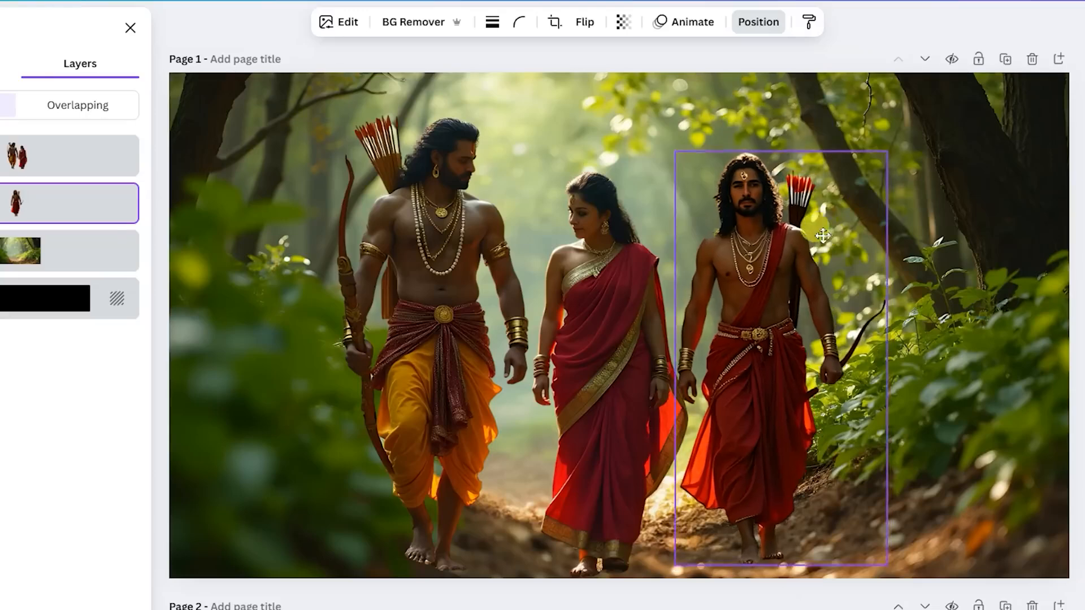
pyautogui.moveTo(822, 235); pyautogui.dragTo(812, 242)
pyautogui.moveTo(871, 164); pyautogui.dragTo(882, 144)
pyautogui.moveTo(802, 248); pyautogui.dragTo(819, 248)
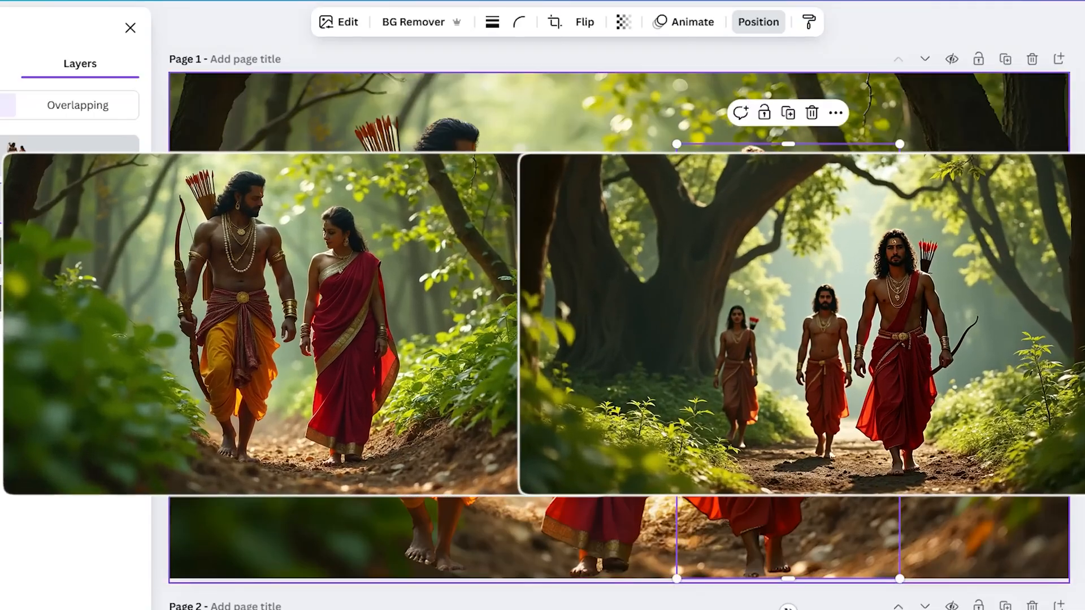
# - Switch to the KLING AI website, look over its home page and open the free sign-up through the email sign-in option
pyautogui.click(979, 209)
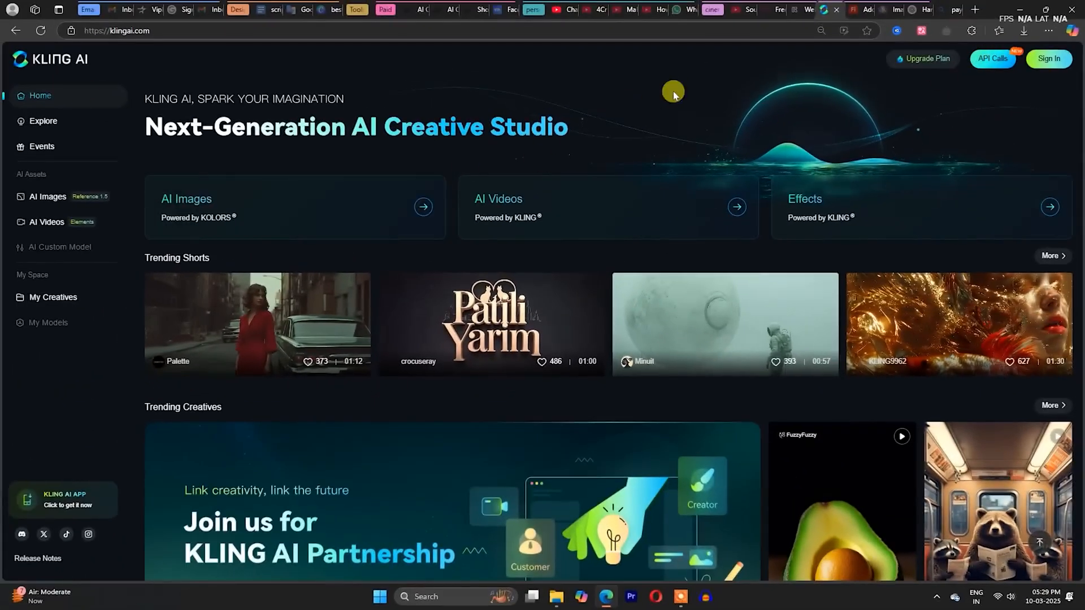
pyautogui.scroll(-5, 531, 398)
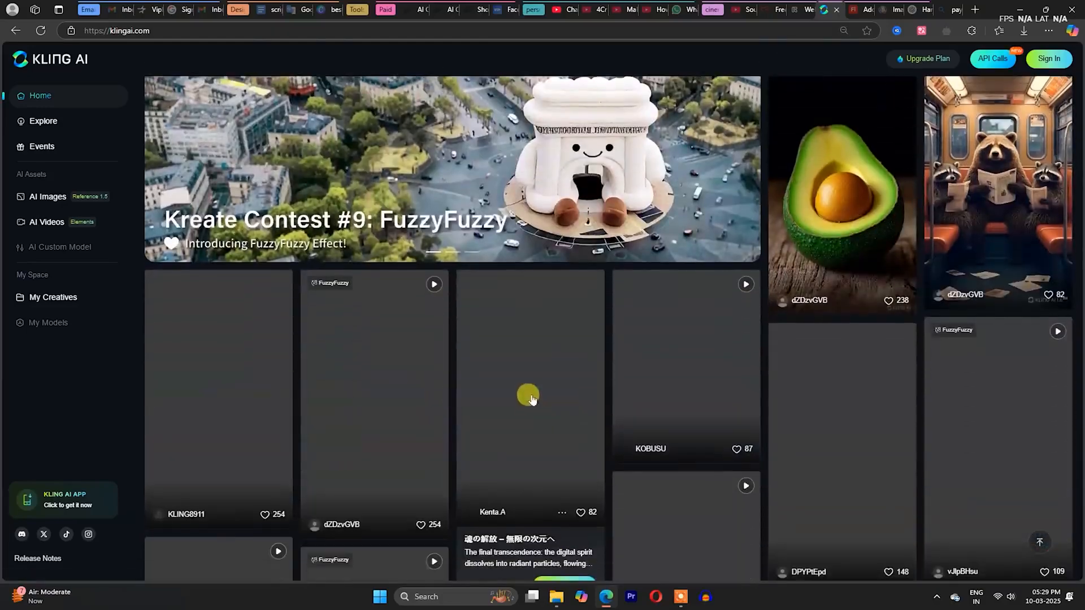
pyautogui.scroll(5, 531, 399)
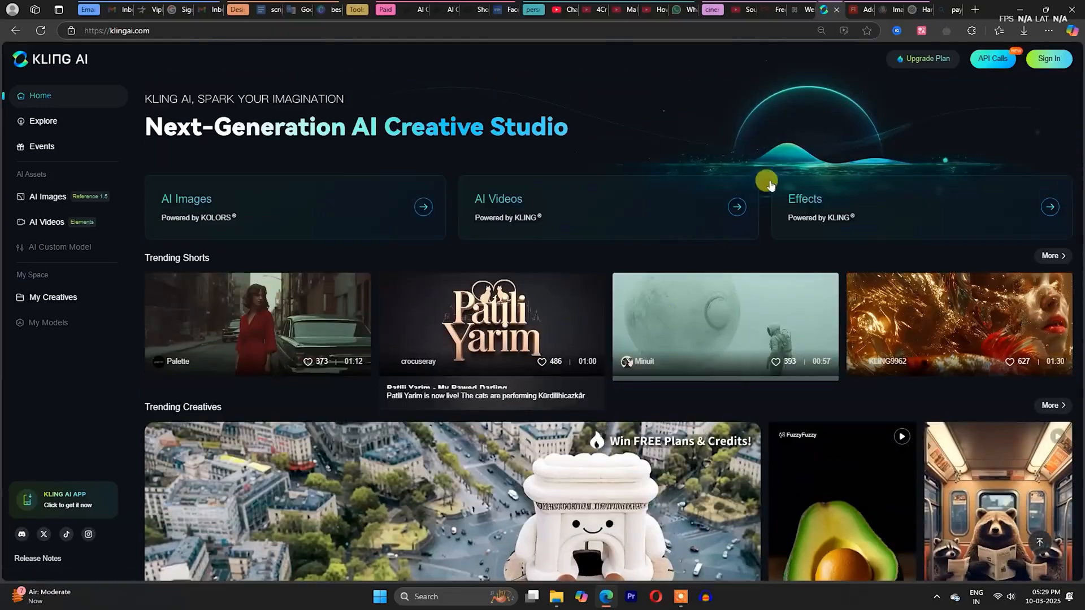
pyautogui.click(1049, 60)
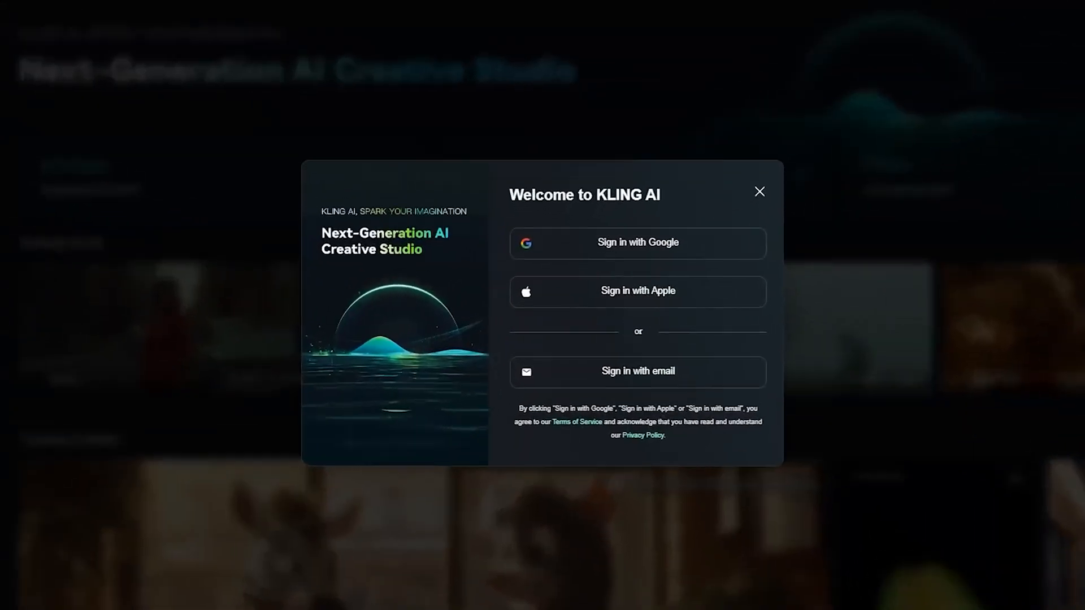
pyautogui.click(663, 397)
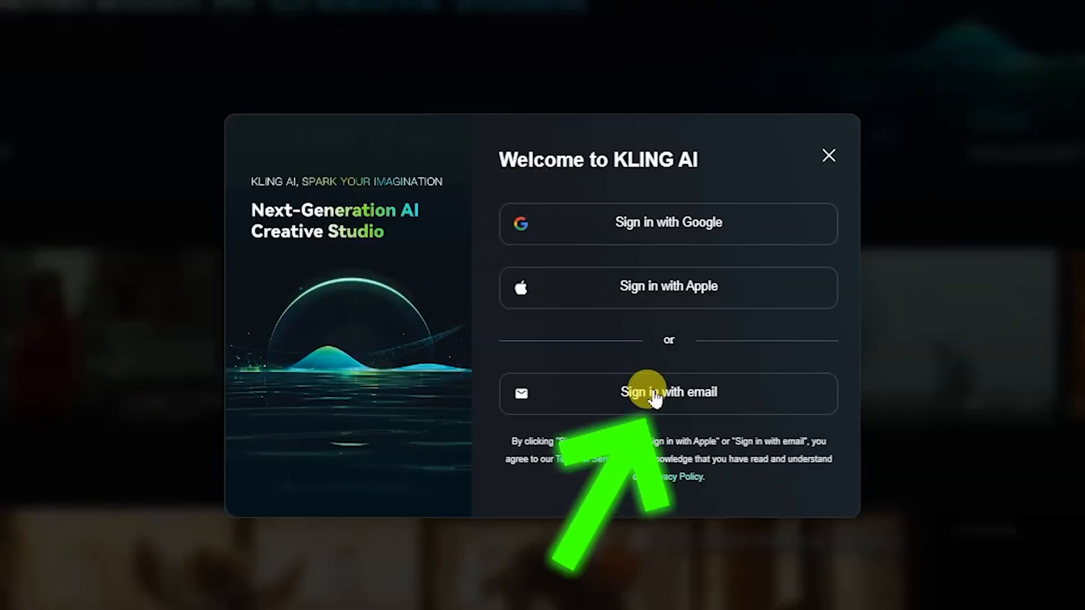
pyautogui.click(686, 192)
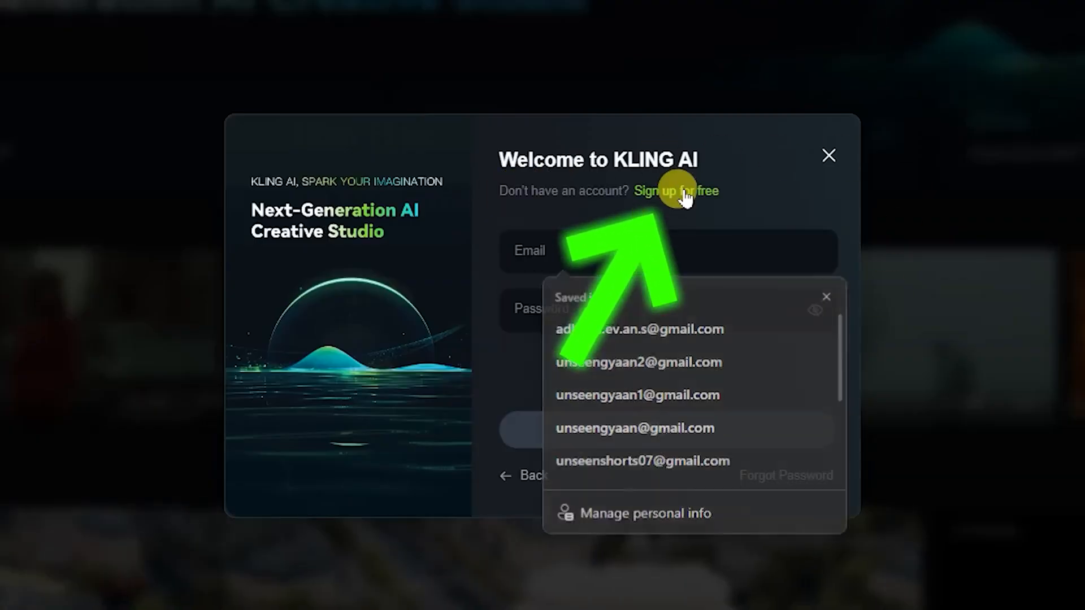
# - Open KLING AI's free sign-up form, switch to SmailPro, and generate and copy a random Google alias address on gmail.com using server-1
pyautogui.click(751, 219)
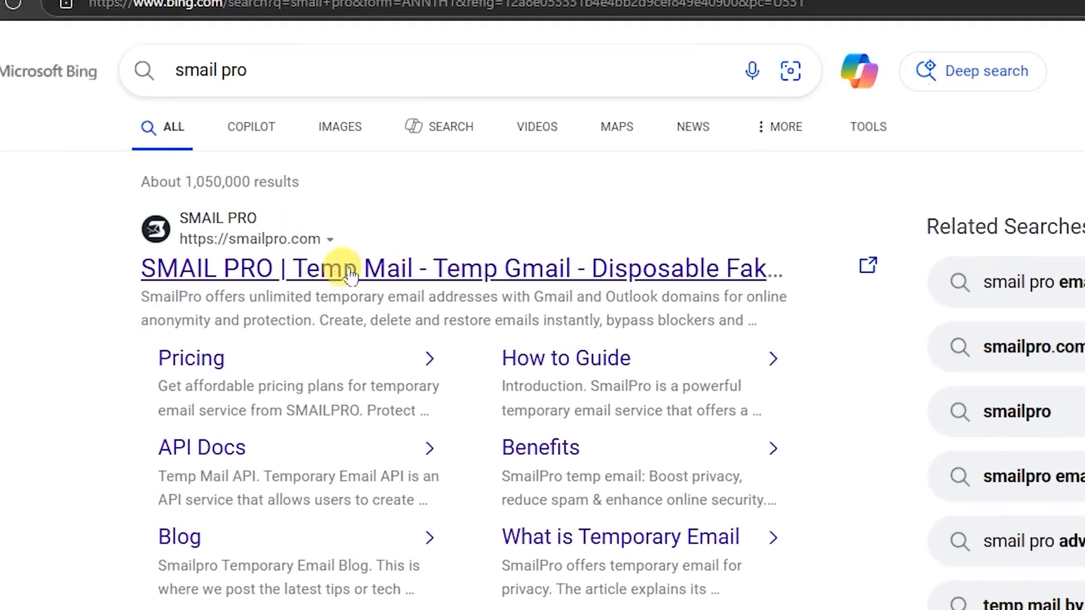
pyautogui.click(305, 269)
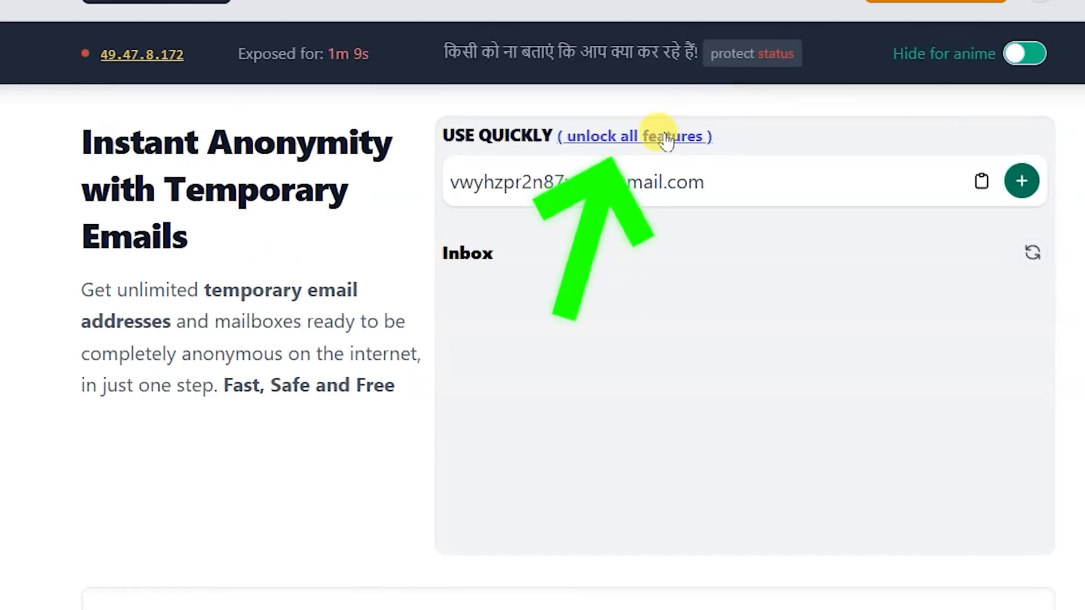
pyautogui.click(666, 139)
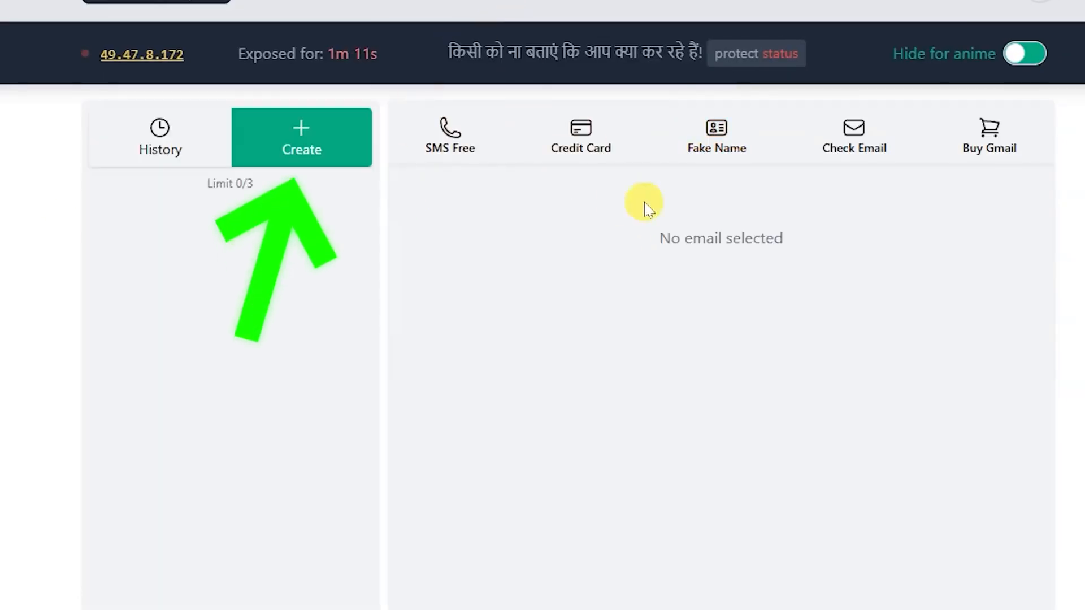
pyautogui.click(282, 148)
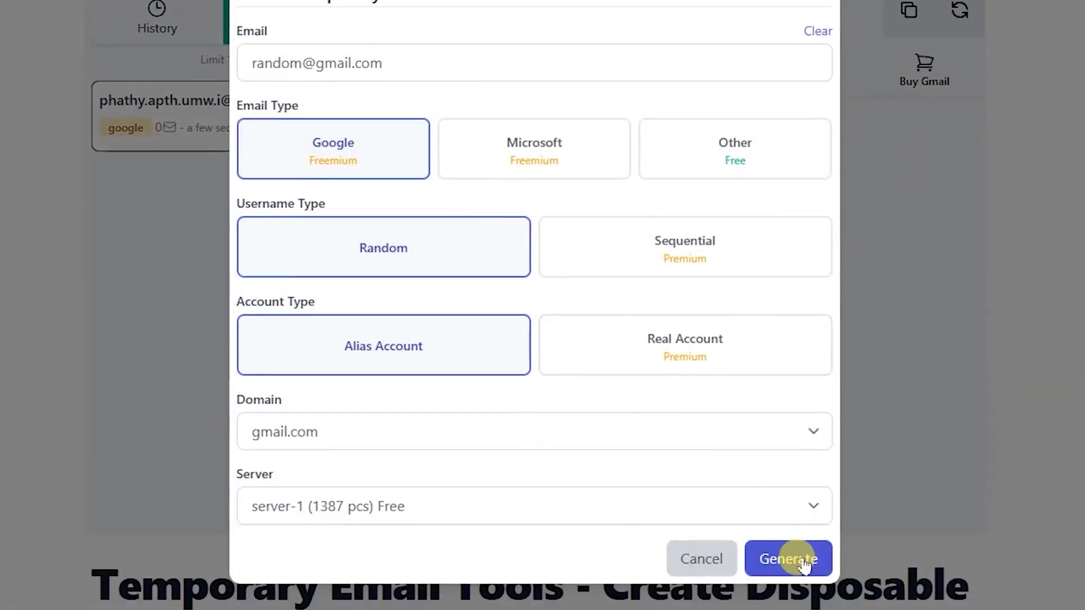
pyautogui.click(803, 560)
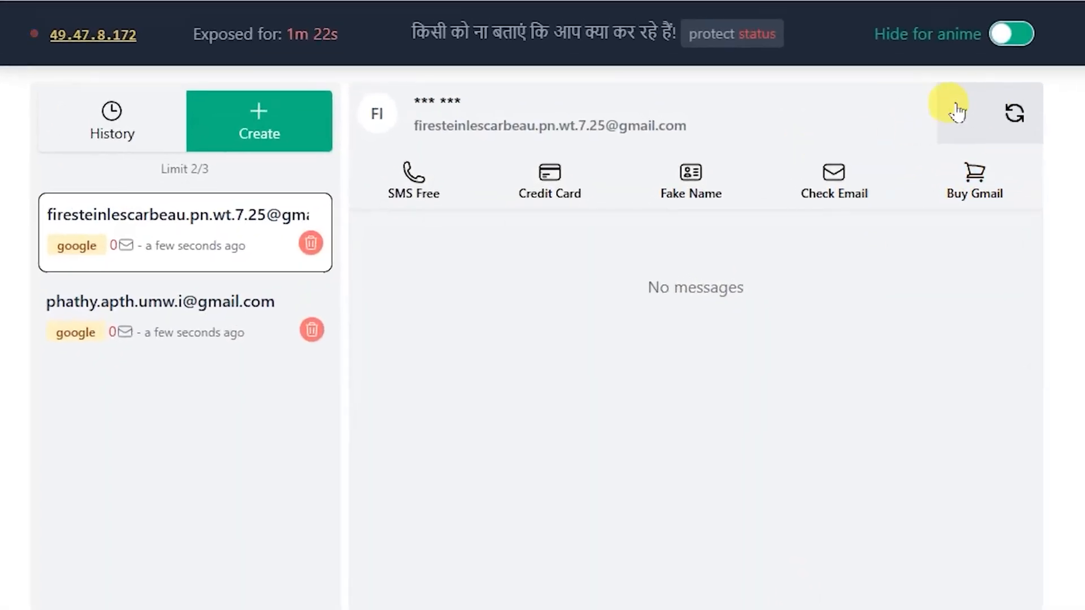
pyautogui.click(956, 113)
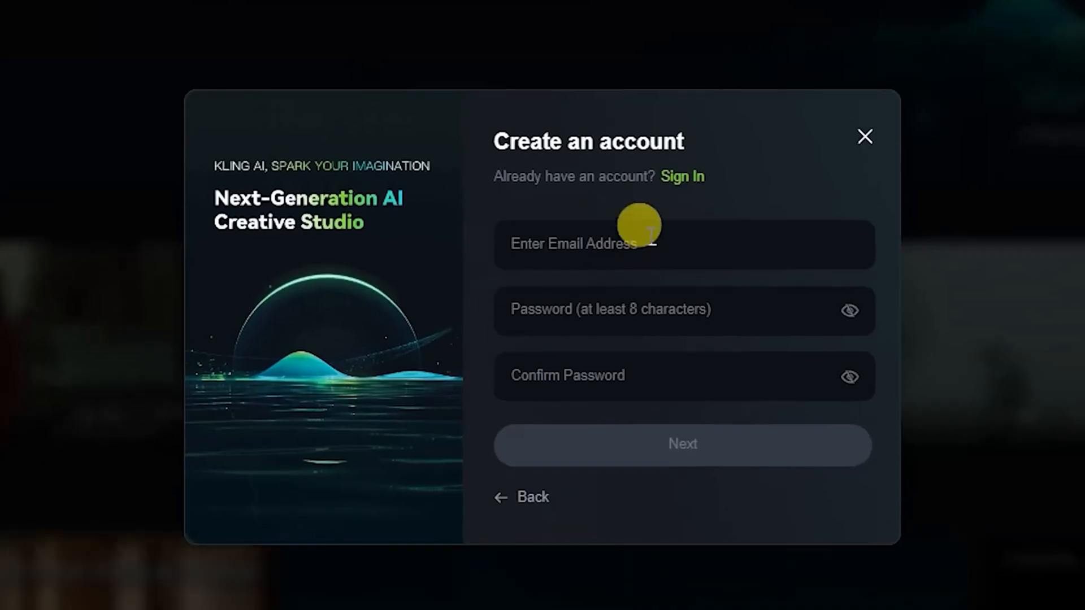
# - Submit KLING AI's account form with the temporary email address and the account password entered twice, and complete the slider check
pyautogui.rightClick(588, 248)
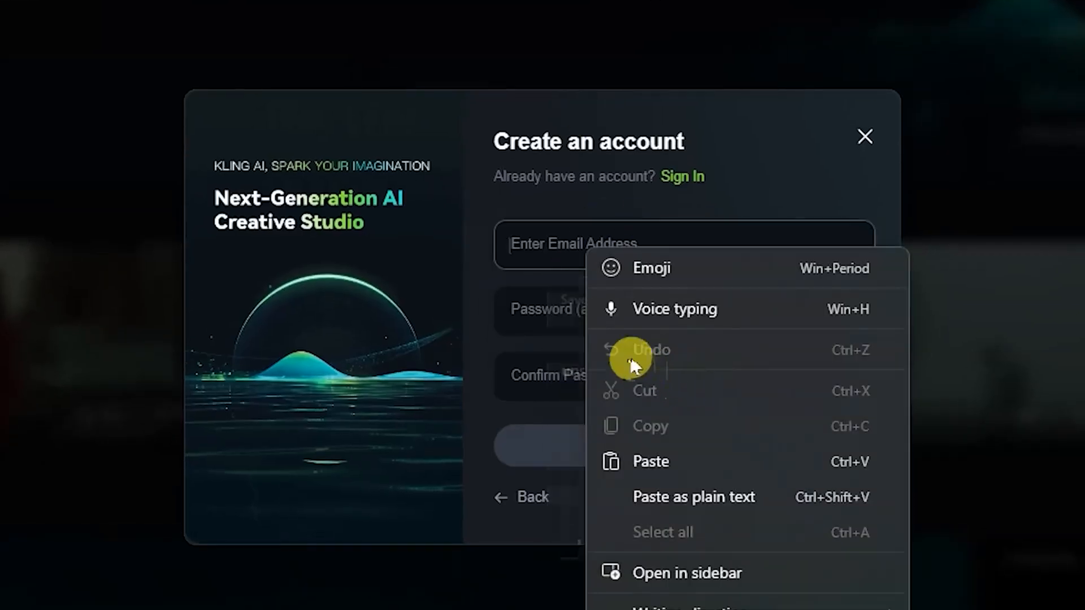
pyautogui.click(645, 463)
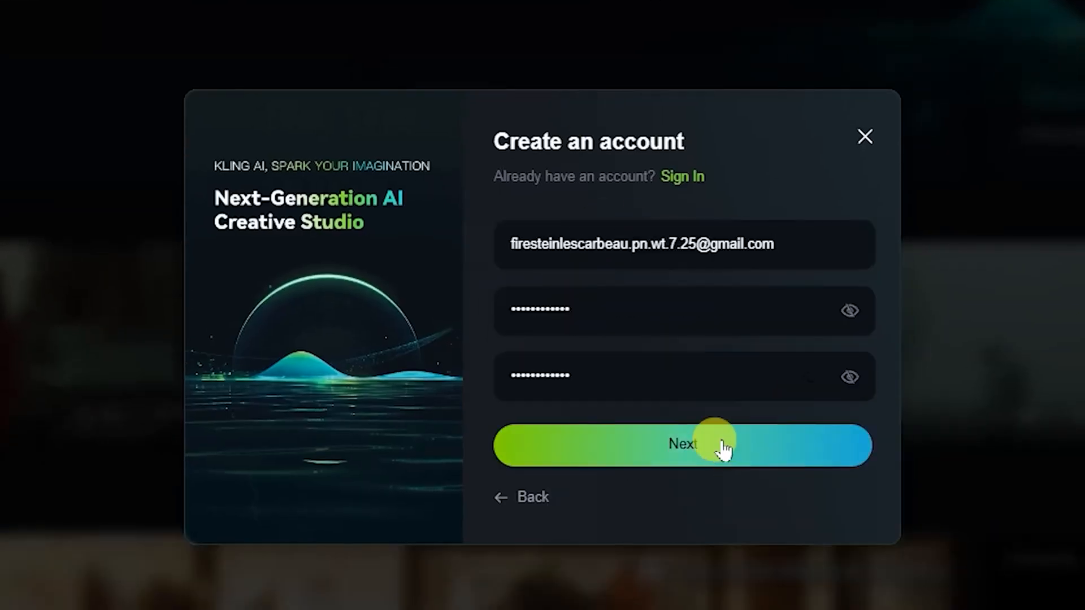
pyautogui.click(721, 444)
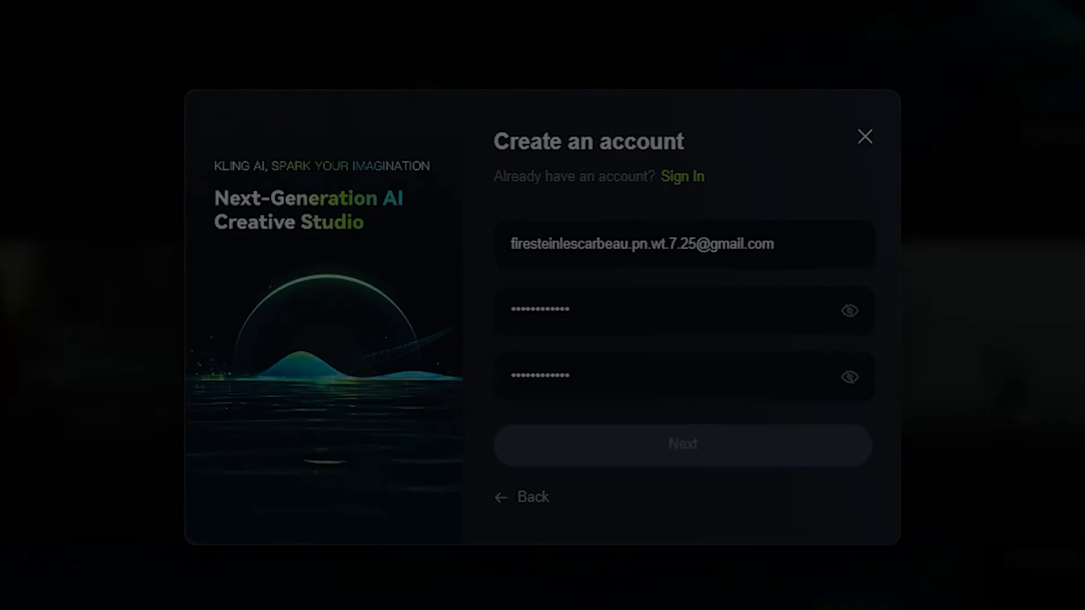
pyautogui.moveTo(404, 452); pyautogui.dragTo(655, 460)
pyautogui.moveTo(405, 452); pyautogui.dragTo(663, 453)
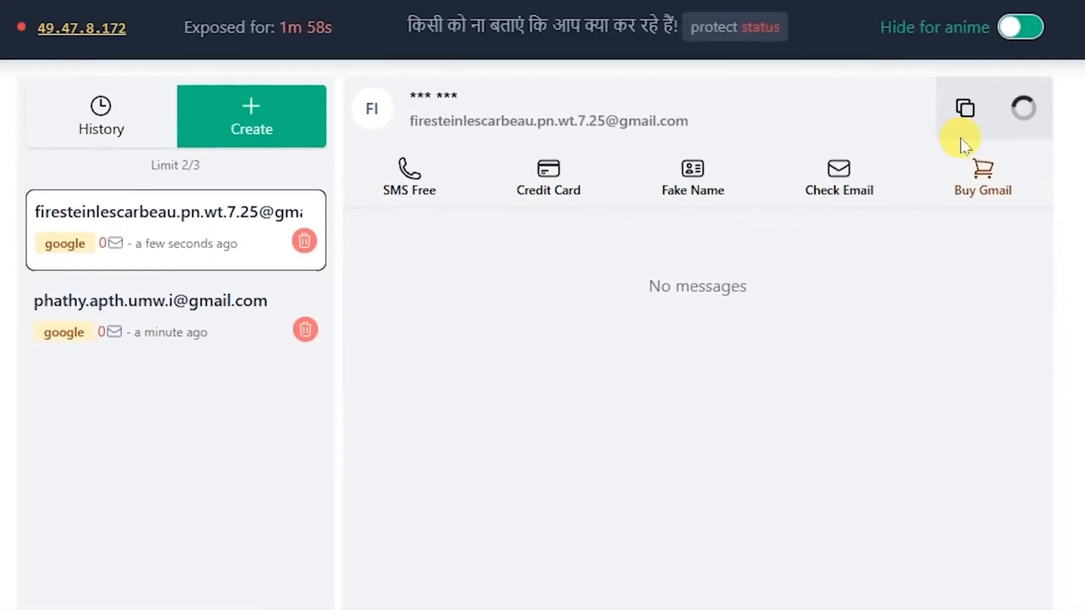
# - Copy the verification code from the KlingAI message in the SmailPro inbox and submit it in KLING AI's Verification Code field
pyautogui.click(1024, 109)
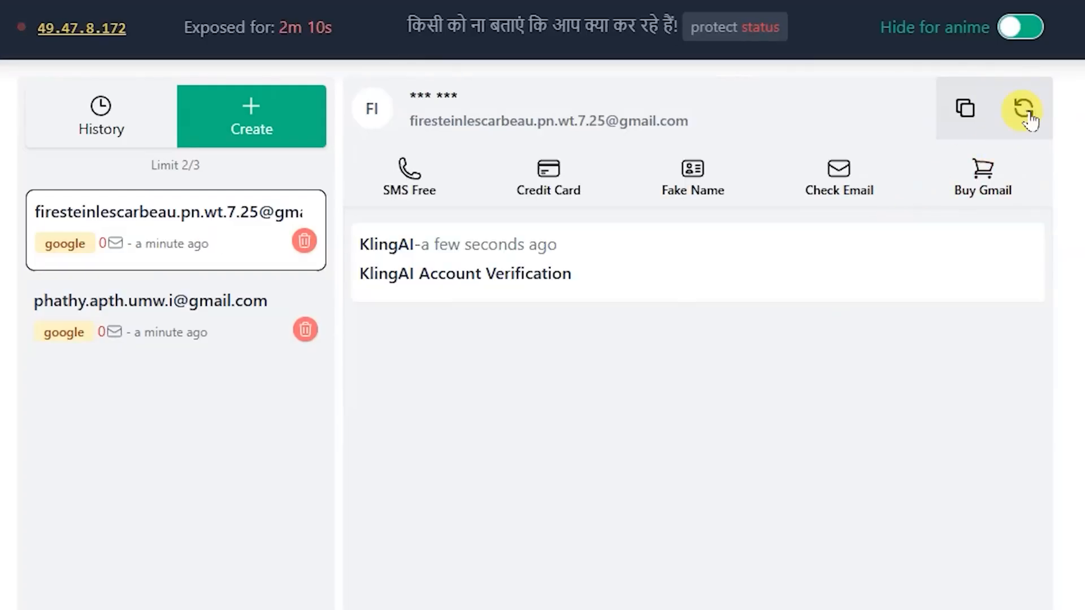
pyautogui.click(527, 257)
pyautogui.moveTo(571, 339); pyautogui.dragTo(460, 347)
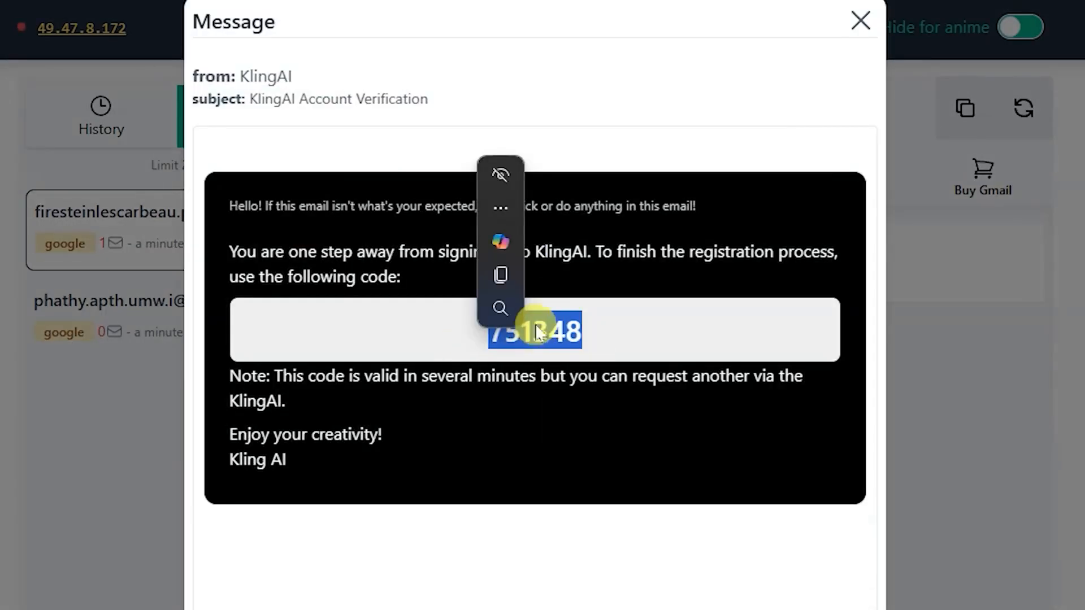
pyautogui.click(501, 274)
pyautogui.rightClick(647, 294)
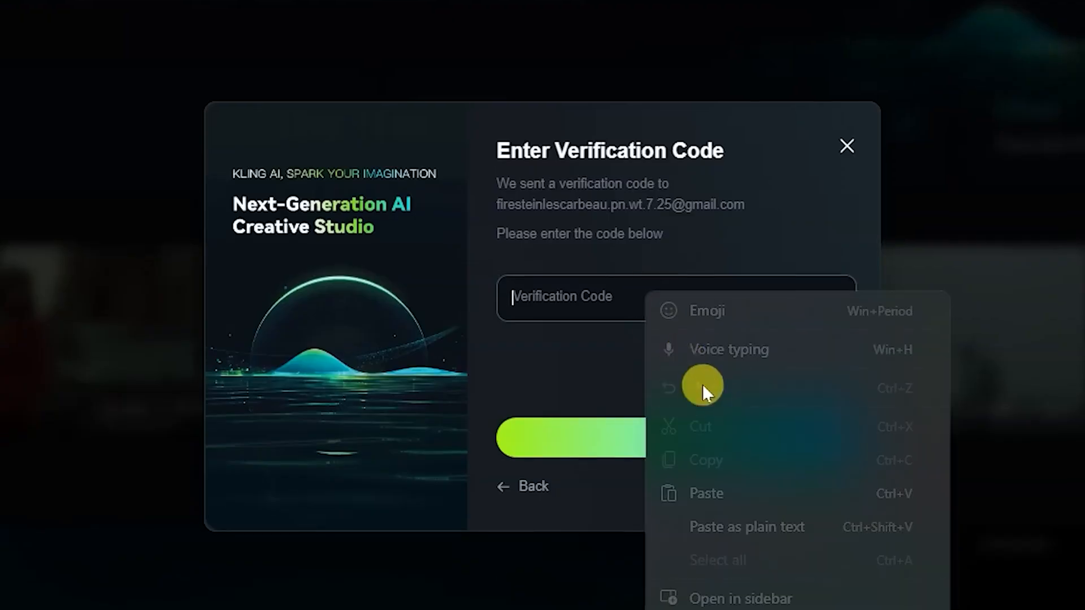
pyautogui.click(711, 494)
pyautogui.click(675, 443)
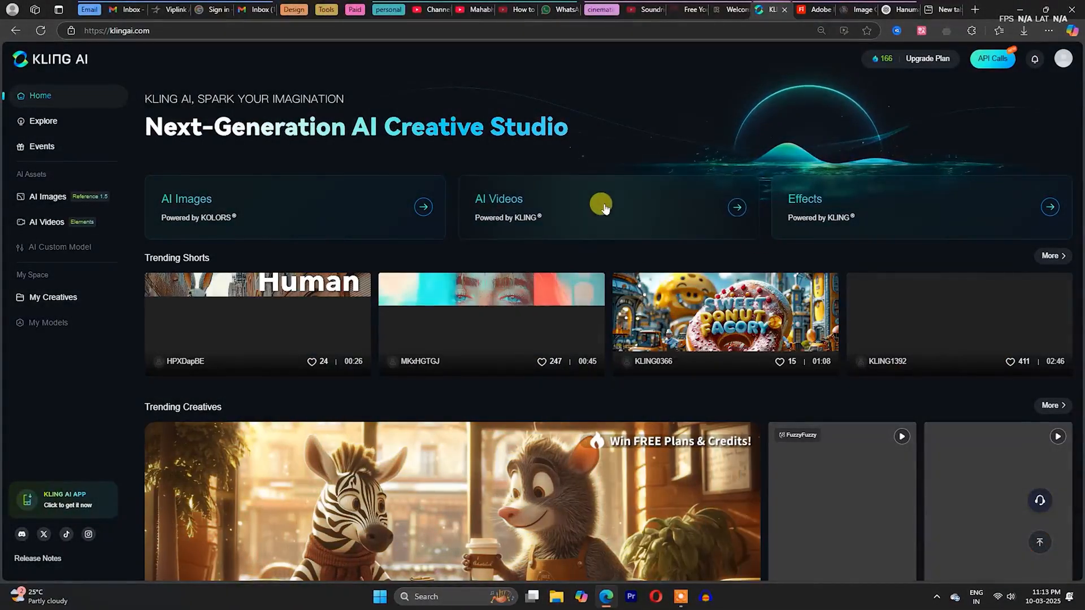
# - Open AI Videos in KLING AI, look at the Effects mode and set Image to Video to Frames mode
pyautogui.click(603, 208)
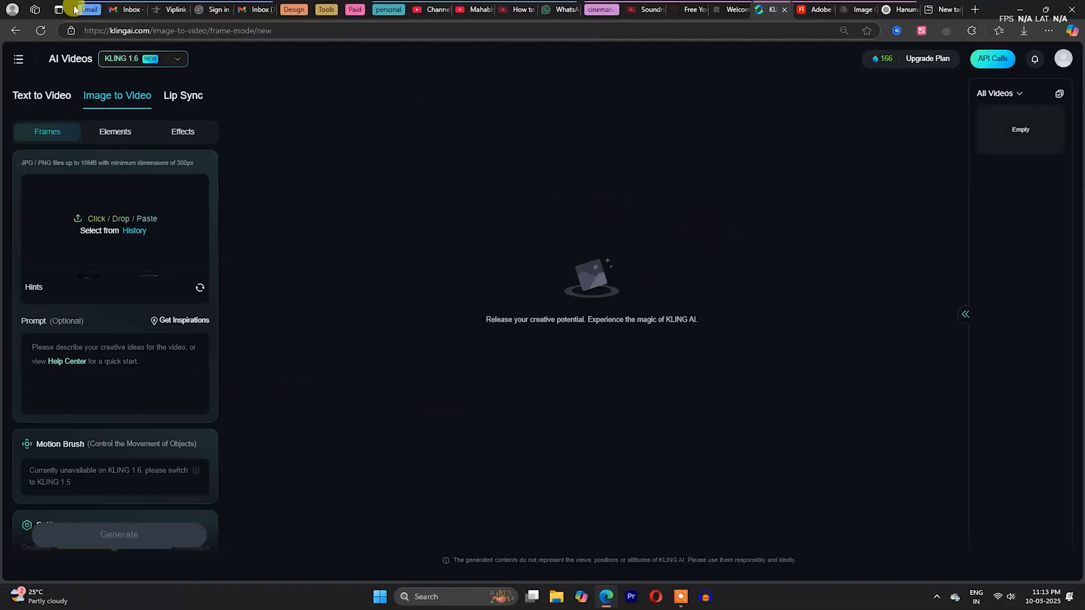
pyautogui.click(119, 131)
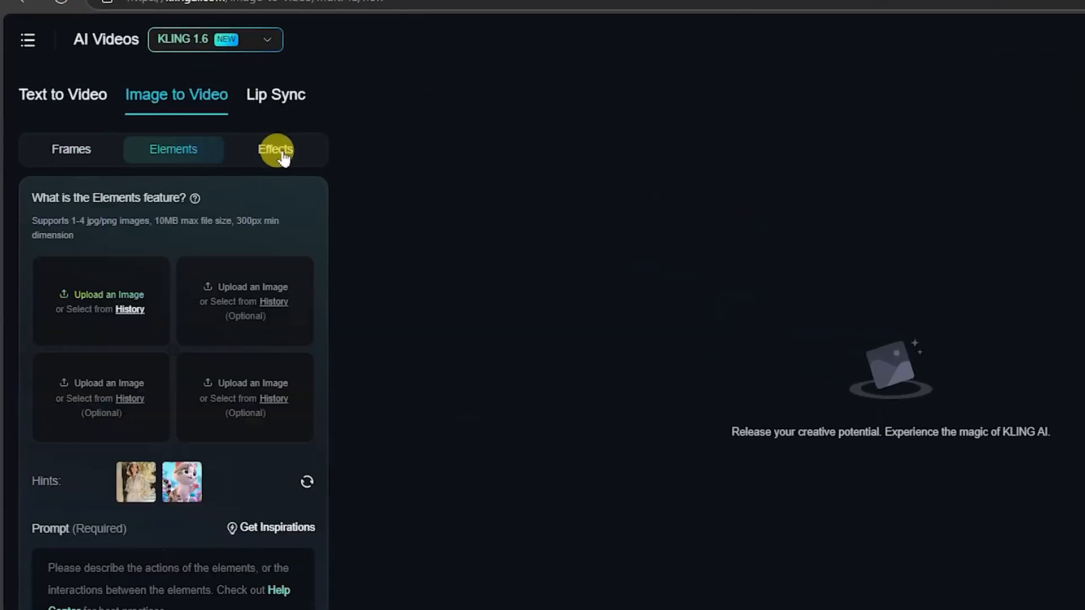
pyautogui.click(281, 154)
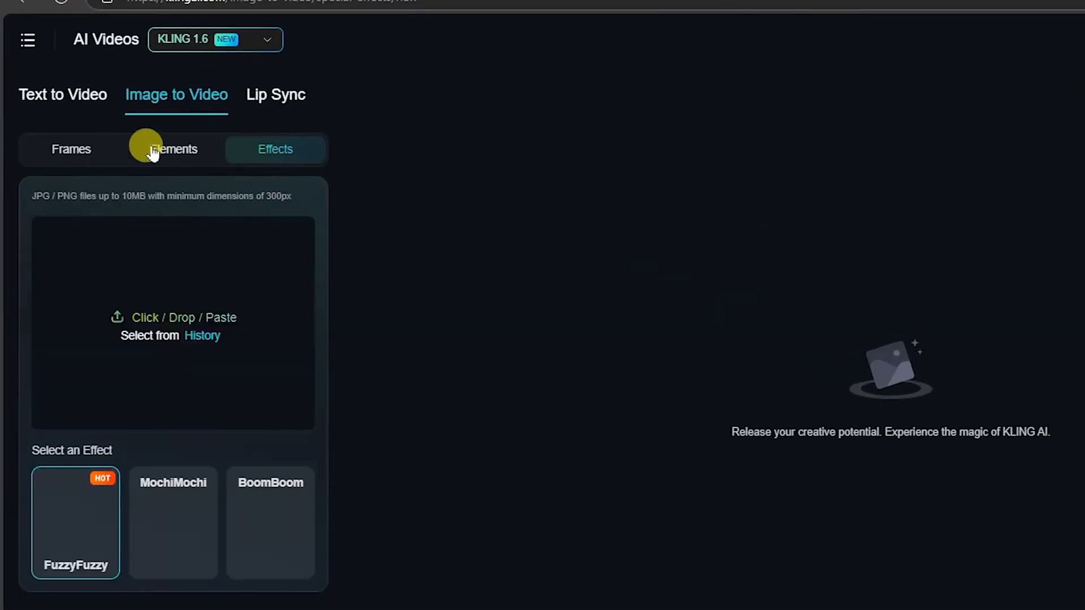
pyautogui.click(101, 152)
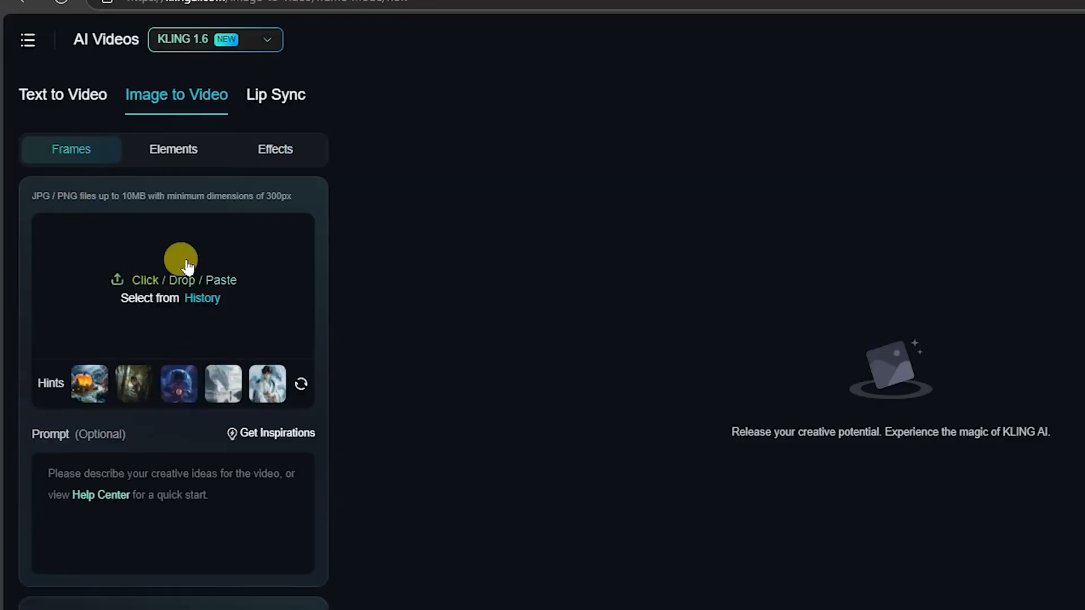
# - Upload the Leonardo_Phoenix_10 aerial palace image from the images folder as the start frame and look over the prompt area
pyautogui.click(153, 269)
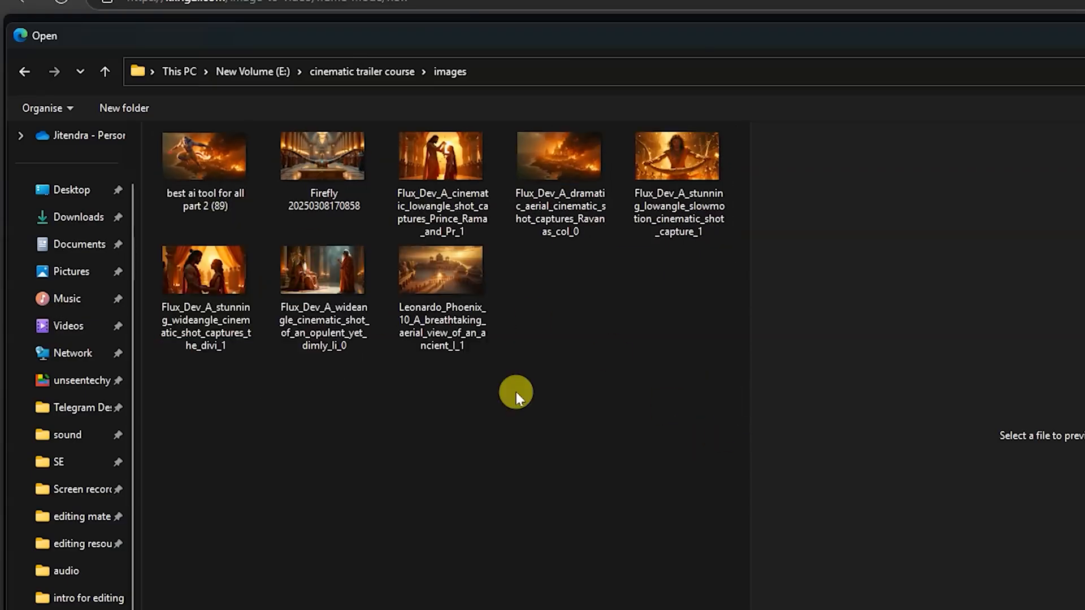
pyautogui.keyDown('ctrl'); pyautogui.scroll(4, 516, 392); pyautogui.keyUp('ctrl')
pyautogui.keyDown('ctrl'); pyautogui.scroll(-2, 601, 477); pyautogui.keyUp('ctrl')
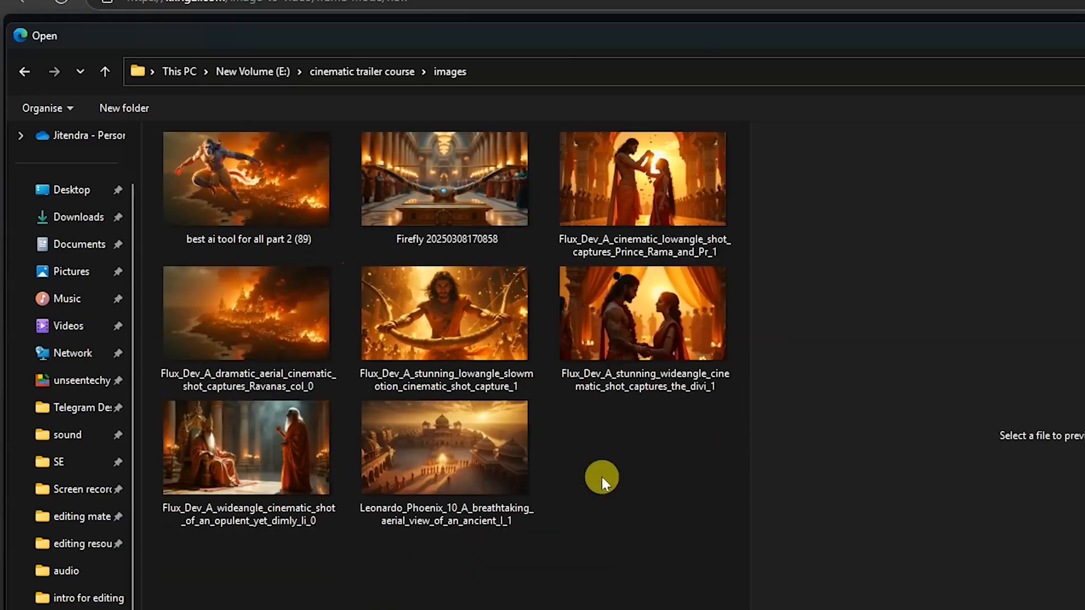
pyautogui.click(639, 349)
pyautogui.click(501, 479)
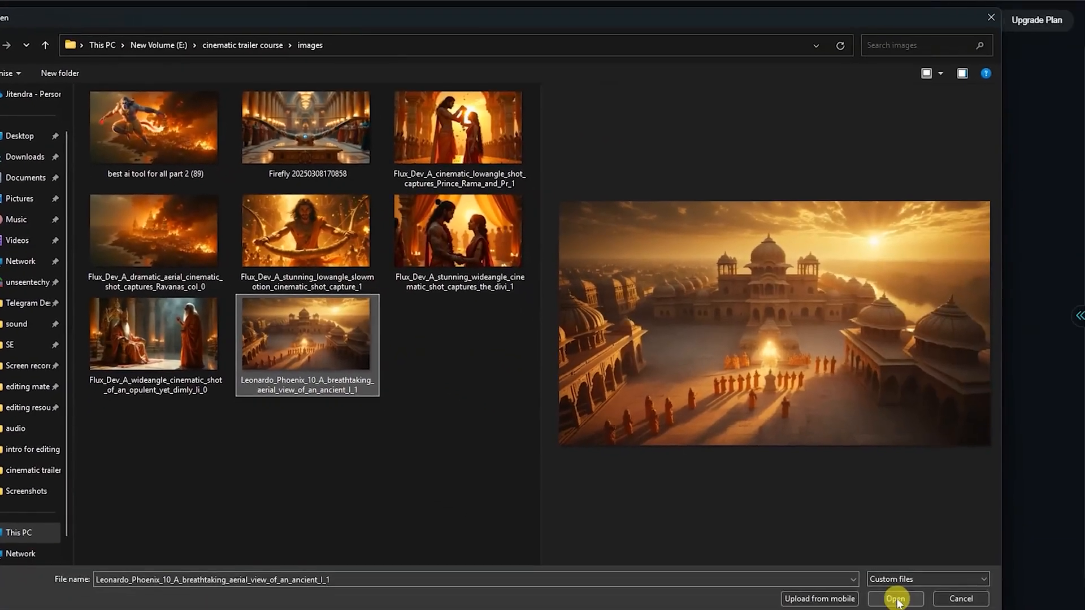
pyautogui.click(895, 597)
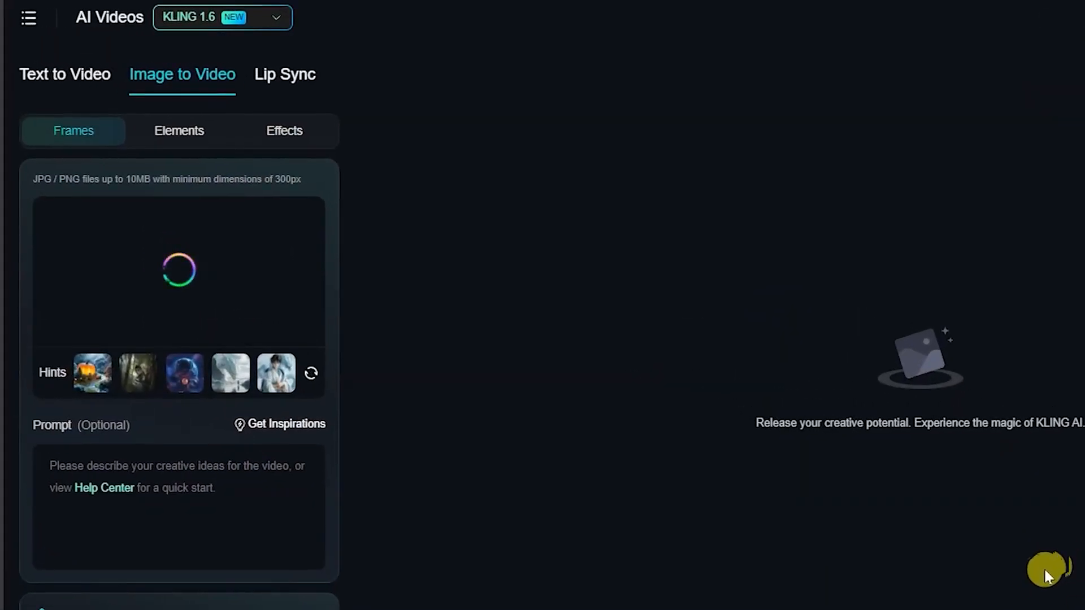
pyautogui.click(186, 514)
pyautogui.scroll(-2, 204, 531)
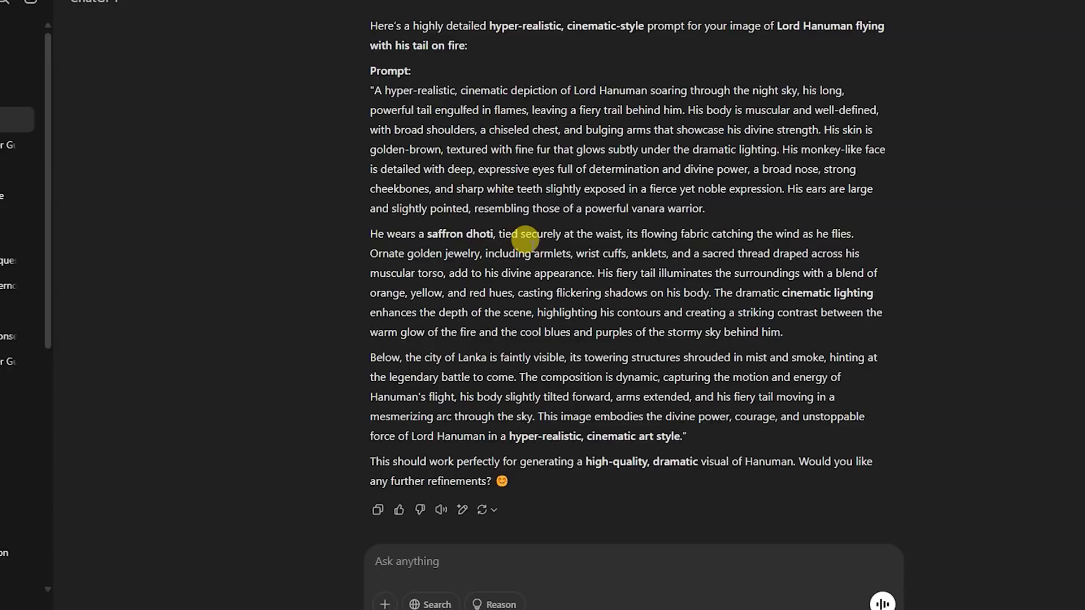
pyautogui.scroll(8, 523, 260)
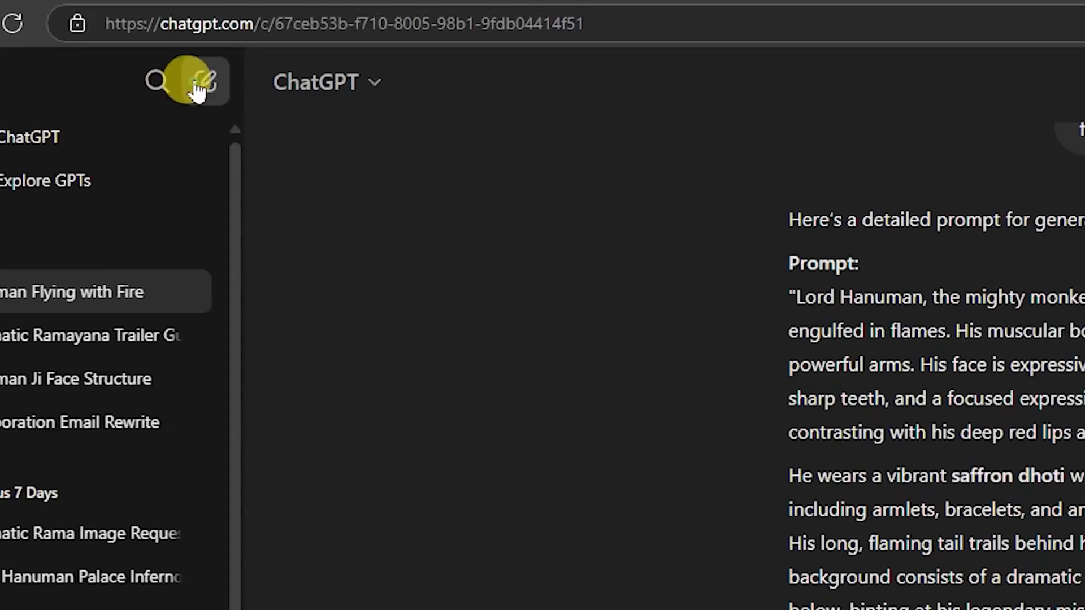
# - Switch to ChatGPT, start a new chat and attach the aerial palace image from the computer
pyautogui.click(30, 1)
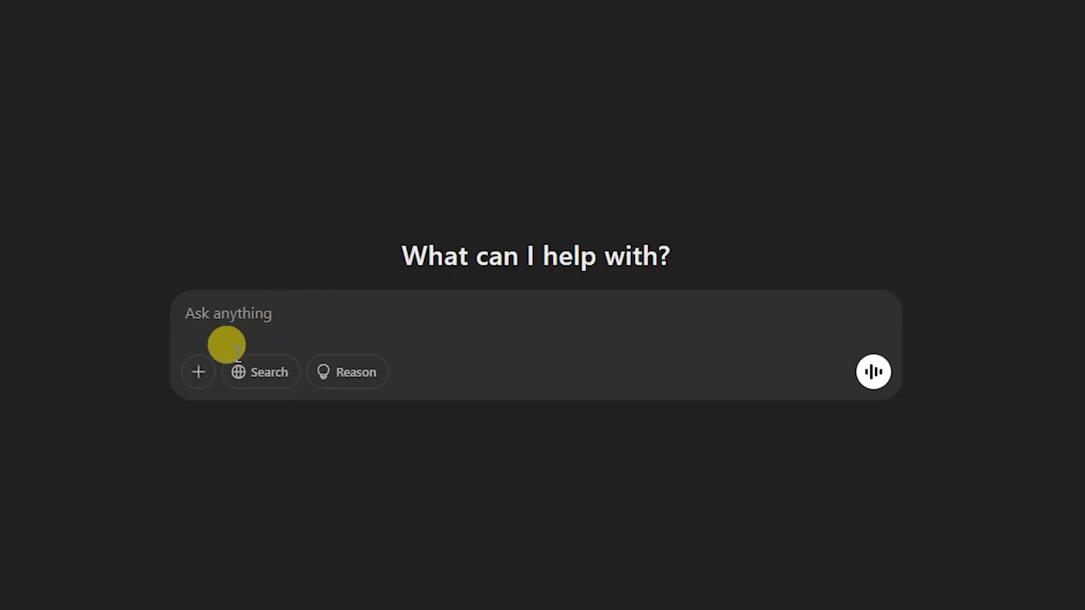
pyautogui.click(190, 375)
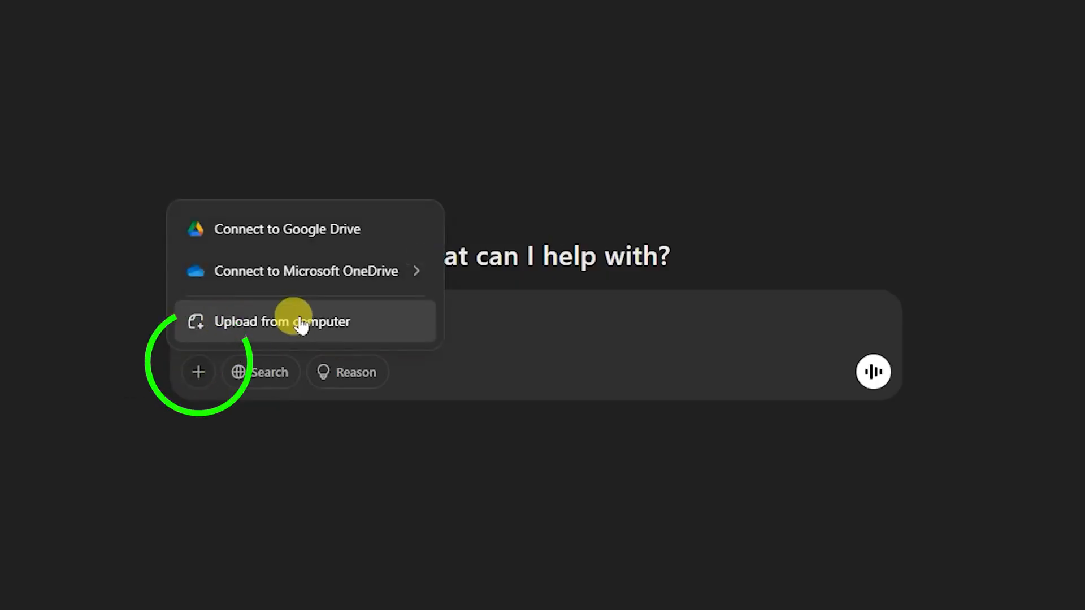
pyautogui.click(277, 323)
pyautogui.click(46, 571)
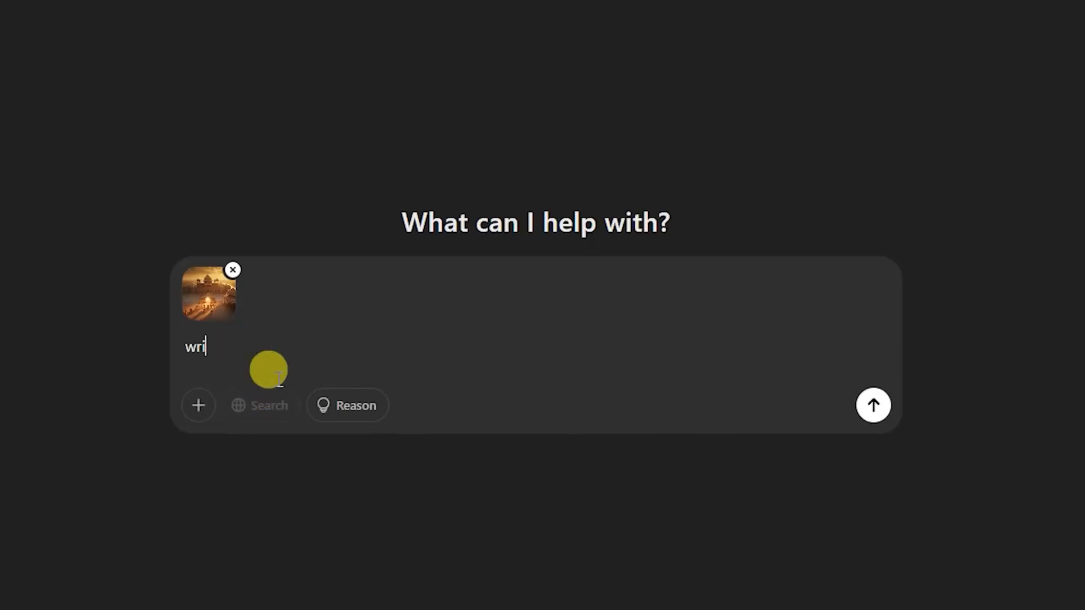
# - Send the request "write a prompt to animate this image of a palace with cinematic drone shot, and high to low camera angle"
pyautogui.write('a prompt to animate this image of a palace with cinematic drone shot, and high')
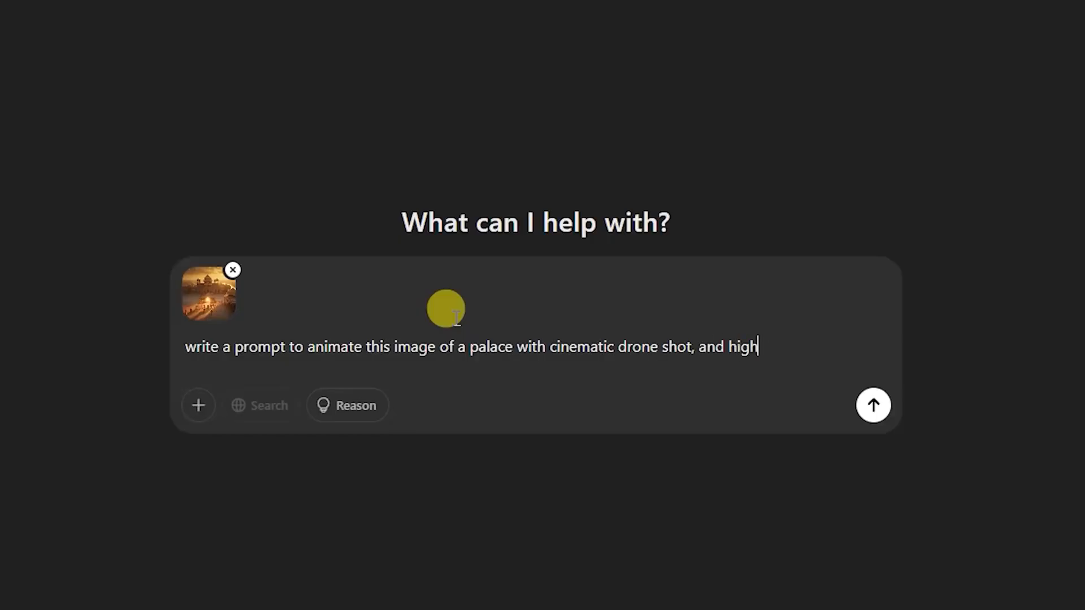
pyautogui.write('angle')
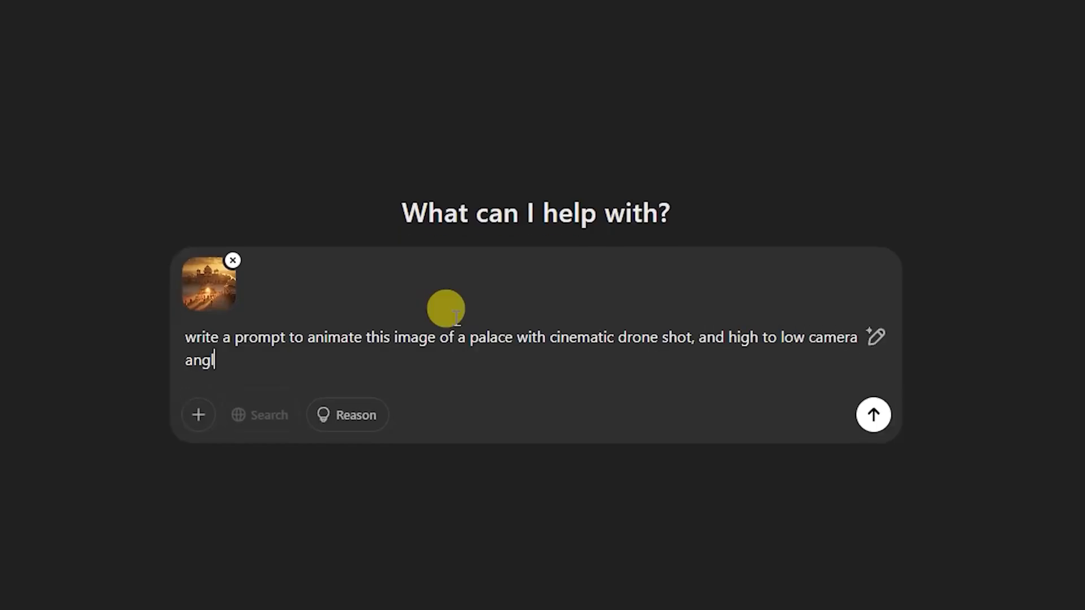
pyautogui.press('Return')
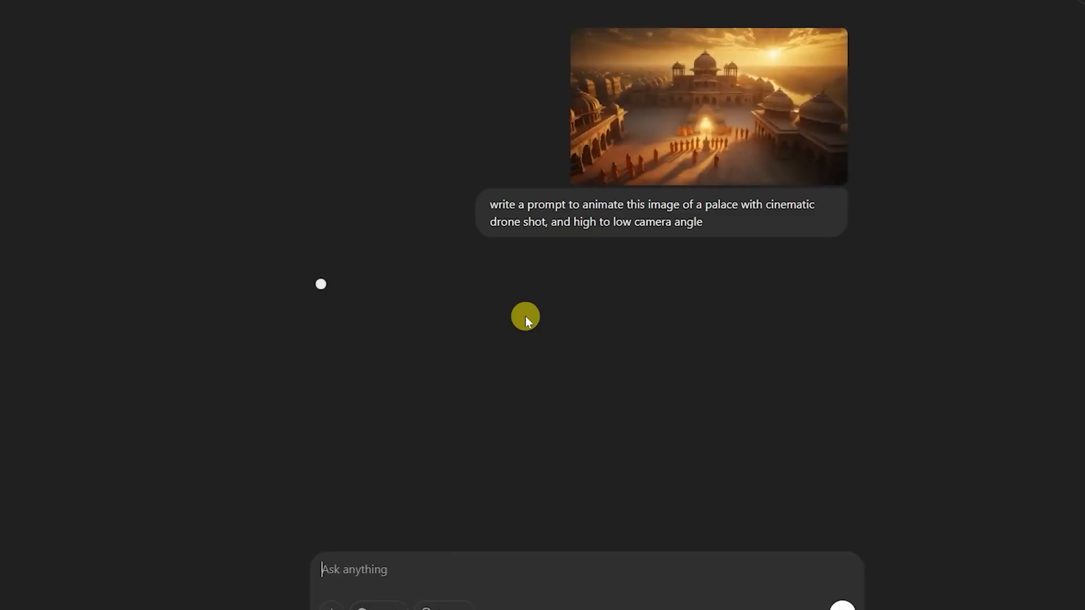
# - Copy the palace animation prompt from ChatGPT's answer and paste it into the Prompt field in KLING AI
pyautogui.moveTo(201, 275); pyautogui.dragTo(270, 452)
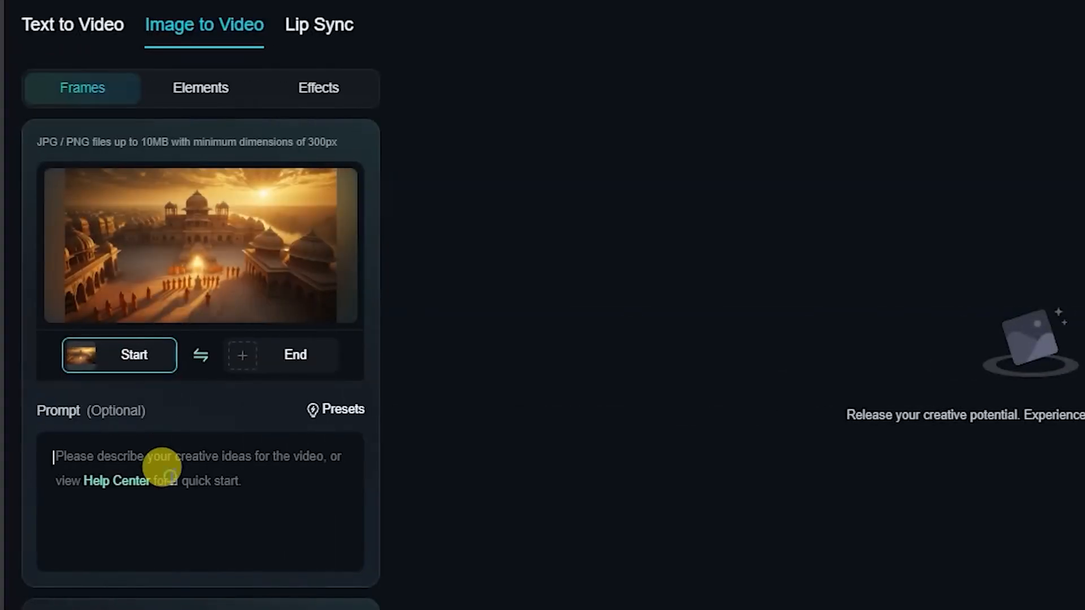
pyautogui.click(169, 466)
pyautogui.hotkey('ctrl', 'v')
pyautogui.scroll(-1, 258, 491)
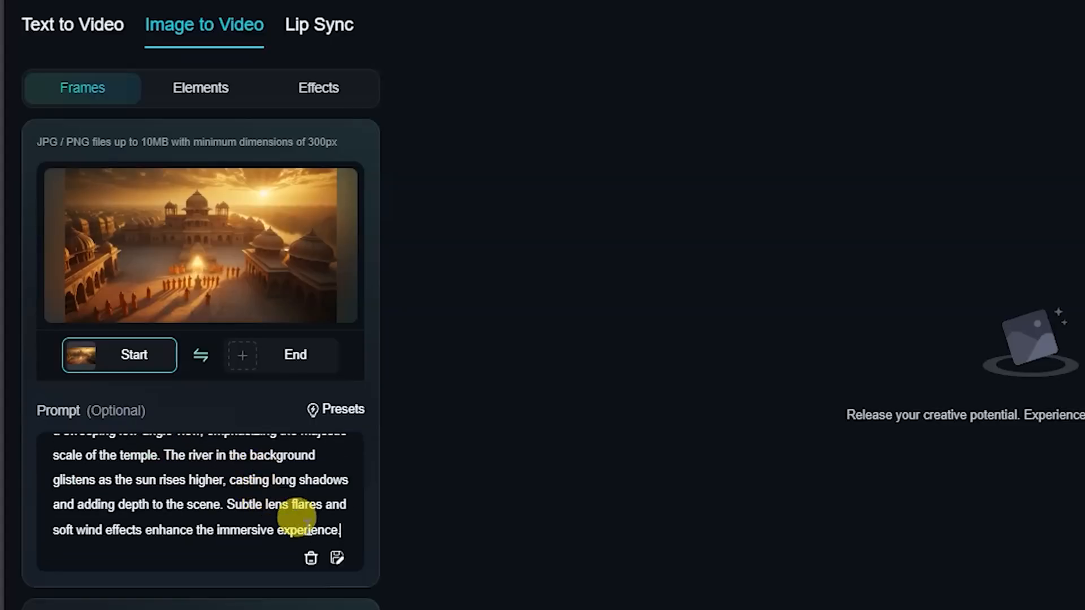
# - Generate the palace video with KLING 1.5 in Standard Mode, with a 5s duration and a generating count of 1
pyautogui.scroll(-10, 297, 517)
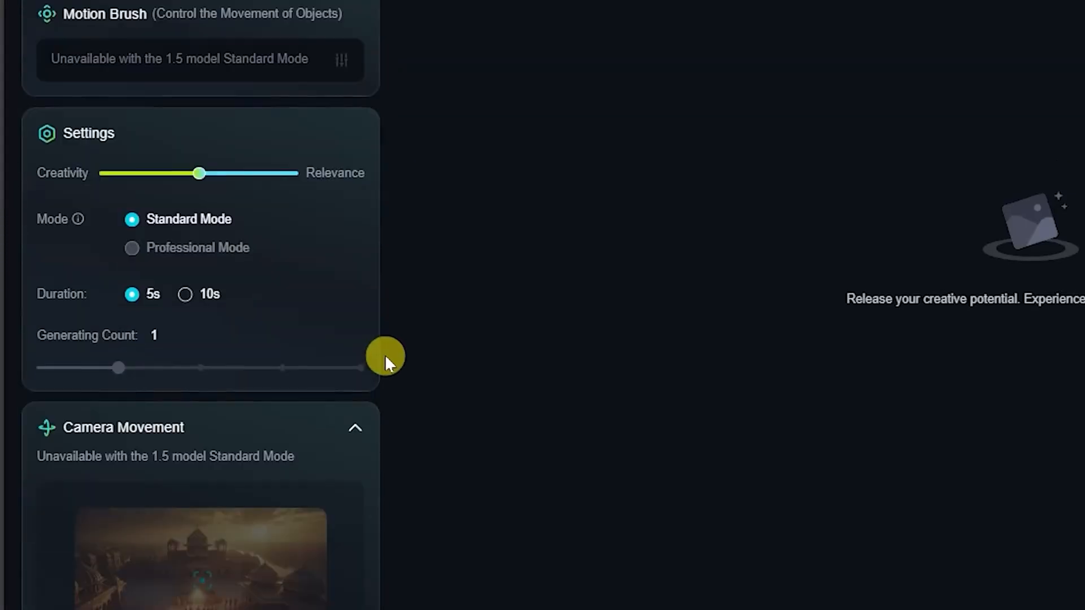
pyautogui.scroll(-3, 385, 355)
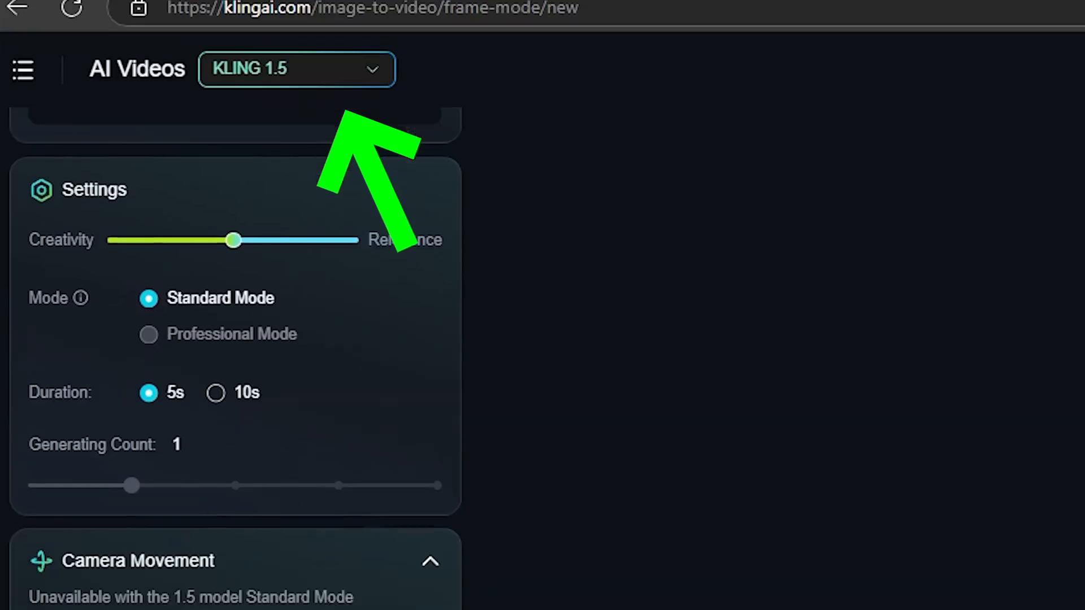
pyautogui.scroll(-2, 236, 362)
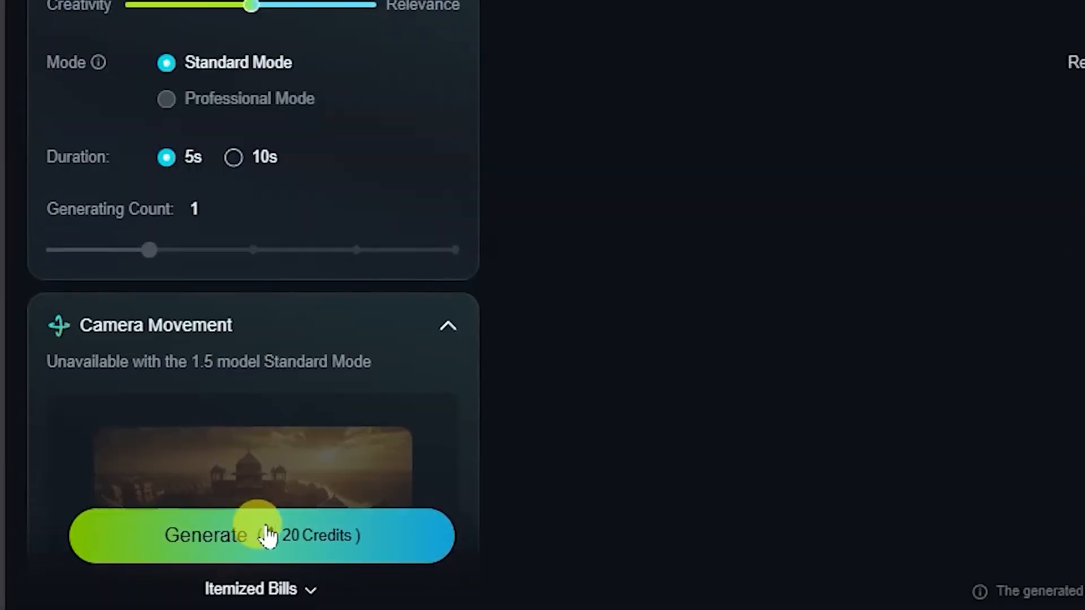
pyautogui.click(268, 534)
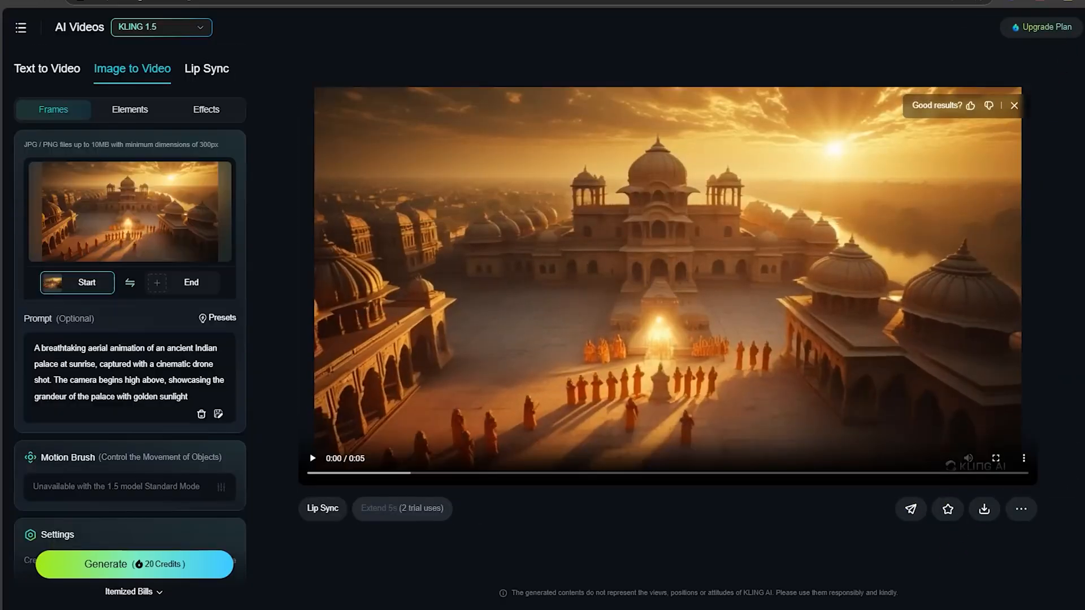
# - Download the generated palace video and open the MP4 in Media Player
pyautogui.click(1066, 8)
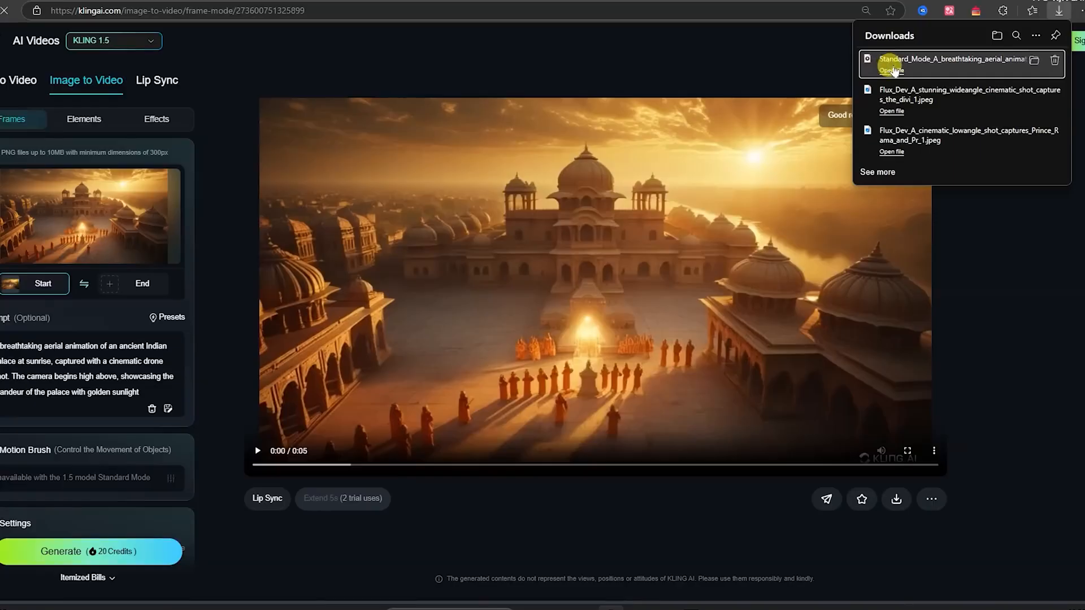
pyautogui.click(891, 70)
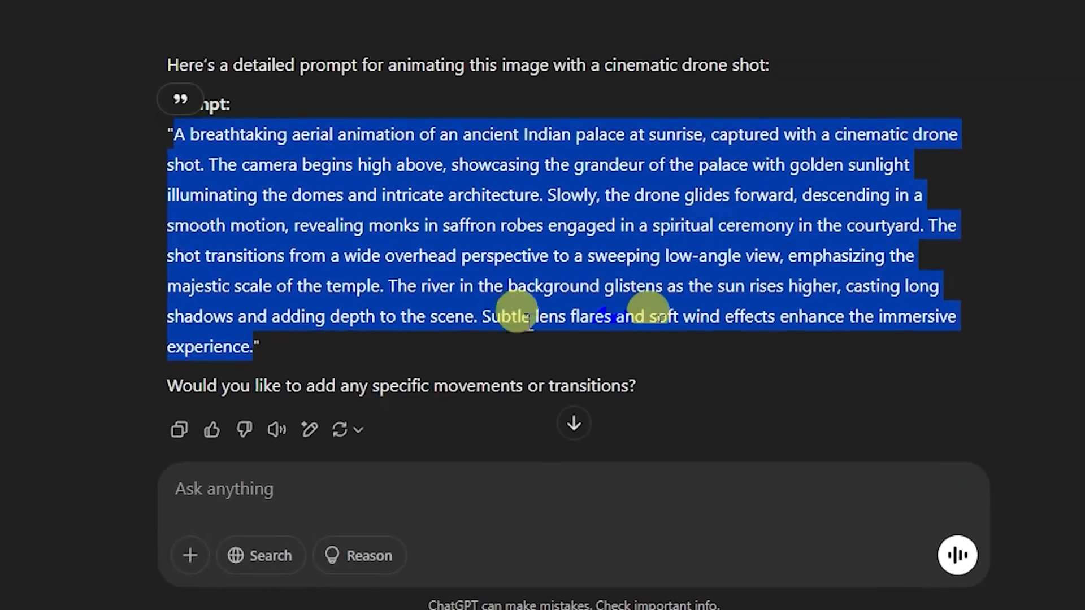
# - Send ChatGPT the request "regenerate this prompt and now use wide angle shot" for the palace animation
pyautogui.click(649, 256)
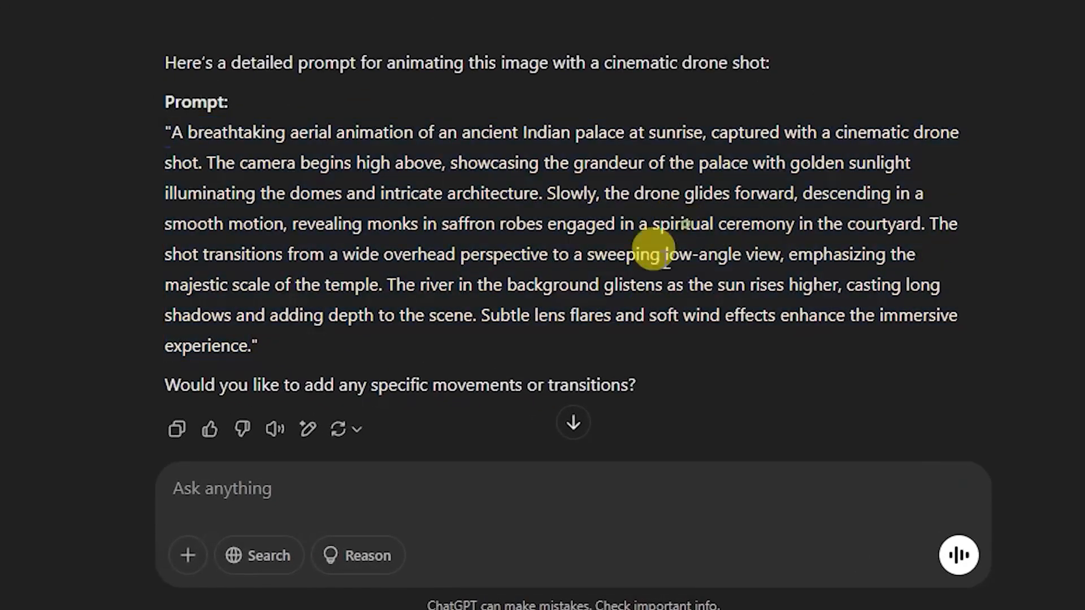
pyautogui.click(305, 485)
pyautogui.write('regenerate this prompt and now u')
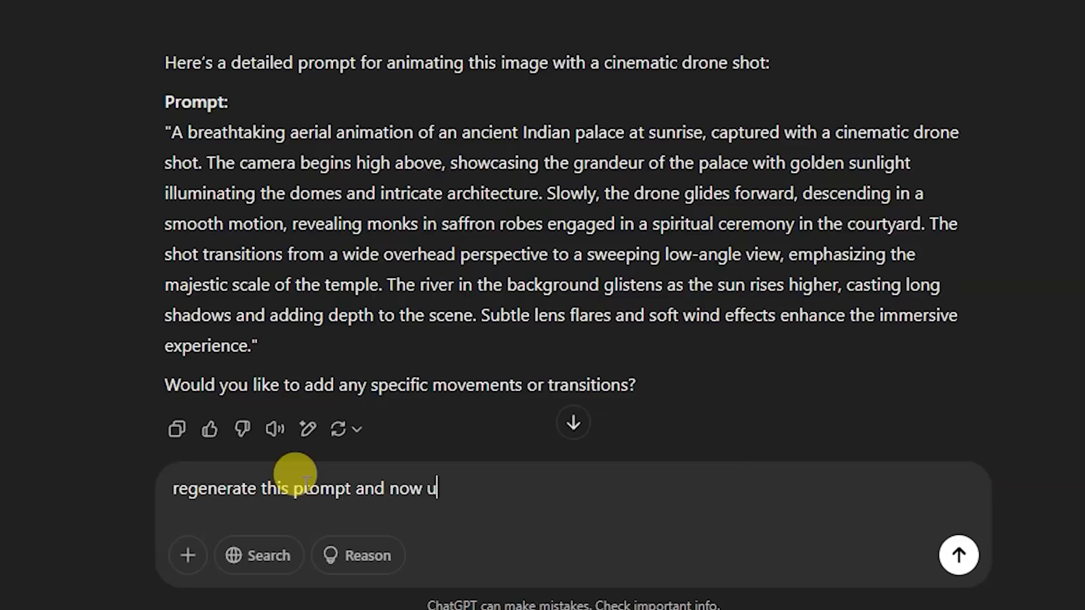
pyautogui.write('ot')
pyautogui.press('Return')
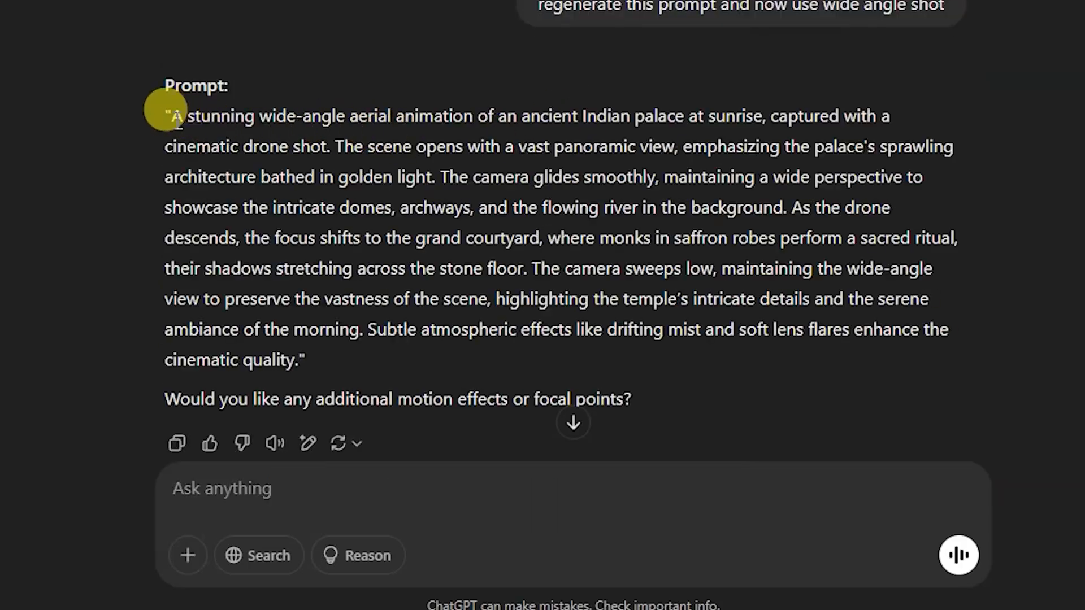
# - Replace the Prompt text in KLING AI with ChatGPT's wide-angle palace prompt and generate the video
pyautogui.moveTo(164, 111); pyautogui.dragTo(291, 360)
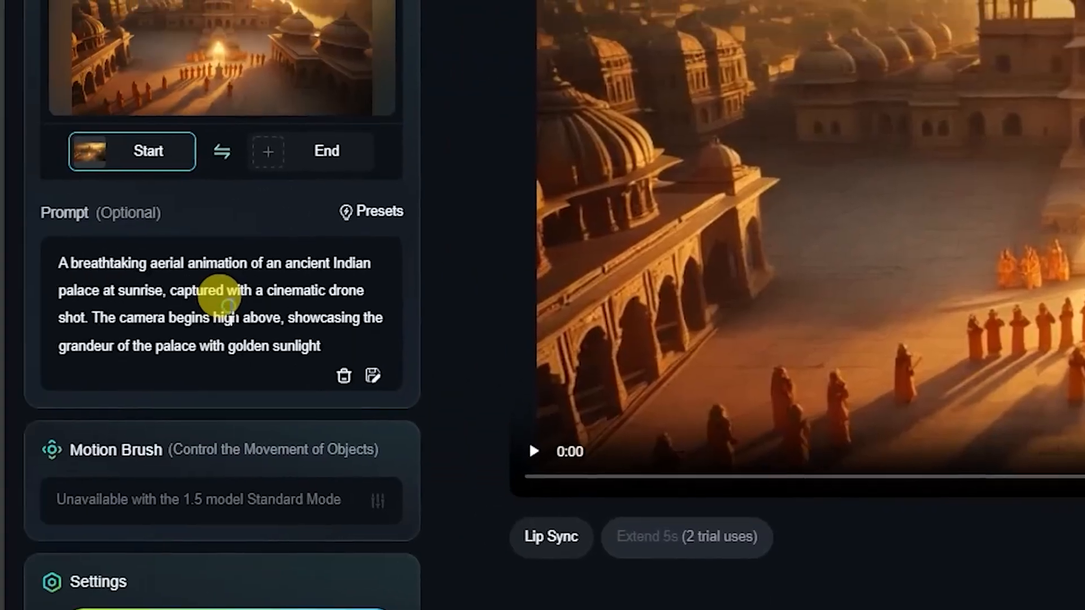
pyautogui.hotkey('ctrl', 'a')
pyautogui.hotkey('ctrl', 'v')
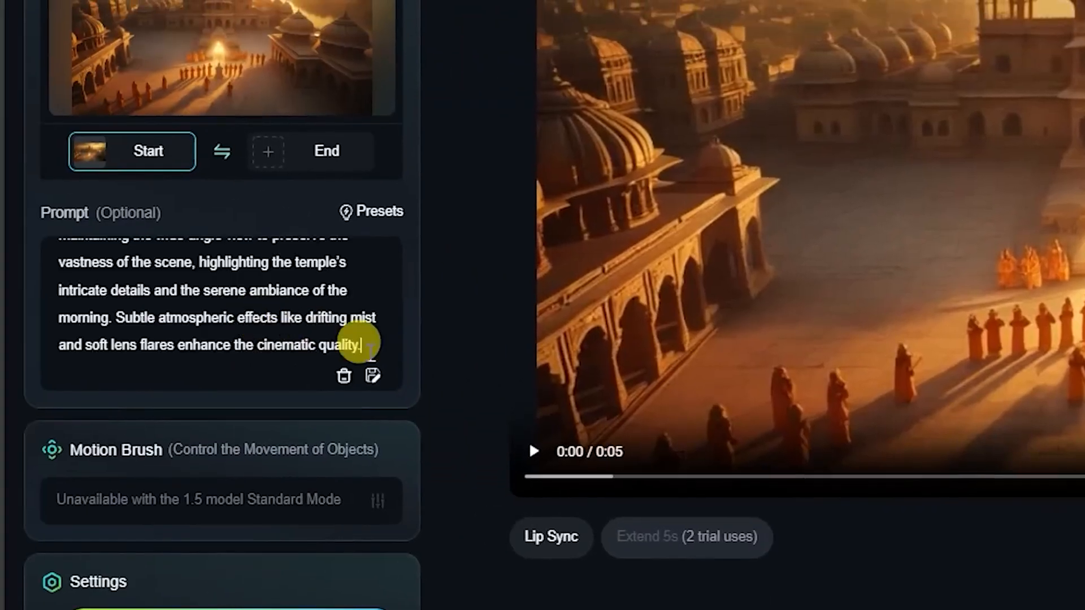
pyautogui.scroll(-3, 416, 562)
pyautogui.click(257, 509)
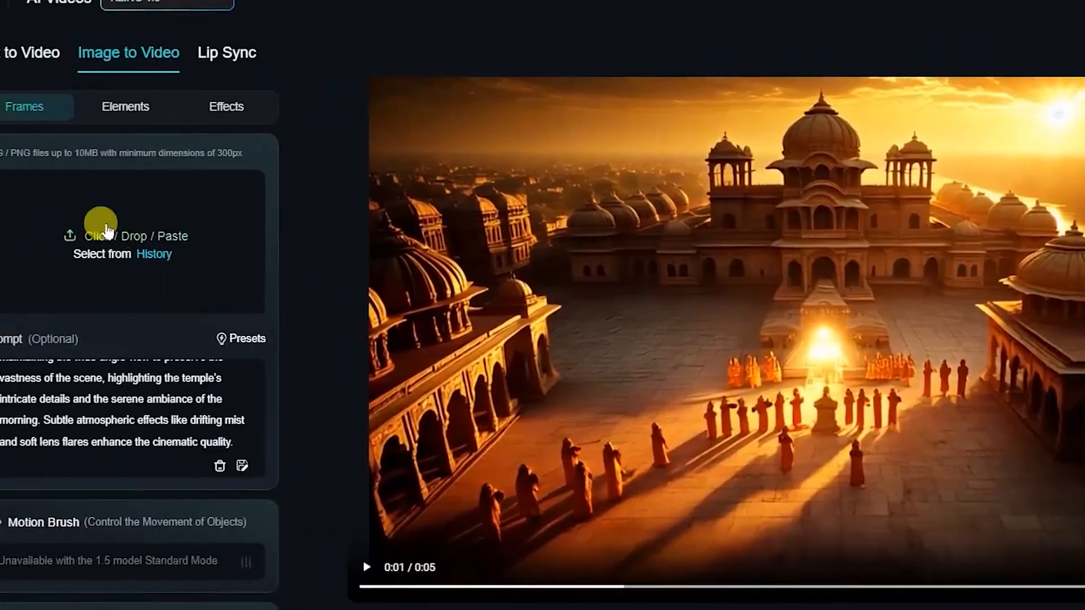
# - Load the image Flux_Dev_A_stunning_lowangle_slowmotion_cinematic_shot_capture_1 as the start frame in KLING AI
pyautogui.click(105, 231)
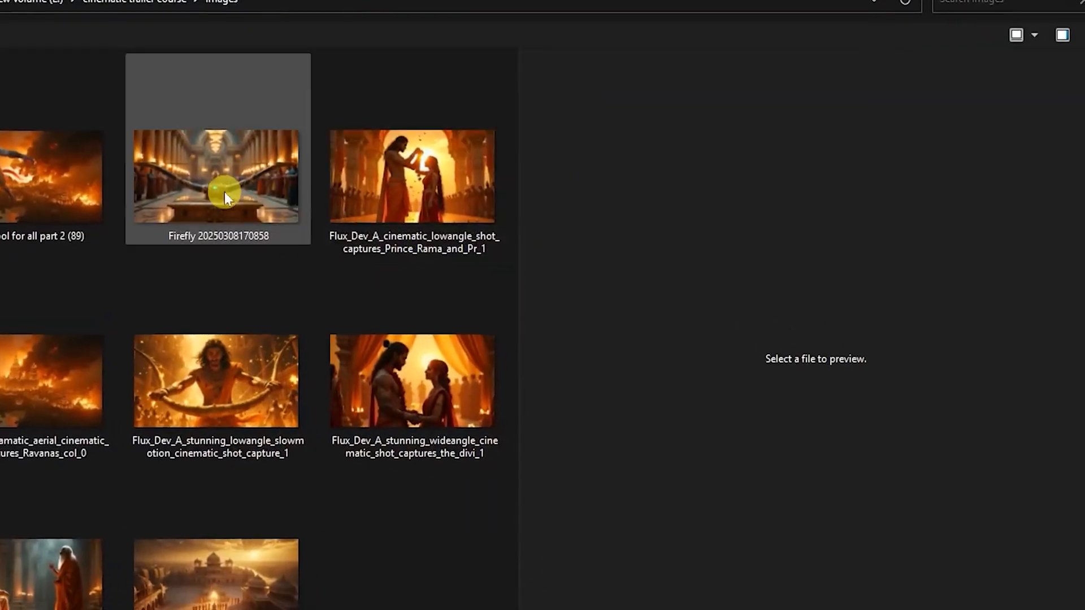
pyautogui.click(252, 391)
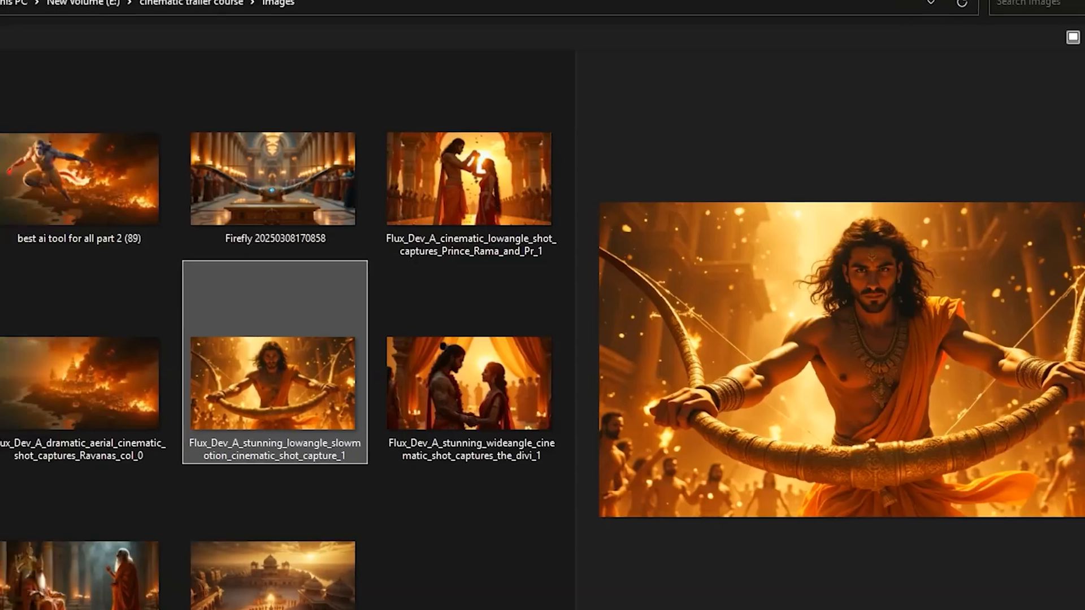
pyautogui.press('Return')
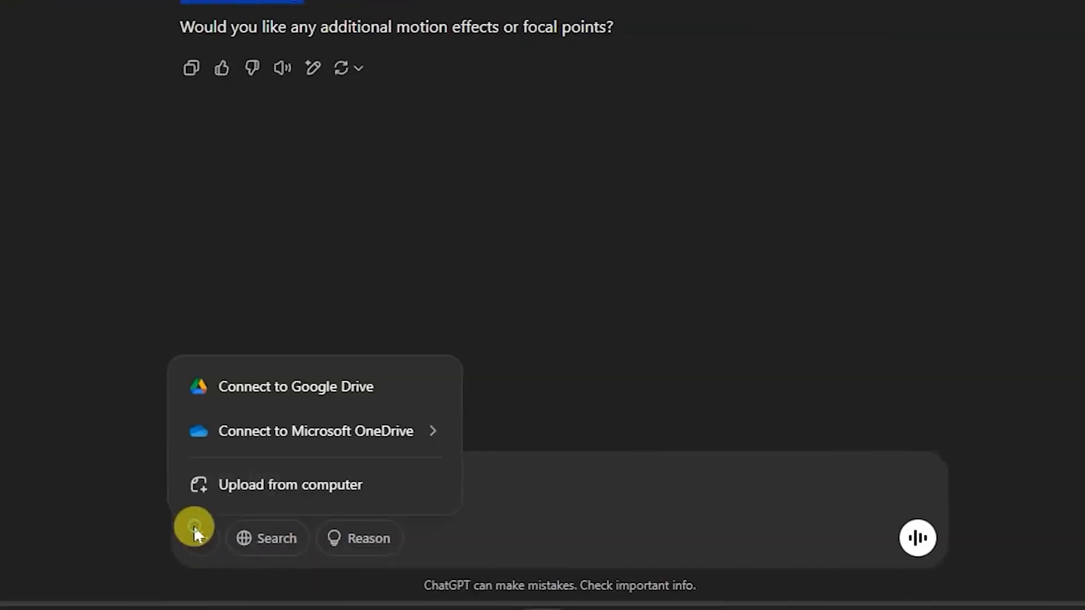
# - Upload the Rama image to ChatGPT with "write a prompt to animate this image of a Rama trying to break the bow from center, intense face, cinematic shot"
pyautogui.click(250, 487)
pyautogui.click(22, 183)
pyautogui.click(898, 562)
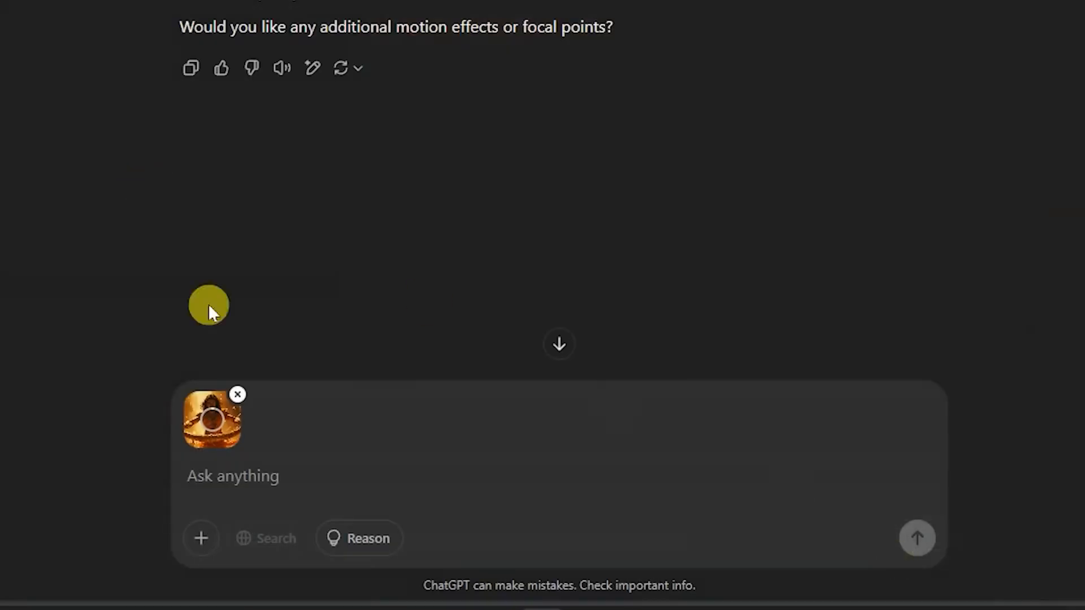
pyautogui.write('ma')
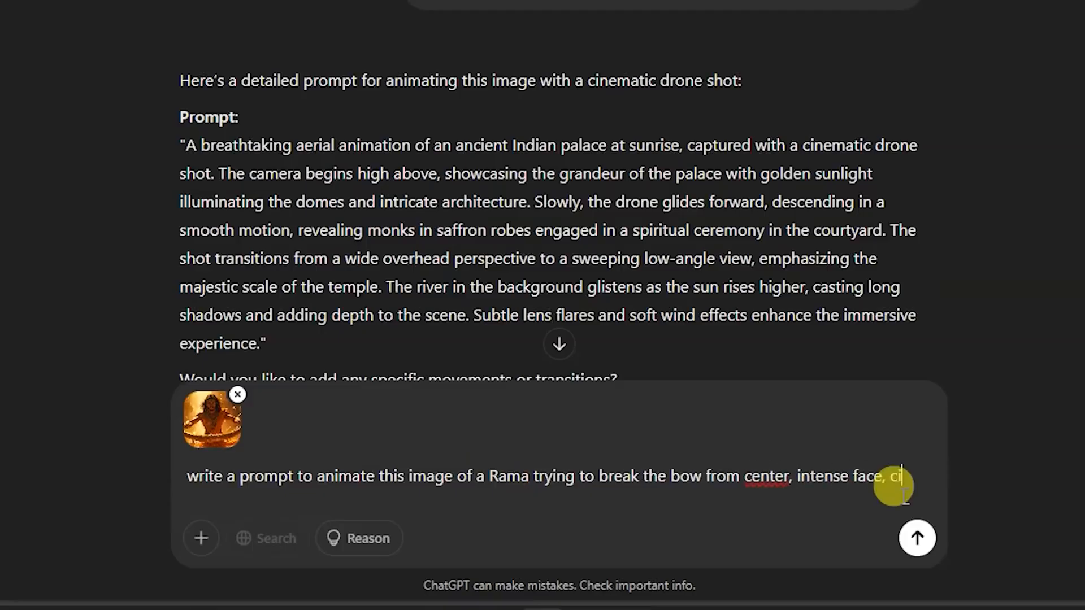
pyautogui.write('nematicb')
pyautogui.click(914, 546)
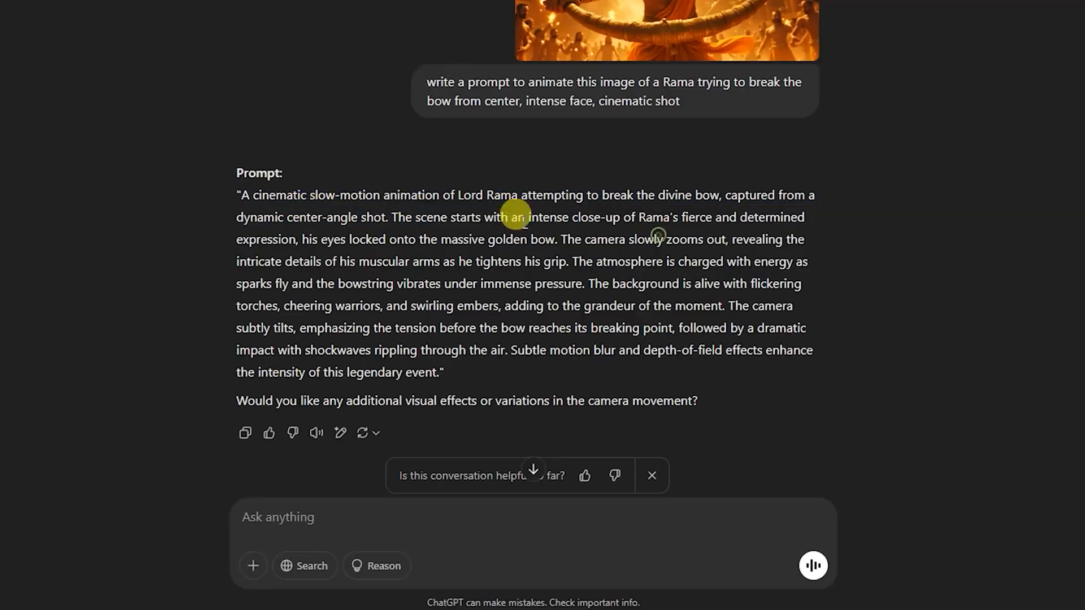
# - Replace the KLING AI prompt with ChatGPT's bow-breaking prompt and generate the Rama video with KLING 1.5
pyautogui.moveTo(245, 195); pyautogui.dragTo(436, 350)
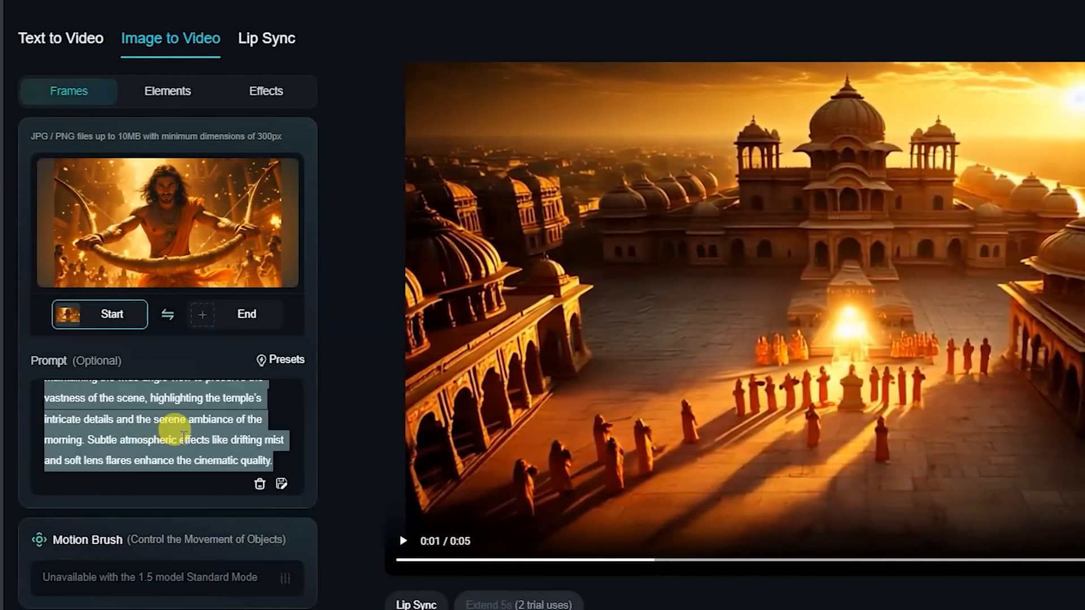
pyautogui.scroll(-3, 222, 603)
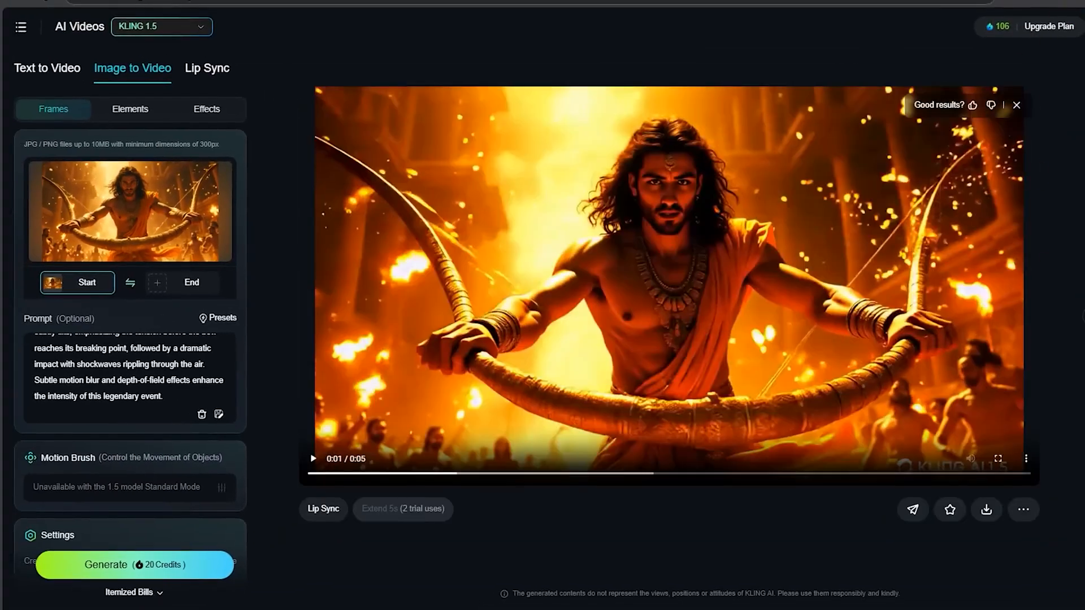
# - Open the downloaded Standard Mode MP4 of Rama with the bow and scrub through it to review the animation
pyautogui.click(1070, 2)
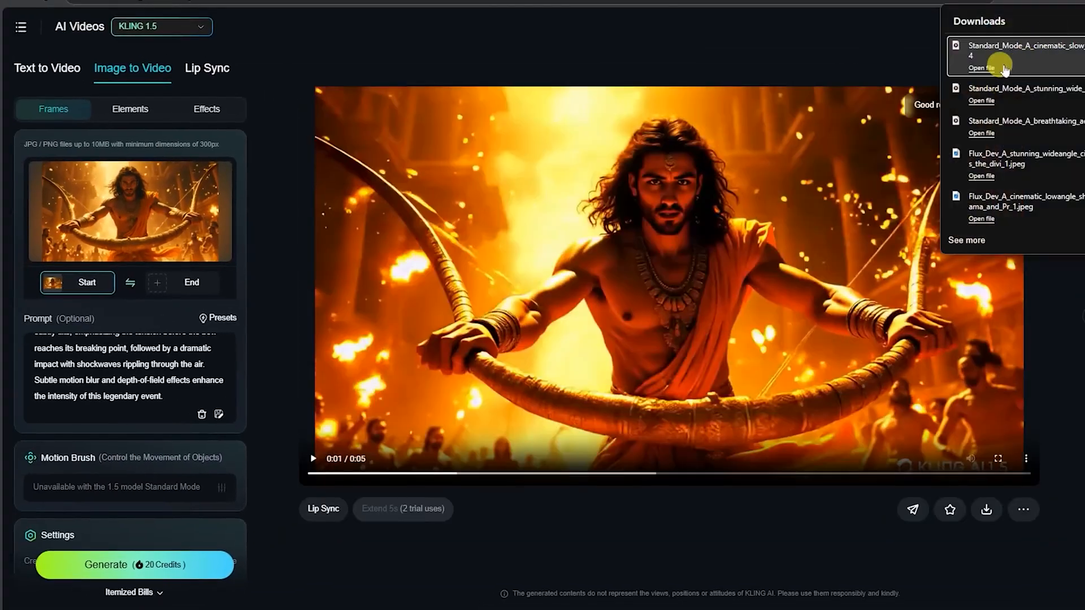
pyautogui.click(981, 68)
pyautogui.click(788, 300)
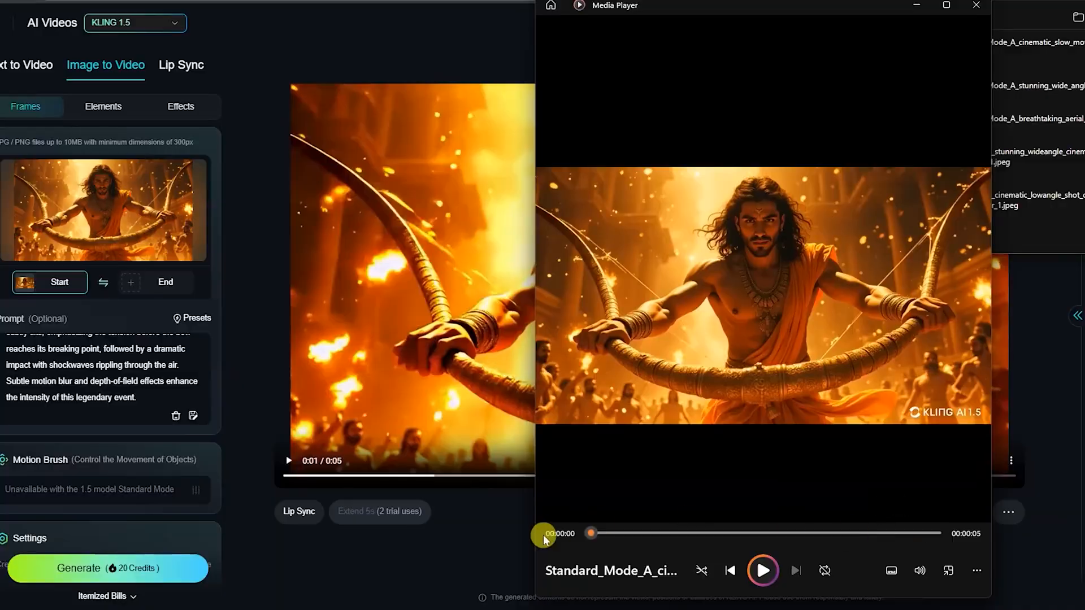
pyautogui.moveTo(591, 533); pyautogui.dragTo(648, 533)
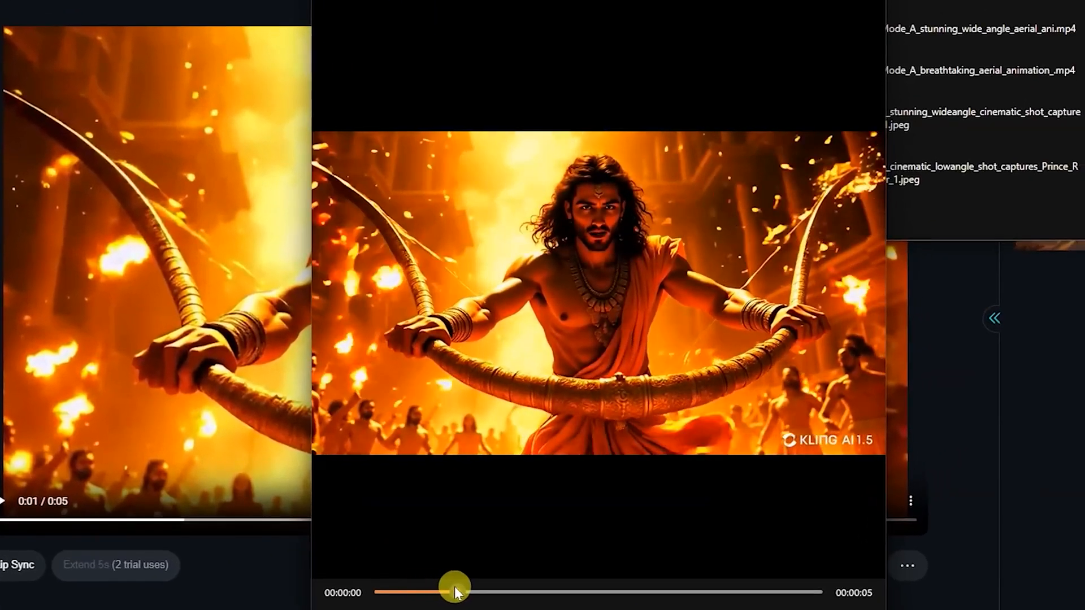
pyautogui.moveTo(455, 592); pyautogui.dragTo(460, 591)
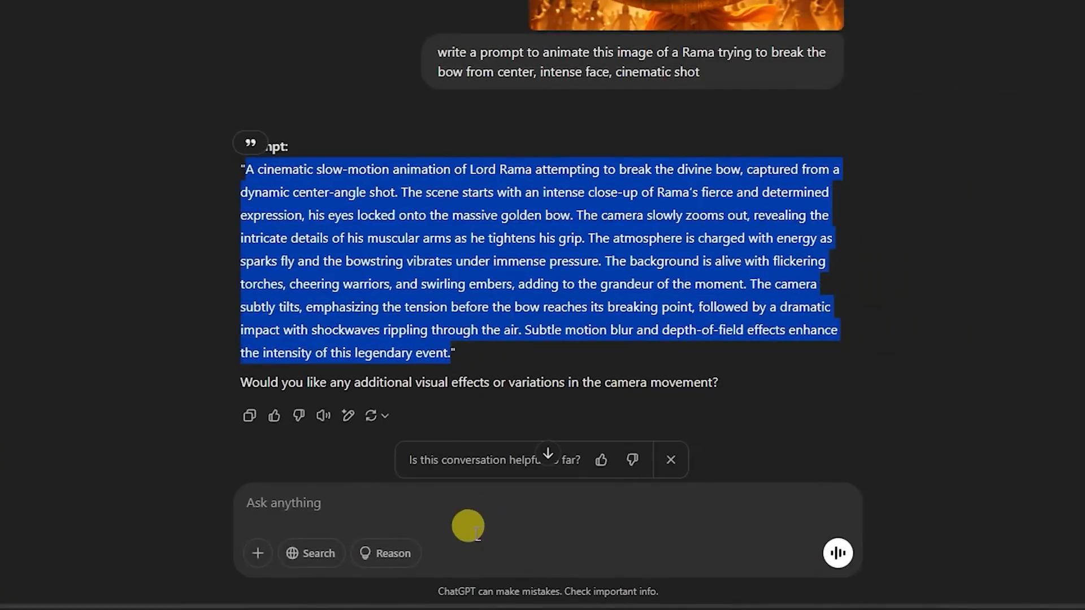
# - Send ChatGPT the request "regenerate this prompt and remove light adjustment, also make it slow"
pyautogui.click(468, 510)
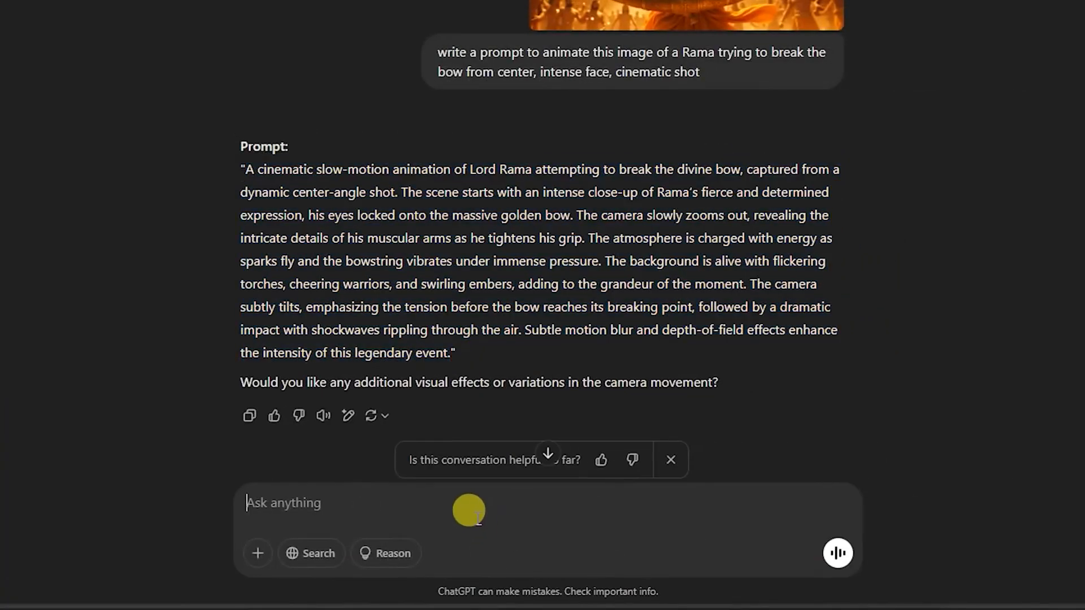
pyautogui.write('regenert')
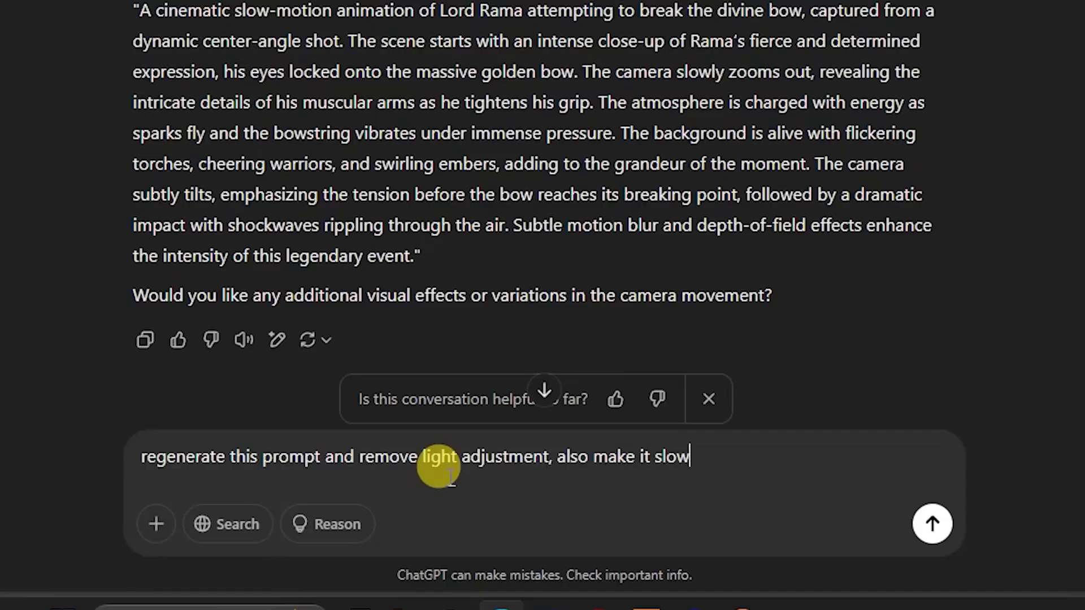
pyautogui.press('Return')
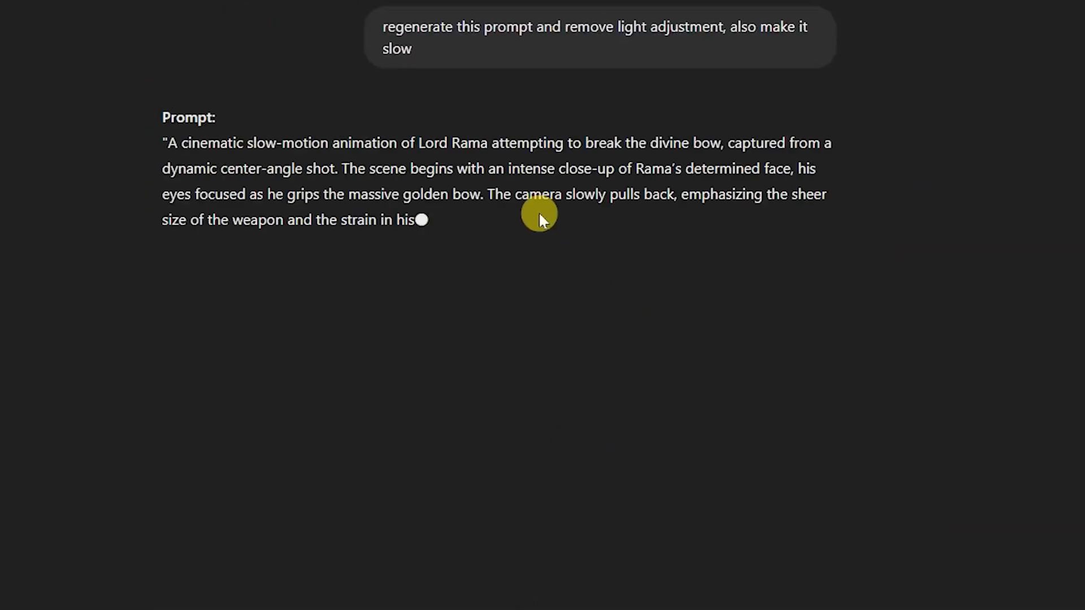
# - Replace the Prompt text in KLING AI with ChatGPT's slower bow-breaking prompt and generate the video again
pyautogui.moveTo(169, 141); pyautogui.dragTo(312, 361)
pyautogui.hotkey('ctrl', 'c')
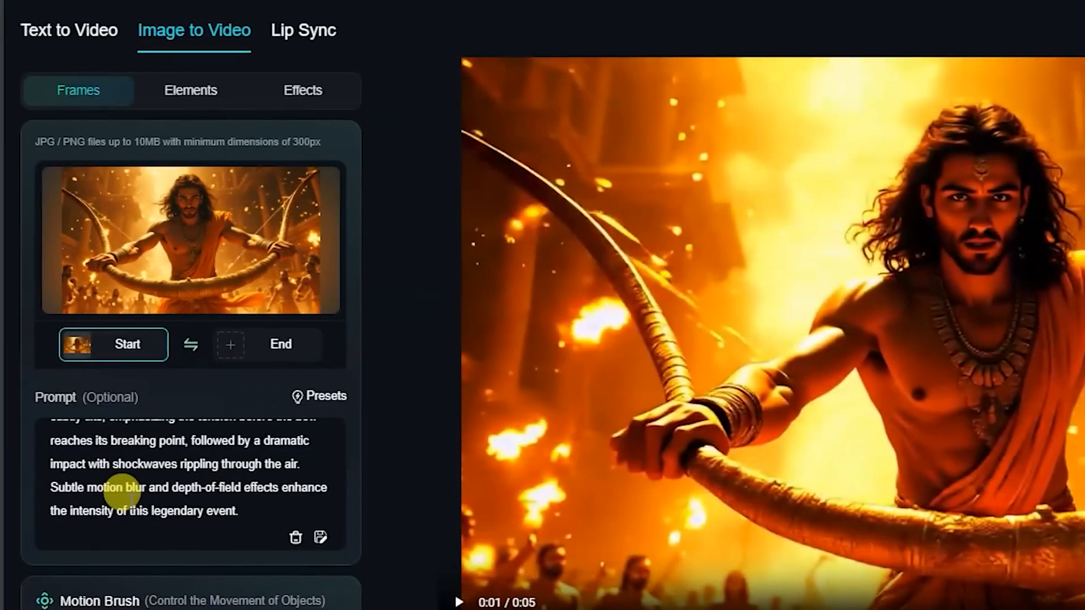
pyautogui.hotkey('ctrl', 'a')
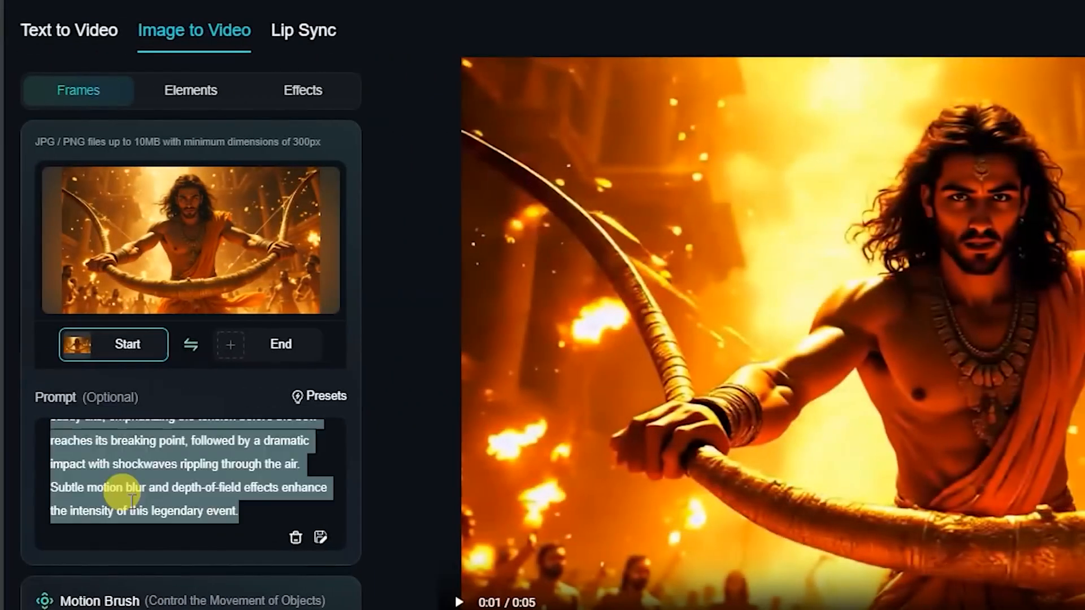
pyautogui.hotkey('ctrl', 'v')
pyautogui.scroll(-4, 189, 251)
pyautogui.click(162, 552)
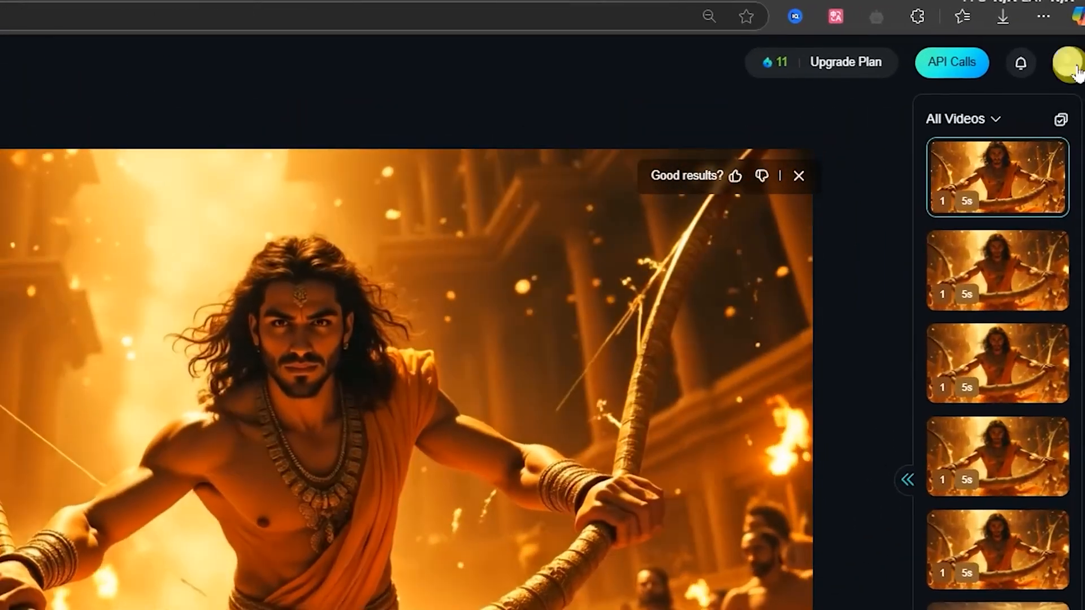
# - Create a new KLING AI account, complete its security verification, and start trying the advanced features
pyautogui.click(1066, 65)
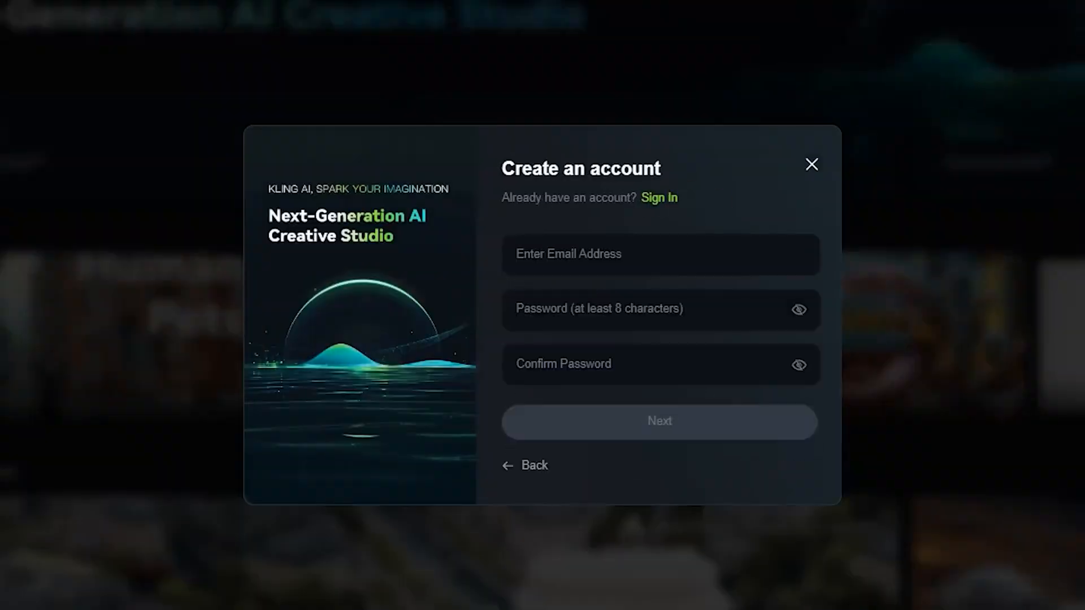
pyautogui.click(613, 251)
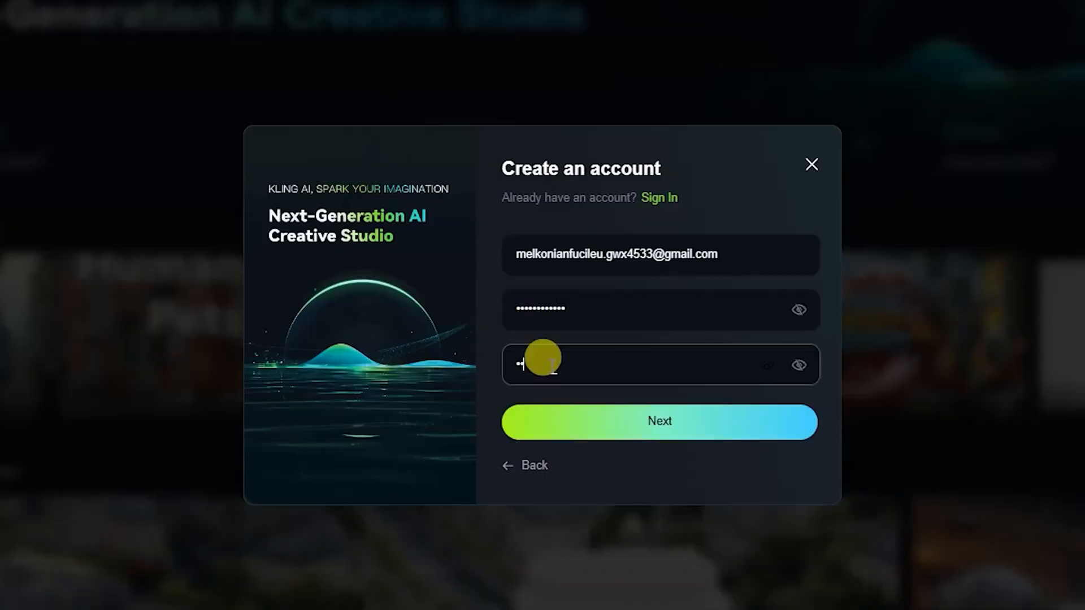
pyautogui.click(588, 421)
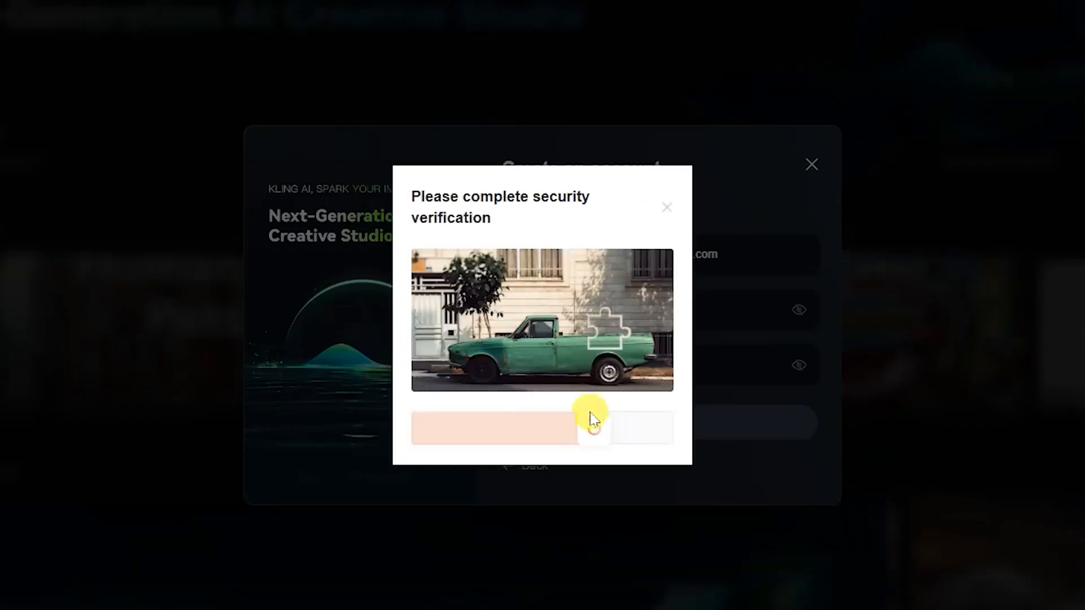
pyautogui.click(478, 199)
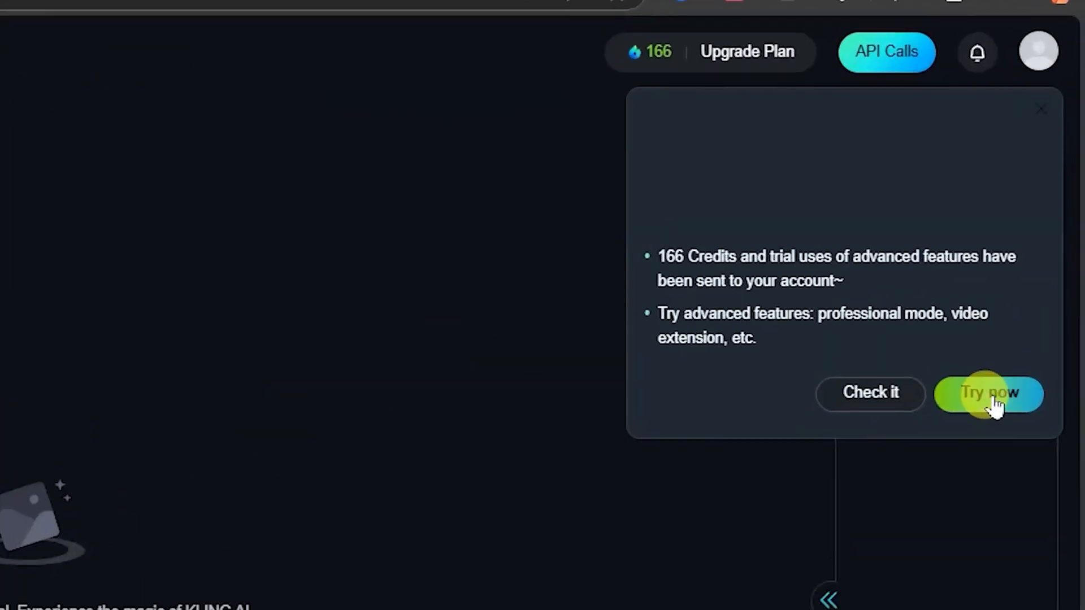
pyautogui.click(1039, 219)
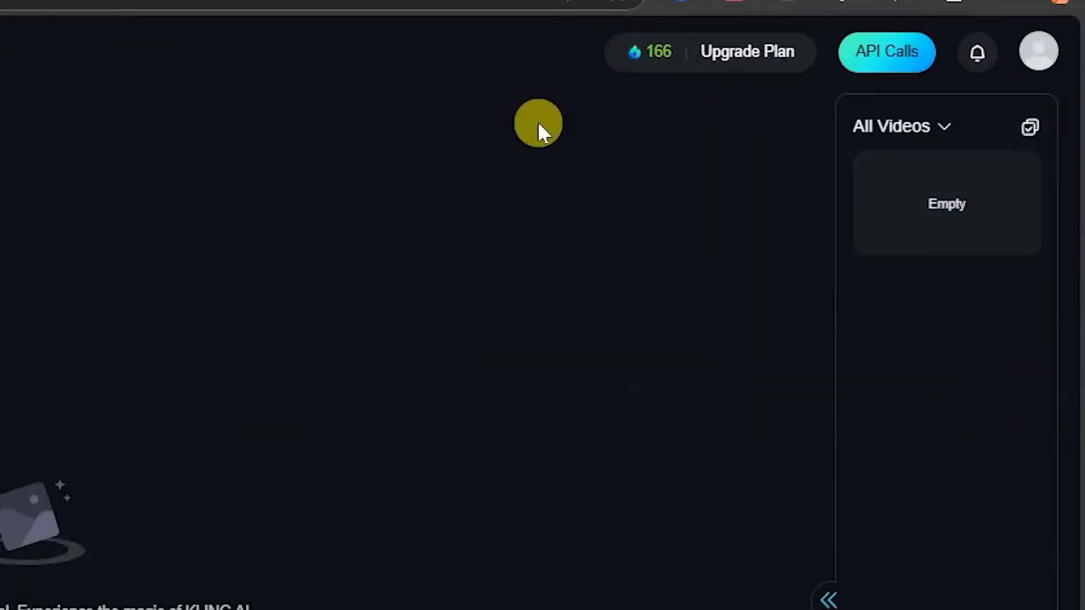
# - Load the Rama bow image as the start frame in the new account and paste the bow-breaking prompt
pyautogui.click(57, 210)
pyautogui.click(230, 347)
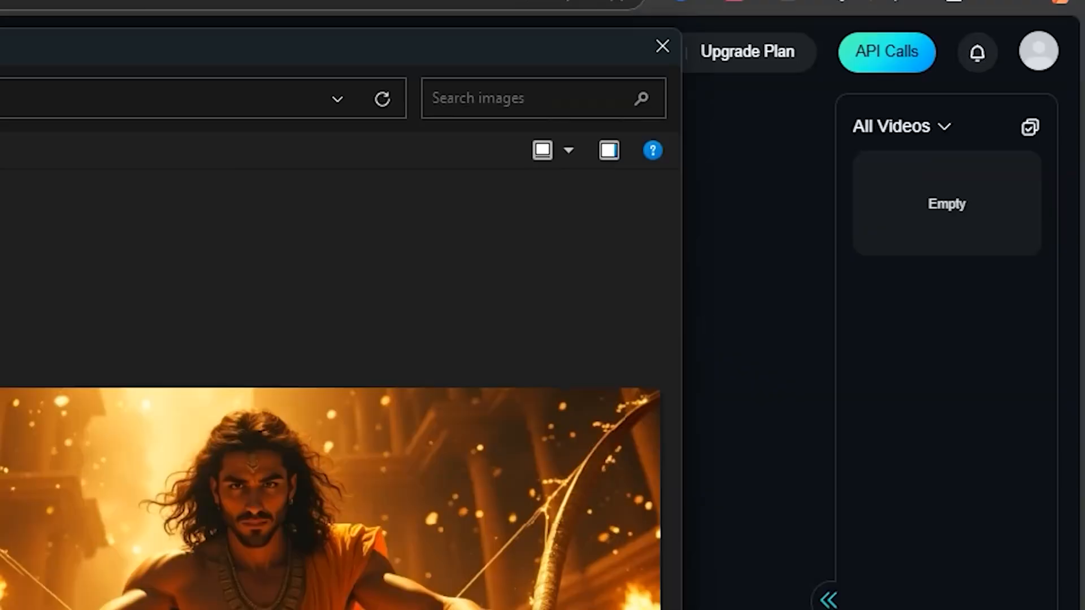
pyautogui.click(838, 605)
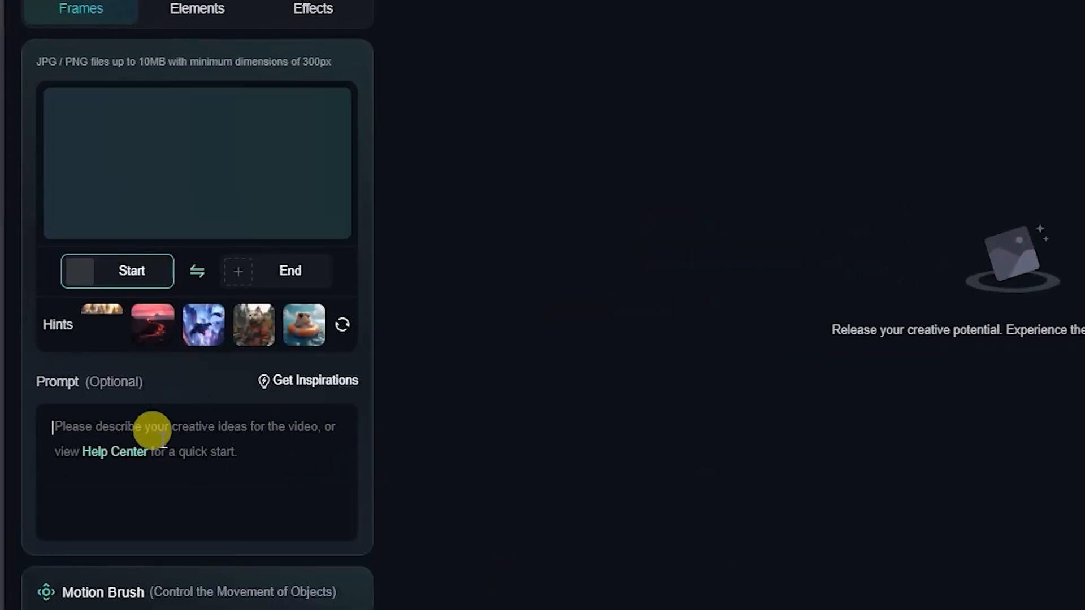
pyautogui.click(153, 435)
pyautogui.hotkey('ctrl', 'v')
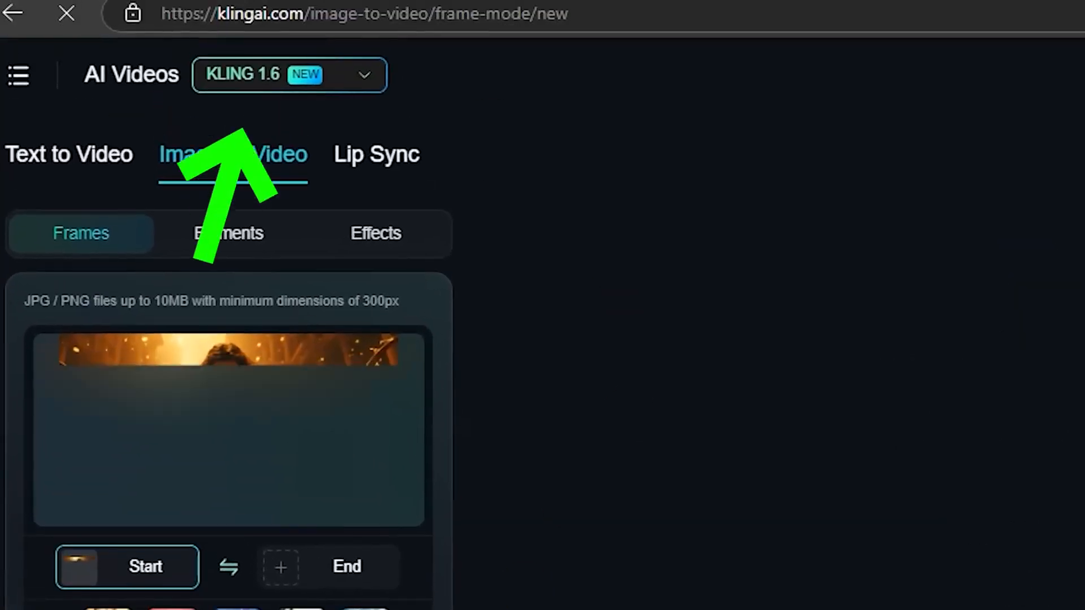
# - Generate the Rama video with KLING 1.6 in Professional Mode at 5s with a generating count of 1, and open the downloaded MP4
pyautogui.scroll(-4, 198, 362)
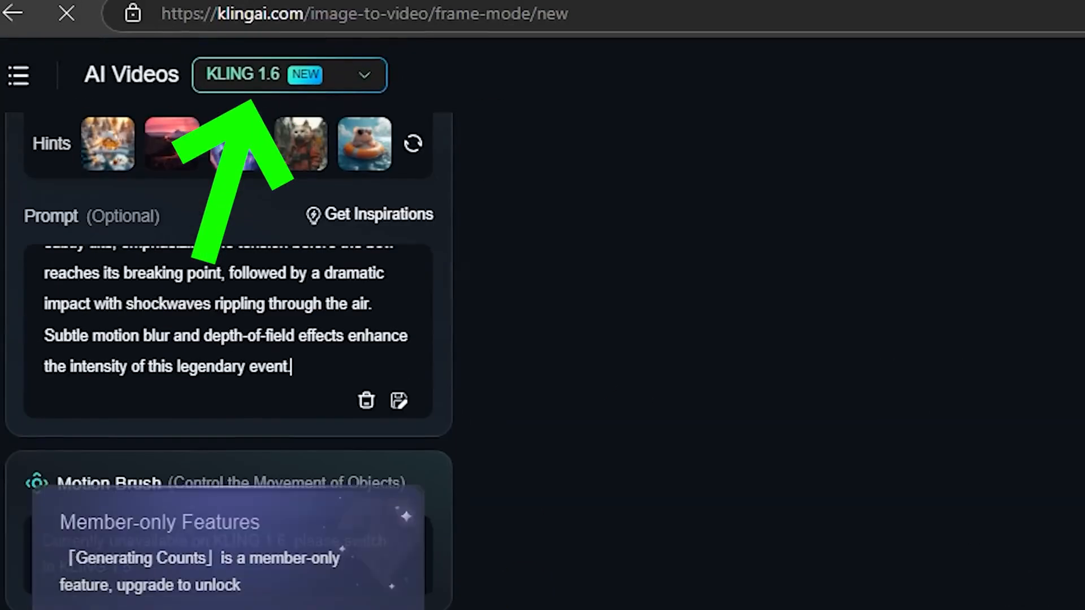
pyautogui.moveTo(398, 552)
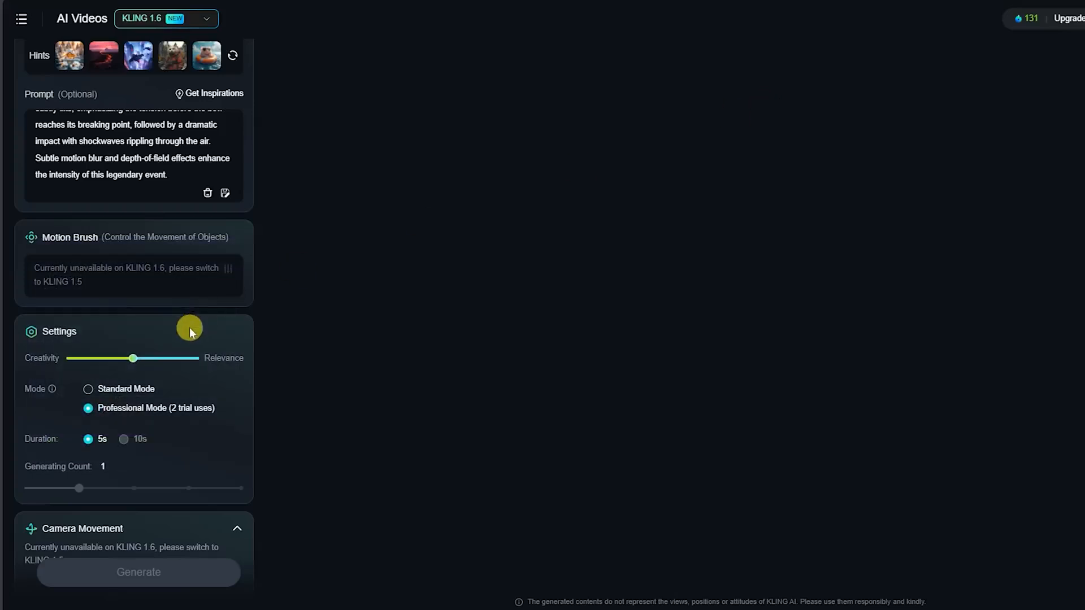
pyautogui.scroll(5, 121, 258)
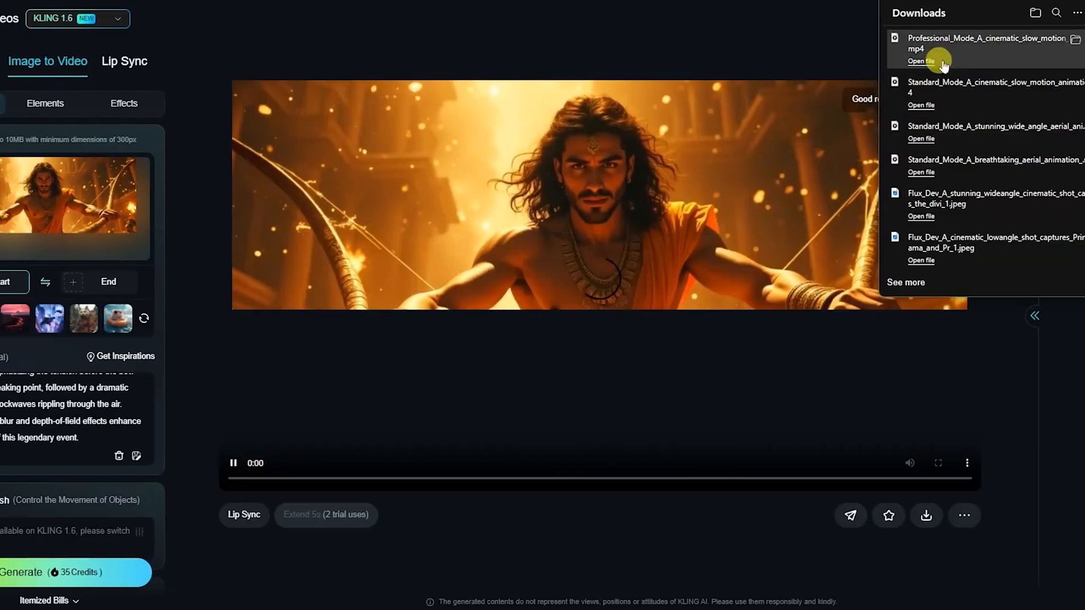
pyautogui.click(918, 62)
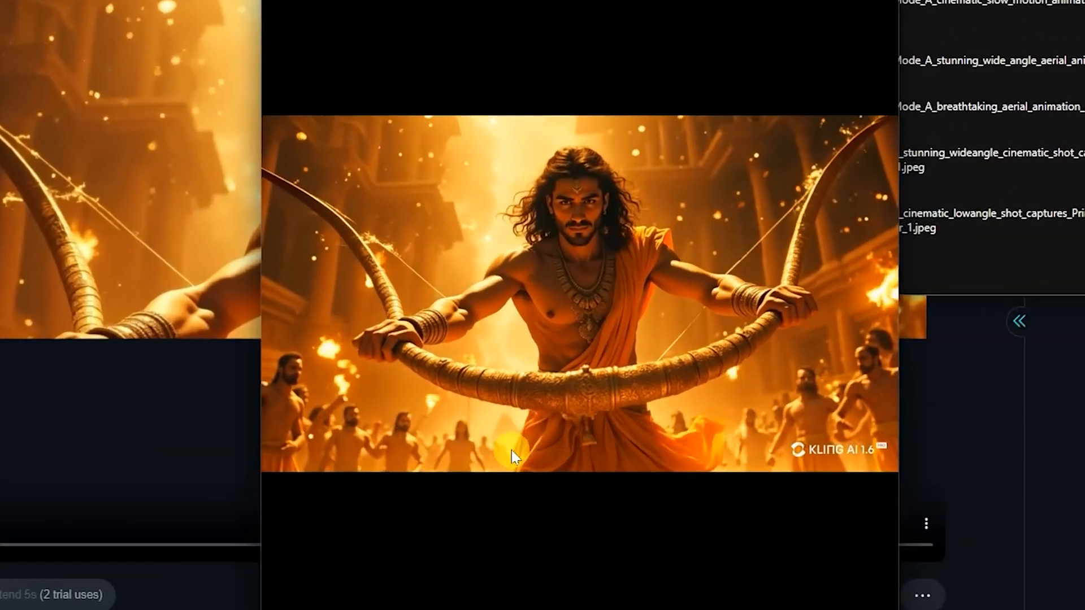